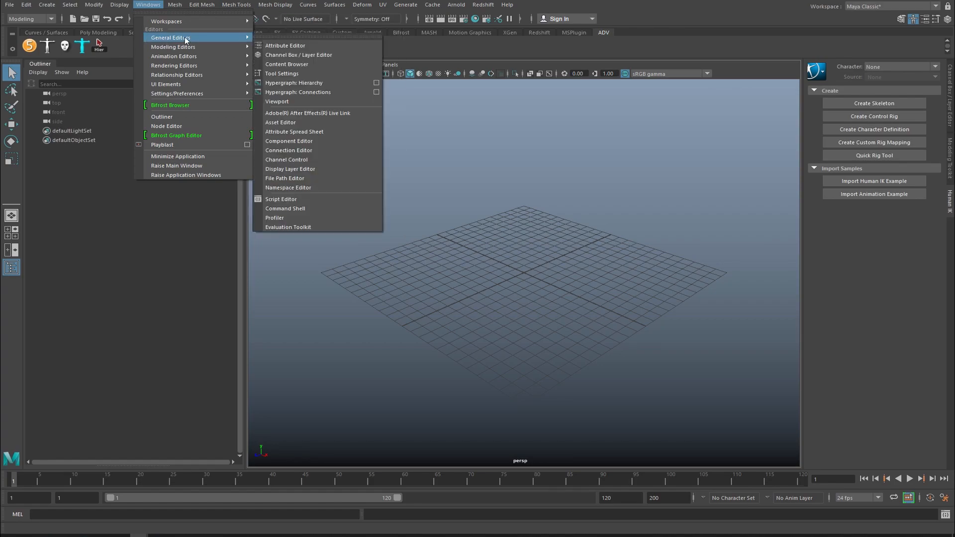
Step: Import HumanBody.ma from the Bipeds sculpting base meshes in the Content Browser, then minimize the browser
click(300, 67)
click(511, 243)
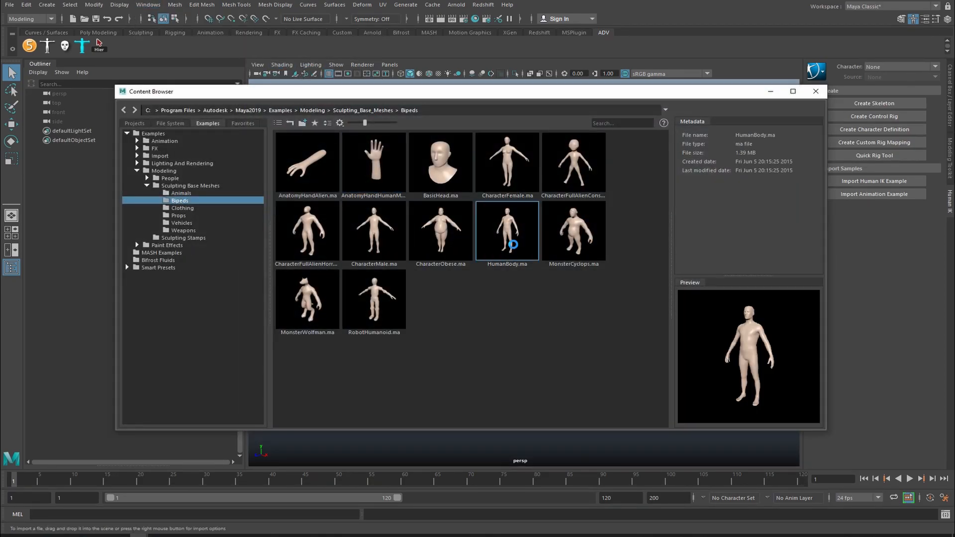
click(771, 93)
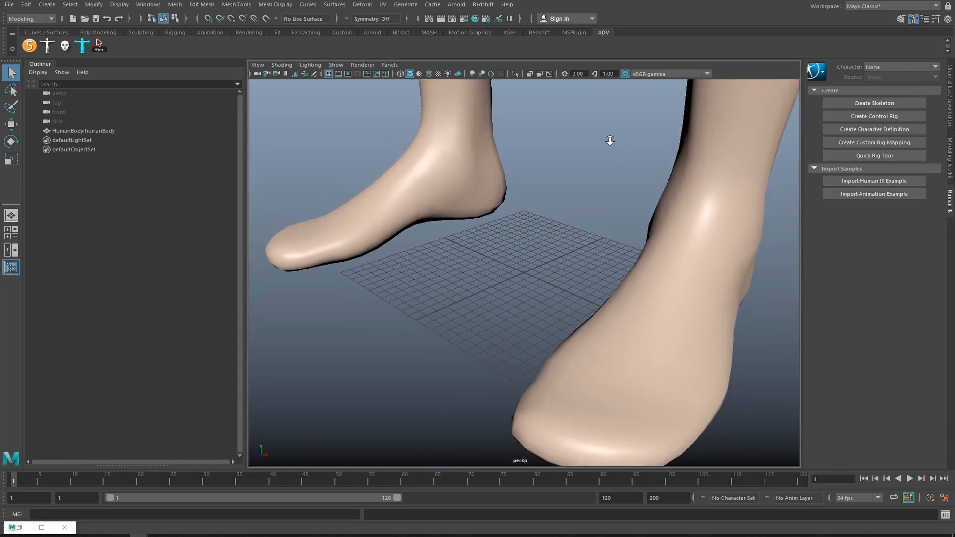
Step: Examine the imported human body from several angles and frame the whole figure from head to feet
alt+right_drag(610, 141, 406, 123)
alt+middle_drag(528, 142, 516, 234)
alt+right_drag(607, 205, 441, 184)
alt+middle_drag(480, 183, 463, 254)
alt+drag(460, 224, 533, 209)
alt+middle_drag(533, 209, 498, 253)
alt+middle_drag(551, 224, 525, 223)
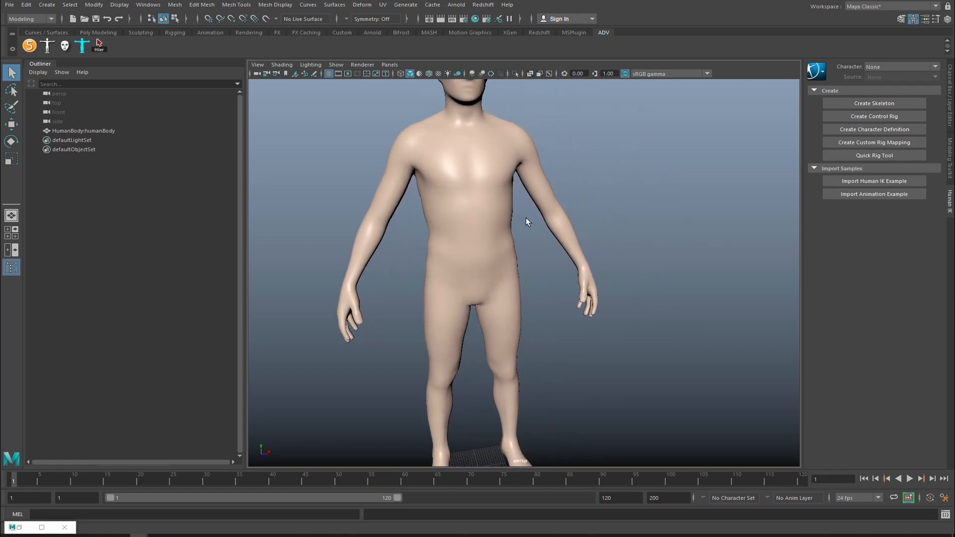
alt+right_drag(526, 218, 456, 214)
alt+drag(448, 204, 502, 194)
alt+right_drag(461, 190, 494, 198)
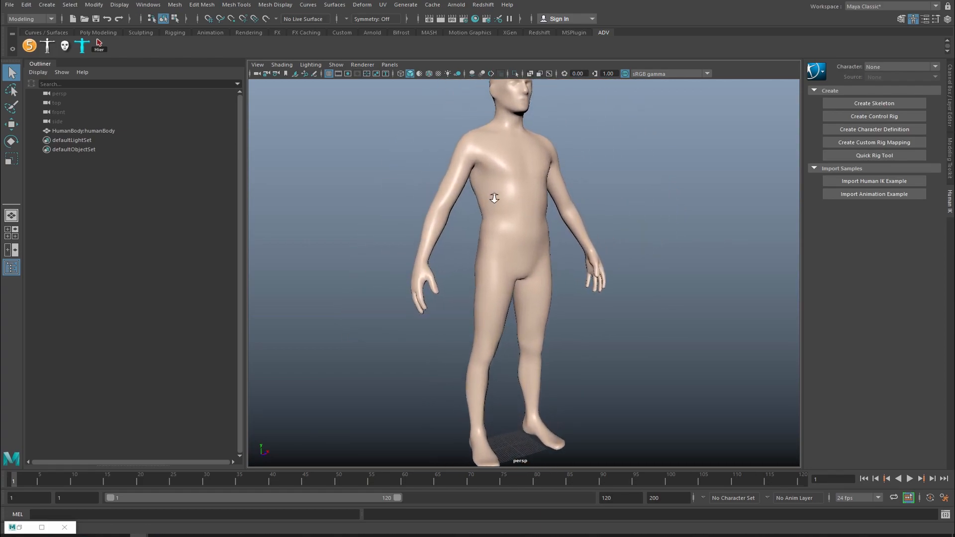
alt+middle_drag(494, 198, 496, 224)
alt+right_drag(496, 223, 455, 203)
alt+middle_drag(455, 202, 449, 184)
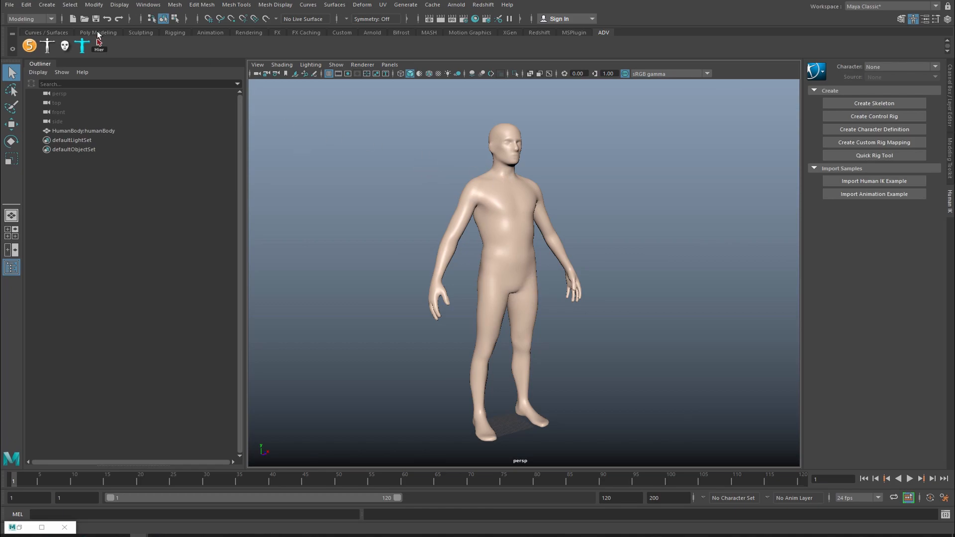
Step: Open the UV Editor and display the UV layout of the human body mesh
click(97, 32)
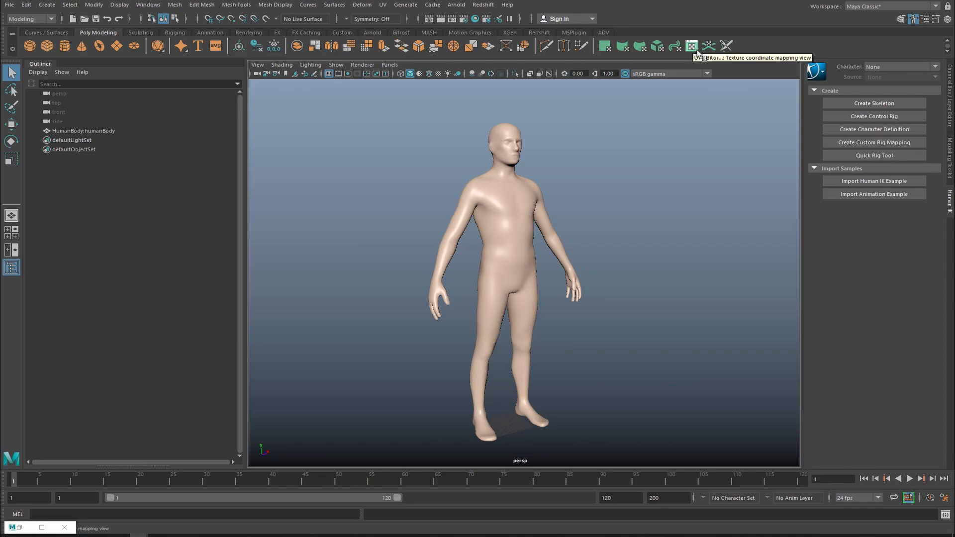
click(383, 4)
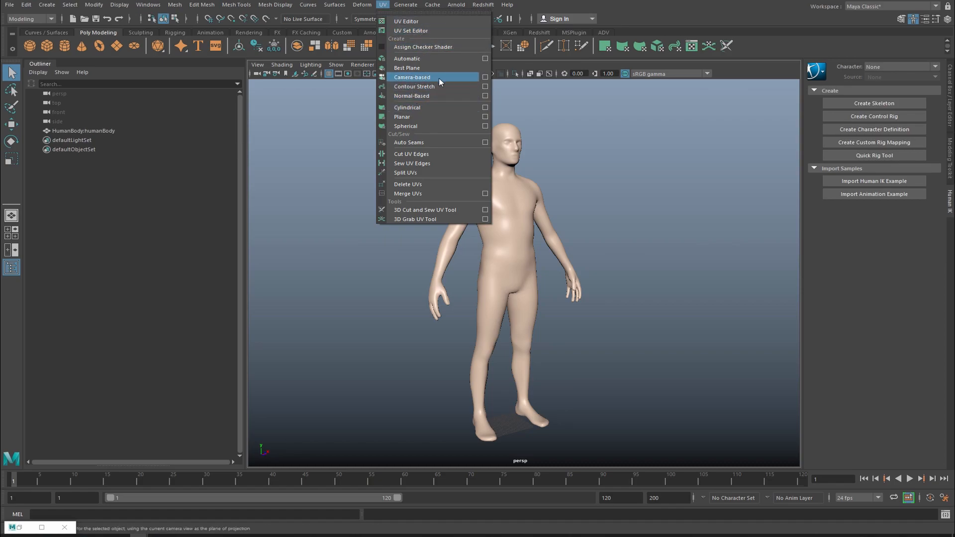
click(407, 22)
drag(543, 57, 588, 93)
click(528, 145)
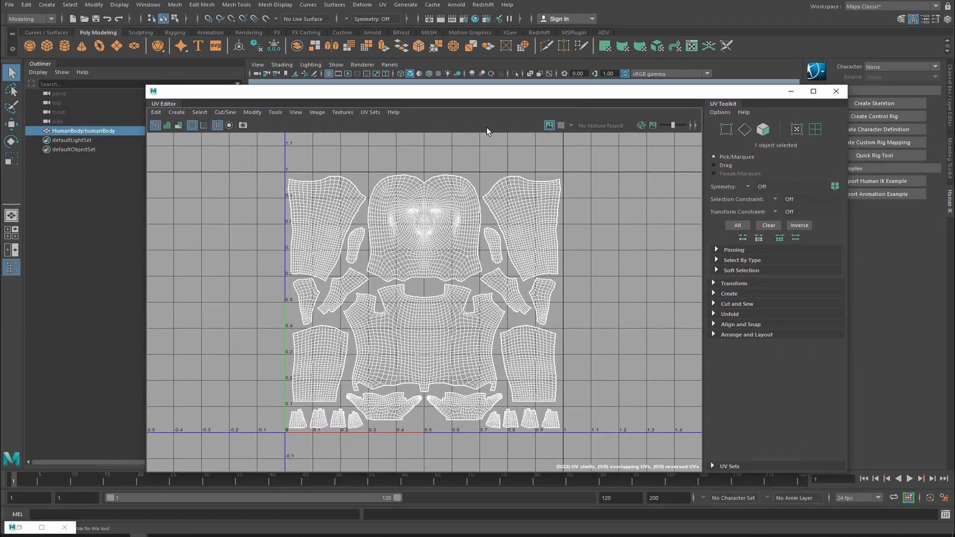
drag(517, 96, 517, 262)
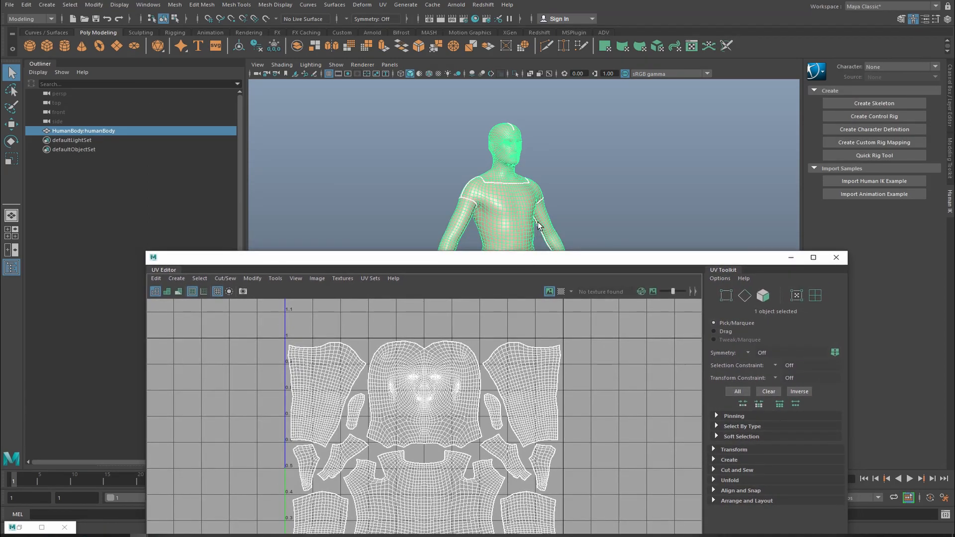
Step: Apply a planar UV projection from the Z axis to the human body and close the UV Editor
alt+right_drag(611, 200, 515, 190)
alt+middle_drag(548, 233, 533, 153)
alt+right_drag(545, 170, 494, 171)
alt+drag(494, 171, 453, 173)
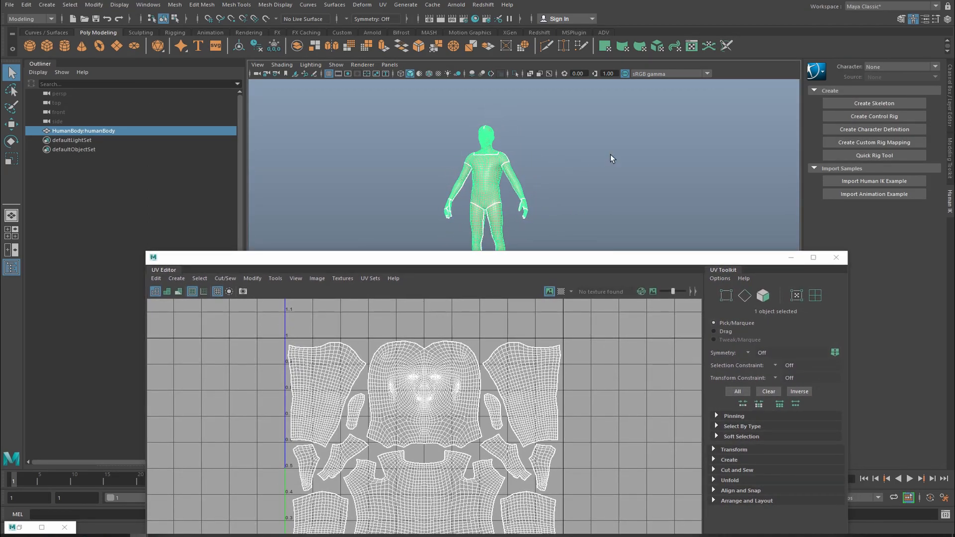
click(383, 4)
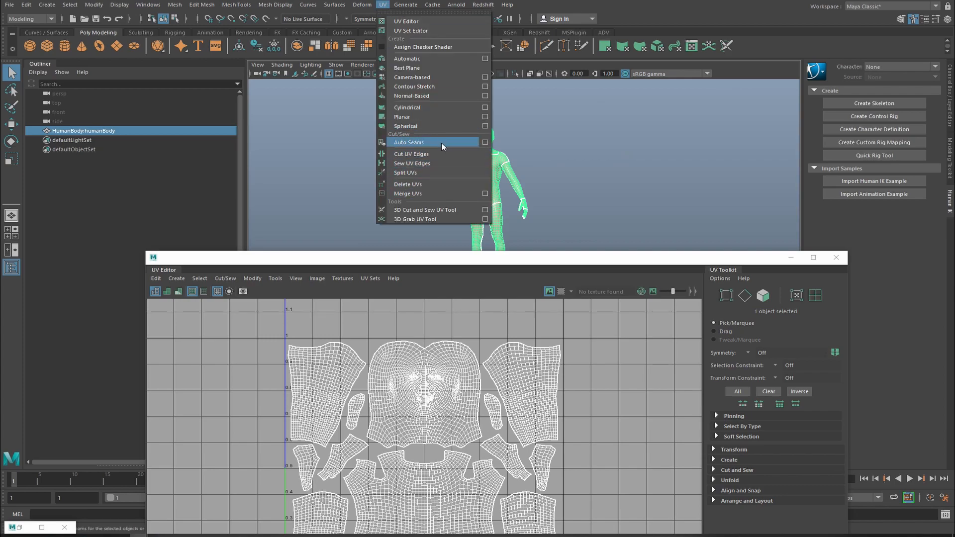
click(485, 117)
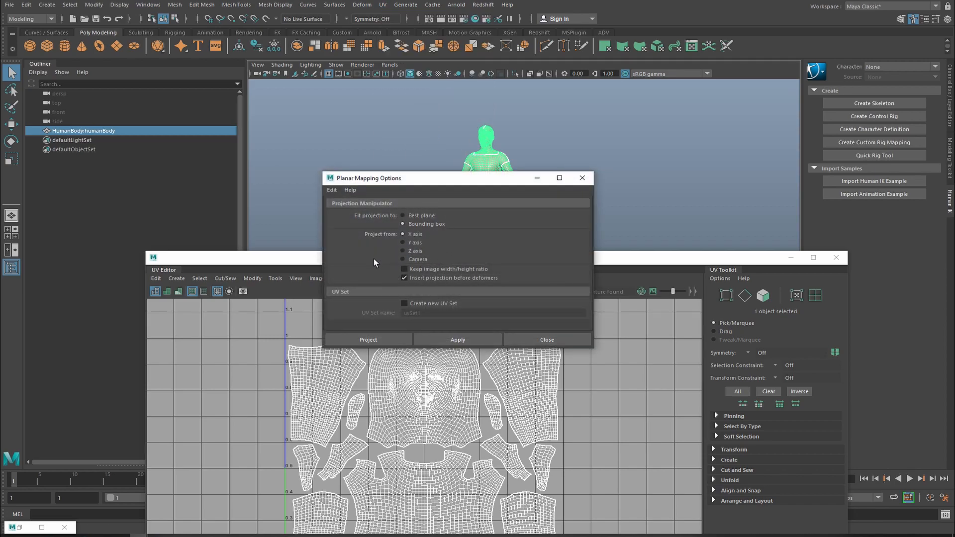
click(411, 253)
click(393, 339)
drag(614, 264, 607, 123)
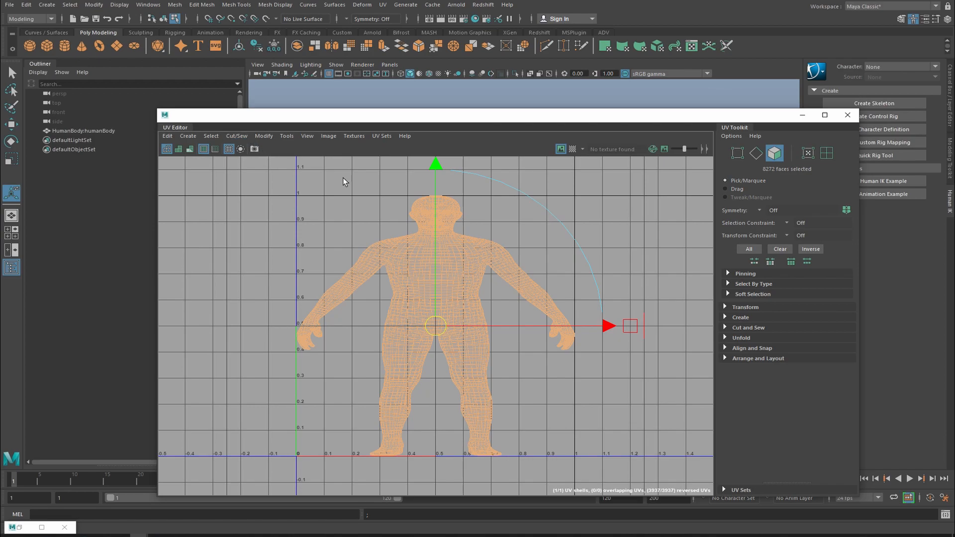
click(848, 115)
Step: Switch the human body from face selection back to object mode with the whole mesh selected
scroll(513, 196, up, 5)
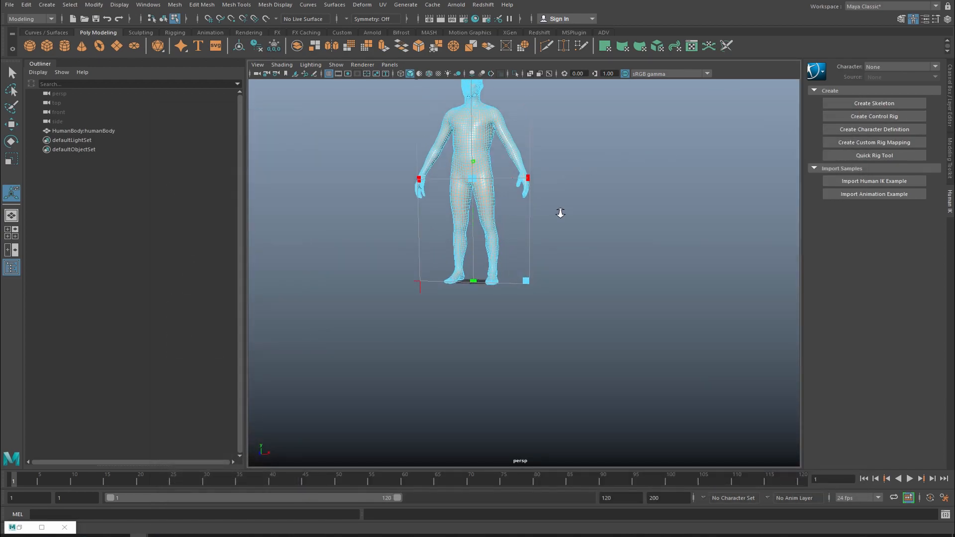
scroll(635, 249, down, 4)
alt+drag(634, 267, 571, 249)
alt+middle_drag(570, 249, 587, 273)
alt+right_drag(569, 267, 655, 282)
alt+middle_drag(642, 273, 678, 267)
right_drag(518, 195, 505, 249)
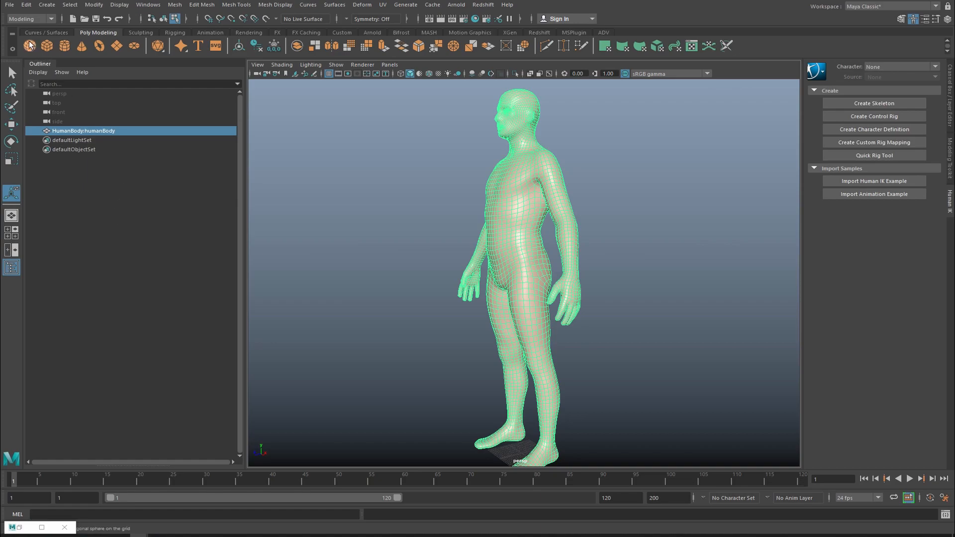
Step: Start exporting the selected human body with the file type set to OBJexport
click(11, 6)
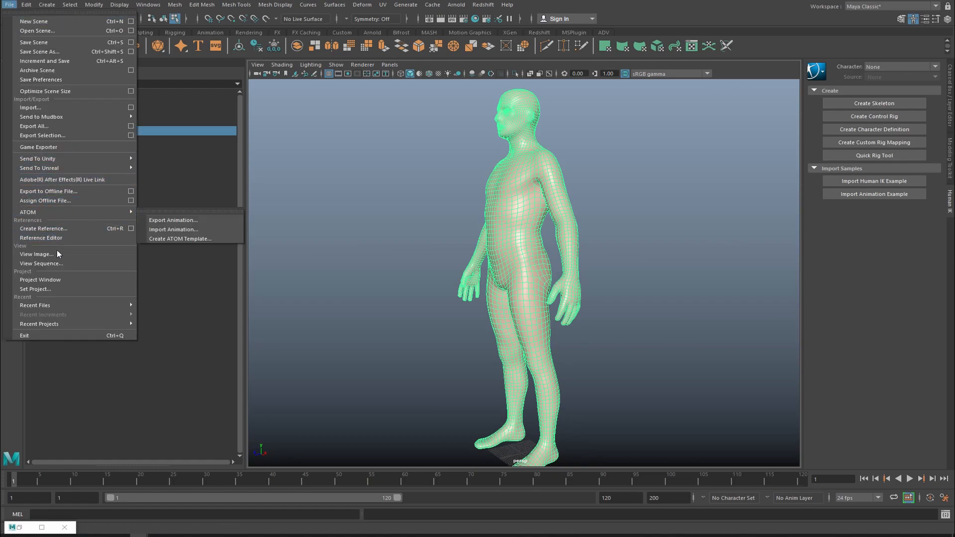
click(131, 136)
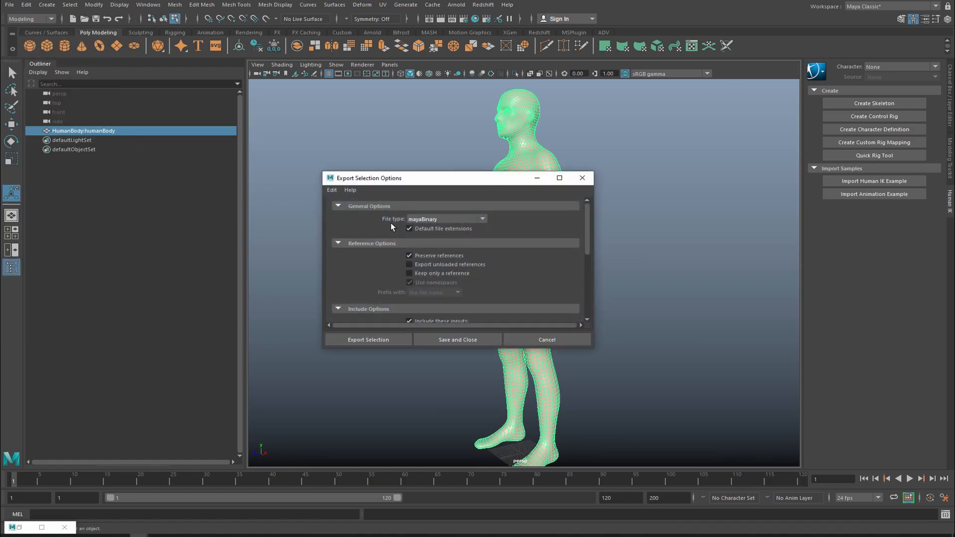
click(424, 223)
scroll(434, 281, down, 3)
click(434, 277)
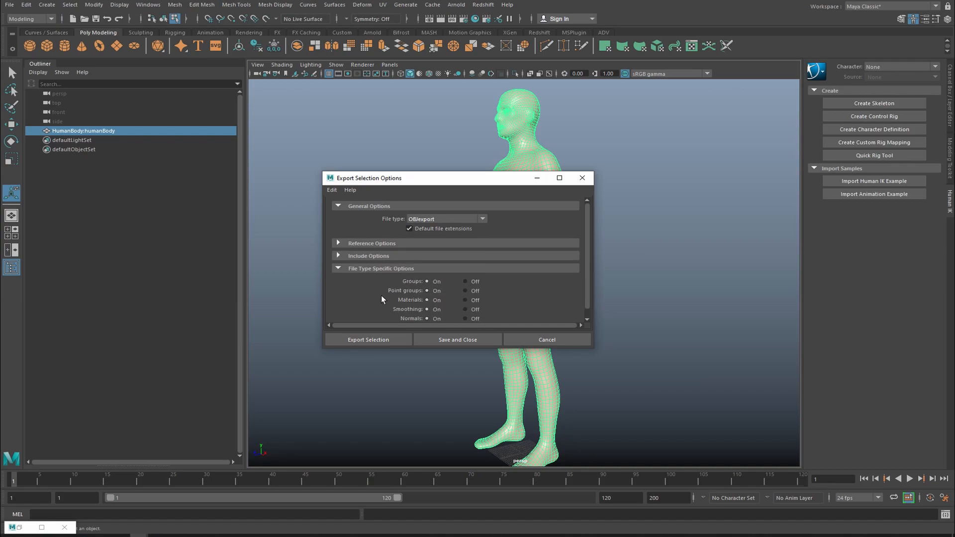
click(367, 344)
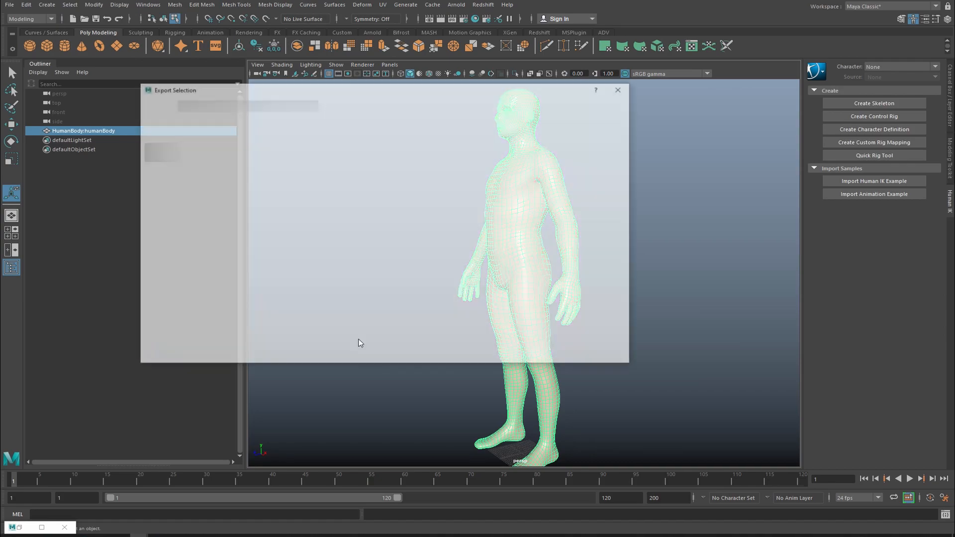
Step: Save the exported body on the Desktop under the file name To_Coat
click(164, 134)
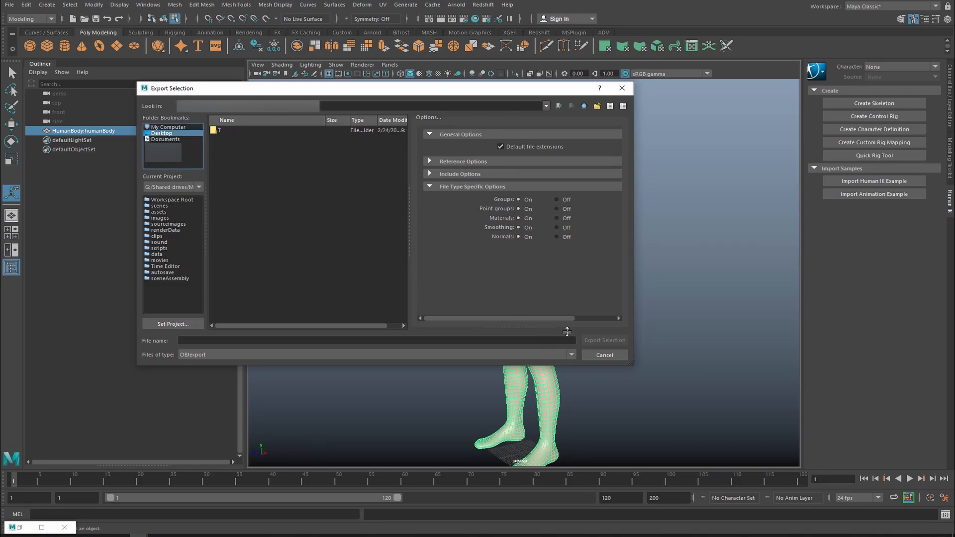
click(199, 342)
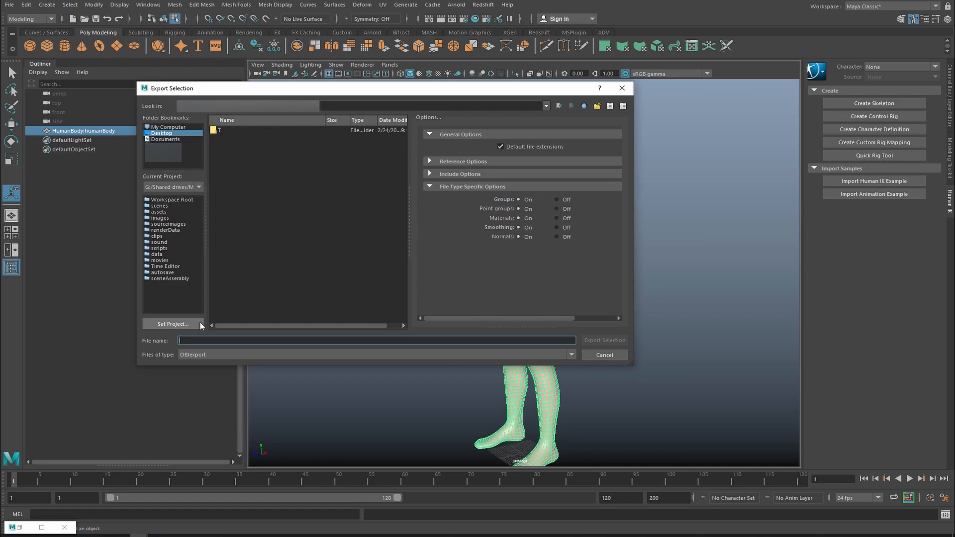
text(T)
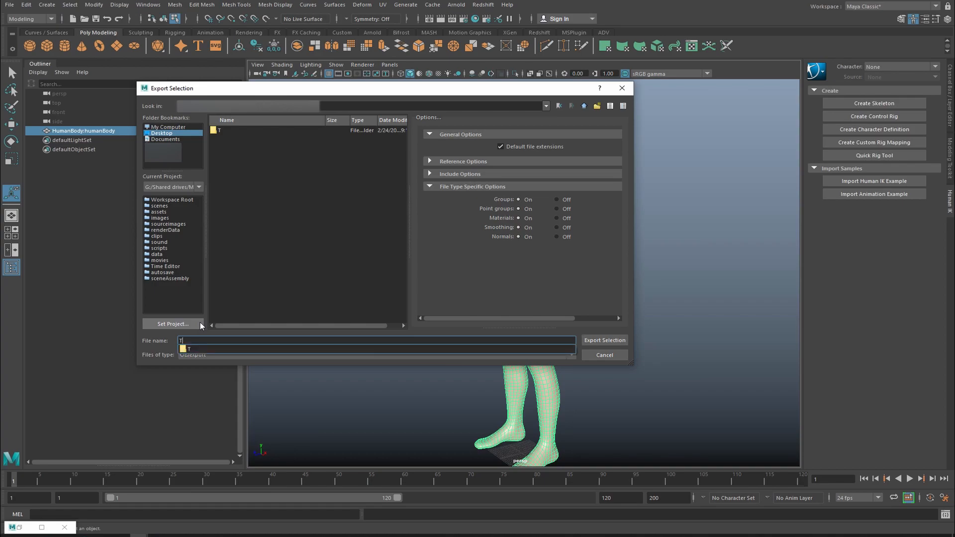
text(o_Coat)
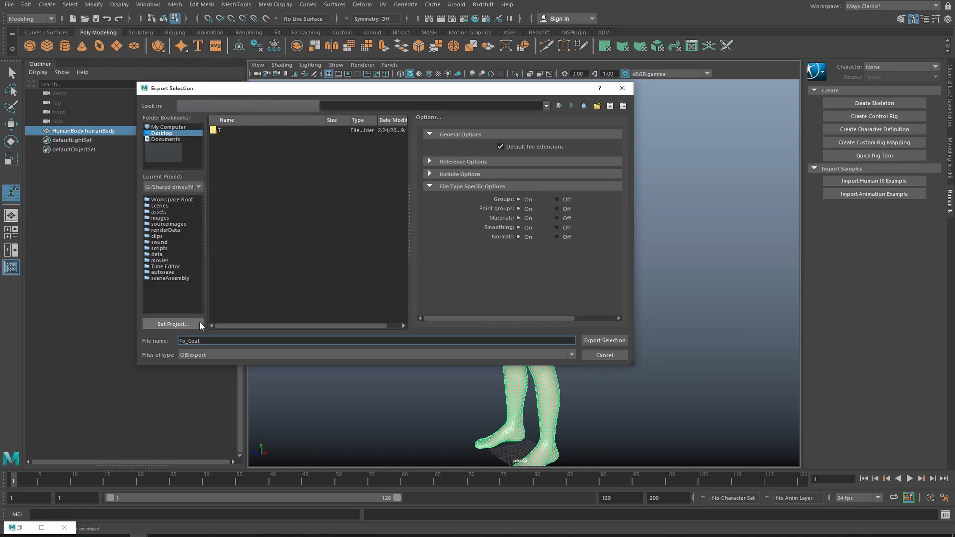
click(596, 341)
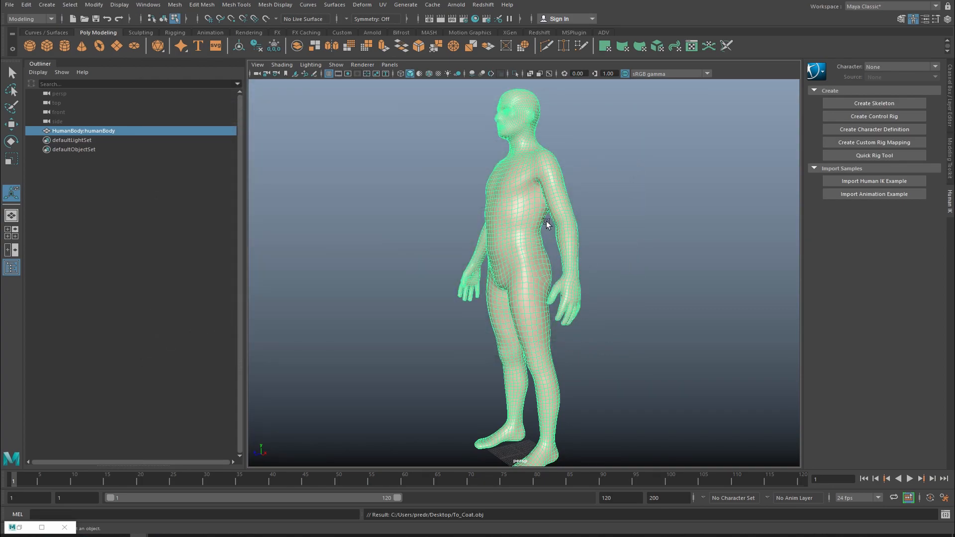
Step: Examine the exported body mesh in the perspective view from the front and the sides
mouse_move(486, 238)
alt+mouse_down()
mouse_move(587, 240)
mouse_move(543, 252)
mouse_move(473, 246)
alt+mouse_up()
alt+right_drag(473, 247, 565, 255)
alt+middle_drag(565, 256, 544, 307)
alt+right_drag(543, 307, 490, 264)
alt+drag(490, 264, 550, 267)
alt+middle_drag(550, 267, 518, 234)
alt+right_drag(518, 235, 550, 238)
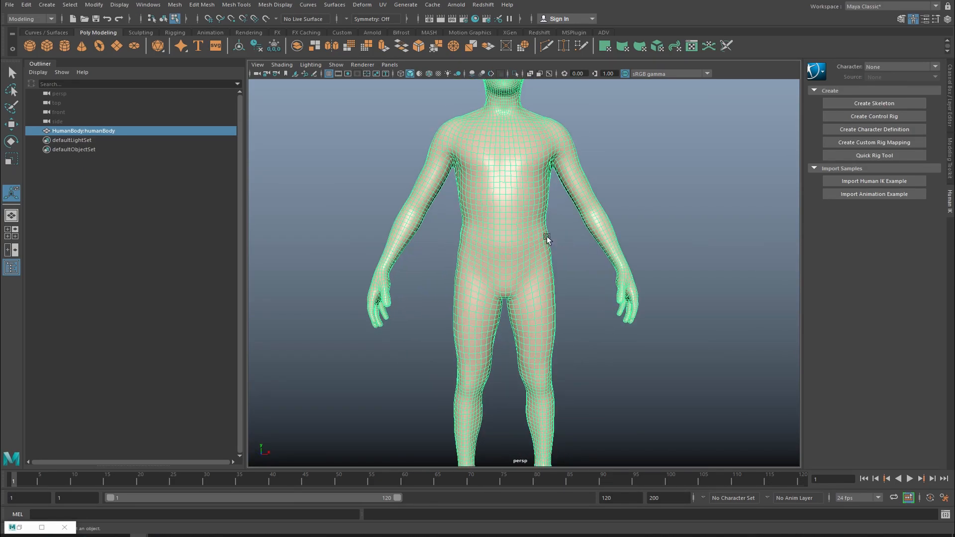
alt+drag(551, 239, 629, 243)
alt+right_drag(629, 243, 512, 237)
alt+drag(512, 237, 488, 234)
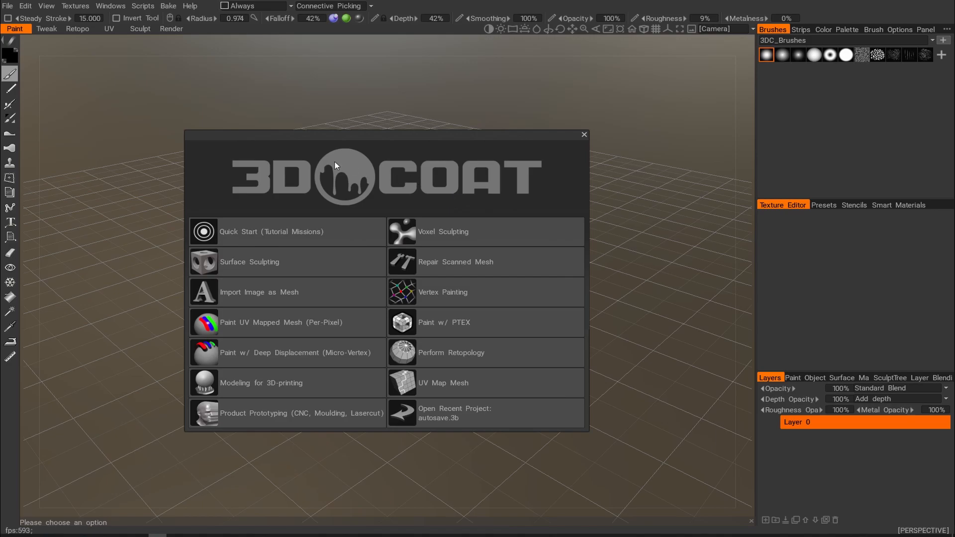
Step: In 3DCoat, dismiss the start dialog and import To_Coat.obj from the Desktop as a model for per-pixel painting
click(583, 135)
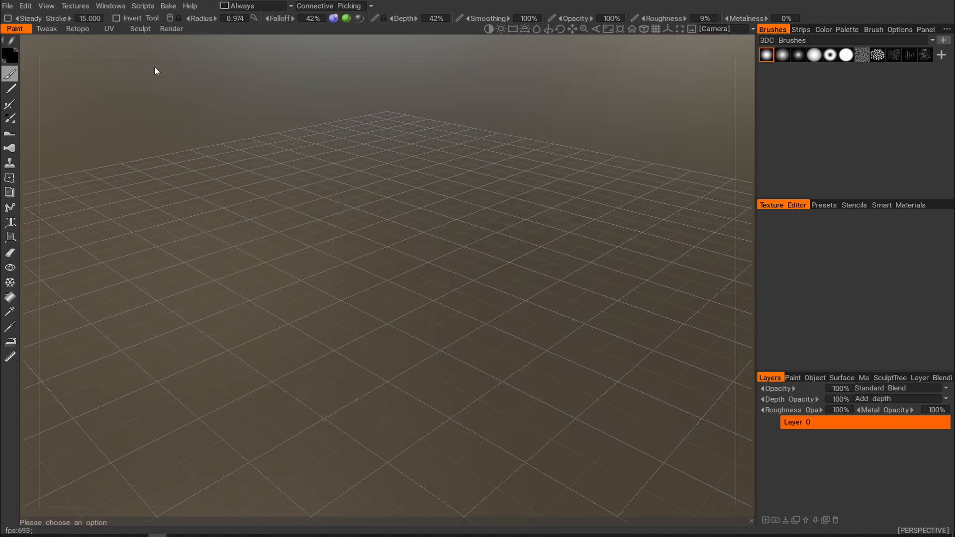
click(6, 7)
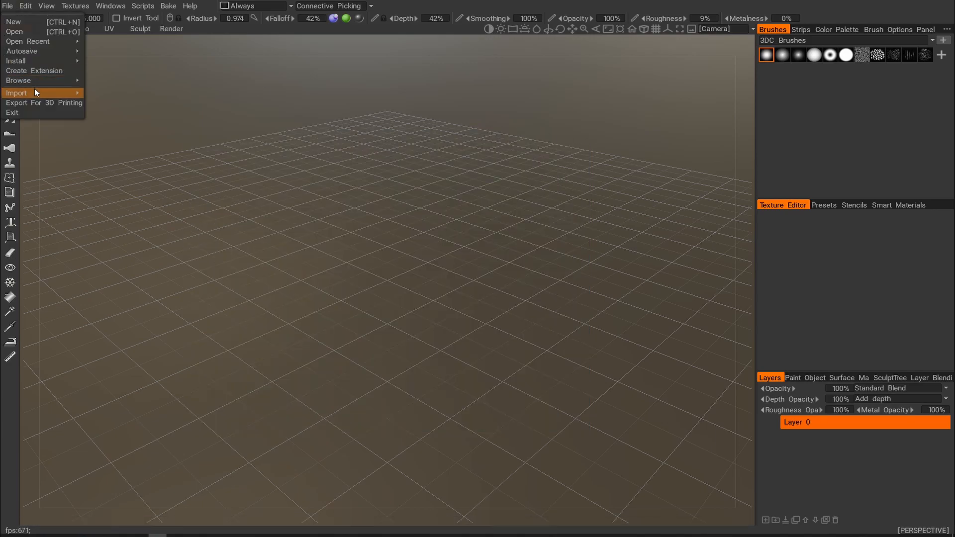
mouse_move(34, 93)
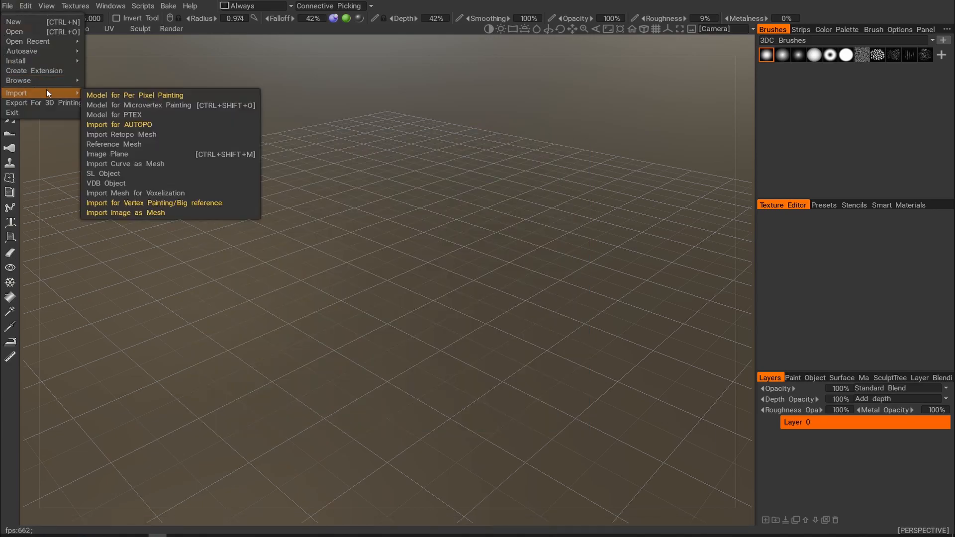
click(129, 94)
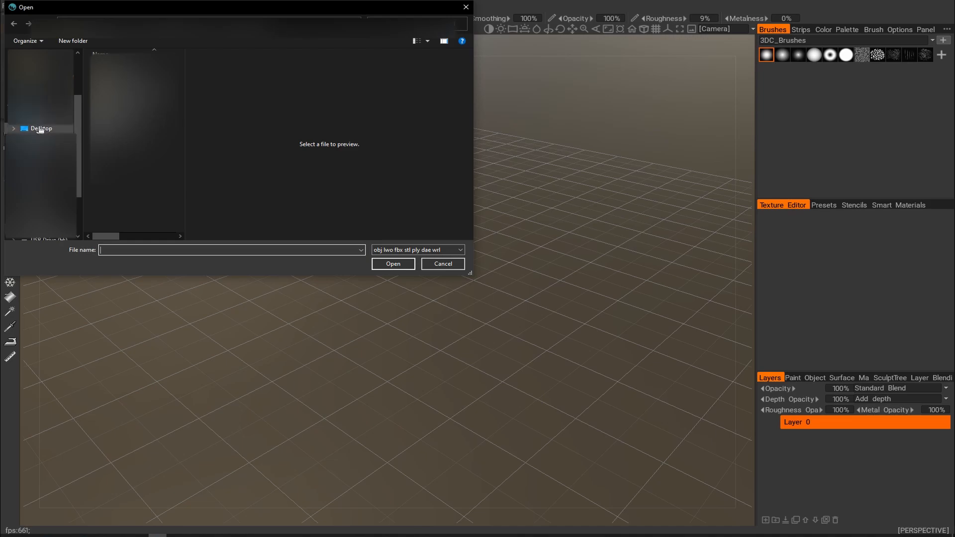
click(41, 129)
click(127, 100)
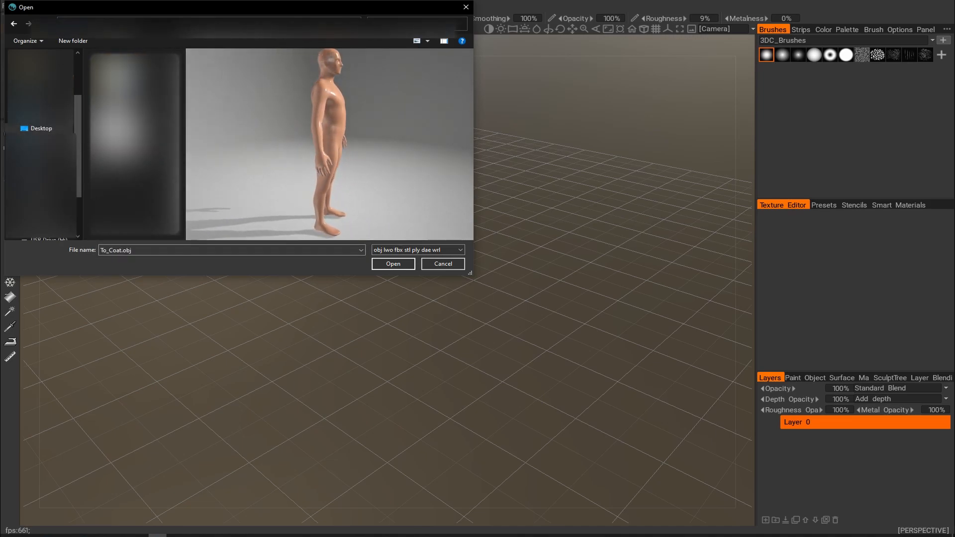
click(396, 267)
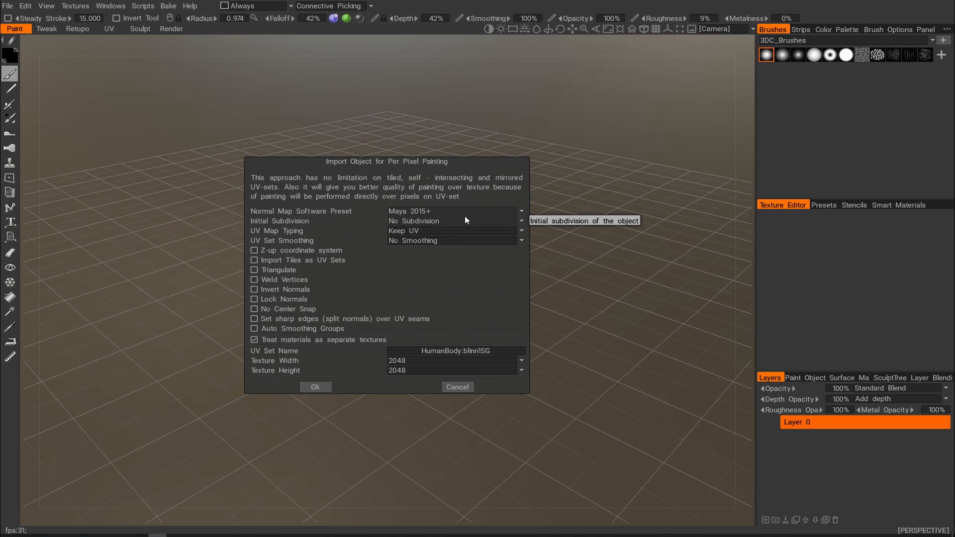
Step: Import the body with the Maya 2015+ normal map preset and UV map typing set to Keep UV
click(442, 212)
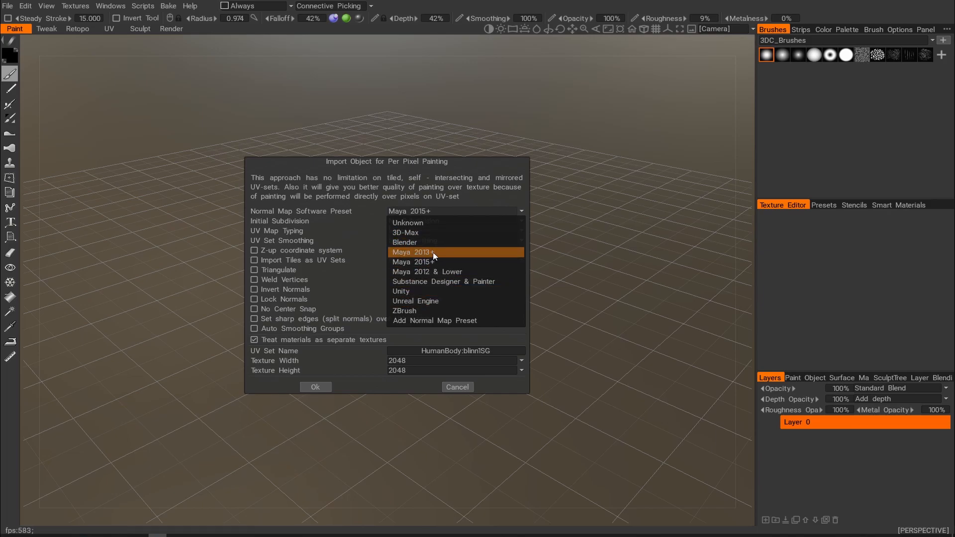
click(425, 263)
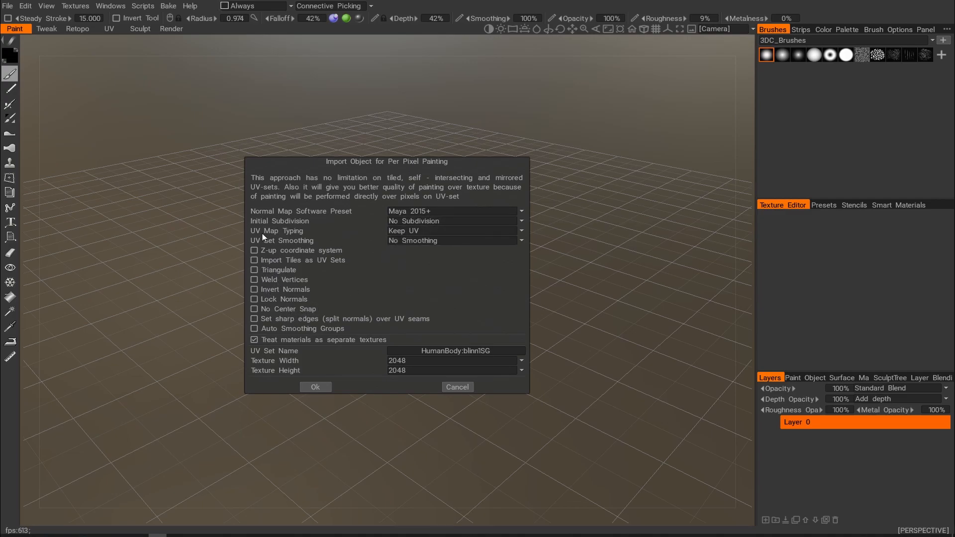
click(406, 231)
click(407, 231)
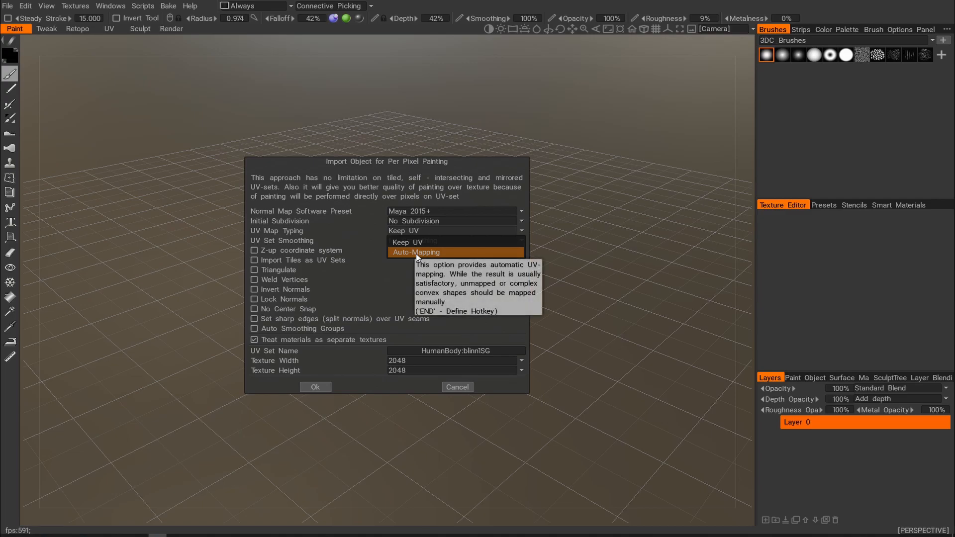
click(419, 243)
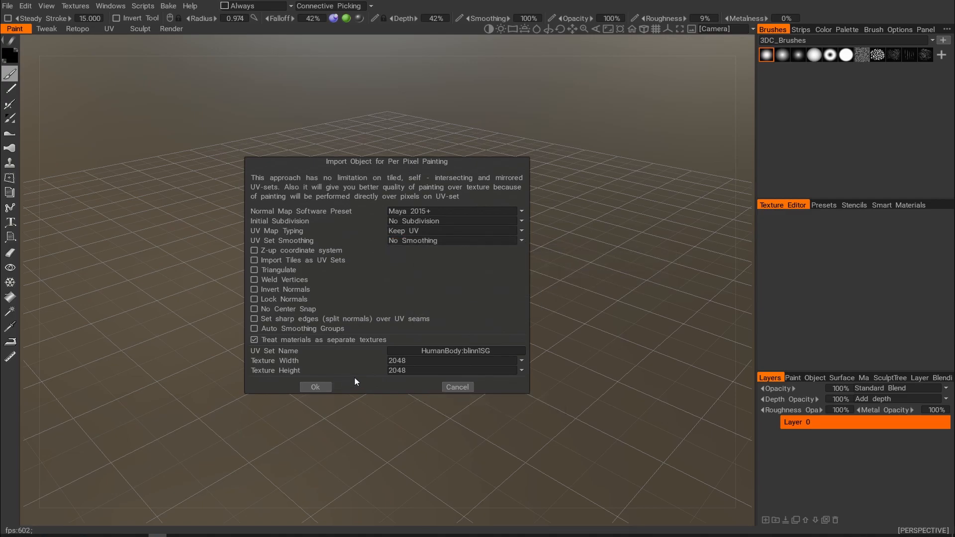
click(318, 389)
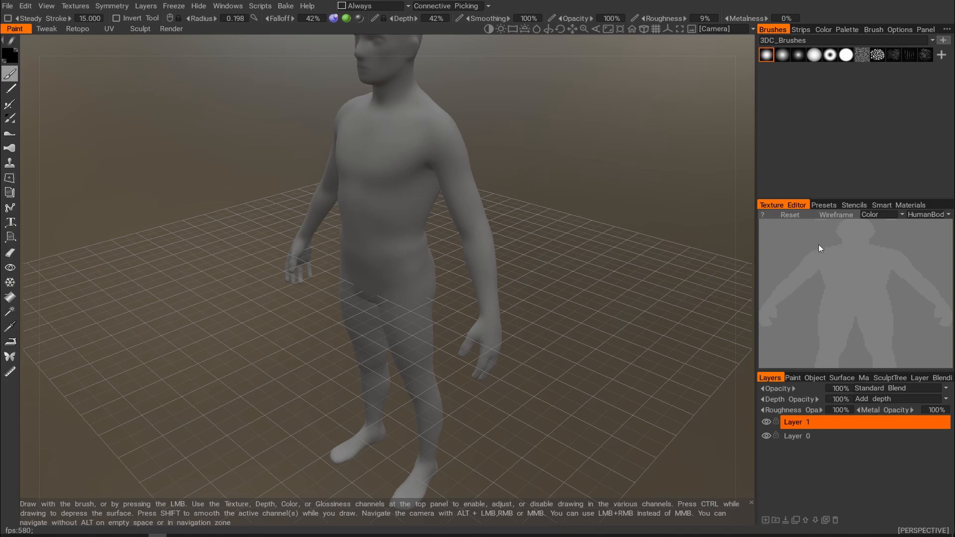
Step: Display the wireframe over the body's UV layout in the Texture Editor
click(824, 206)
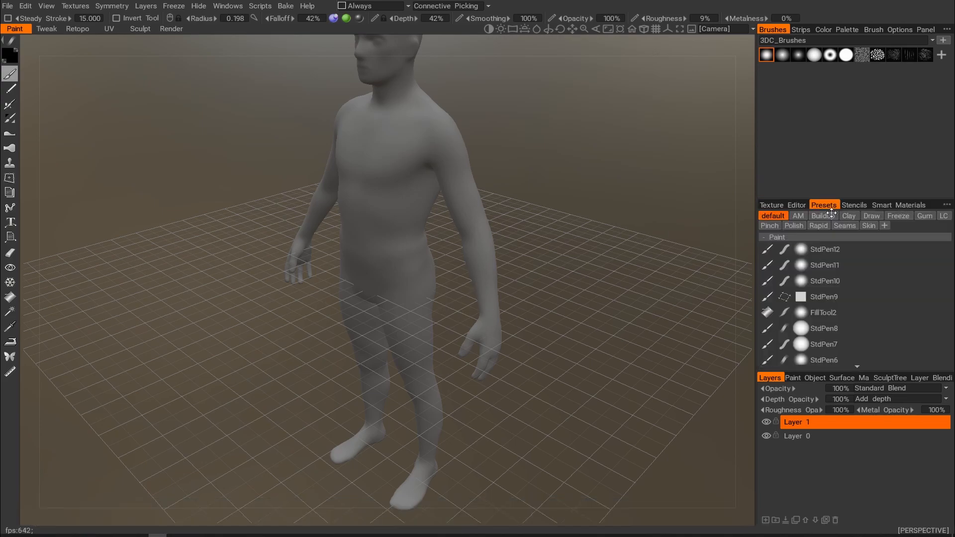
click(779, 206)
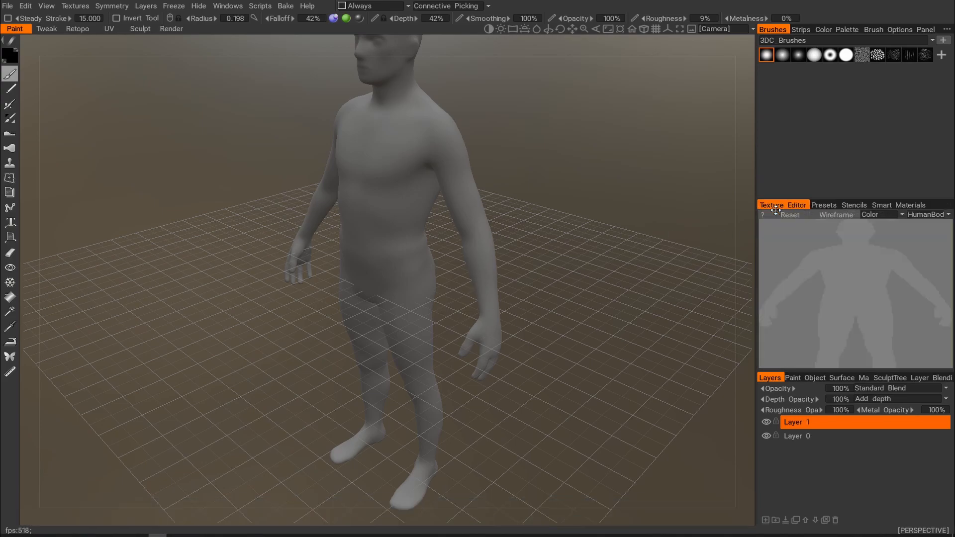
click(844, 218)
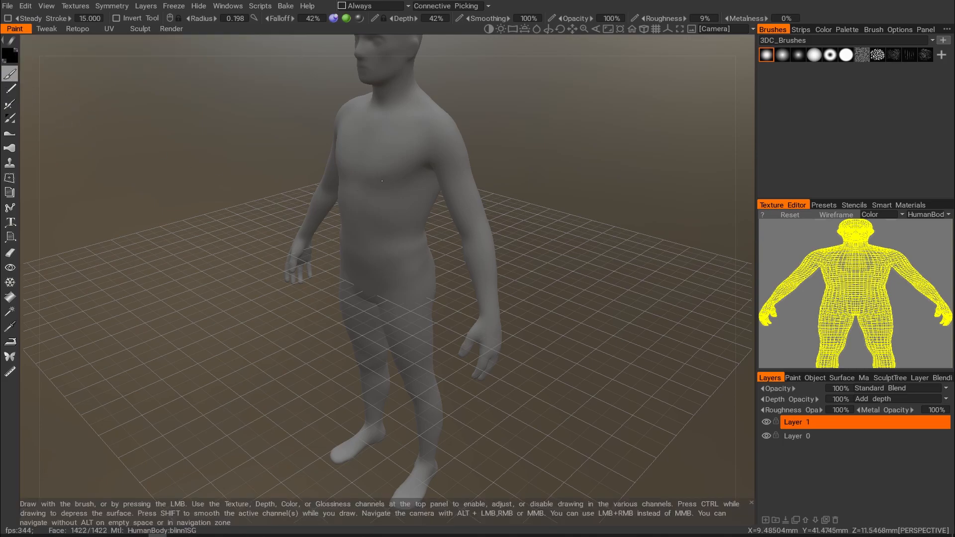
Step: Paint black test strokes down the torso and along one arm with a brush radius of 4.890, and undo both
right_drag(363, 181, 380, 181)
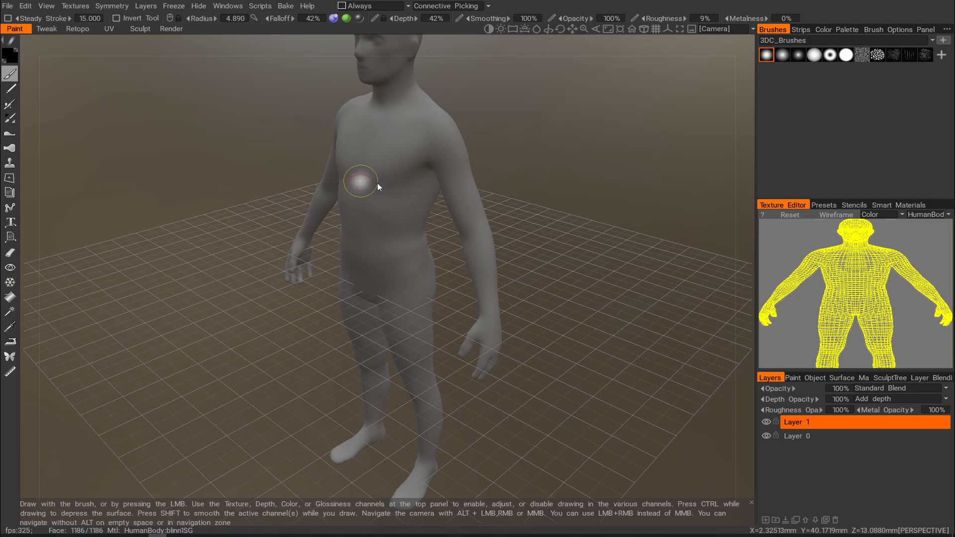
drag(369, 169, 351, 261)
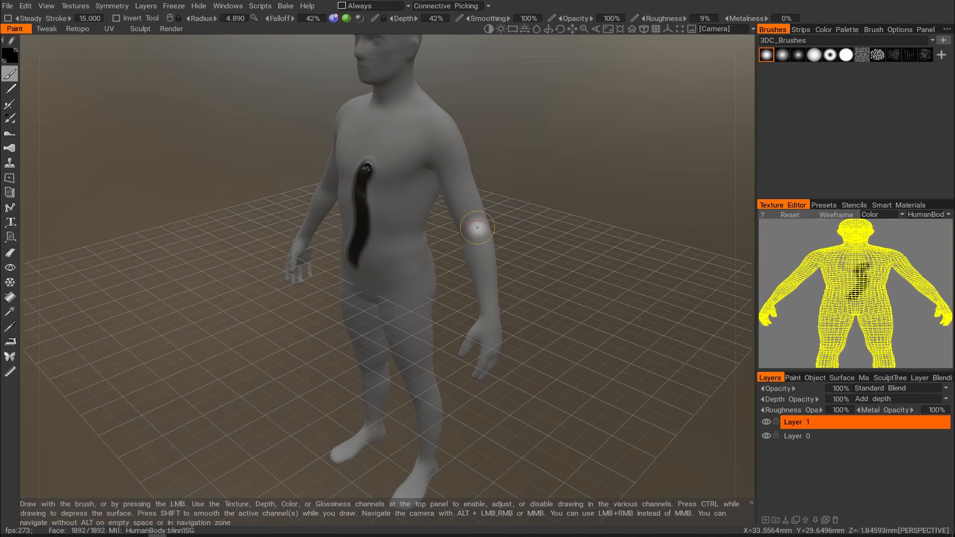
mouse_move(537, 190)
alt+mouse_down()
mouse_move(352, 173)
mouse_move(422, 180)
mouse_move(631, 243)
mouse_move(505, 248)
mouse_move(559, 238)
alt+mouse_up()
mouse_move(503, 155)
mouse_down()
mouse_move(575, 202)
mouse_move(600, 289)
mouse_move(593, 281)
mouse_up()
mouse_move(593, 282)
alt+mouse_down()
mouse_move(488, 203)
mouse_move(454, 203)
mouse_move(527, 218)
mouse_move(610, 219)
mouse_move(588, 217)
alt+mouse_up()
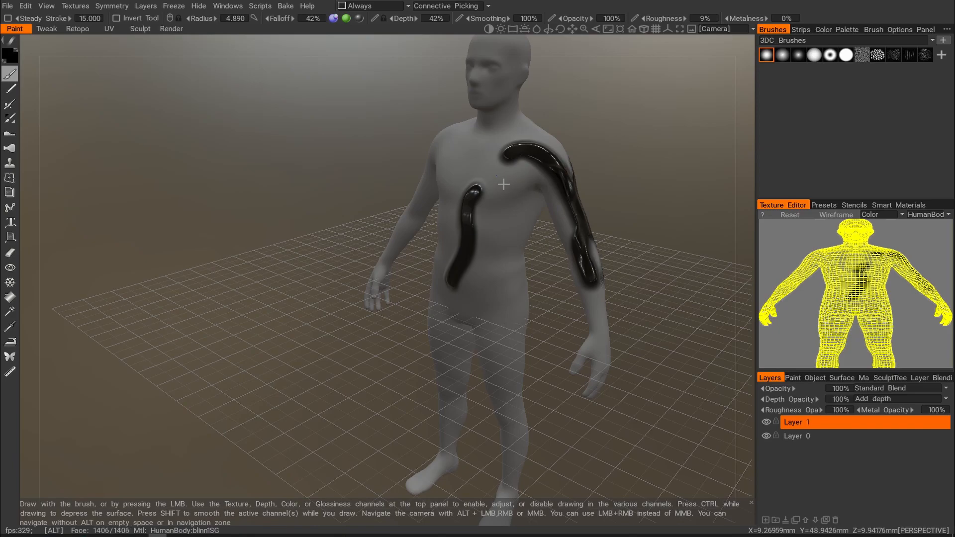
key(ctrl+z)
key(ctrl+z)
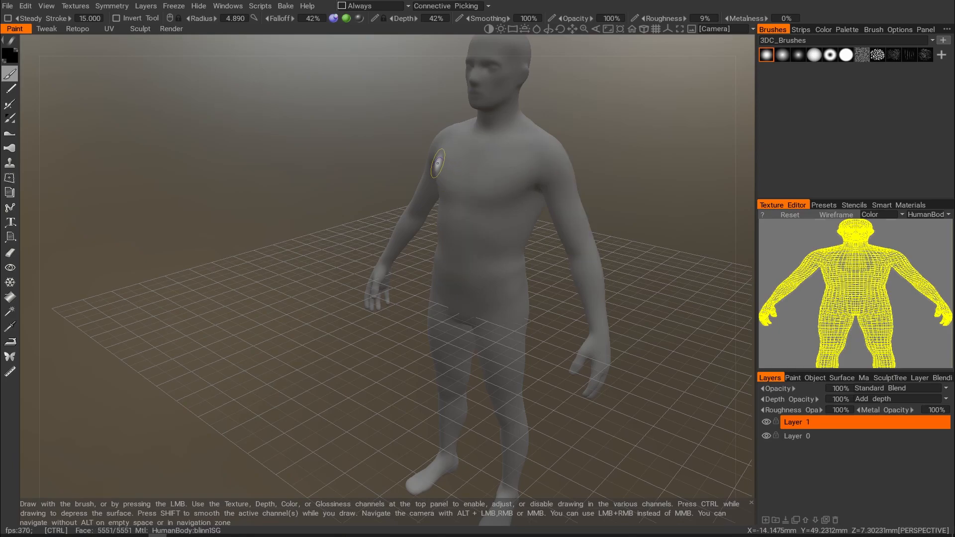
Step: Examine the imported body's head and torso from the front and the side
mouse_move(411, 164)
alt+right_down()
mouse_move(473, 183)
mouse_move(410, 247)
mouse_move(473, 230)
mouse_move(410, 216)
mouse_move(337, 238)
mouse_move(397, 227)
alt+right_up()
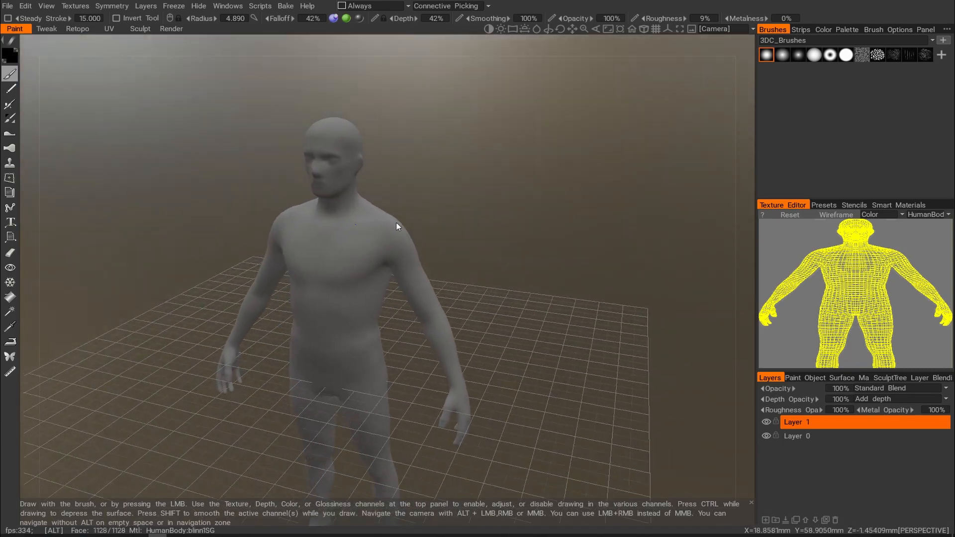
alt+drag(397, 227, 443, 217)
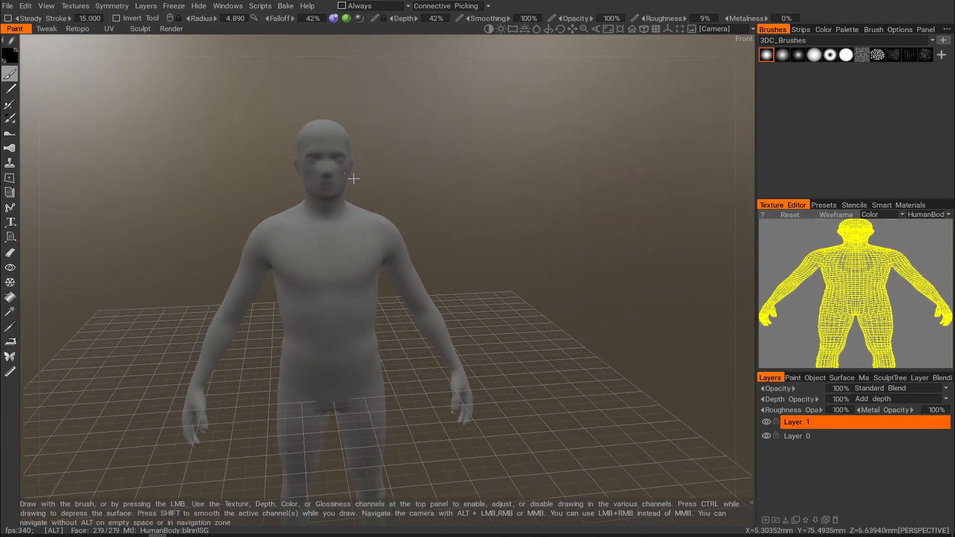
alt+drag(393, 163, 305, 183)
alt+right_drag(305, 184, 374, 224)
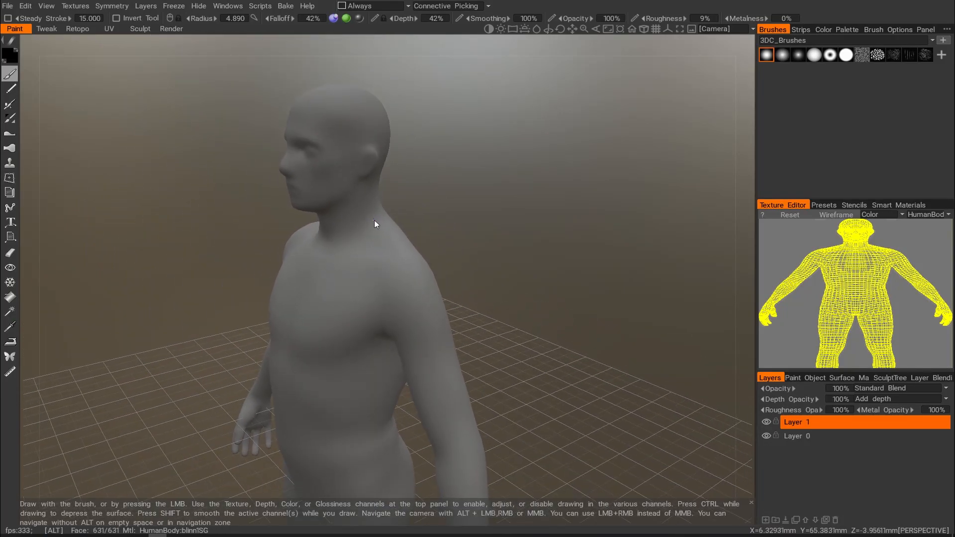
alt+middle_drag(374, 224, 396, 262)
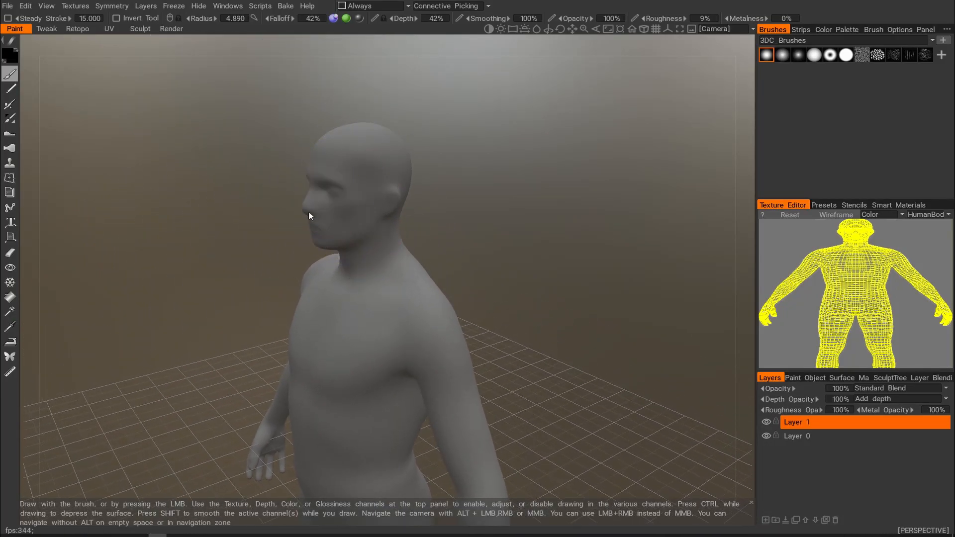
middle_drag(457, 188, 448, 160)
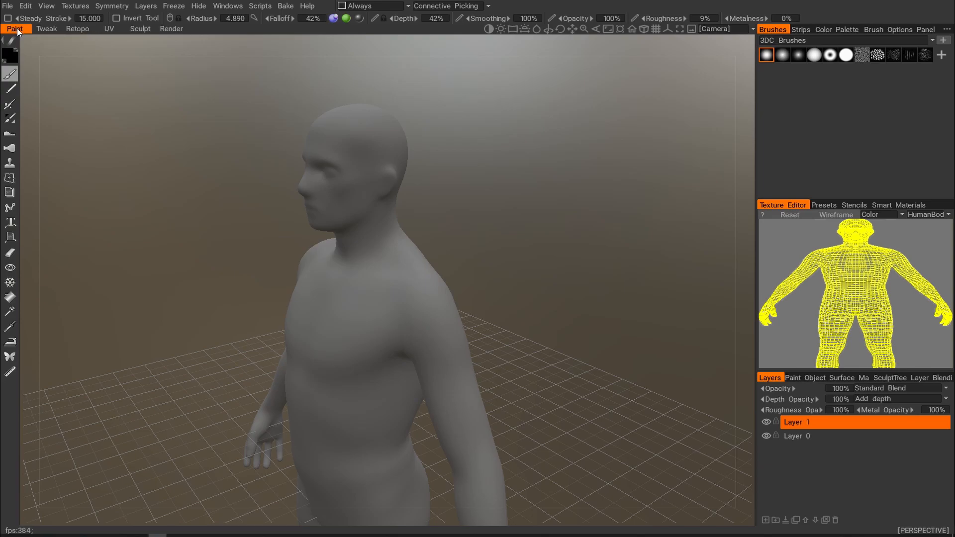
Step: Inspect the body's checker pattern and UV layout in the UV workspace, and return to the Paint workspace
click(112, 29)
alt+drag(567, 194, 482, 207)
alt+right_drag(481, 207, 460, 230)
alt+drag(460, 214, 547, 225)
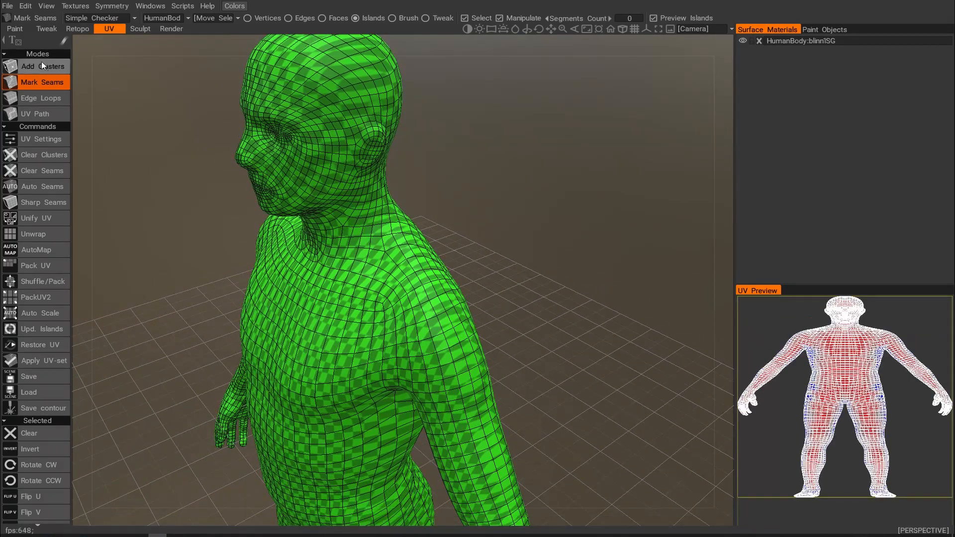
click(15, 28)
alt+drag(493, 244, 545, 228)
alt+right_drag(546, 229, 373, 181)
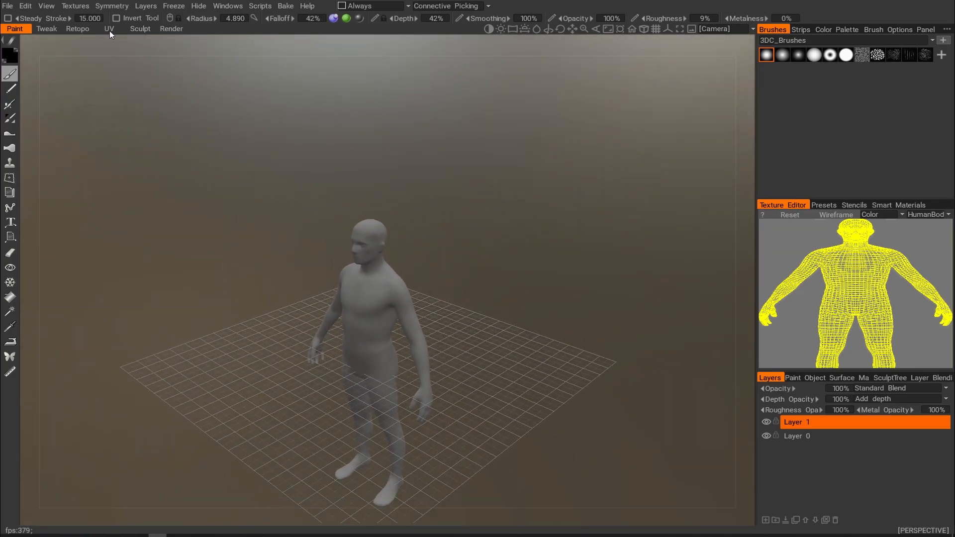
Step: Switch to the UV workspace and enable mirror symmetry across the X axis
click(108, 29)
alt+drag(333, 192, 195, 163)
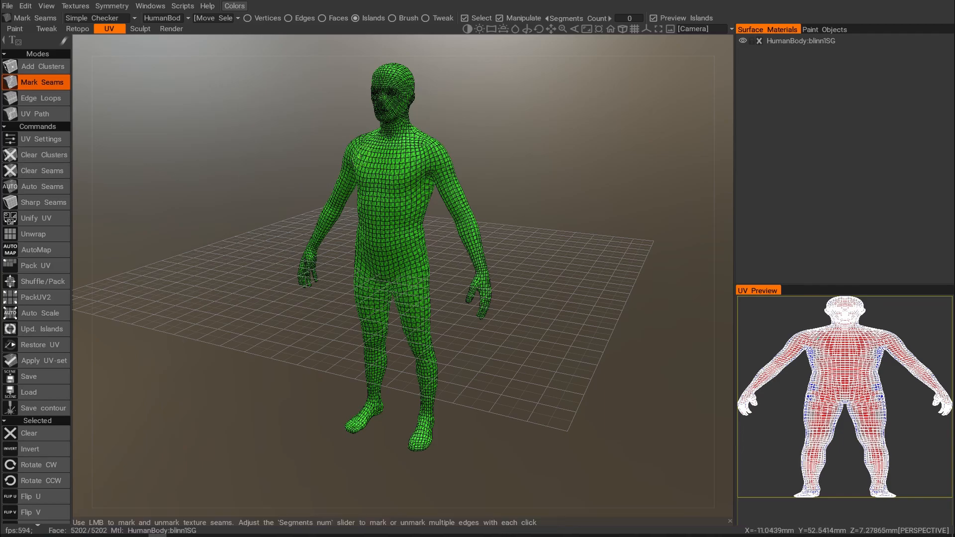
alt+drag(195, 215, 185, 232)
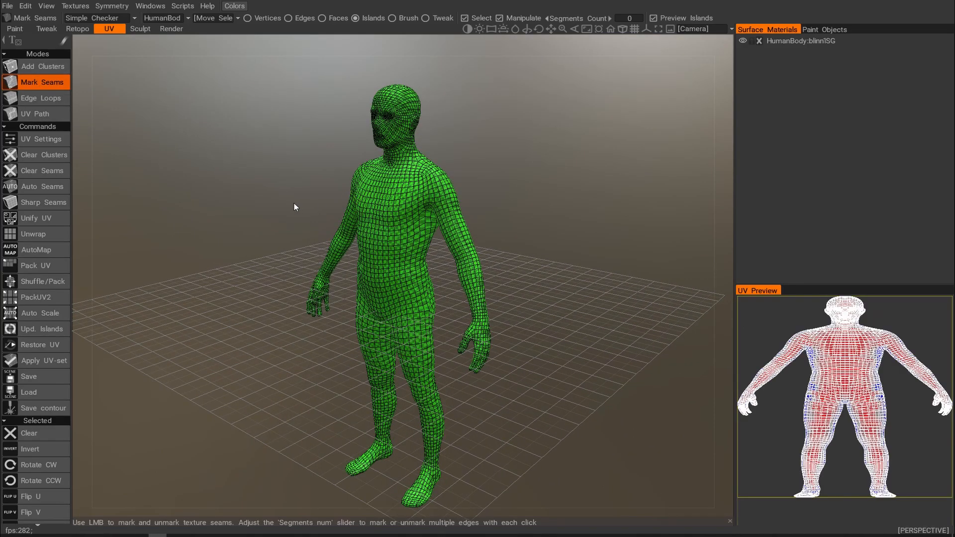
mouse_move(287, 229)
alt+mouse_down()
mouse_move(337, 230)
mouse_move(303, 231)
mouse_move(315, 234)
mouse_move(298, 242)
alt+mouse_up()
alt+right_drag(296, 239, 301, 241)
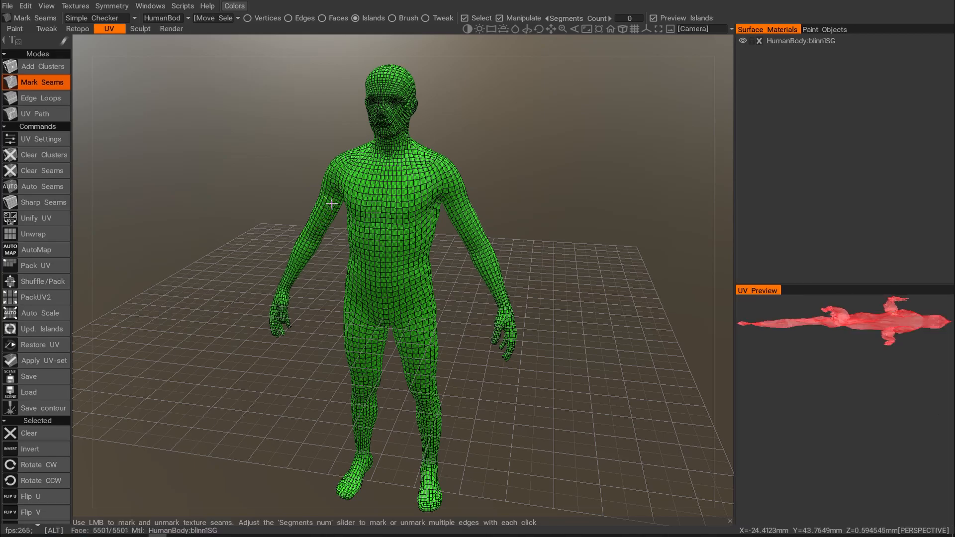
alt+right_drag(331, 203, 315, 196)
alt+drag(315, 196, 303, 194)
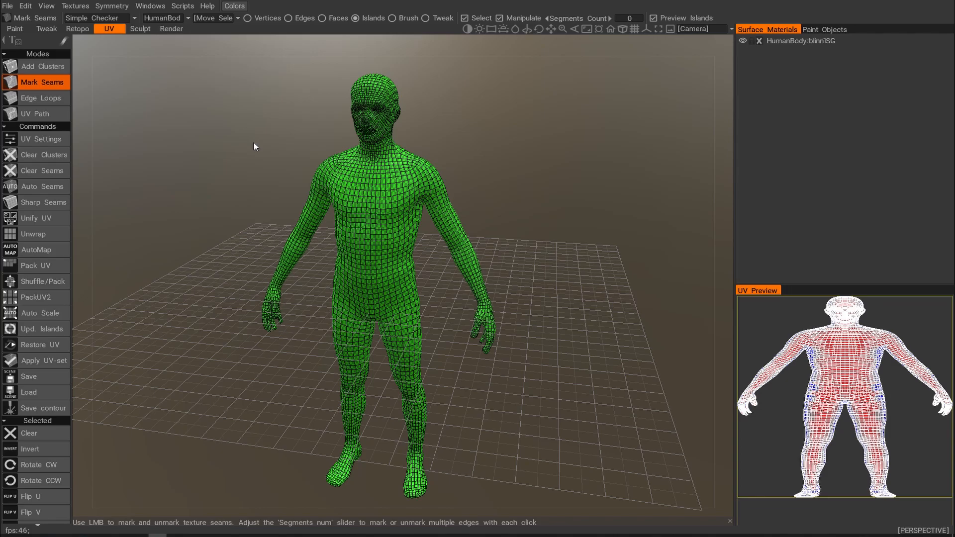
key(s)
click(187, 135)
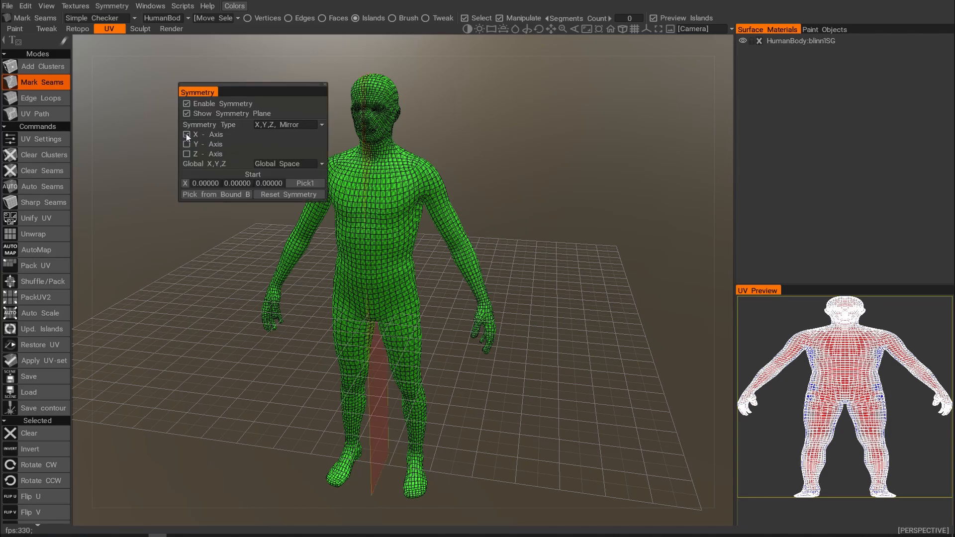
Step: Mark the edge loop around the upper arm, just below the armpit, as a mirrored UV seam using Edge Loops
alt+right_drag(466, 164, 498, 184)
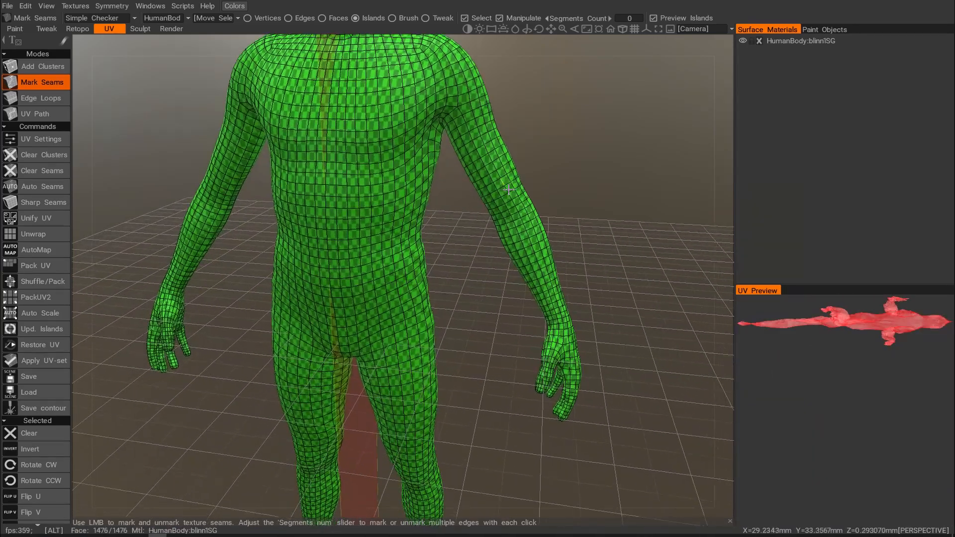
alt+middle_drag(497, 183, 482, 258)
alt+drag(482, 258, 440, 206)
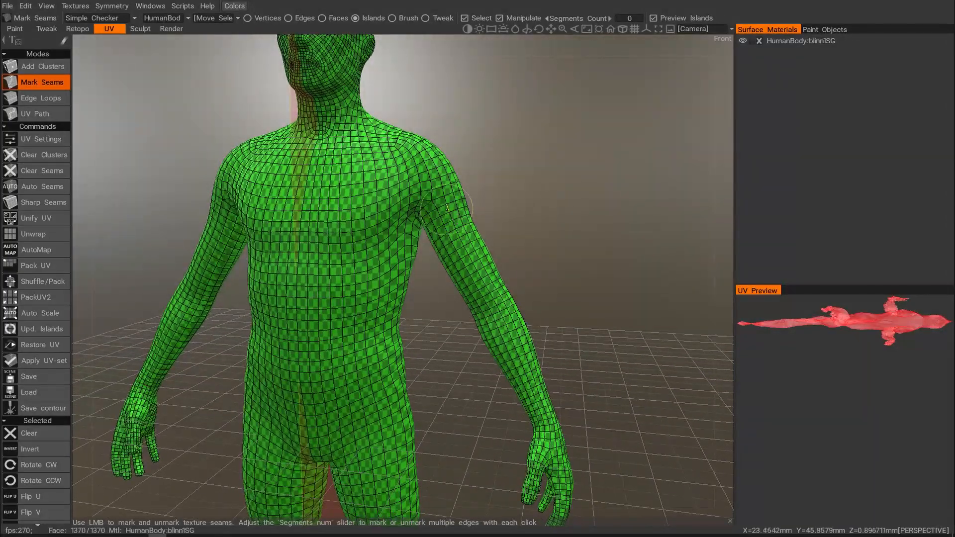
click(440, 205)
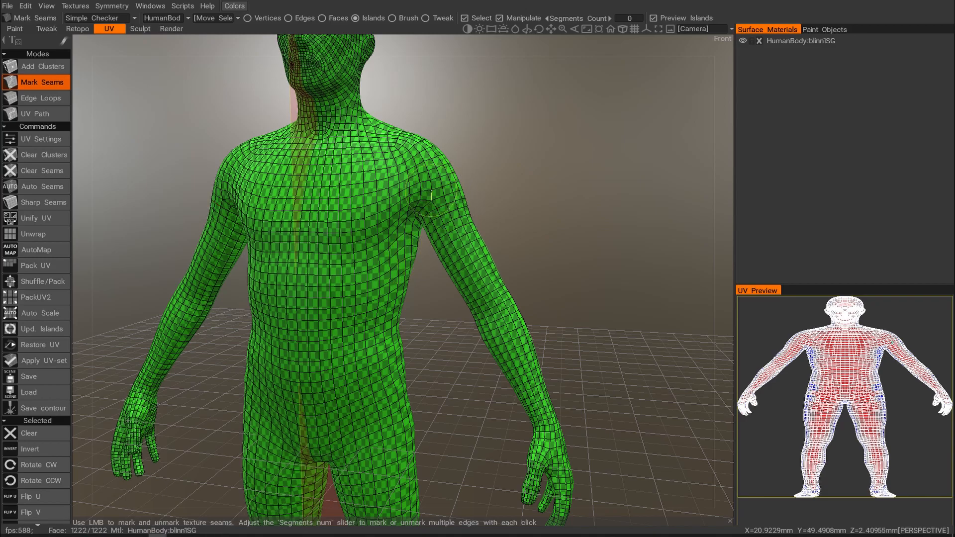
scroll(440, 208, up, 3)
alt+middle_drag(441, 208, 425, 231)
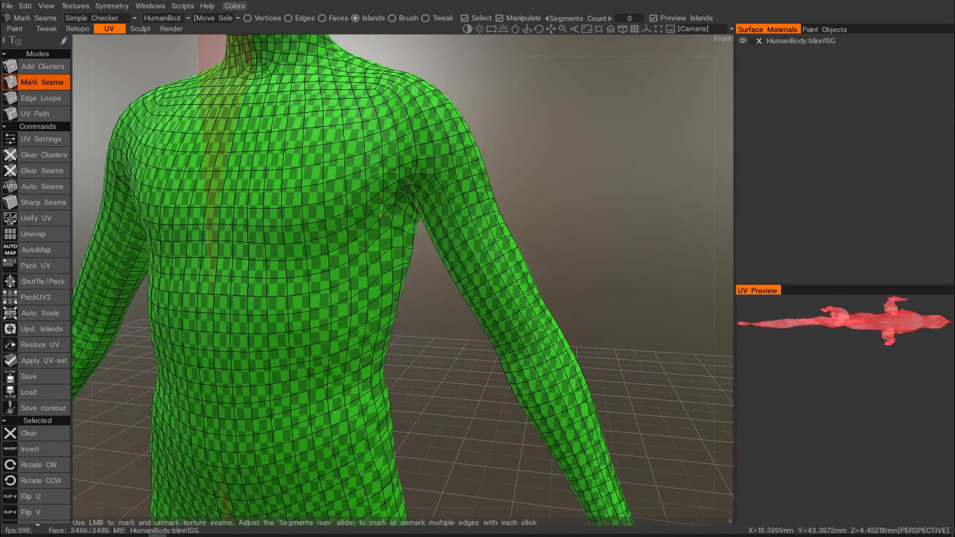
click(38, 99)
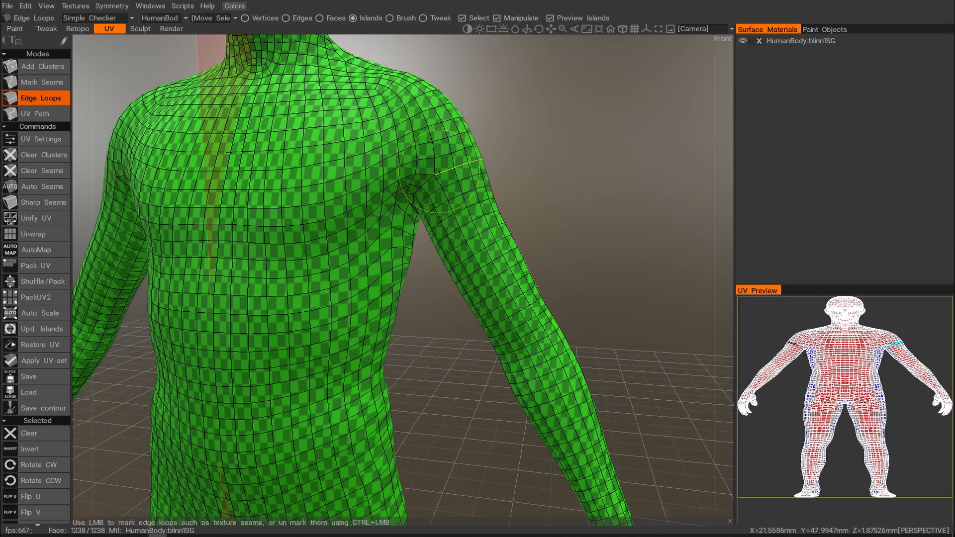
click(425, 192)
mouse_move(425, 191)
alt+mouse_down()
mouse_move(437, 162)
mouse_move(203, 187)
mouse_move(465, 188)
mouse_move(437, 195)
alt+mouse_up()
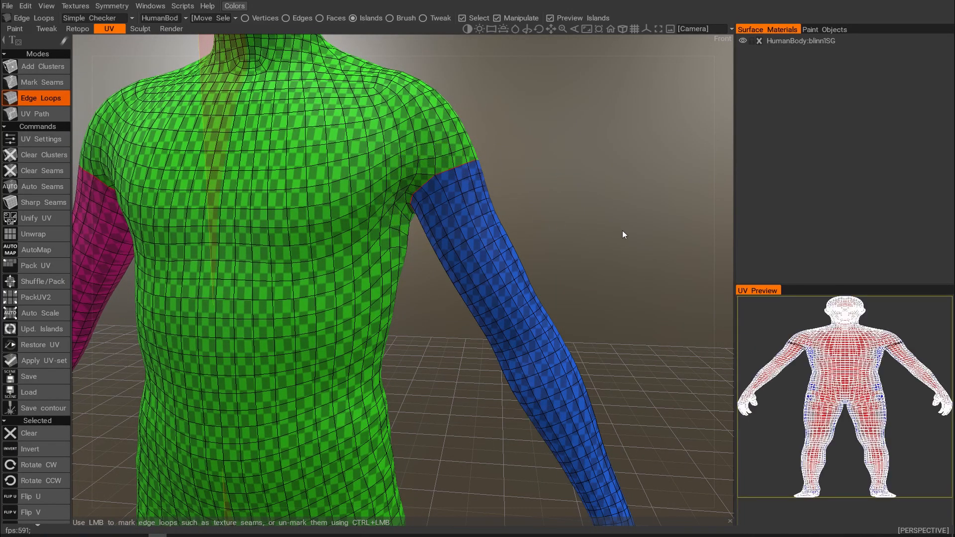
Step: Mark the edge loop around the wrist as a mirrored seam to separate the hands from the arms
alt+drag(548, 290, 468, 311)
alt+middle_drag(468, 311, 501, 182)
alt+drag(473, 213, 414, 275)
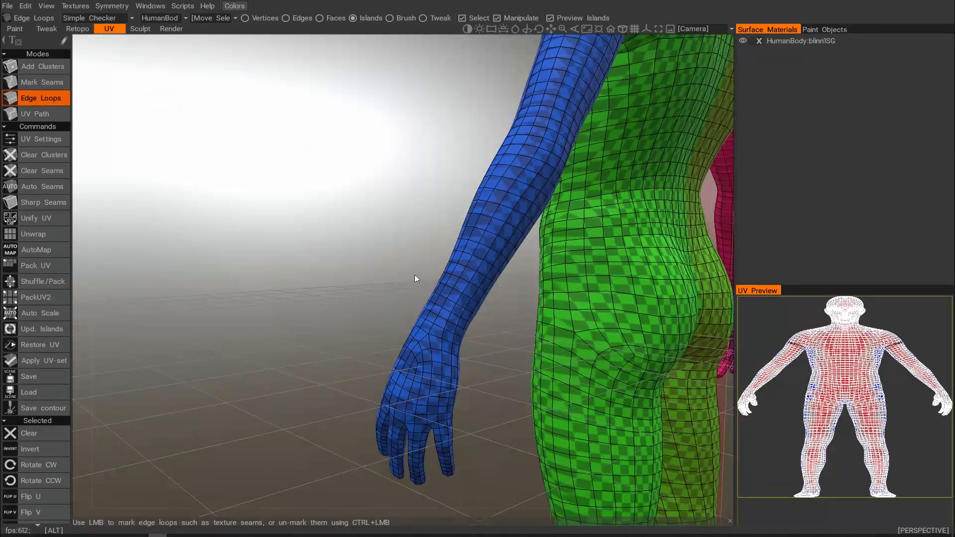
scroll(465, 321, up, 3)
alt+middle_drag(465, 321, 437, 253)
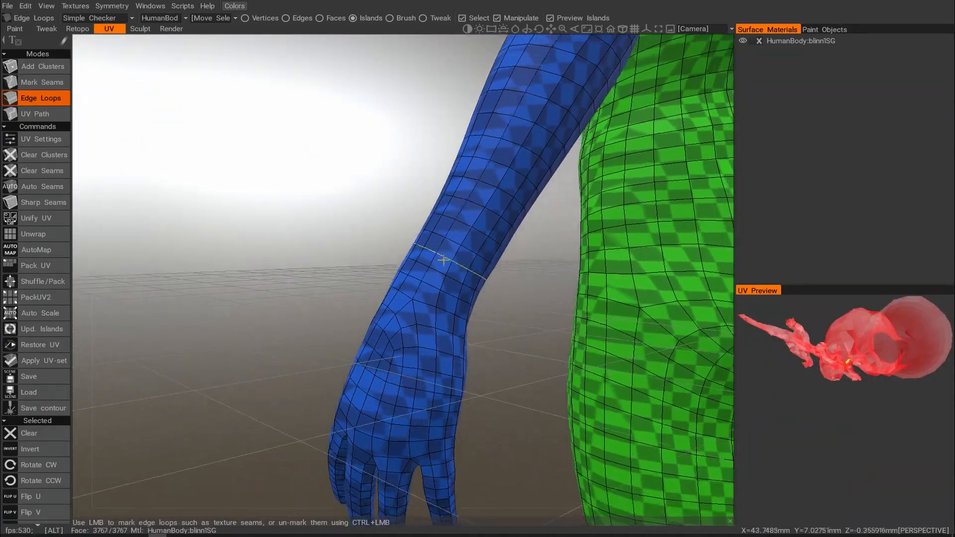
click(405, 295)
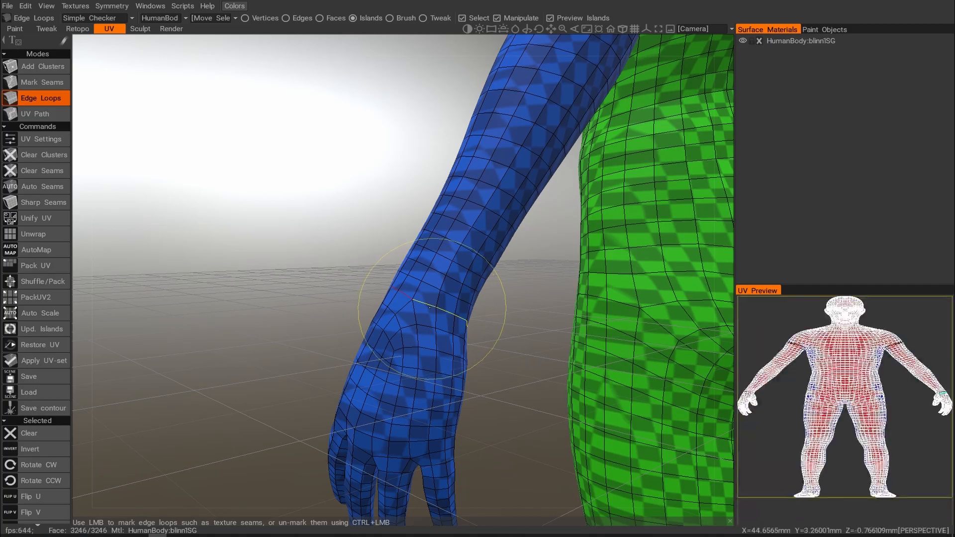
alt+drag(491, 313, 378, 305)
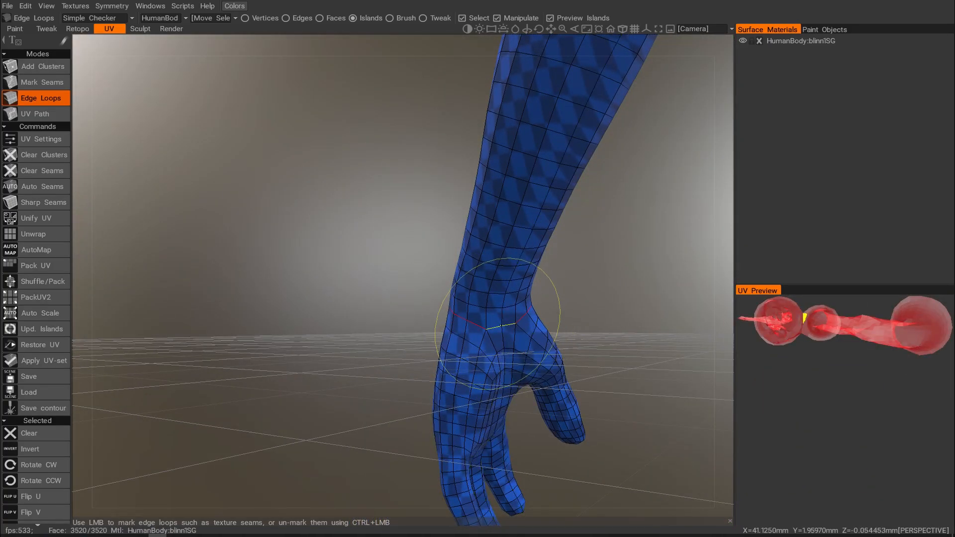
click(491, 326)
alt+drag(595, 322, 575, 312)
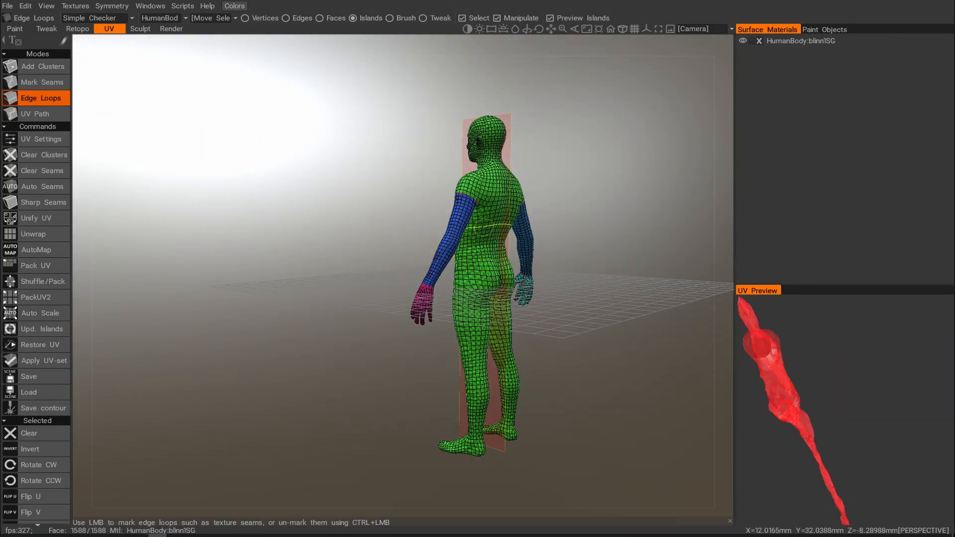
Step: Switch to Maya and minimize the Content Browser window to uncover the human body scene
alt+drag(392, 215, 565, 220)
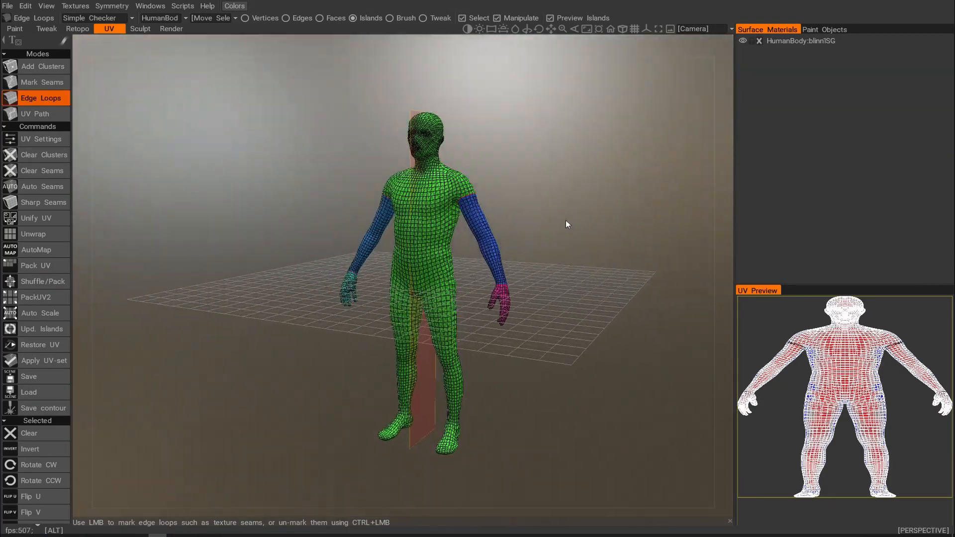
scroll(520, 231, up, 3)
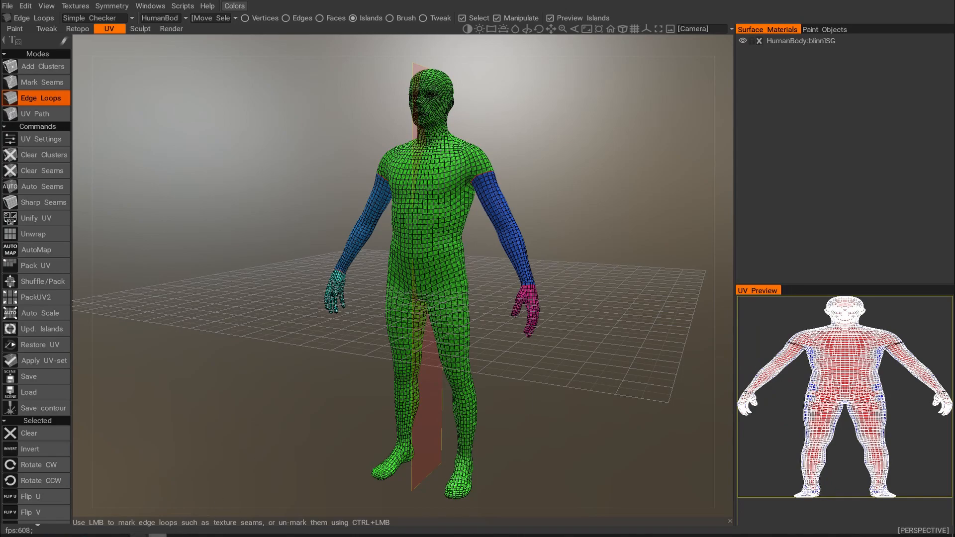
mouse_move(139, 536)
click(198, 500)
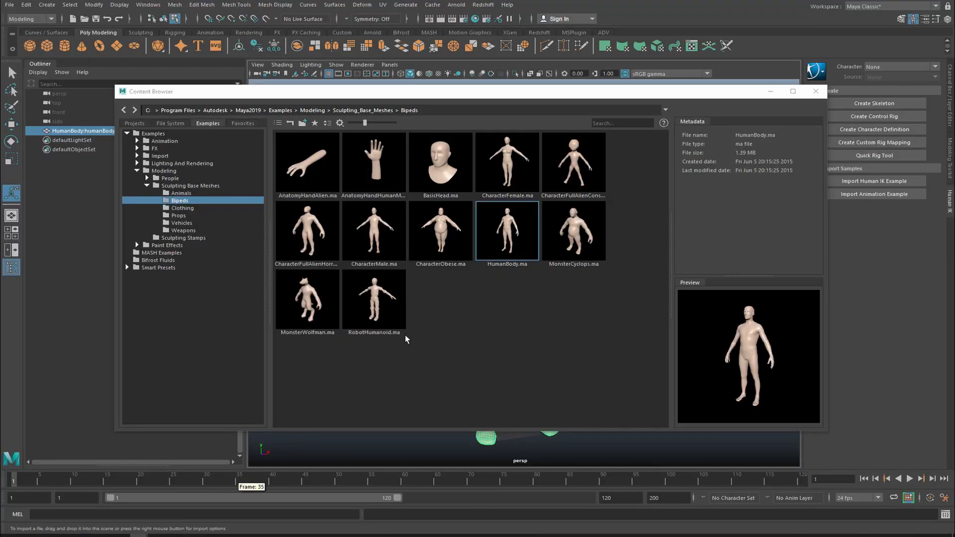
click(771, 92)
Step: Switch the human body mesh to edge selection mode around the shoulder and arm
alt+right_drag(482, 217, 602, 258)
alt+middle_drag(602, 258, 541, 353)
alt+drag(541, 354, 484, 333)
alt+right_drag(484, 332, 604, 362)
alt+drag(471, 307, 487, 283)
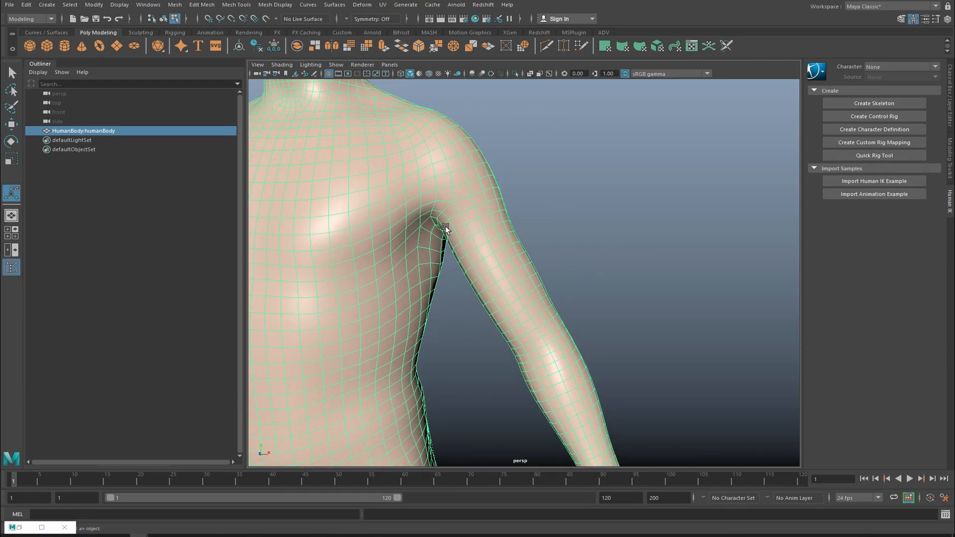
right_click(455, 168)
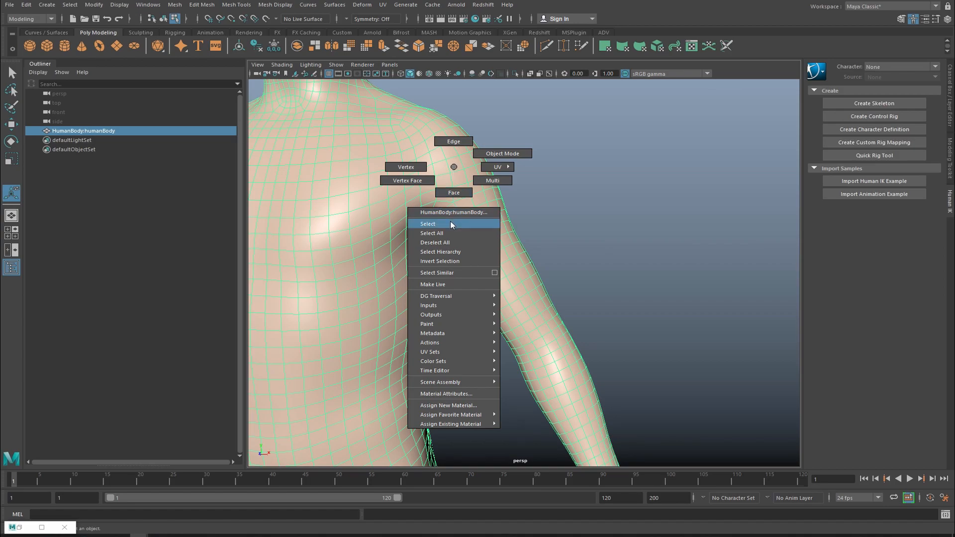
mouse_move(451, 221)
right_down()
mouse_move(441, 186)
mouse_move(487, 174)
mouse_move(454, 170)
mouse_move(457, 142)
mouse_move(454, 167)
mouse_move(451, 147)
right_up()
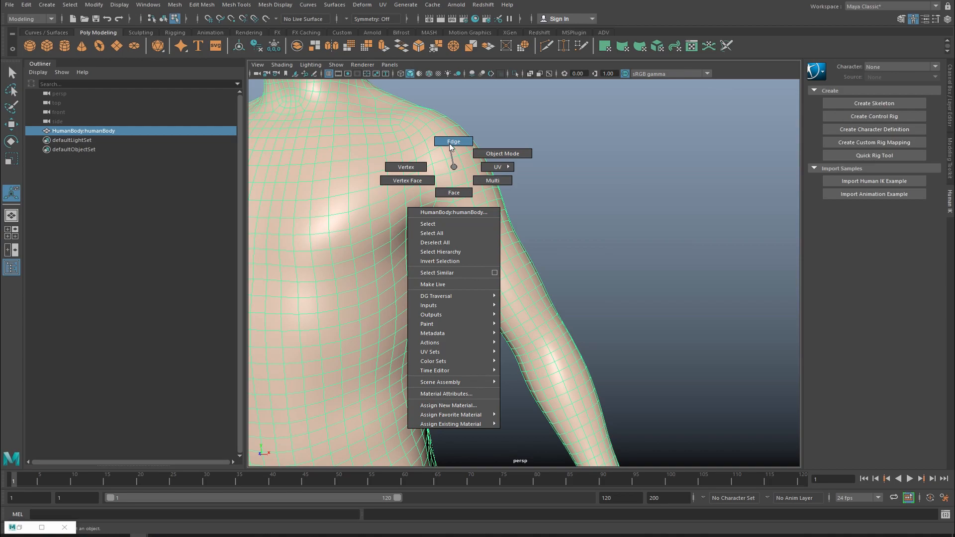
right_drag(450, 140, 452, 141)
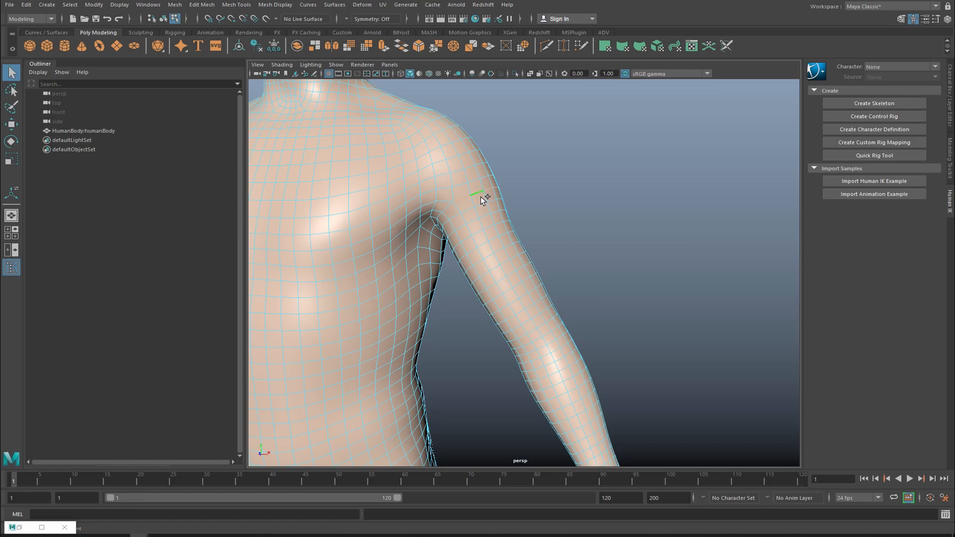
Step: Display the body with the default material in the perspective viewport
alt+drag(451, 216, 390, 284)
alt+middle_drag(390, 284, 462, 192)
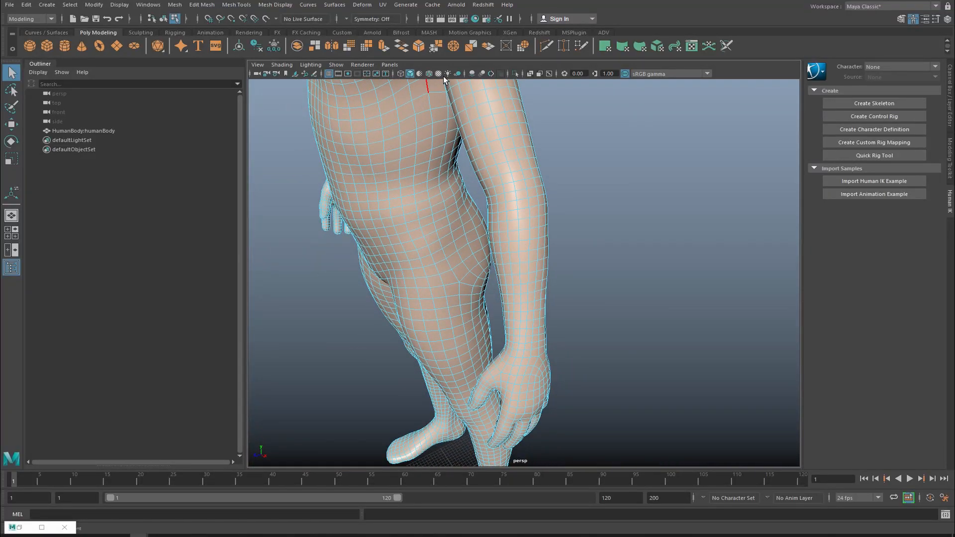
click(419, 73)
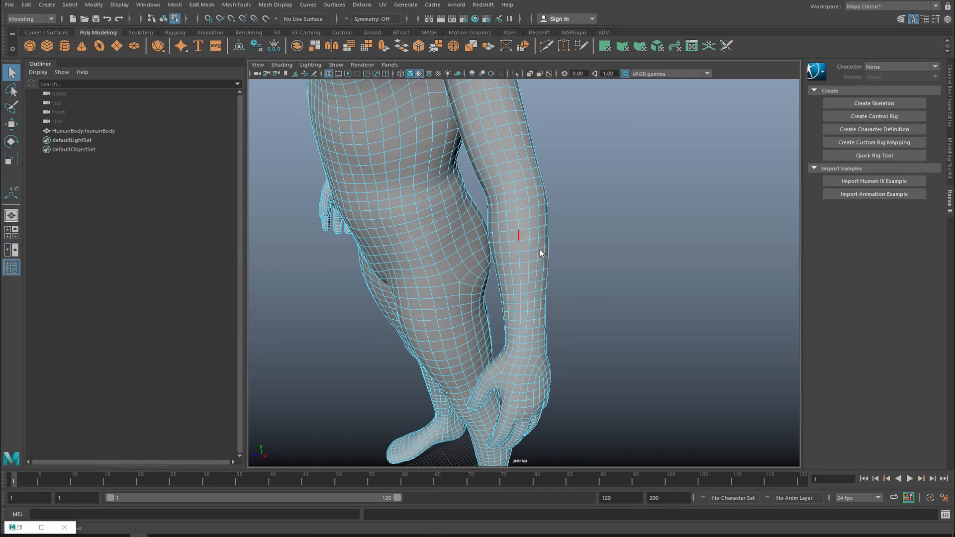
Step: Select the edge loops around one upper arm and wrist plus the connecting edge line along the arm's inner side
alt+drag(541, 251, 605, 232)
alt+middle_drag(576, 244, 613, 343)
alt+drag(613, 342, 622, 322)
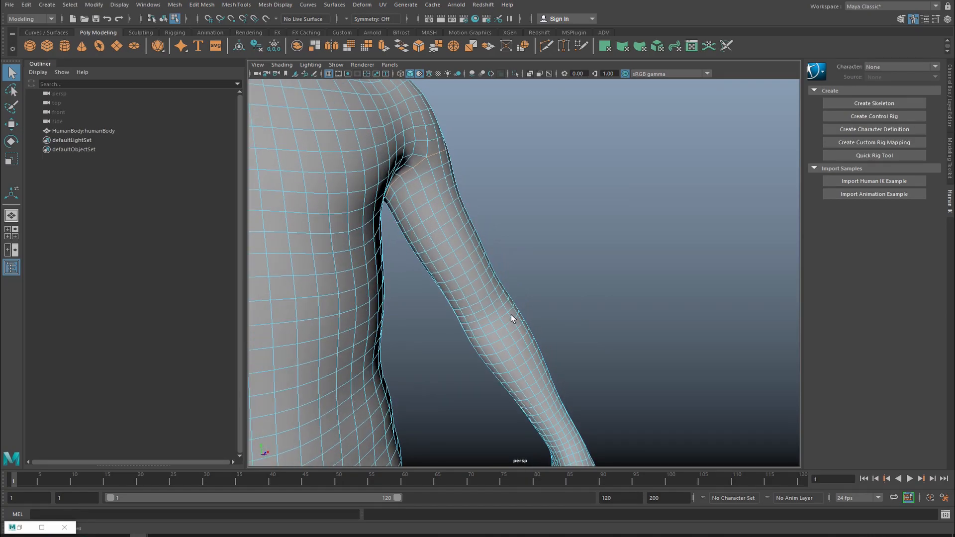
alt+middle_drag(512, 317, 558, 247)
alt+drag(559, 248, 517, 258)
alt+middle_drag(595, 354, 531, 231)
alt+right_drag(531, 231, 557, 237)
alt+drag(557, 237, 569, 252)
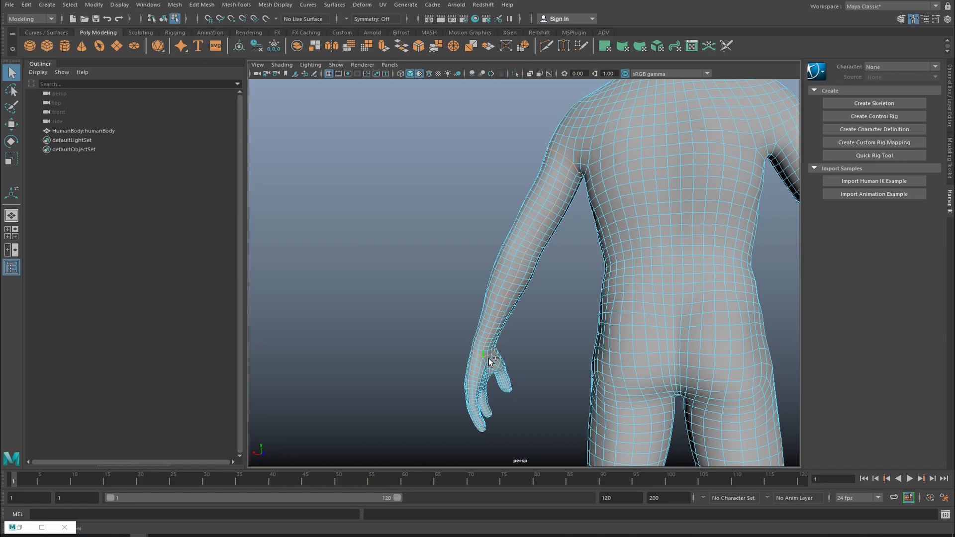
mouse_move(557, 338)
alt+mouse_down()
mouse_move(581, 335)
mouse_move(564, 327)
alt+mouse_up()
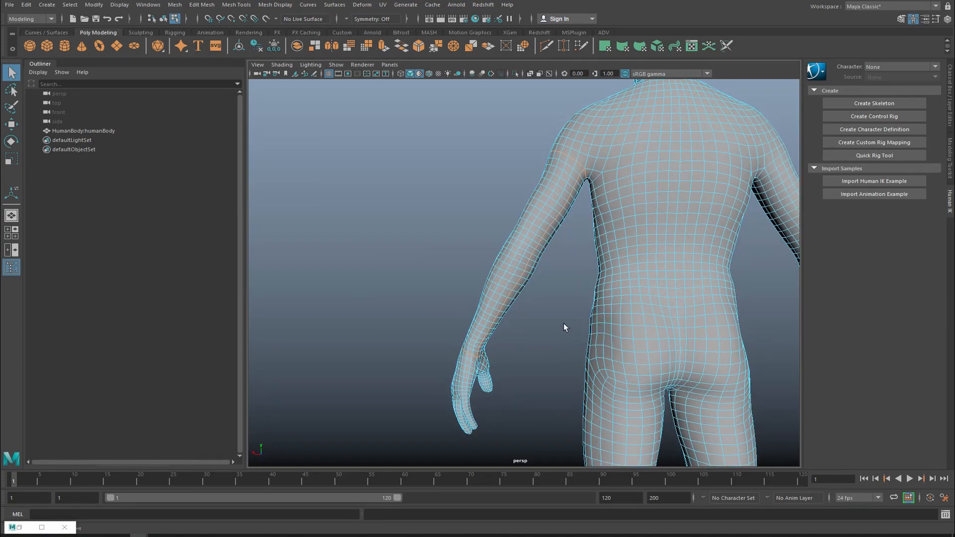
Step: Open the UV Editor and cut the UVs along the selected arm edges
click(692, 47)
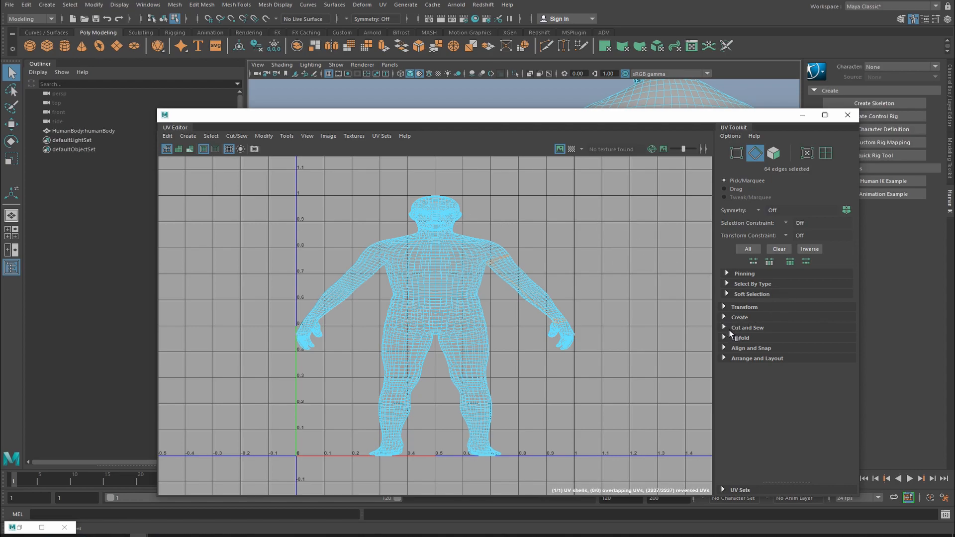
click(734, 328)
click(742, 350)
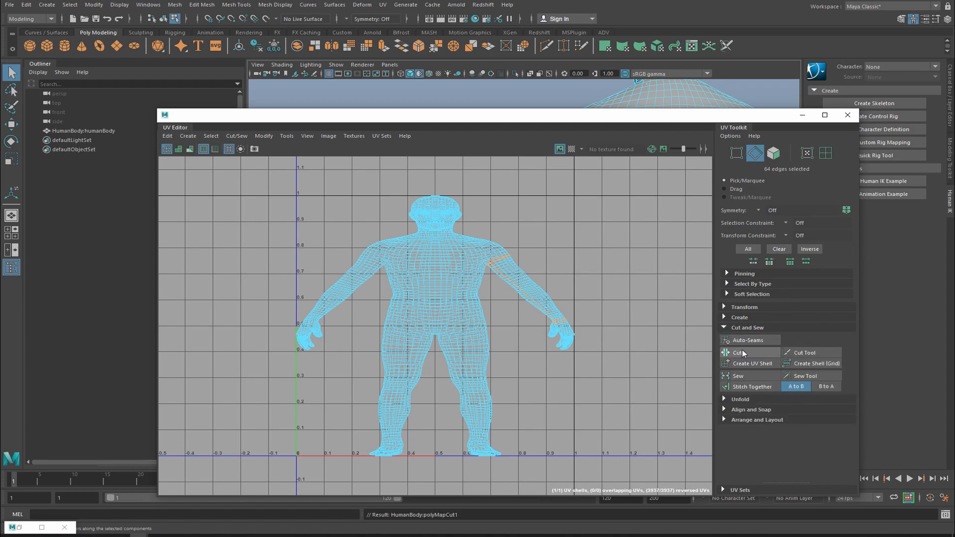
Step: Select the arm's UV shell and move it horizontally away from the body layout
right_drag(521, 280, 498, 260)
click(532, 294)
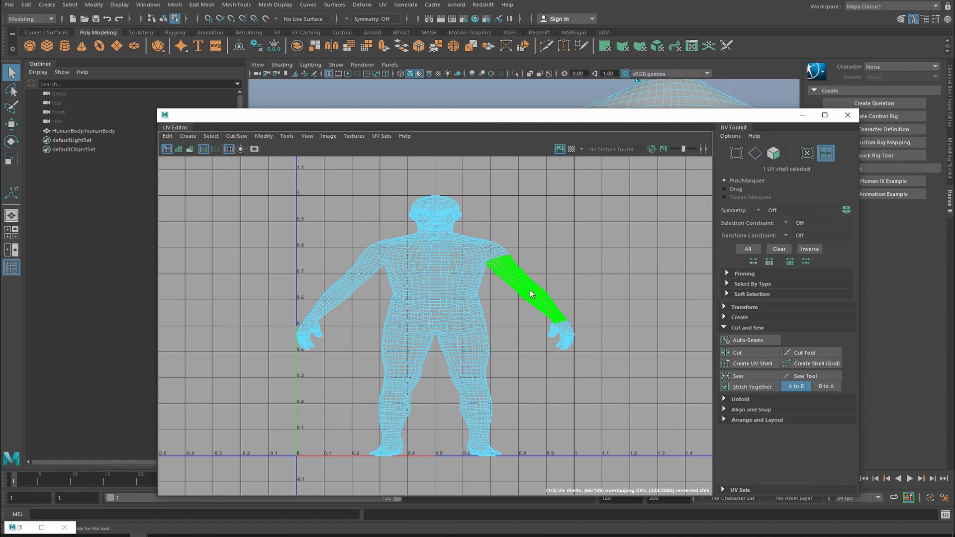
key(w)
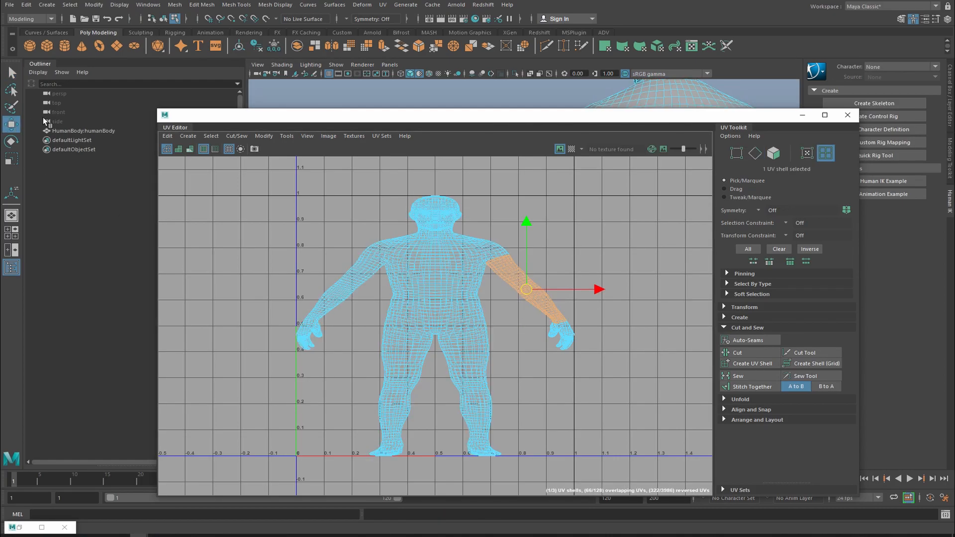
drag(598, 298, 659, 296)
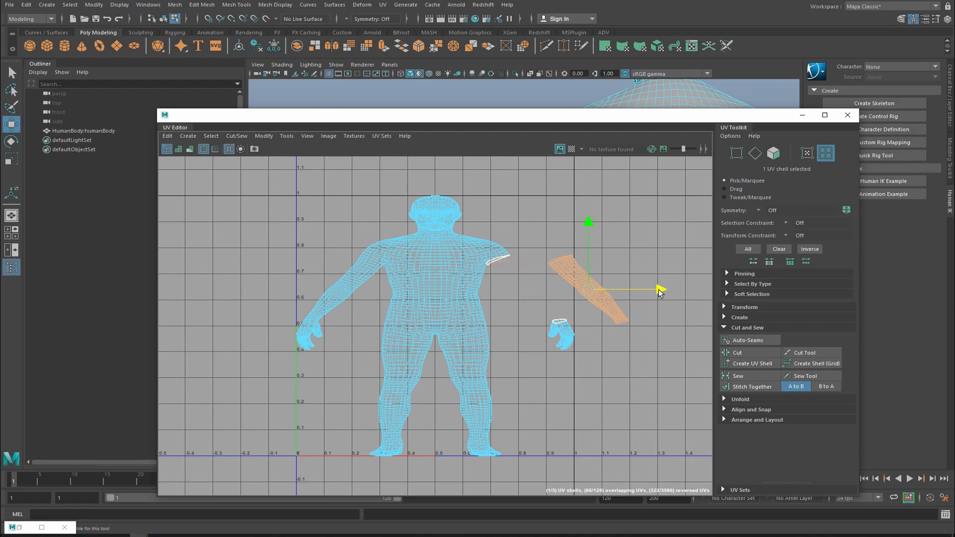
Step: Turn on the checker map in the UV Editor and unfold the arm shell
alt+middle_drag(643, 252, 510, 297)
click(573, 149)
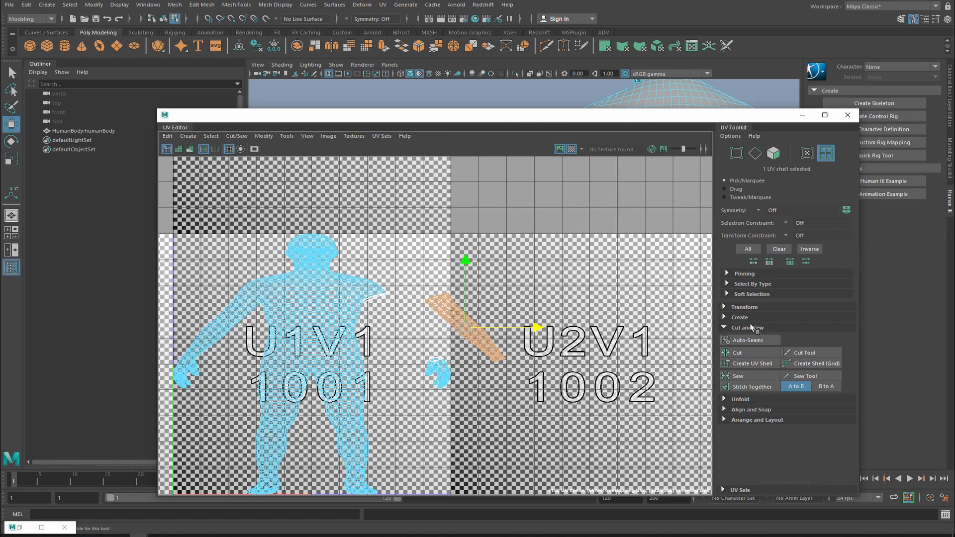
click(729, 401)
click(748, 422)
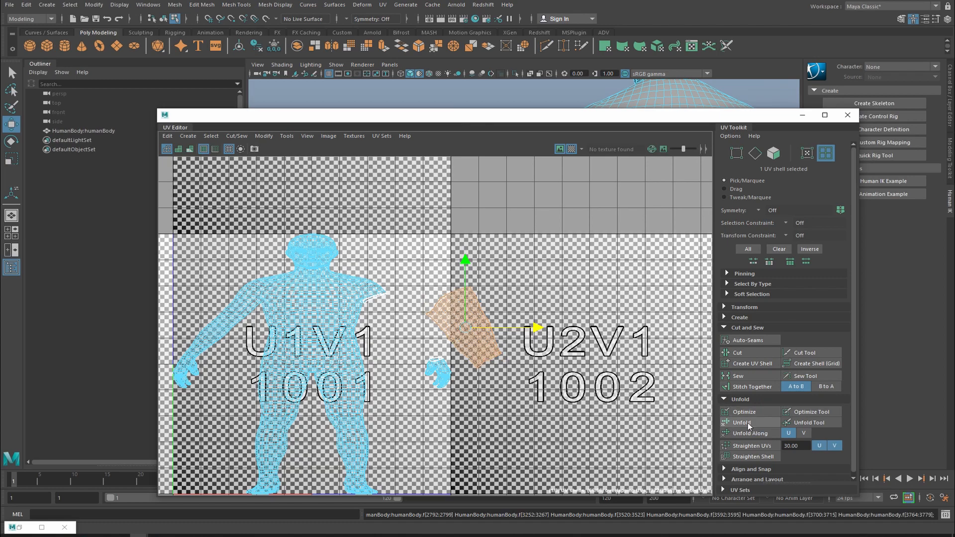
Step: Show the checker texture on the body in the viewport and examine it around the arm
drag(517, 115, 520, 341)
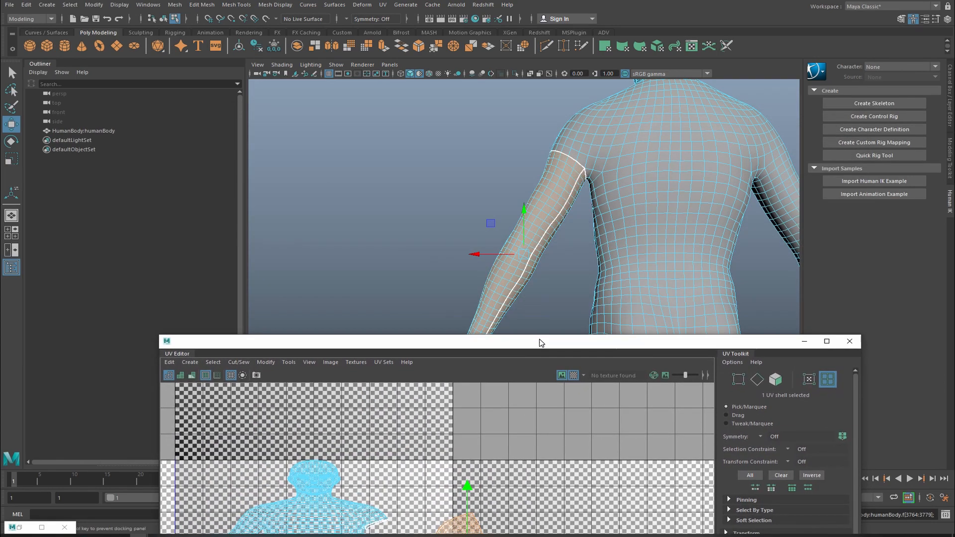
click(574, 374)
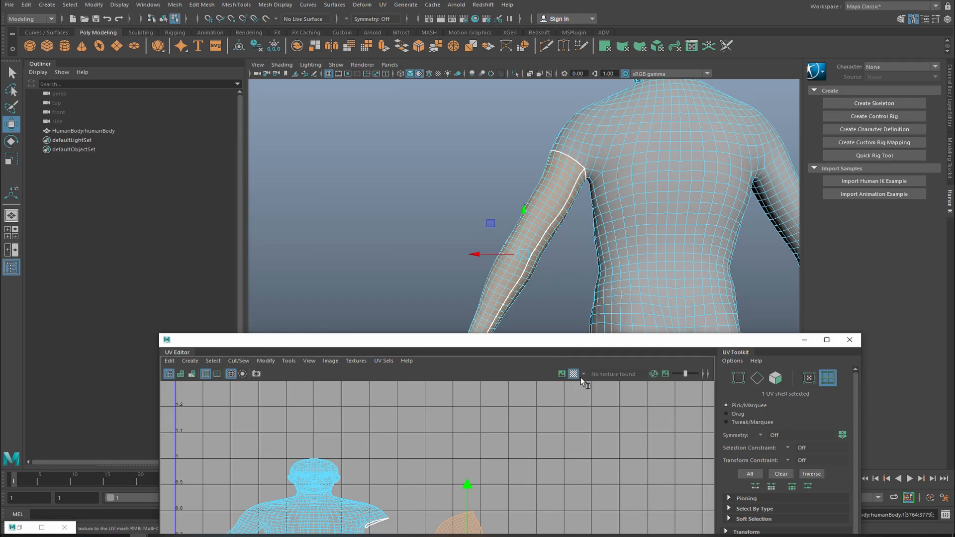
click(563, 376)
alt+drag(583, 315, 725, 317)
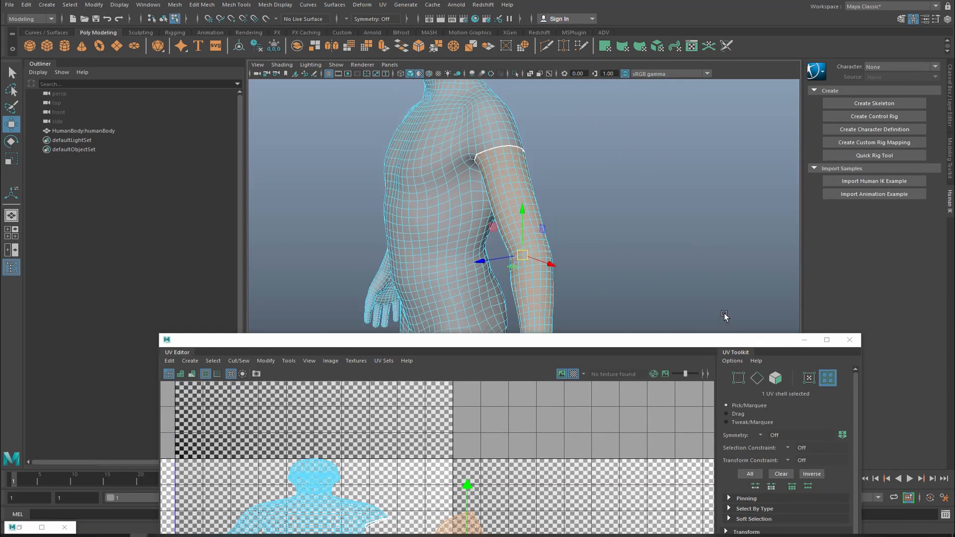
click(431, 83)
alt+drag(590, 219, 596, 190)
alt+middle_drag(626, 239, 625, 162)
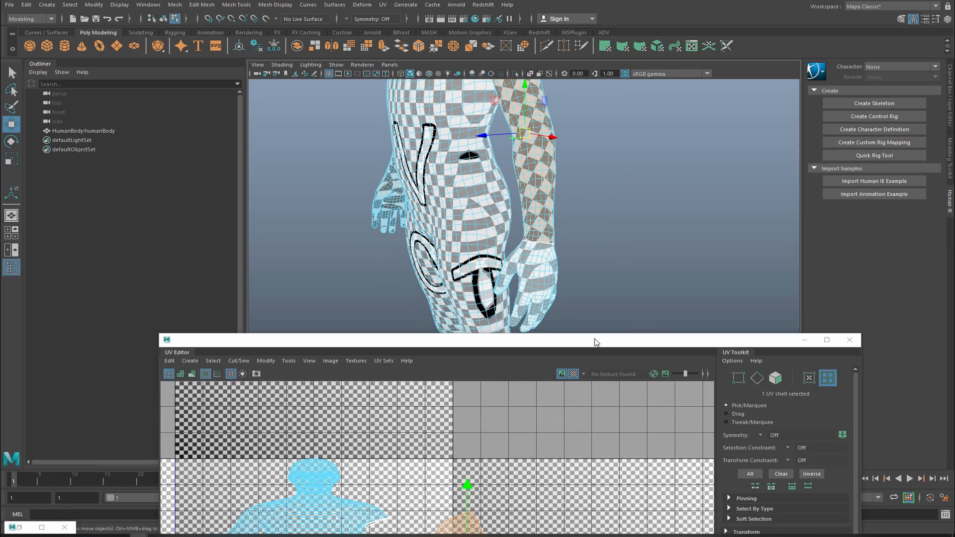
Step: Undo and redo the arm's Unfold to compare the checker distortion around the forearm and along the seam
drag(596, 349, 594, 236)
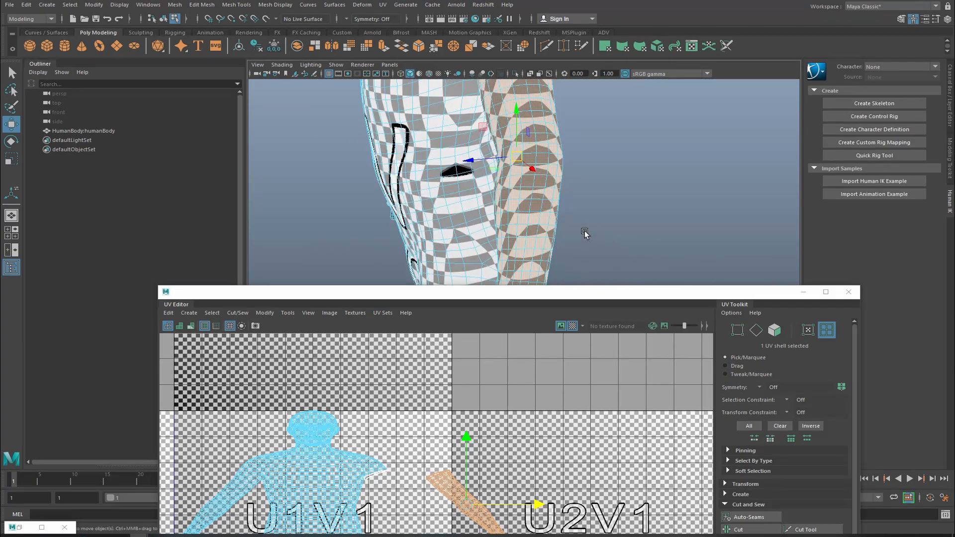
alt+right_drag(487, 493, 510, 492)
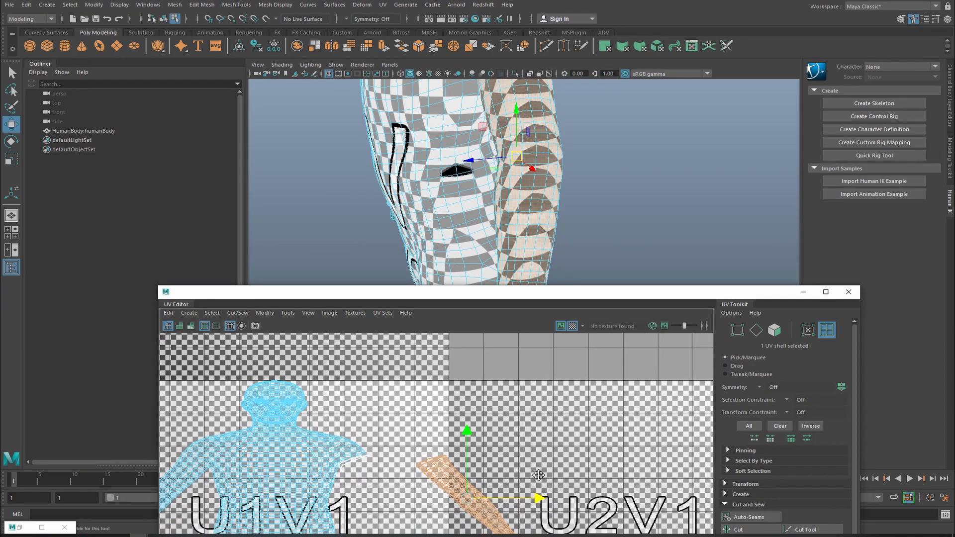
alt+middle_drag(510, 493, 500, 416)
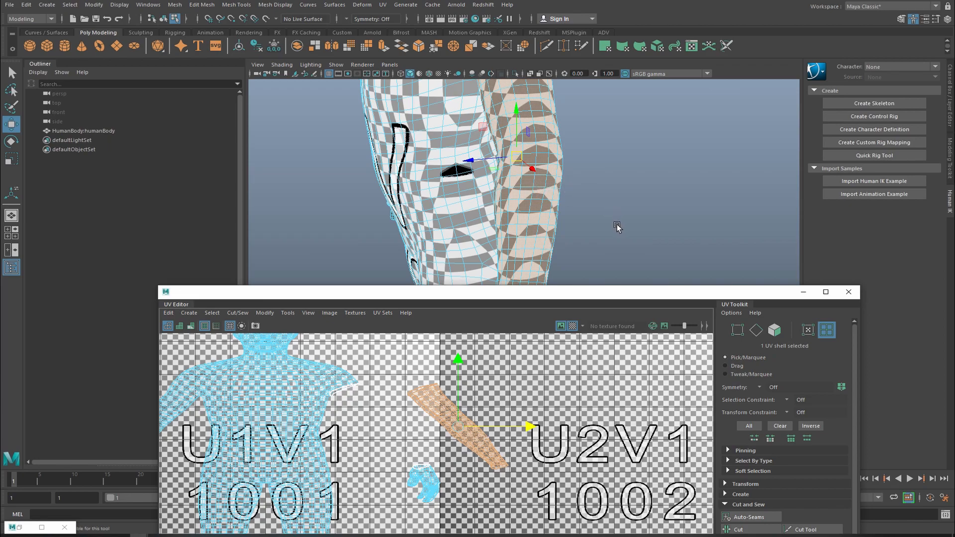
key(ctrl+z)
key(shift+z)
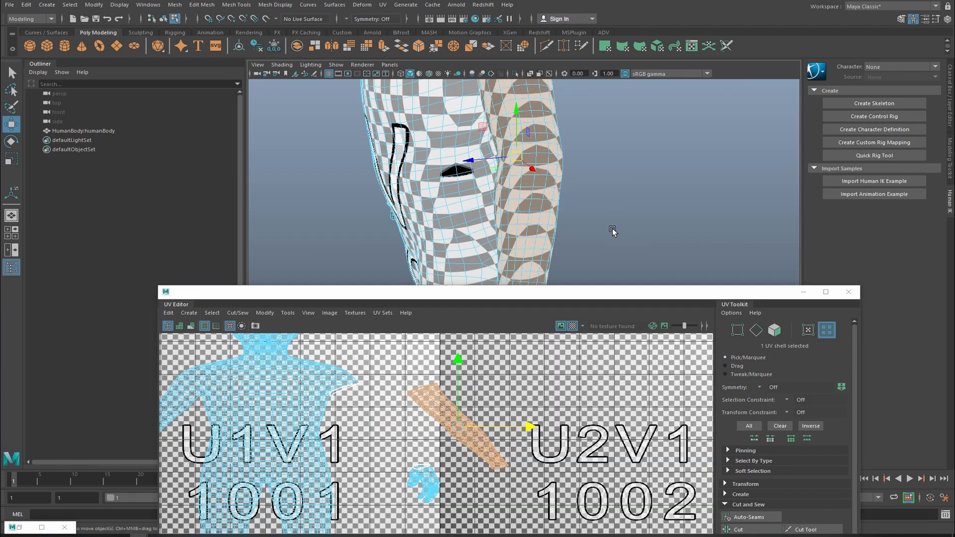
key(shift+z)
alt+drag(593, 231, 383, 194)
alt+middle_drag(544, 183, 526, 233)
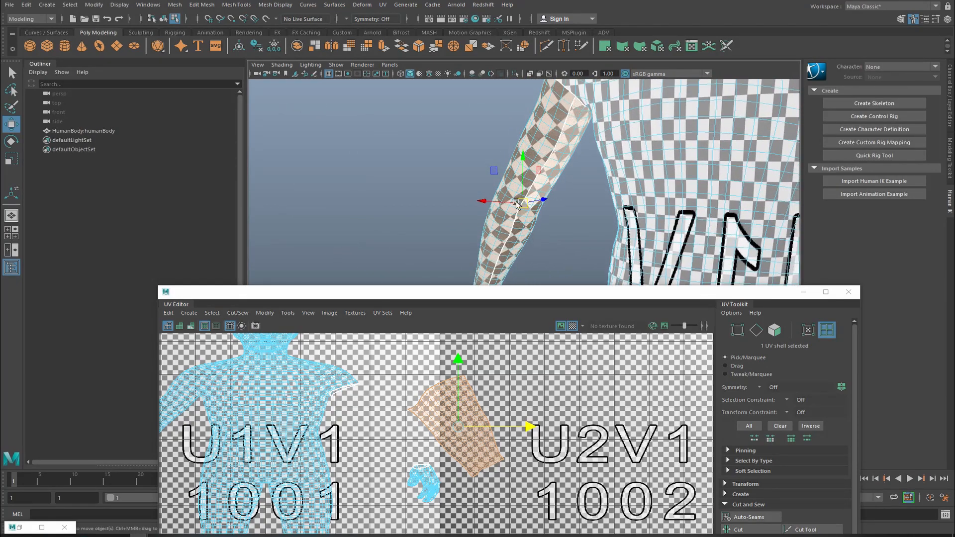
alt+middle_drag(489, 269, 438, 222)
alt+drag(438, 221, 557, 205)
alt+middle_drag(556, 205, 486, 220)
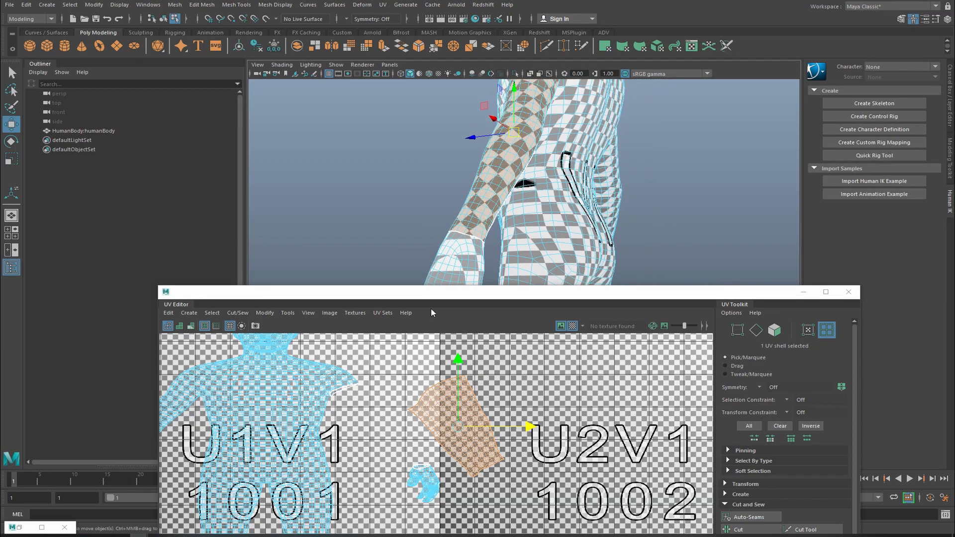
Step: Turn off the checker map and examine the cut edges on the arm
click(573, 326)
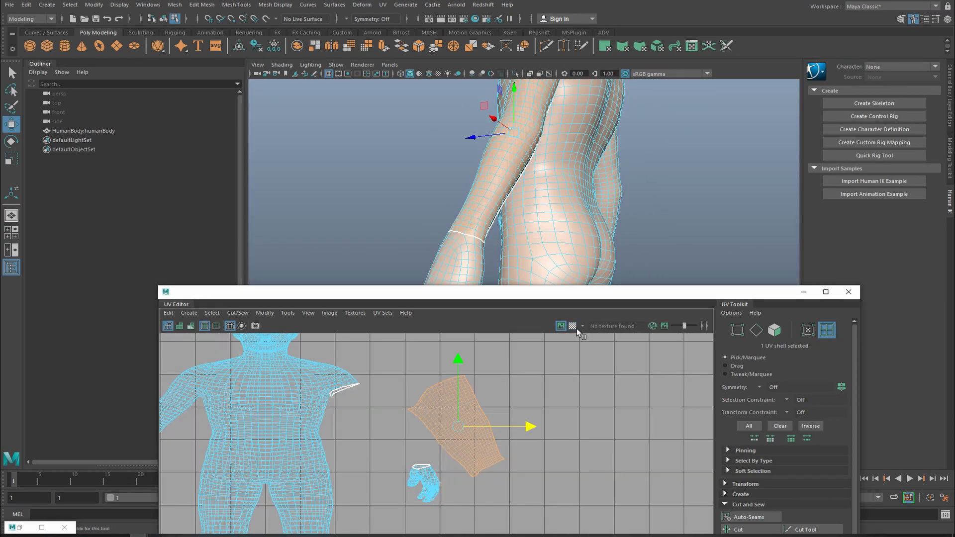
alt+drag(538, 241, 590, 253)
alt+right_drag(589, 253, 482, 226)
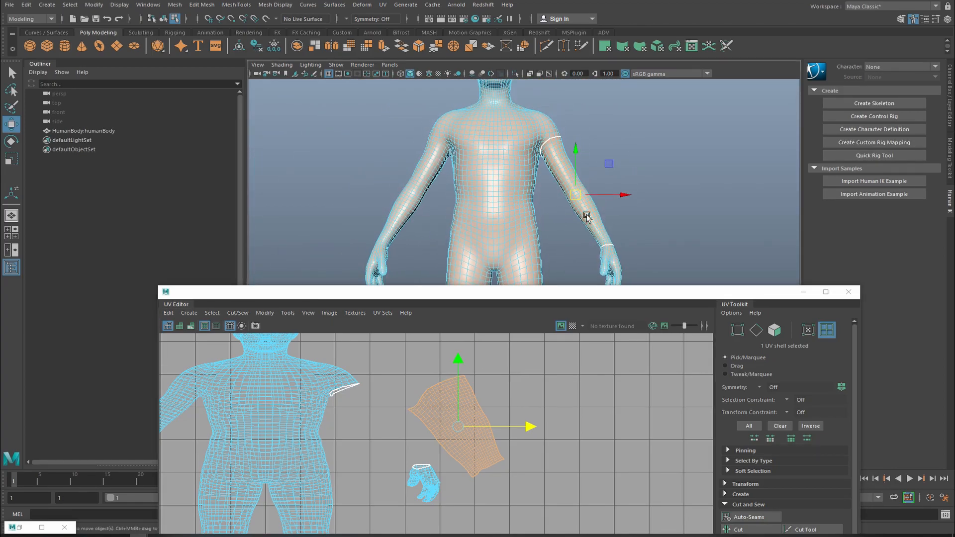
alt+drag(587, 217, 514, 231)
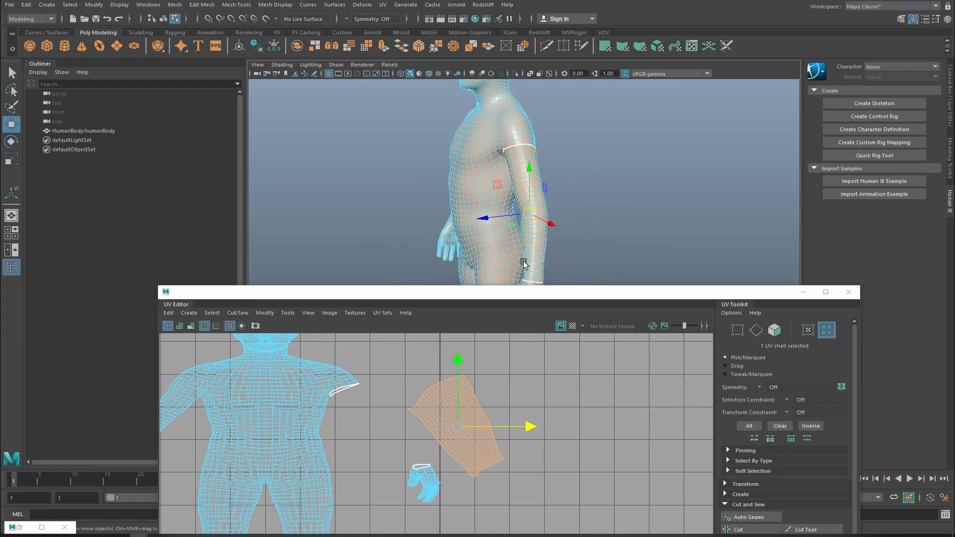
alt+drag(562, 204, 647, 225)
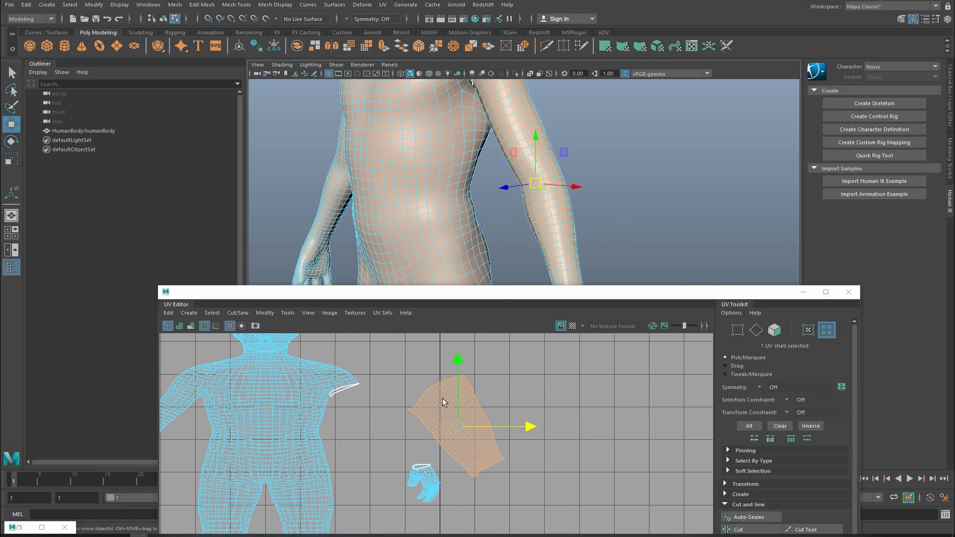
Step: Nudge the unfolded arm shell upward, and undo its moves and the Unfold
mouse_move(464, 435)
mouse_down()
mouse_move(439, 418)
mouse_move(464, 420)
mouse_up()
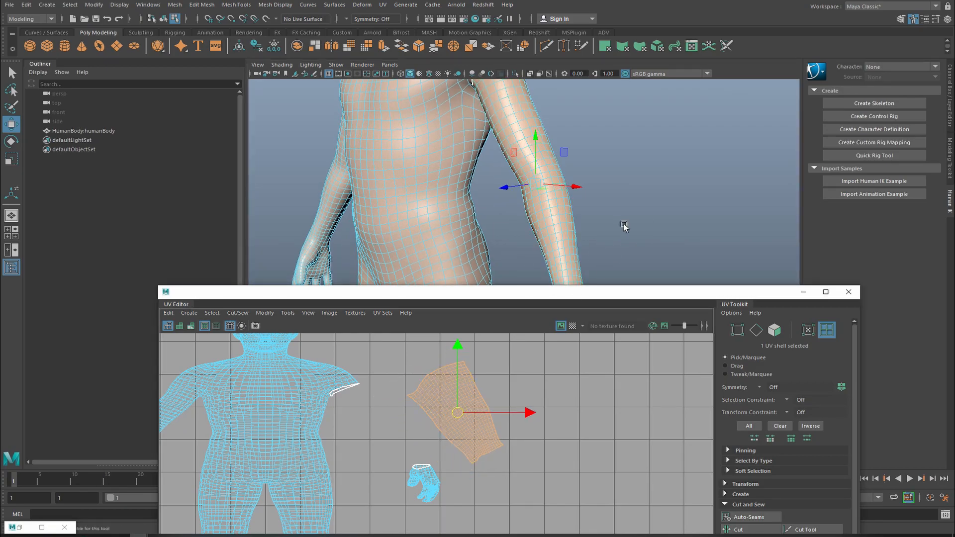
alt+middle_drag(403, 366, 476, 362)
alt+middle_drag(527, 214, 527, 279)
alt+drag(474, 211, 509, 225)
alt+middle_drag(509, 225, 516, 198)
key(ctrl+z)
key(ctrl+z)
key(ctrl+z)
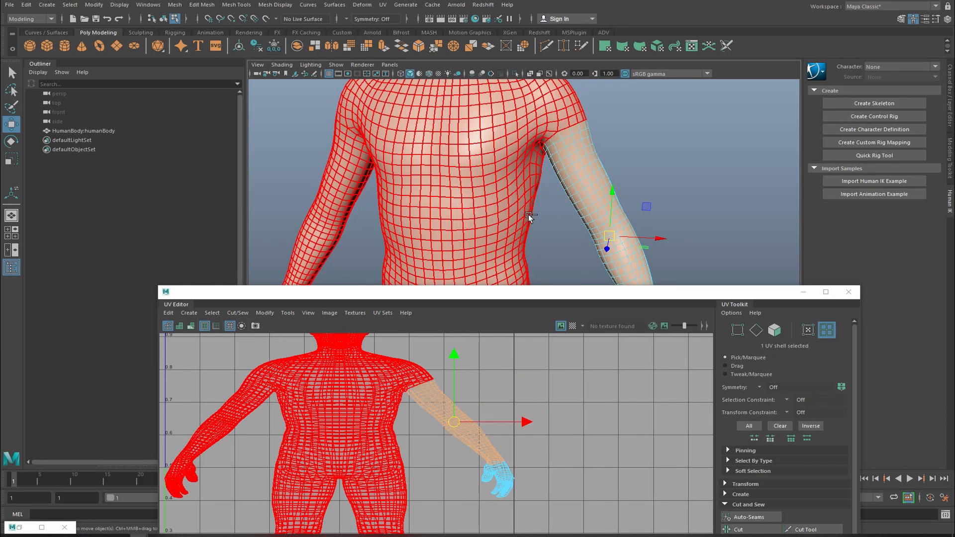
Step: Switch to 3DCoat and mark a lengthwise edge-loop seam along the back inner side of both arms, from armpit to wrist
alt+drag(545, 214, 425, 184)
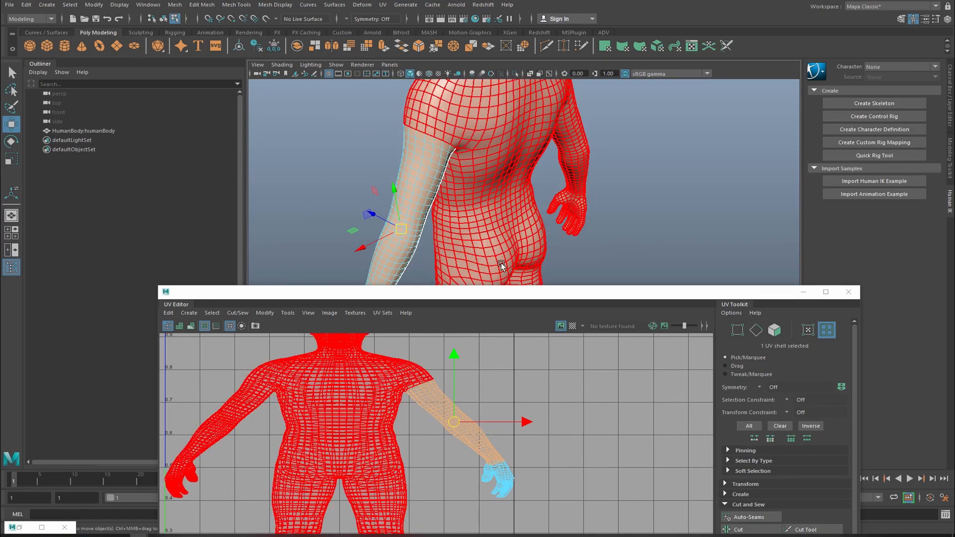
alt+drag(503, 213, 493, 189)
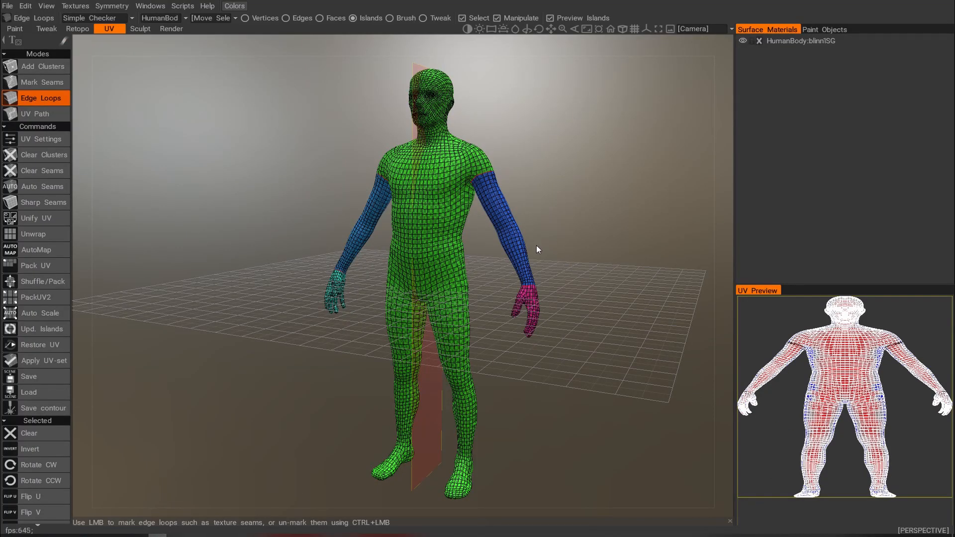
alt+drag(585, 252, 351, 256)
alt+middle_drag(462, 250, 378, 276)
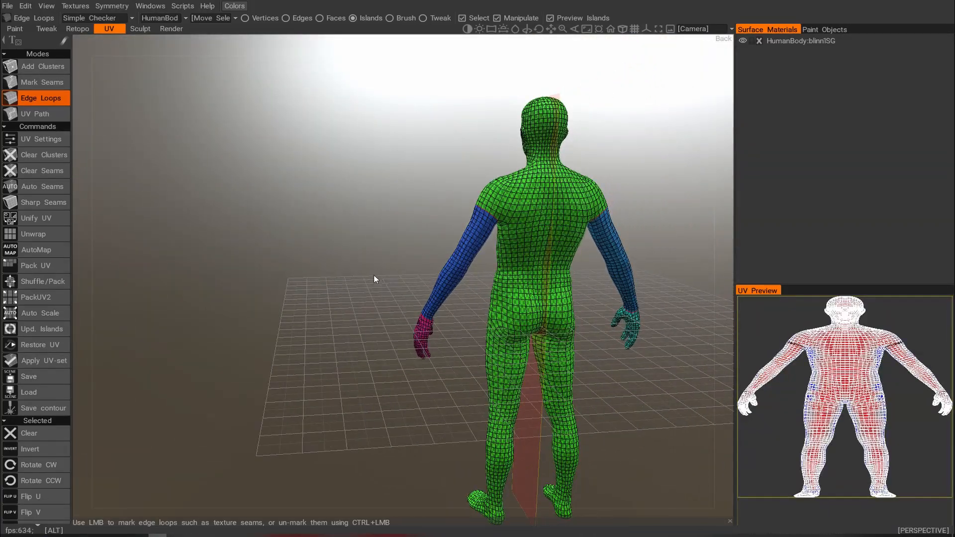
alt+right_drag(378, 277, 453, 279)
alt+middle_drag(452, 279, 288, 332)
alt+drag(378, 275, 360, 264)
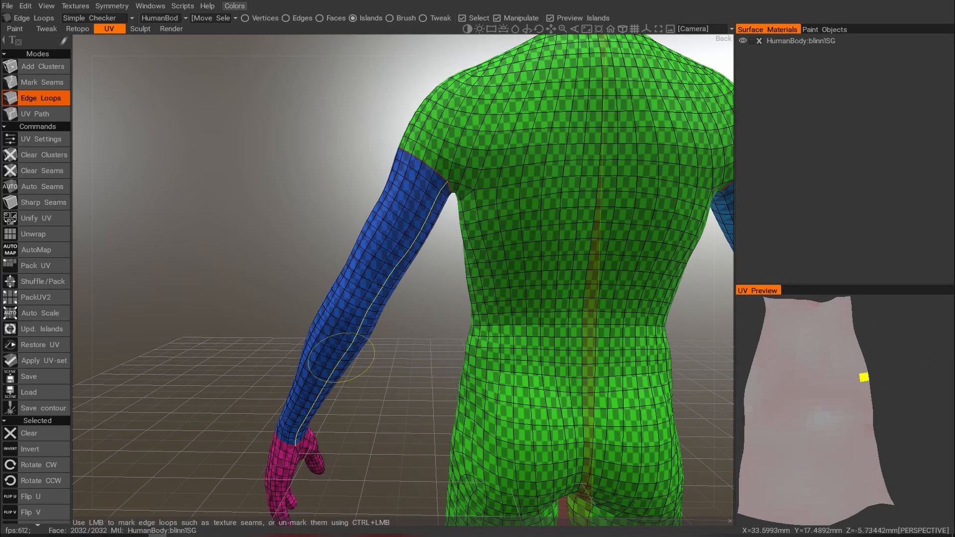
click(342, 357)
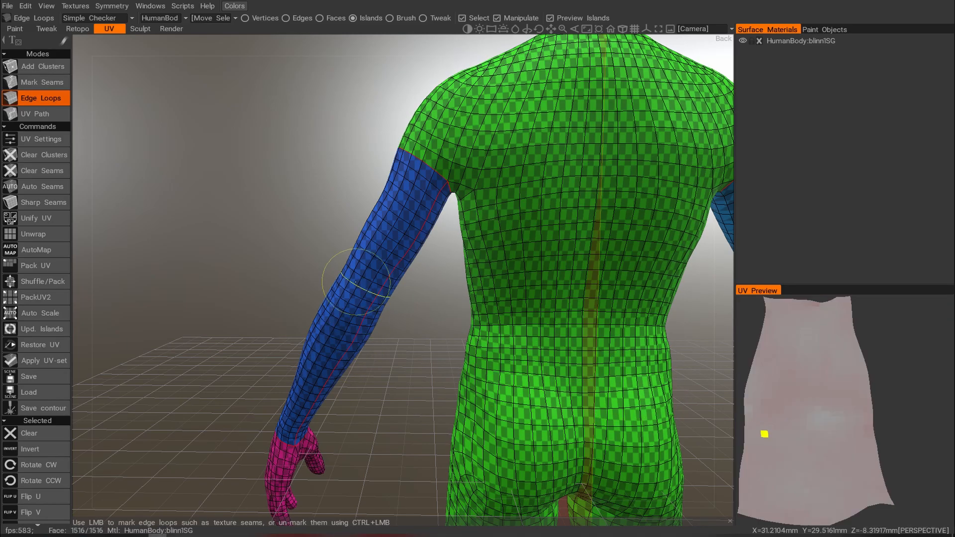
alt+drag(215, 263, 234, 269)
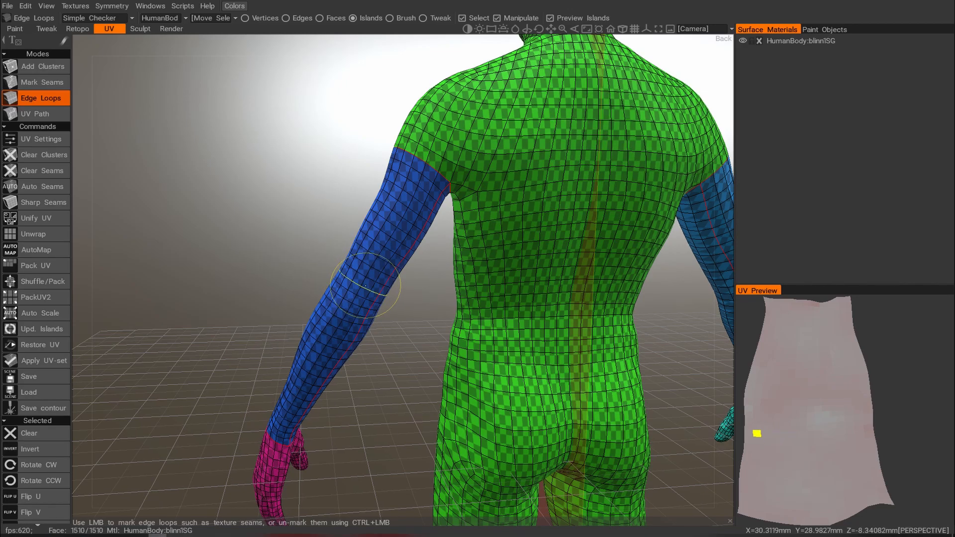
alt+drag(365, 287, 231, 267)
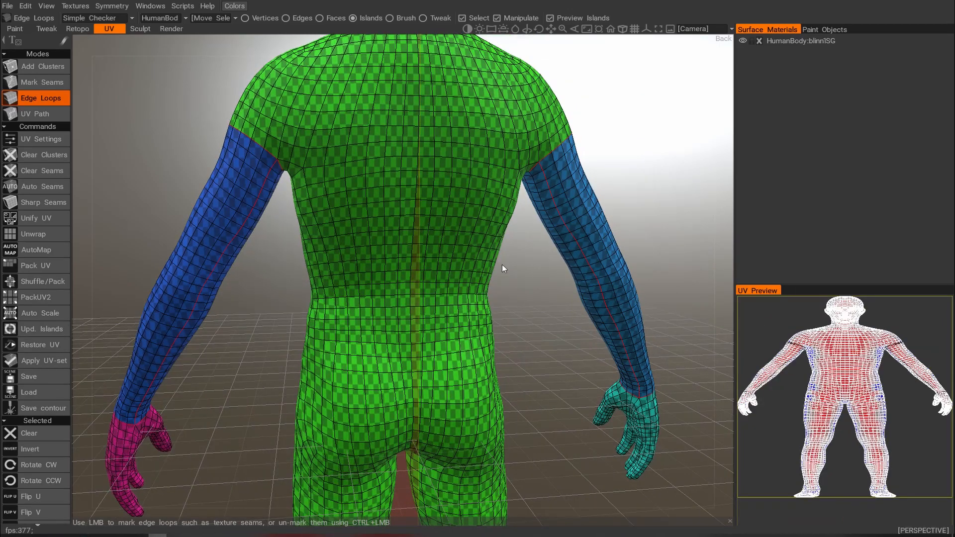
Step: Switch back to Maya, unfold the selected arm shell, and move it horizontally outside the 0–1 UV space
click(578, 241)
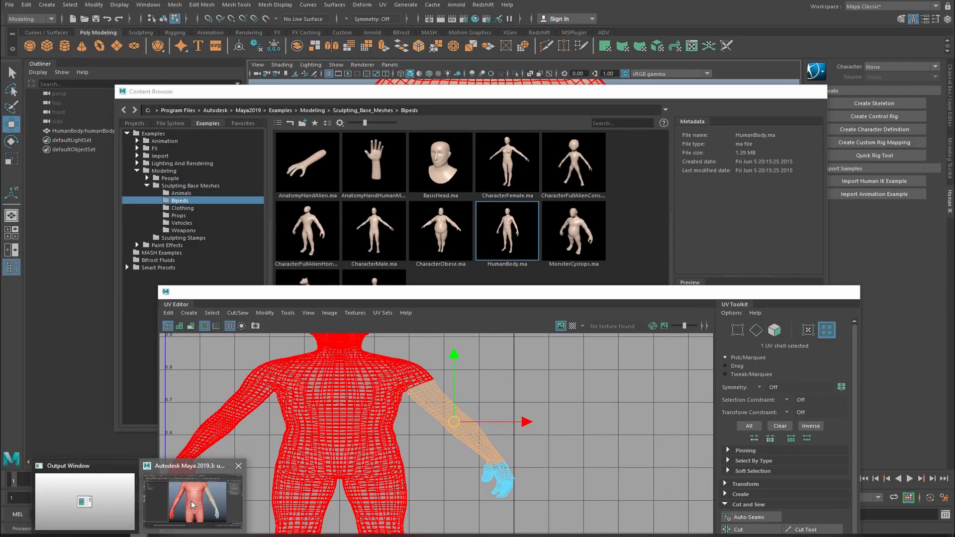
click(193, 503)
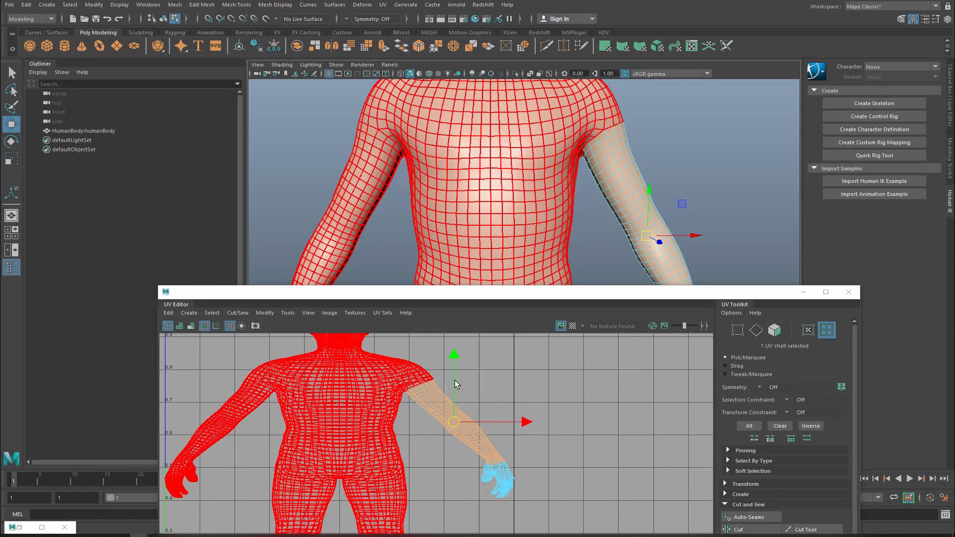
drag(509, 296, 503, 181)
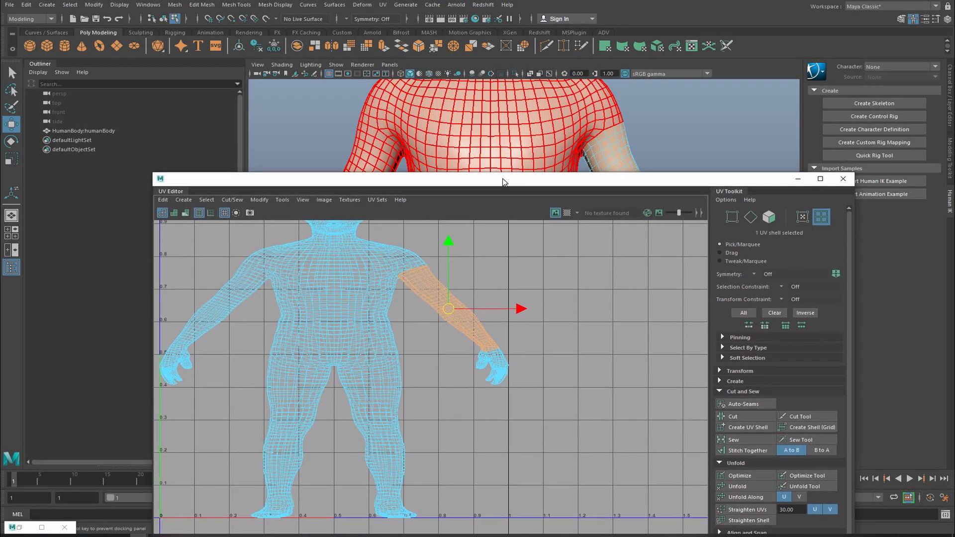
click(743, 487)
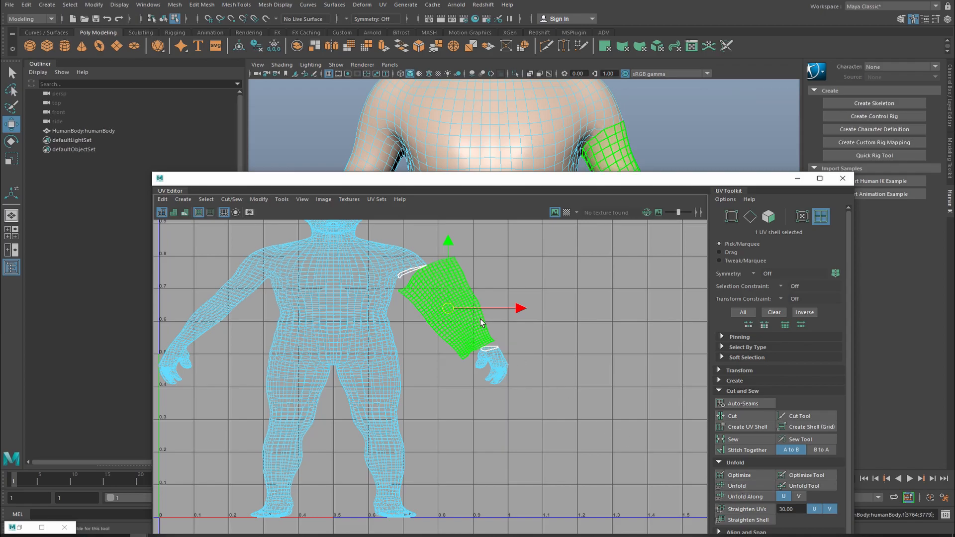
drag(523, 310, 623, 326)
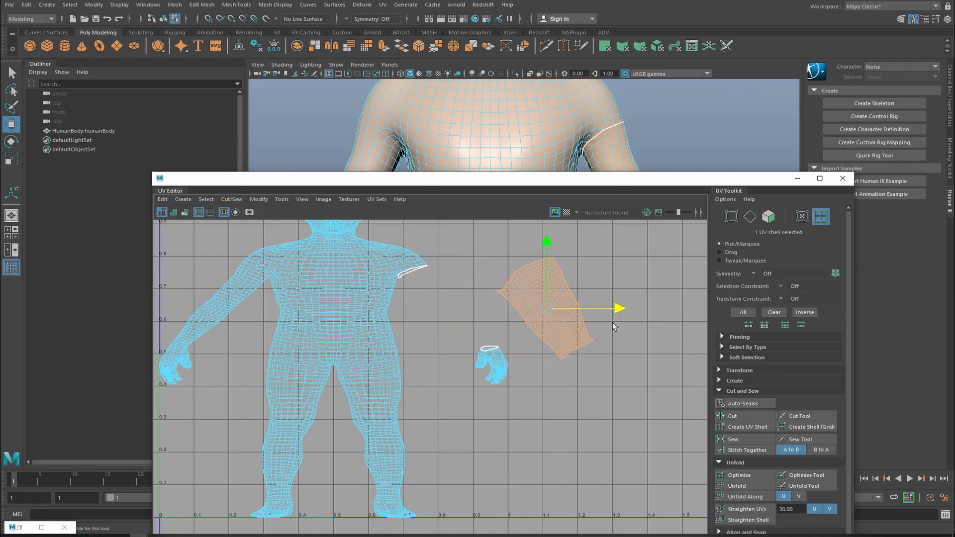
Step: Return to 3DCoat and examine the seamed arm from the front, side and back
click(157, 536)
alt+drag(512, 300, 596, 314)
alt+right_drag(596, 314, 485, 309)
alt+drag(485, 309, 542, 320)
alt+right_drag(542, 320, 618, 326)
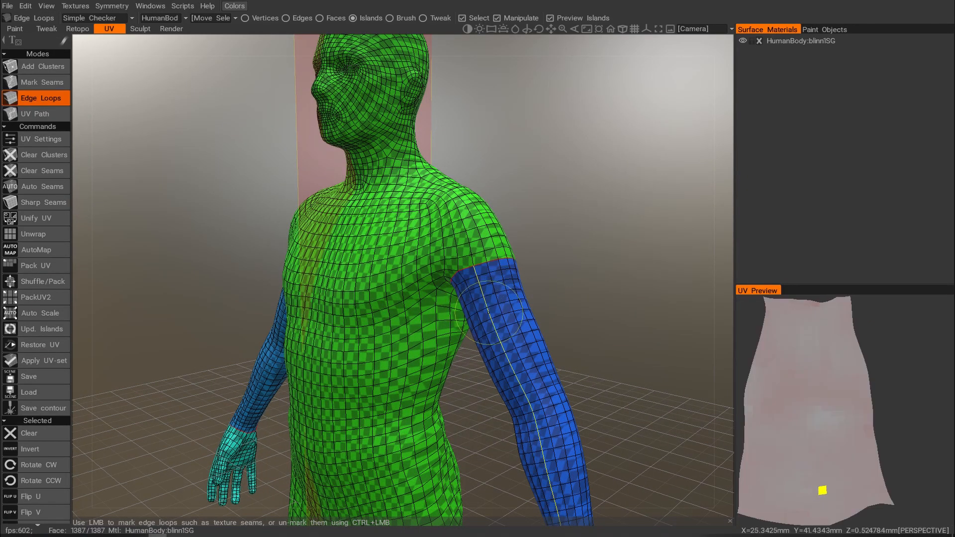
alt+drag(546, 304, 401, 304)
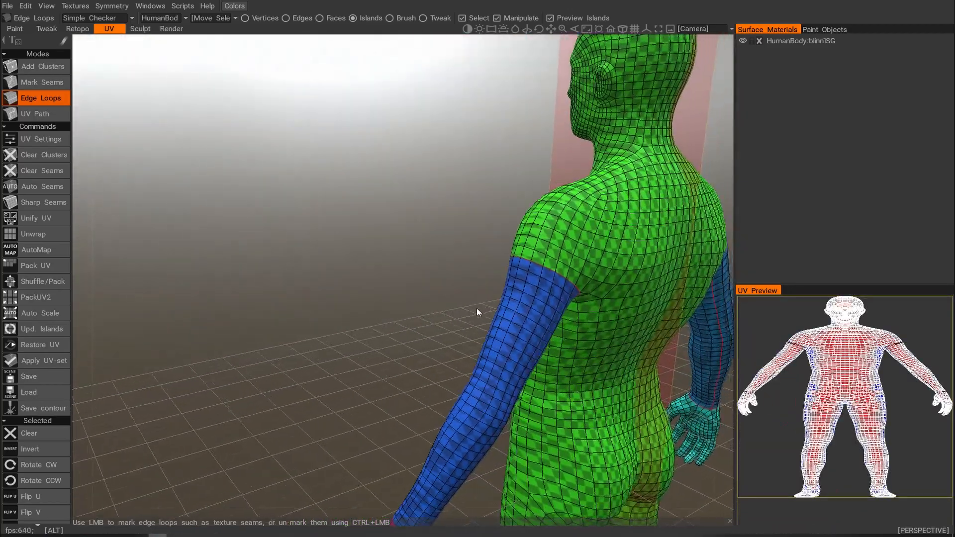
alt+middle_drag(481, 307, 393, 307)
alt+drag(393, 307, 540, 299)
alt+middle_drag(523, 305, 552, 240)
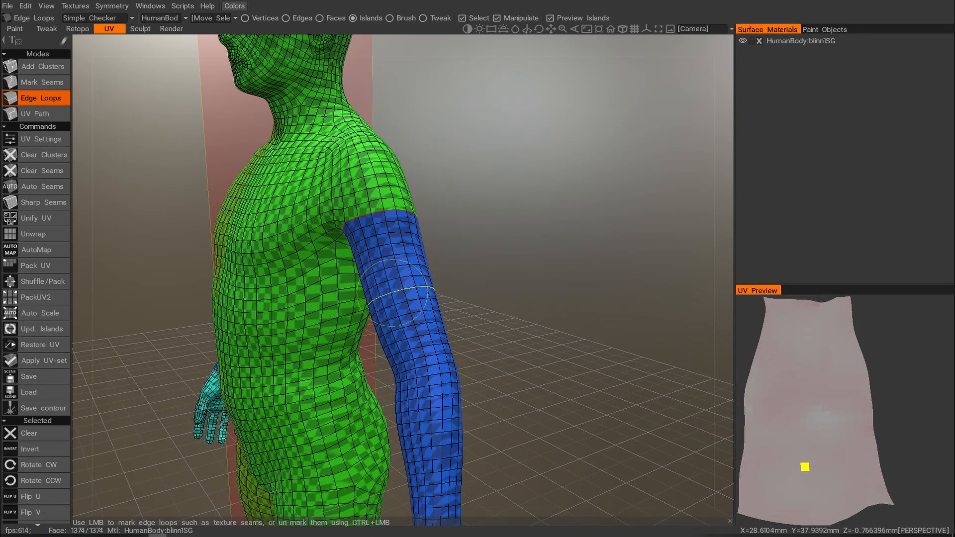
alt+middle_drag(443, 295, 569, 368)
Step: Mark a seam loop separating the head from the neck, running under the jaw, below the ear and around the back
alt+drag(570, 366, 440, 286)
alt+right_drag(440, 287, 424, 320)
alt+middle_drag(424, 320, 404, 378)
alt+drag(408, 317, 427, 294)
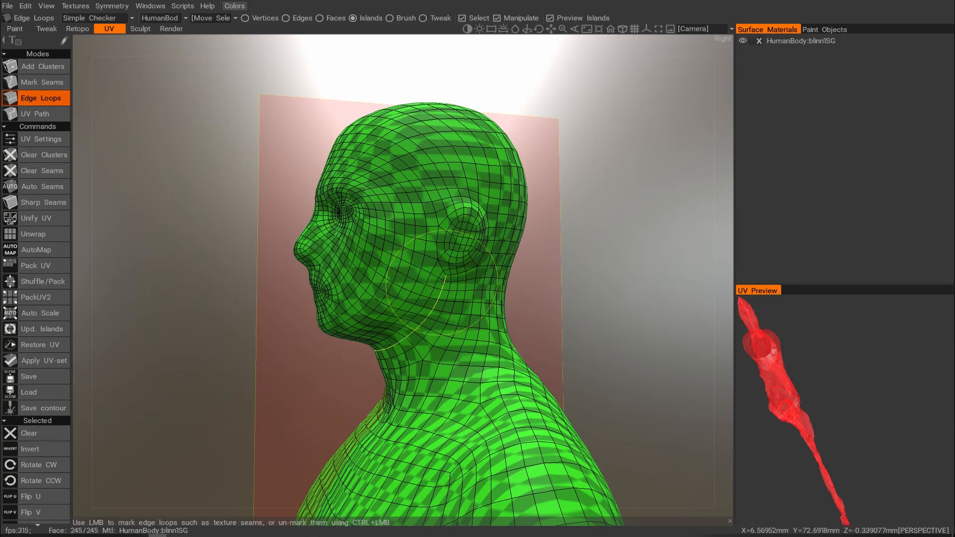
click(443, 283)
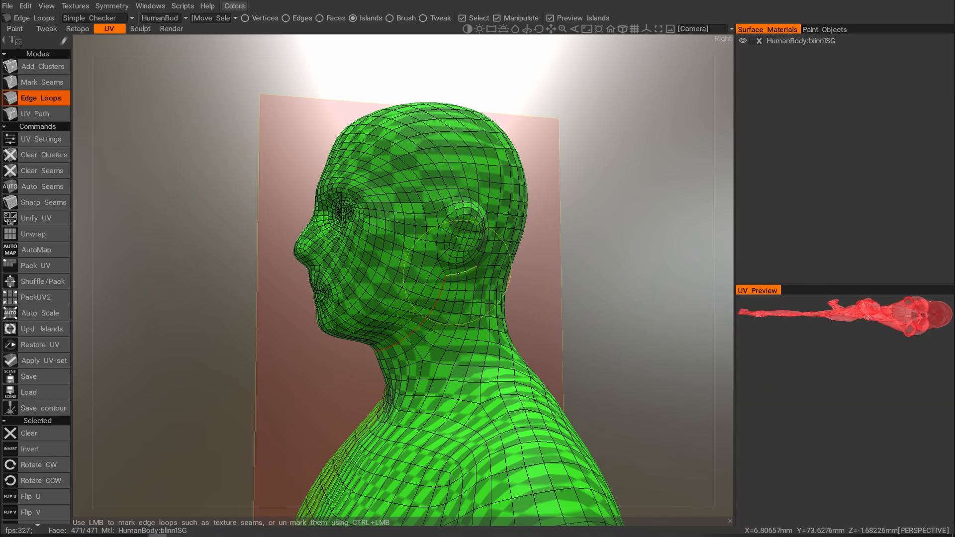
alt+drag(525, 274, 495, 277)
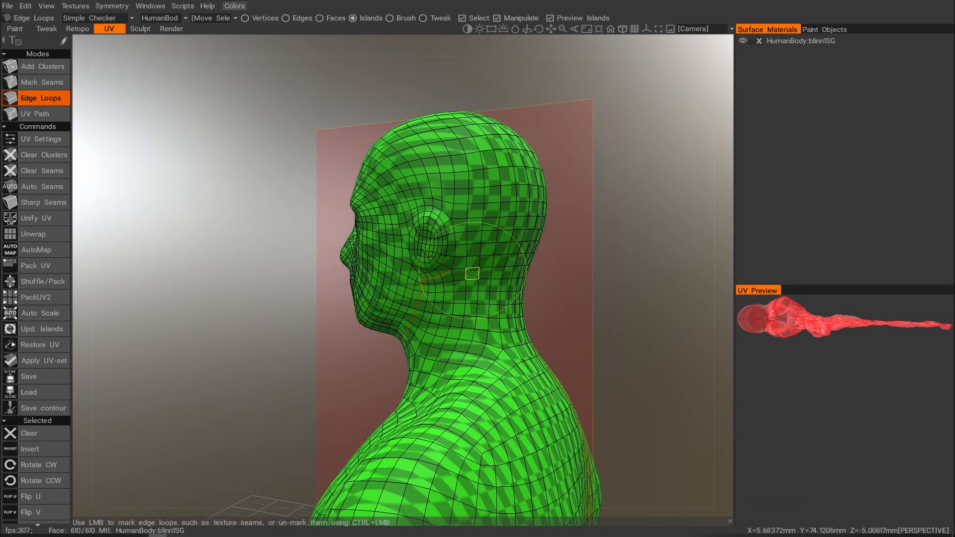
click(464, 269)
Step: Mark seams on the front of both legs, running from the crotch up along the hip creases
alt+right_drag(577, 301, 506, 295)
alt+middle_drag(506, 296, 544, 249)
alt+drag(544, 248, 454, 264)
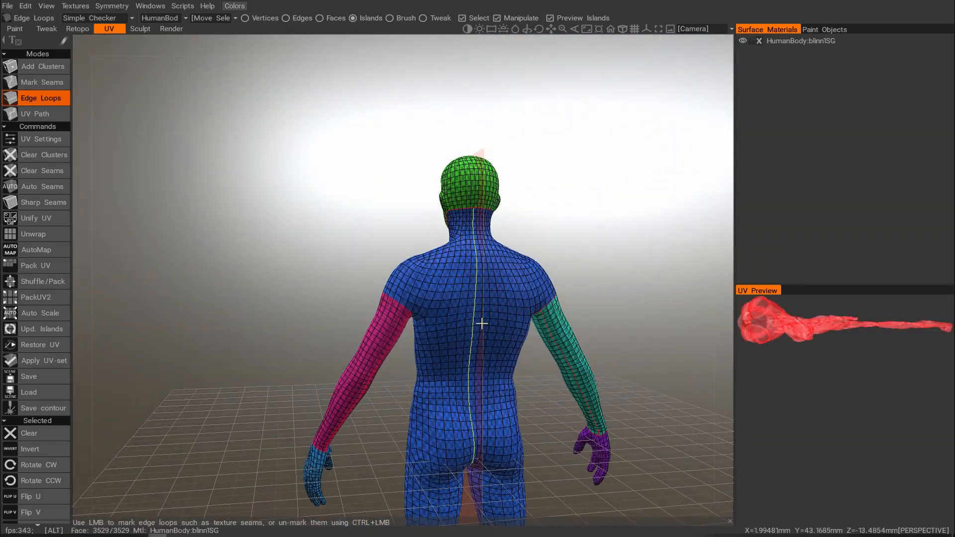
alt+middle_drag(482, 324, 483, 221)
alt+drag(527, 324, 425, 324)
alt+middle_drag(425, 324, 418, 268)
alt+right_drag(418, 269, 480, 287)
alt+middle_drag(481, 287, 381, 294)
alt+drag(381, 294, 457, 273)
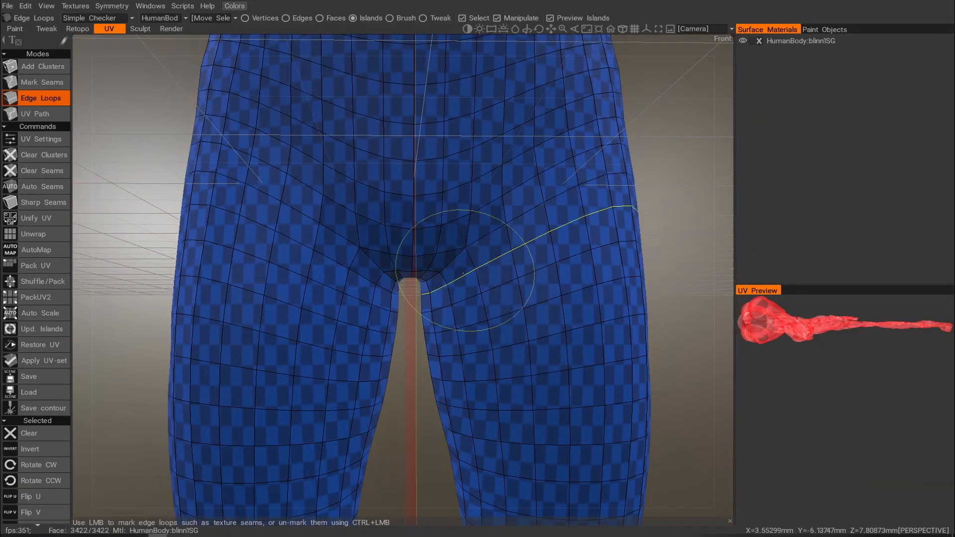
click(450, 261)
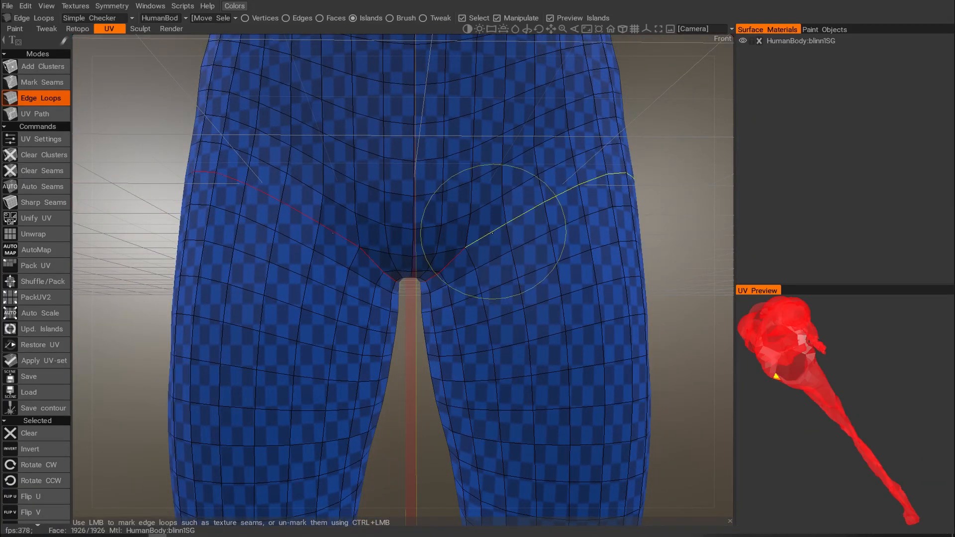
click(498, 232)
Step: Close the leg seams around the back of both thighs, following the edge loop just under the buttocks
alt+drag(583, 234, 500, 272)
mouse_move(500, 273)
alt+right_down()
mouse_move(274, 267)
mouse_move(495, 261)
alt+right_up()
alt+middle_drag(495, 261, 350, 254)
alt+right_drag(350, 254, 388, 258)
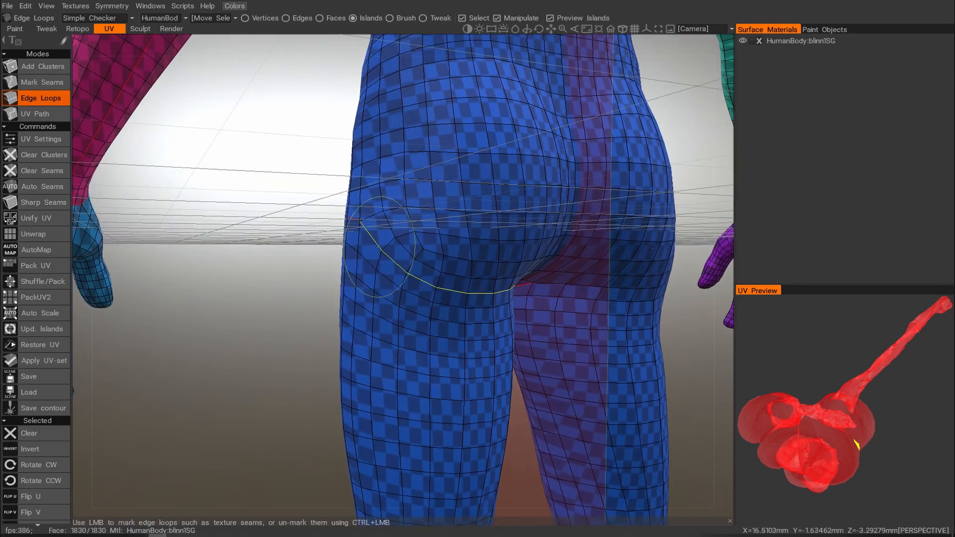
click(375, 241)
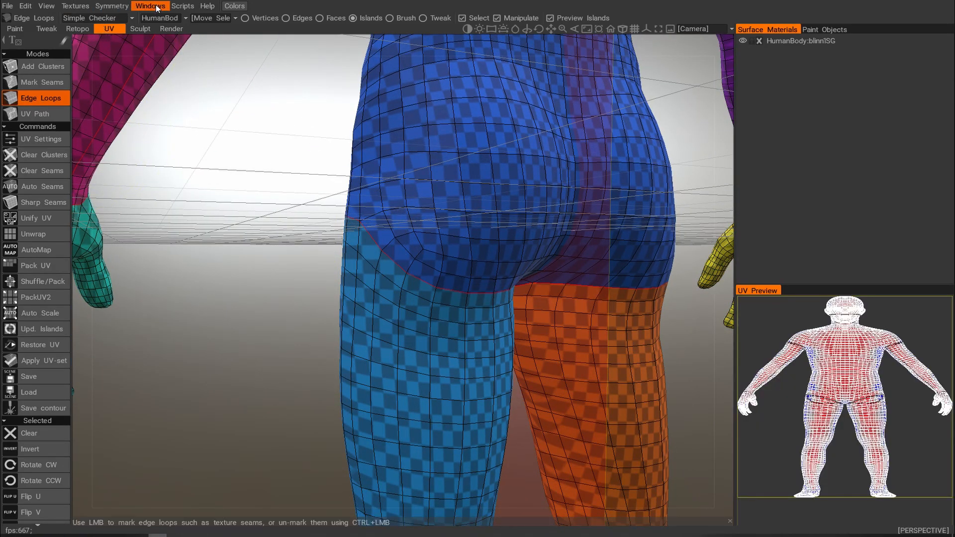
Step: Hide the 3D grid and mark a seam across the crotch between the two leg islands
click(47, 6)
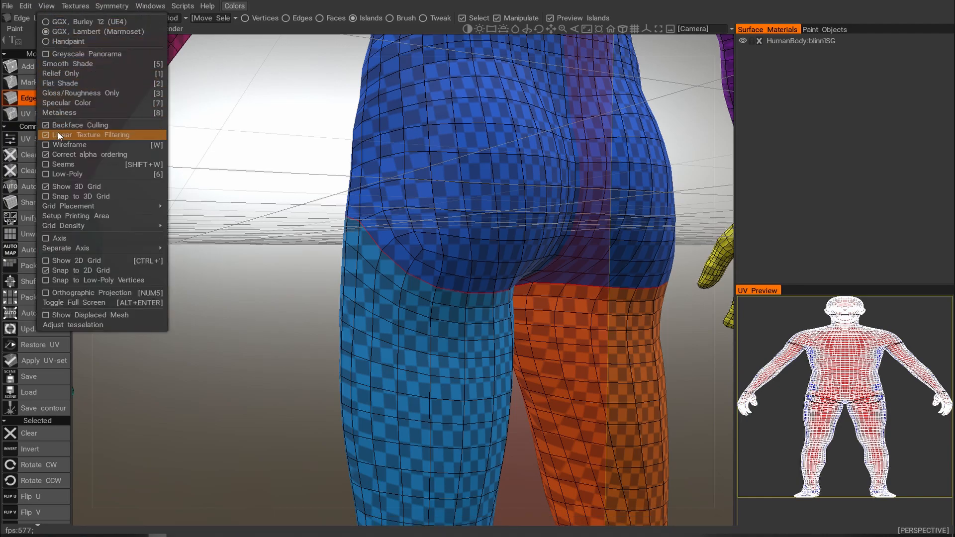
click(45, 187)
alt+right_drag(476, 203, 476, 187)
alt+drag(476, 187, 428, 144)
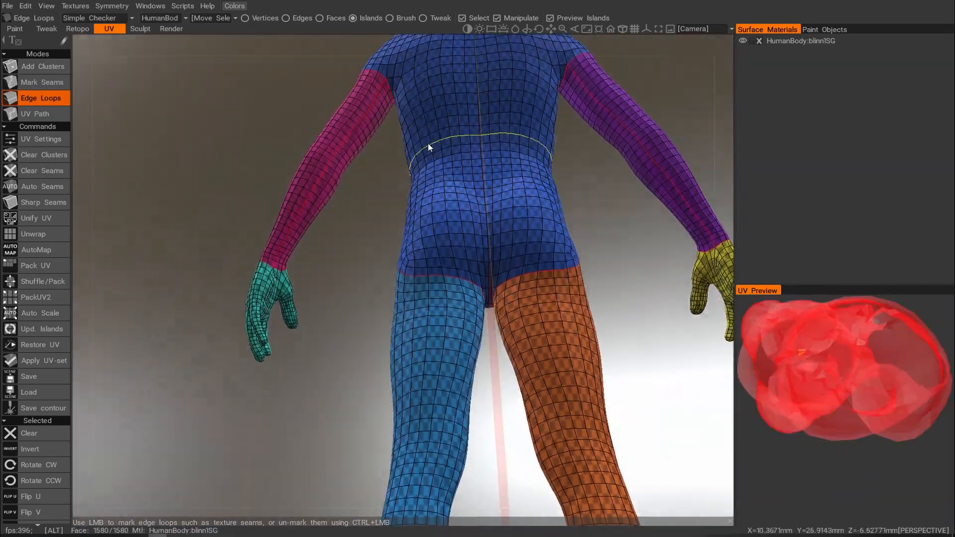
alt+right_drag(428, 144, 450, 183)
alt+middle_drag(451, 183, 340, 150)
mouse_move(340, 154)
alt+right_down()
mouse_move(335, 139)
mouse_move(356, 157)
alt+right_up()
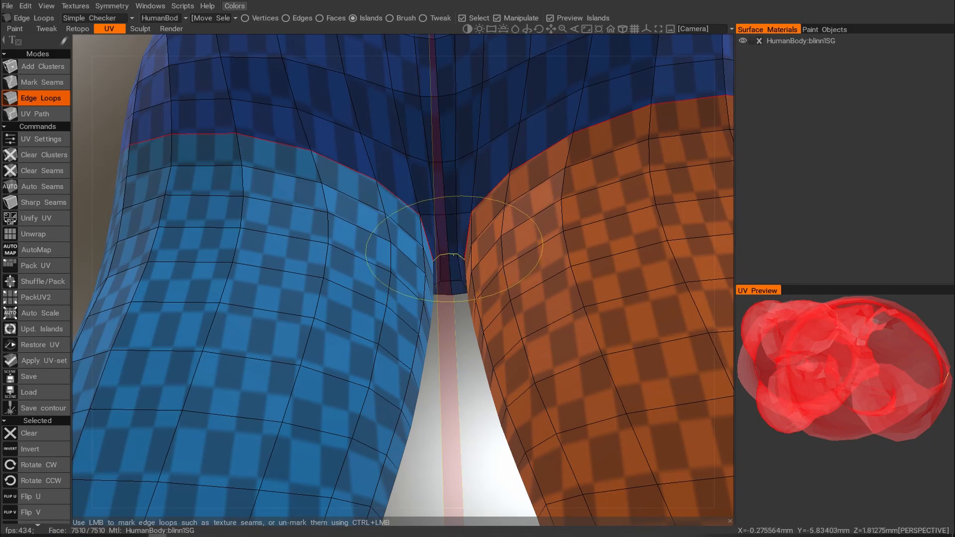
click(451, 254)
Step: Mark a seam down the centre of the back, from the head seam to the crotch
mouse_move(467, 171)
alt+right_down()
mouse_move(307, 170)
mouse_move(318, 192)
mouse_move(426, 214)
alt+right_up()
alt+middle_drag(415, 197, 396, 309)
alt+middle_drag(425, 214, 417, 271)
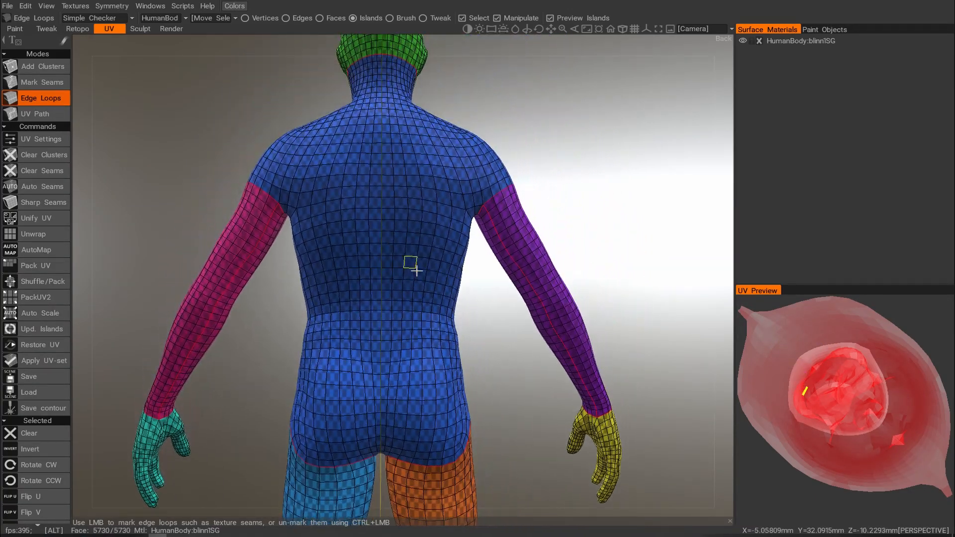
click(381, 205)
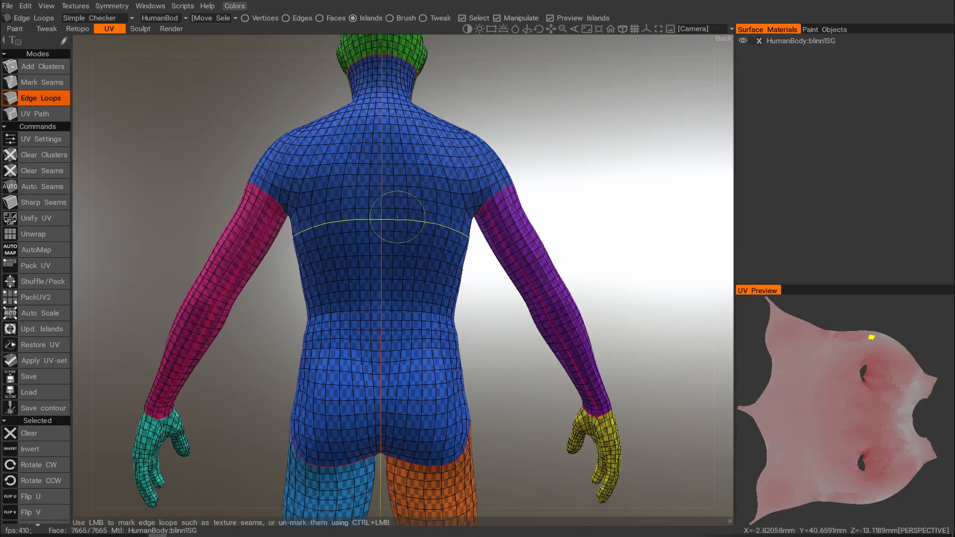
Step: Mark a seam over the top of both shoulders down to the upper-arm seams, and examine it toward the neck
alt+right_drag(338, 261, 328, 221)
alt+drag(328, 222, 372, 233)
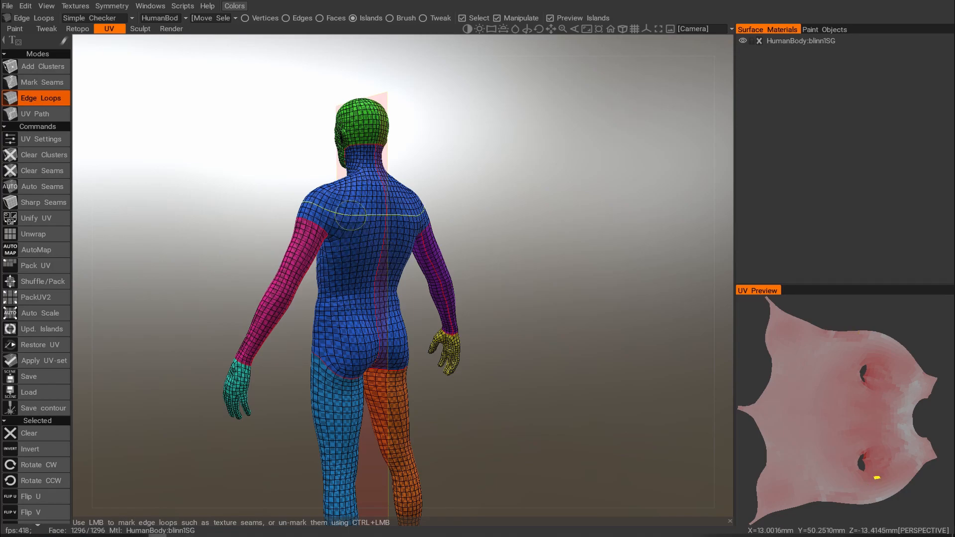
drag(524, 207, 502, 212)
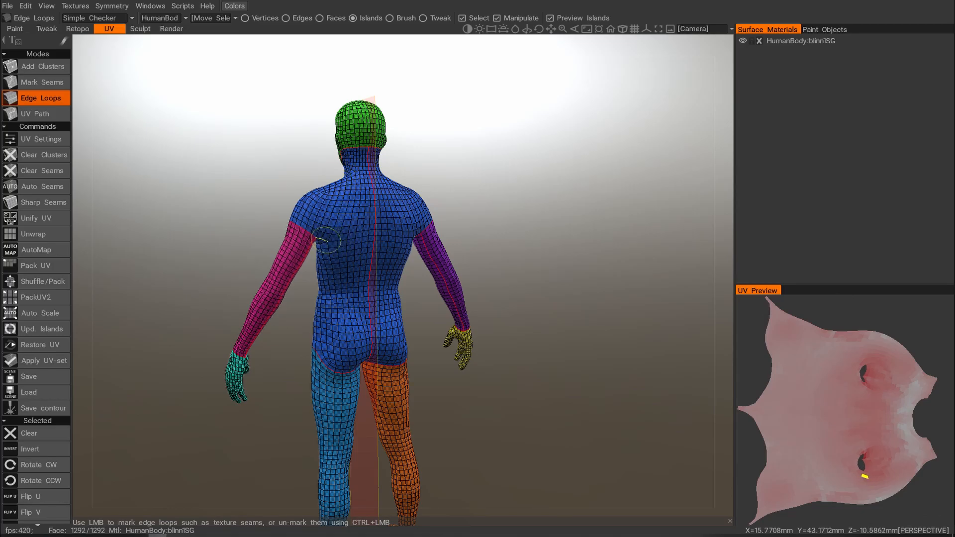
alt+drag(343, 250, 461, 258)
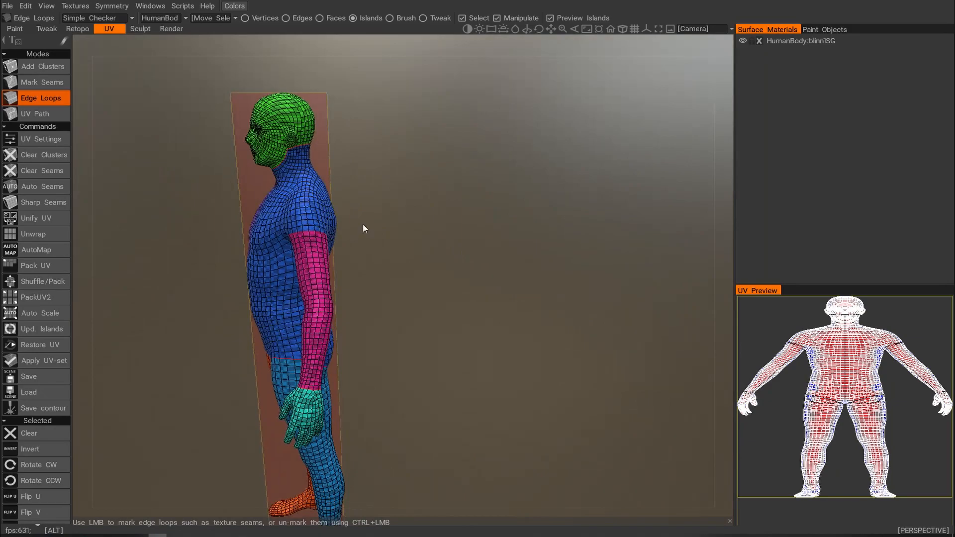
scroll(373, 226, up, 2)
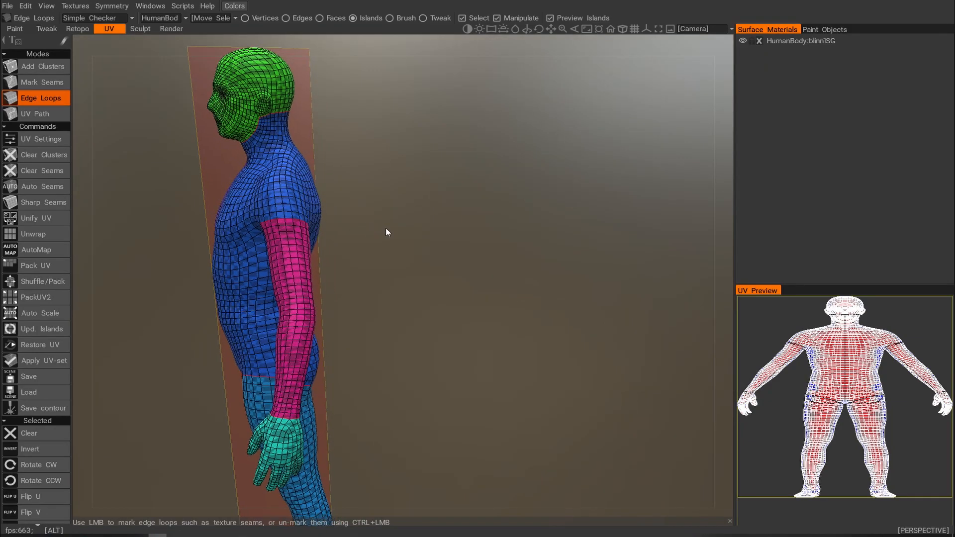
click(281, 196)
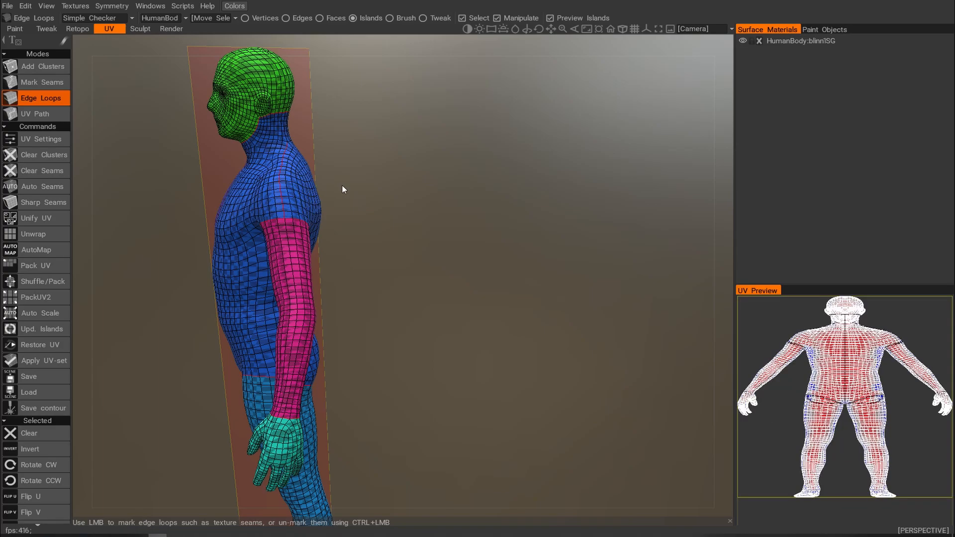
alt+drag(408, 181, 351, 187)
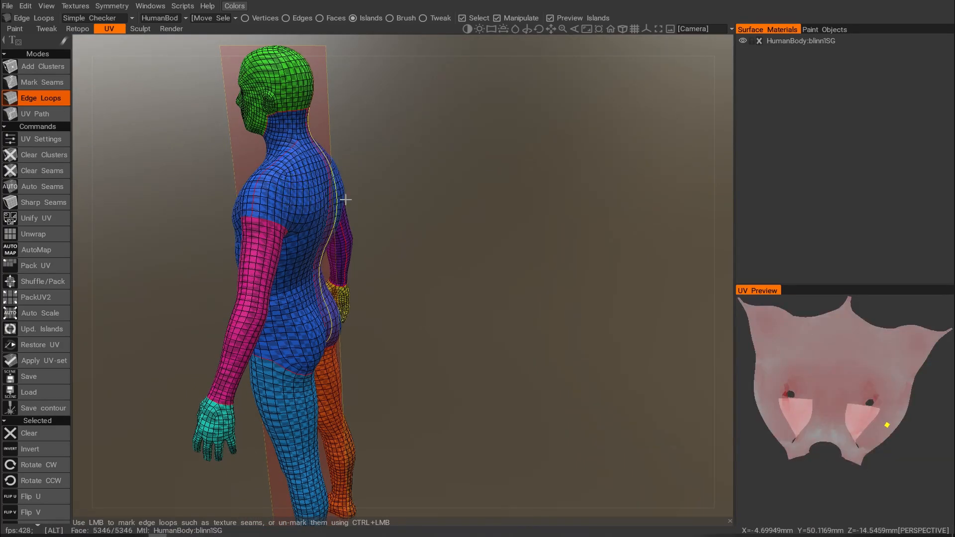
middle_drag(342, 199, 339, 272)
scroll(339, 273, up, 3)
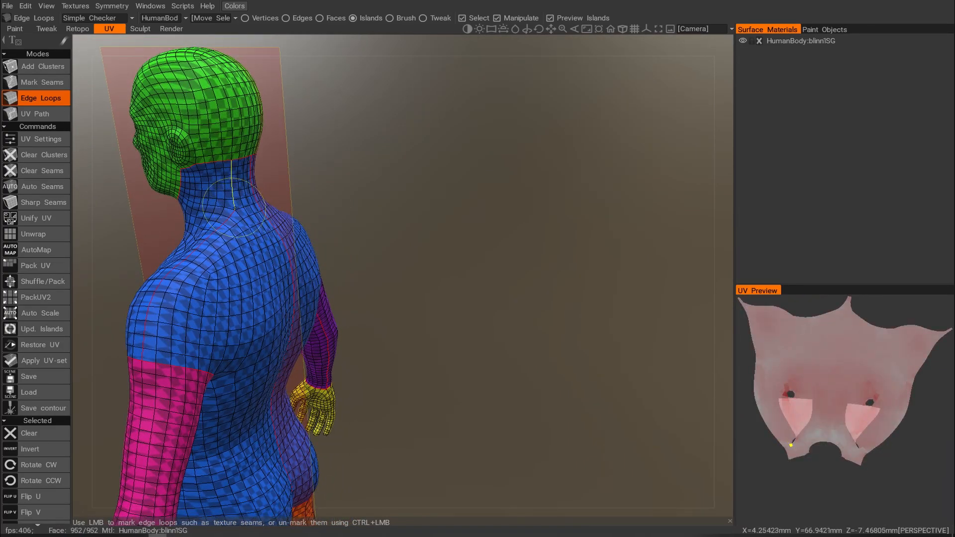
Step: Mark a seam up the side of the neck, from the shoulder seam to the head seam
click(233, 206)
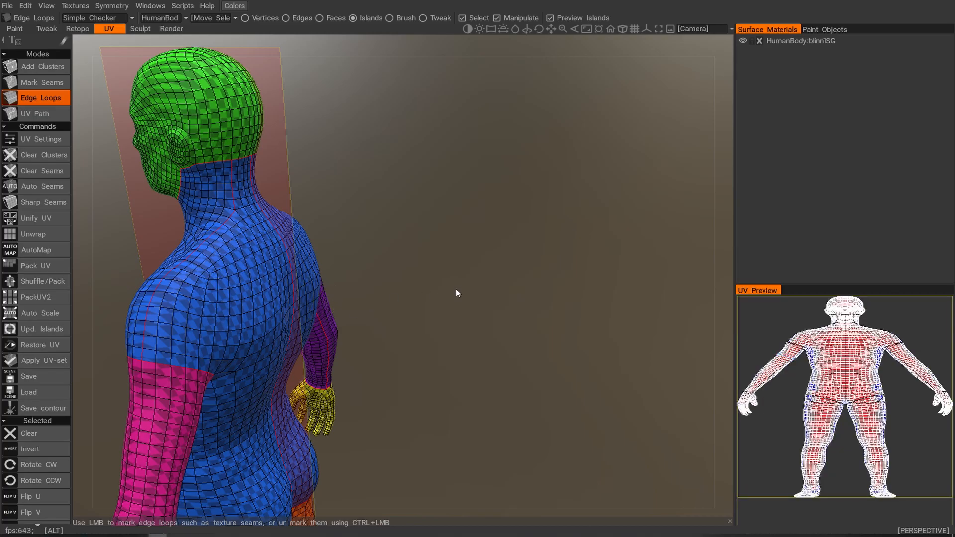
Step: Mark edge-loop seams around both ankles to separate the feet from the legs
alt+drag(453, 290, 330, 282)
alt+middle_drag(329, 282, 461, 211)
alt+right_drag(462, 211, 385, 219)
alt+middle_drag(384, 219, 383, 178)
alt+drag(383, 178, 379, 238)
alt+middle_drag(378, 237, 379, 137)
alt+right_drag(329, 196, 413, 252)
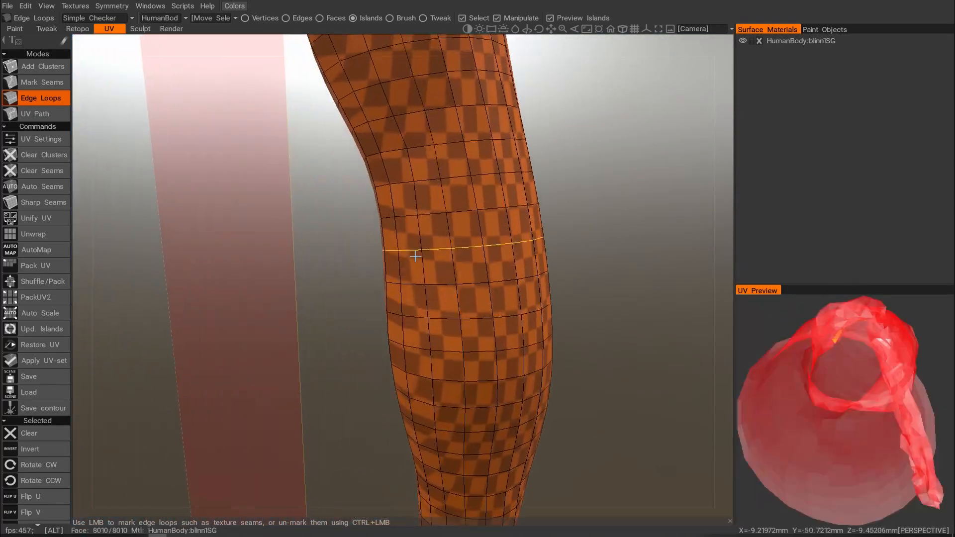
alt+middle_drag(413, 251, 368, 126)
alt+right_drag(368, 126, 276, 198)
alt+drag(276, 198, 463, 196)
alt+right_drag(463, 196, 467, 235)
alt+middle_drag(467, 235, 405, 192)
alt+right_drag(405, 192, 406, 236)
mouse_move(406, 236)
alt+mouse_down()
mouse_move(416, 259)
mouse_move(354, 258)
alt+mouse_up()
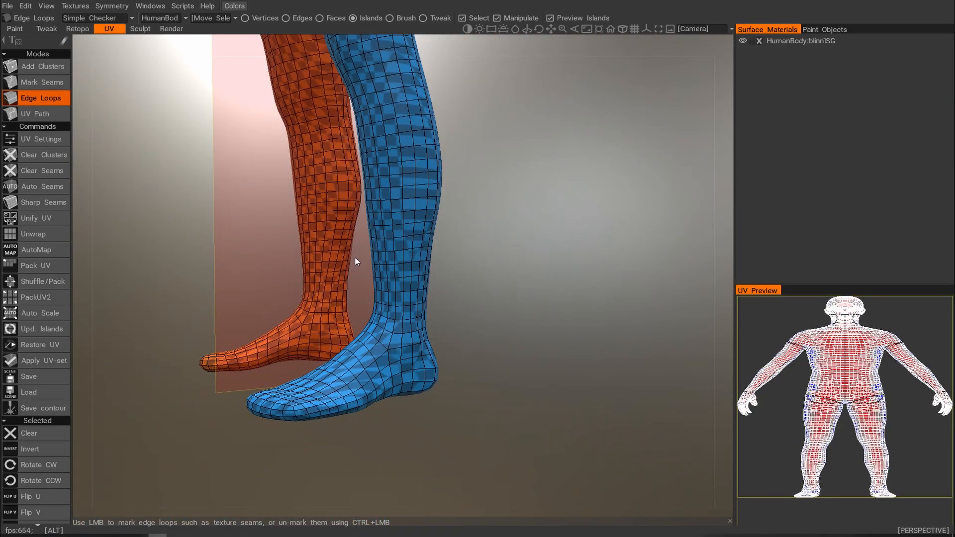
click(383, 347)
Step: Mark a lengthwise seam down the inner back of both legs, from the thigh seam to the ankle seam
alt+drag(503, 334, 246, 319)
alt+right_drag(246, 318, 381, 283)
alt+middle_drag(419, 281, 421, 299)
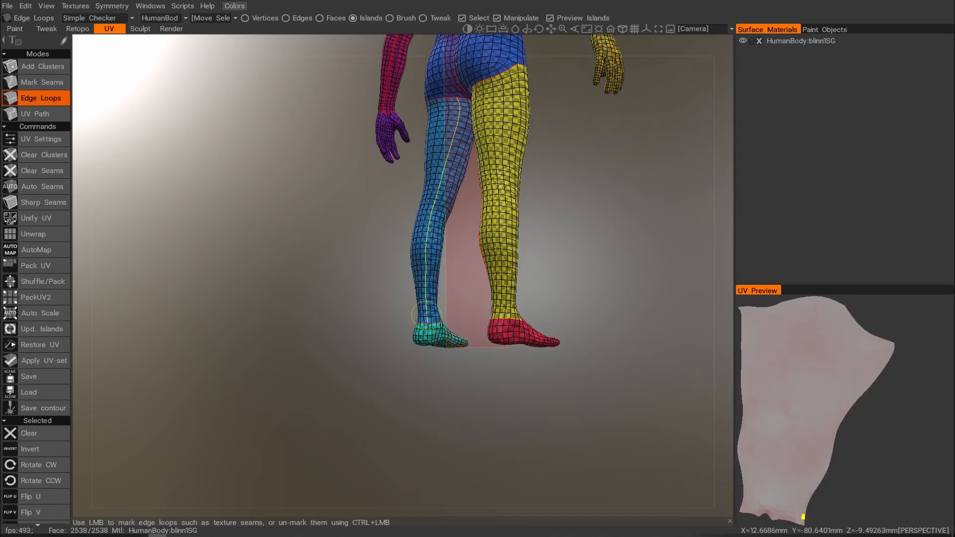
click(426, 318)
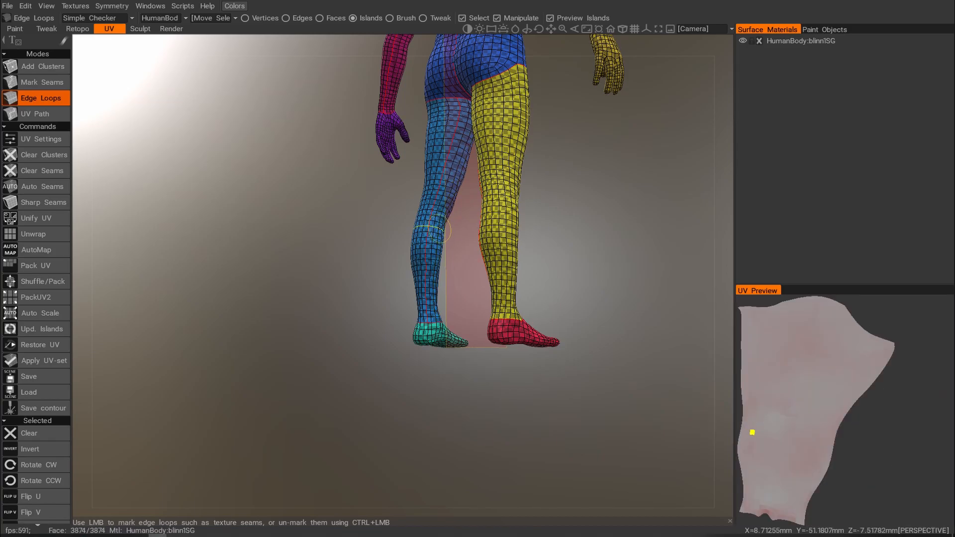
Step: Mark seams around the soles of both feet and down the side of the heel, from the ankle seam to the sole
alt+drag(433, 230, 404, 263)
alt+right_drag(404, 259, 478, 271)
alt+middle_drag(477, 271, 438, 281)
alt+drag(438, 281, 365, 266)
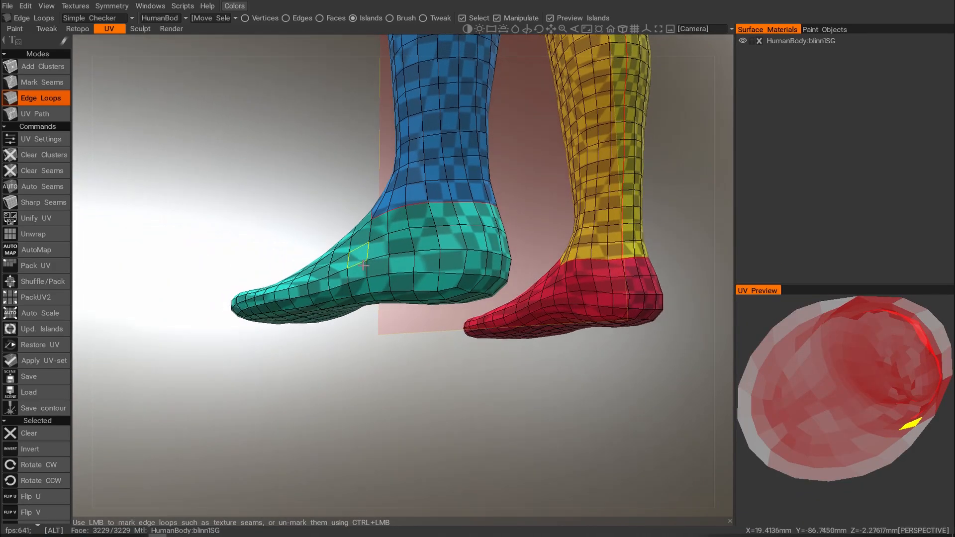
click(450, 273)
alt+drag(435, 277, 483, 276)
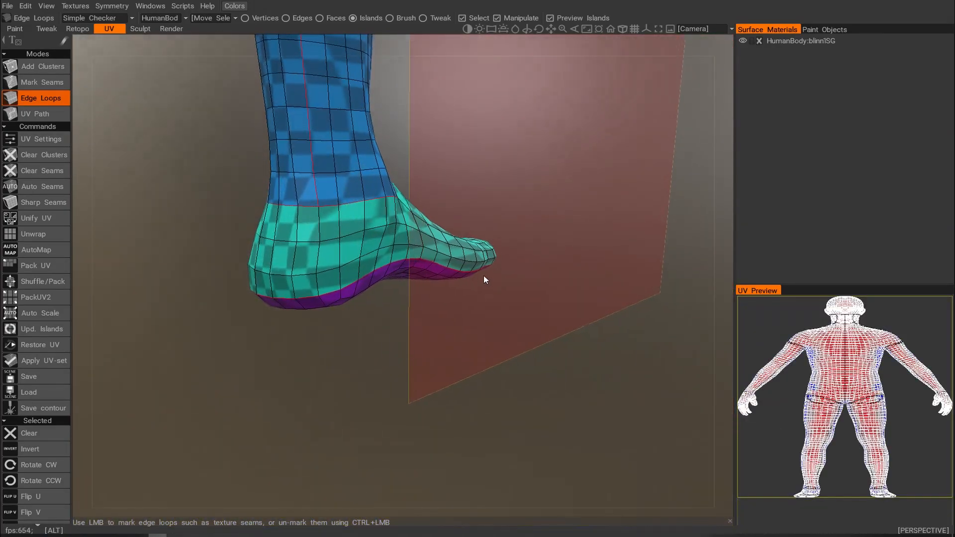
click(341, 214)
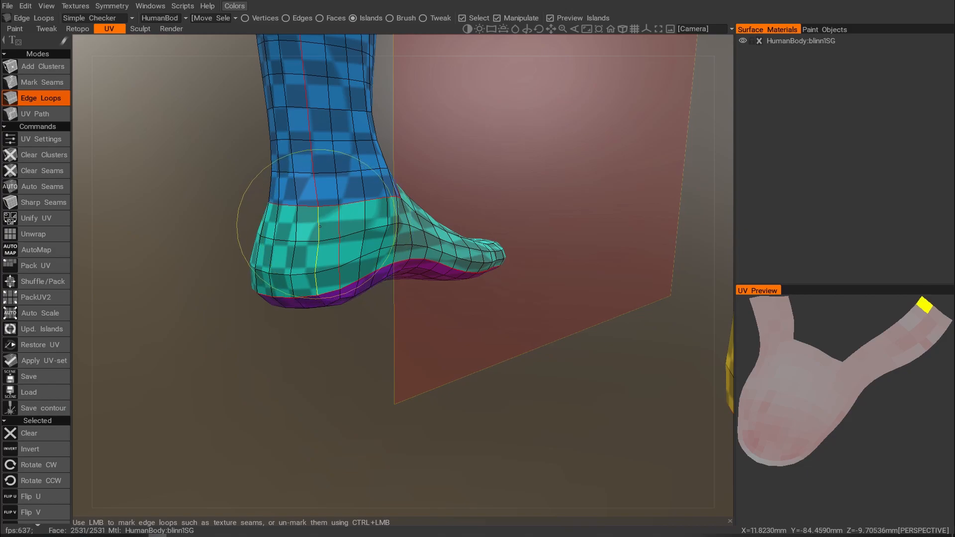
Step: Try to mark a full edge-loop seam around the centre line of the head, and undo it
alt+right_drag(358, 226, 327, 222)
alt+drag(327, 222, 231, 229)
alt+middle_drag(321, 222, 322, 320)
alt+right_drag(321, 320, 231, 229)
alt+middle_drag(318, 222, 306, 296)
alt+middle_drag(363, 234, 336, 241)
alt+right_drag(336, 241, 375, 247)
alt+middle_drag(332, 239, 357, 296)
alt+right_drag(298, 199, 315, 205)
alt+middle_drag(316, 205, 302, 276)
alt+drag(269, 211, 348, 206)
alt+middle_drag(275, 196, 329, 255)
alt+right_drag(328, 256, 347, 253)
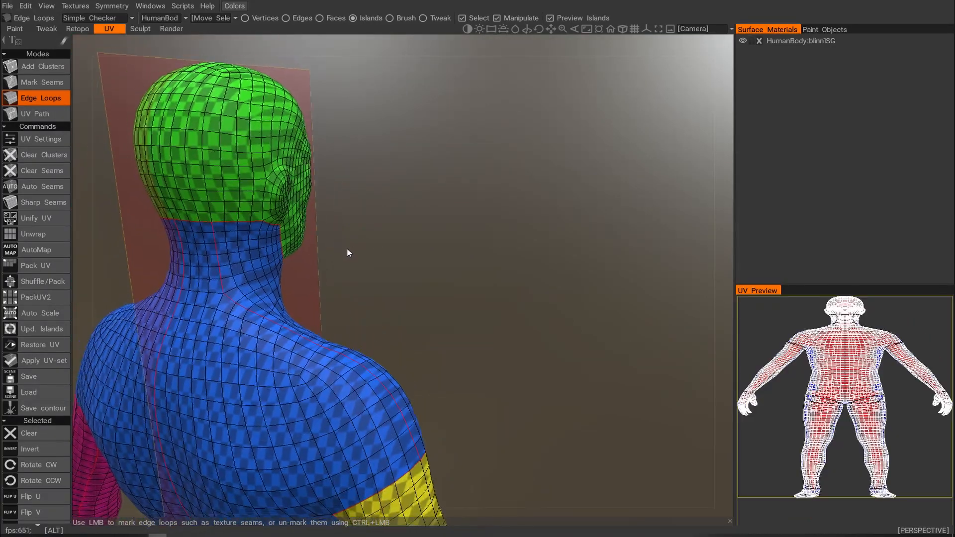
alt+middle_drag(347, 253, 468, 305)
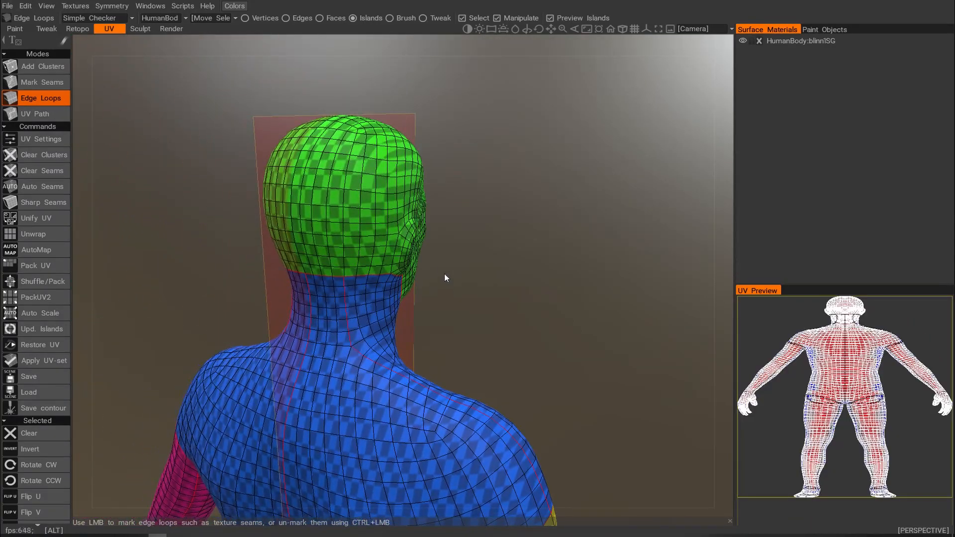
click(293, 230)
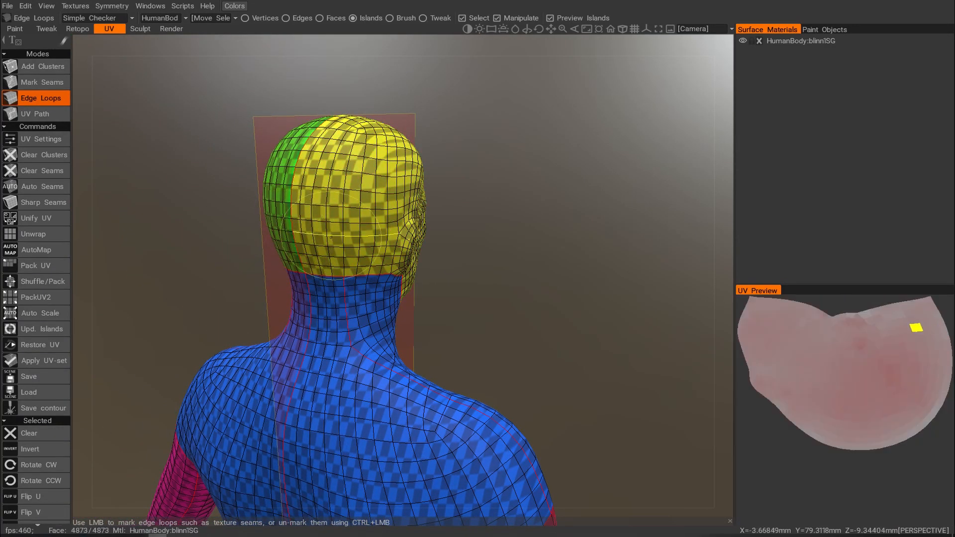
drag(504, 221, 264, 224)
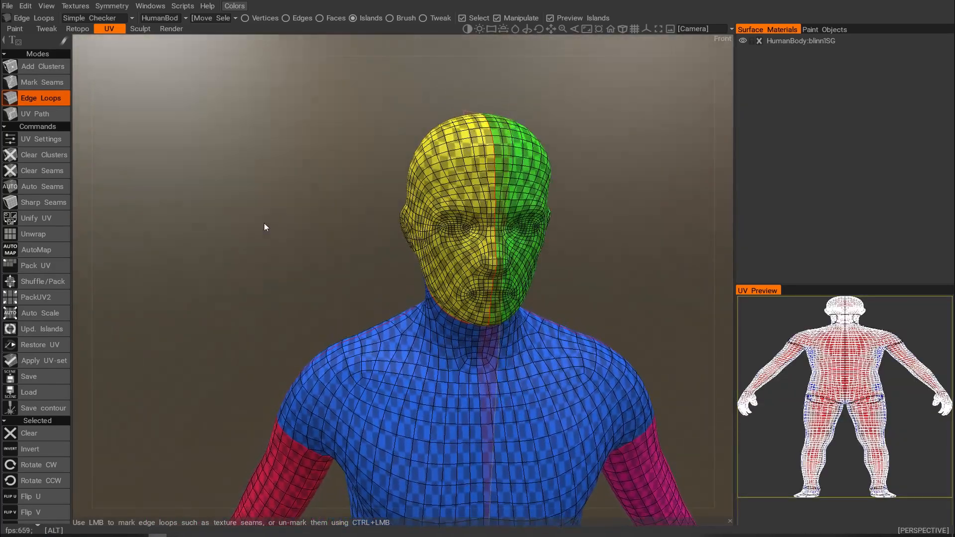
ctrl+click(290, 209)
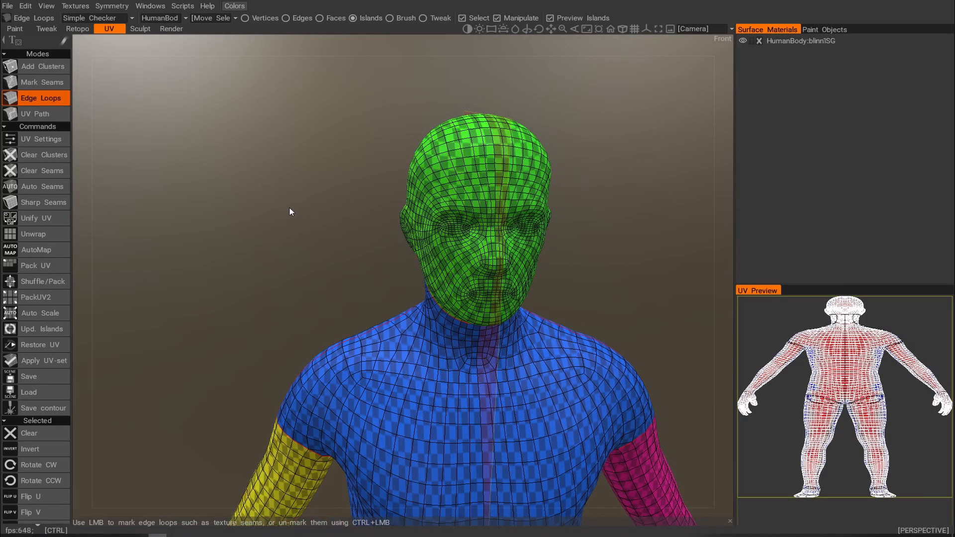
Step: Mark seams along the lower and upper eyelid edge loops of both eyes
alt+drag(286, 212, 515, 211)
scroll(348, 204, up, 3)
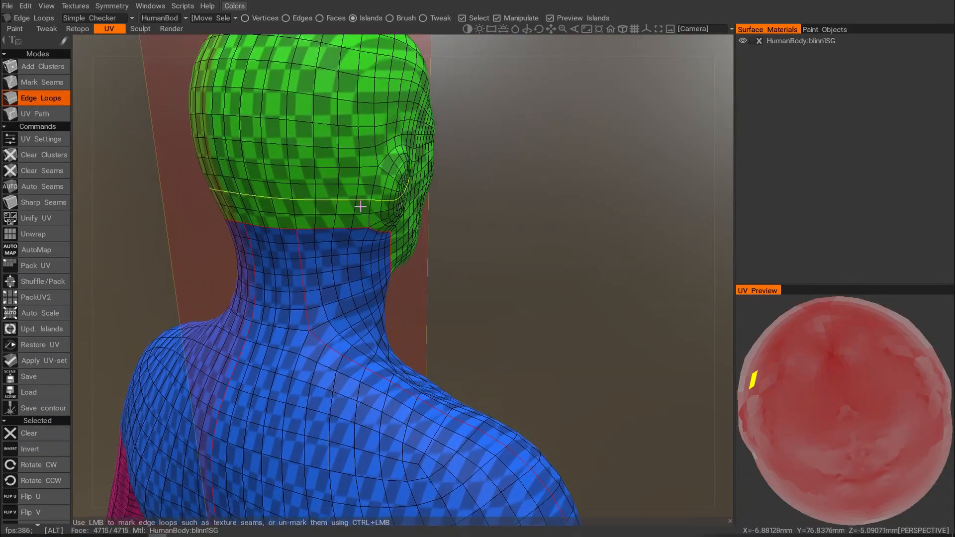
alt+middle_drag(360, 207, 387, 242)
alt+drag(388, 242, 271, 197)
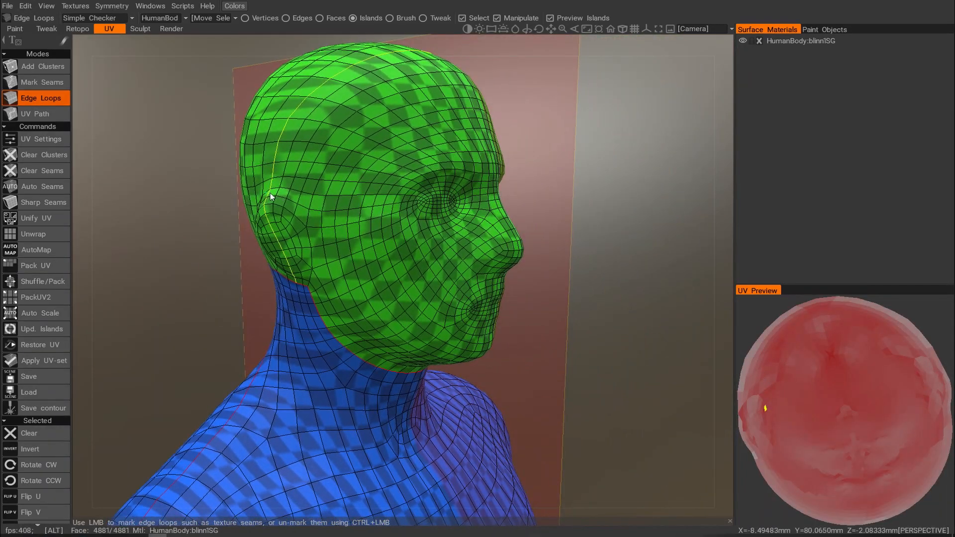
alt+right_drag(407, 215, 401, 197)
alt+drag(381, 215, 373, 215)
alt+middle_drag(373, 215, 339, 245)
mouse_move(339, 245)
alt+right_down()
mouse_move(360, 243)
mouse_move(337, 246)
alt+right_up()
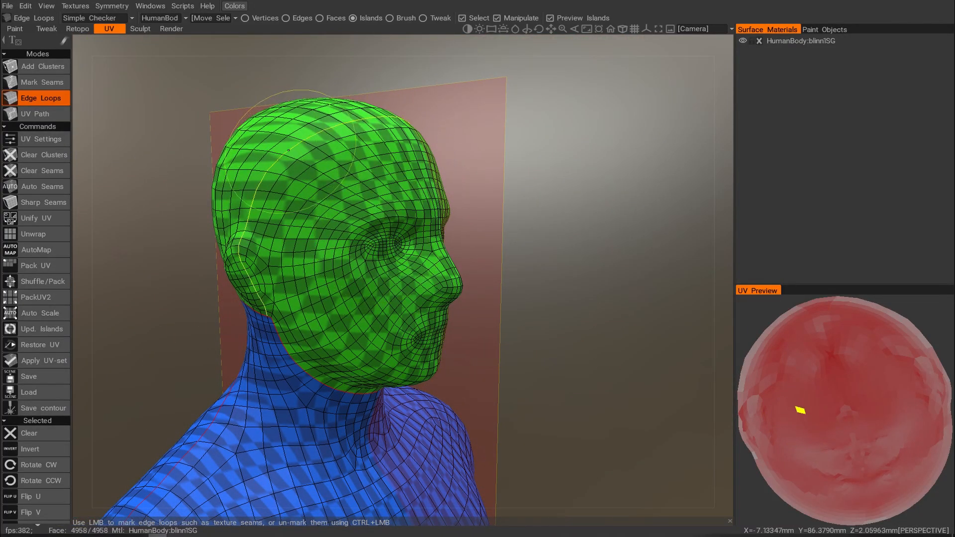
alt+drag(424, 250, 359, 249)
alt+right_drag(360, 249, 380, 256)
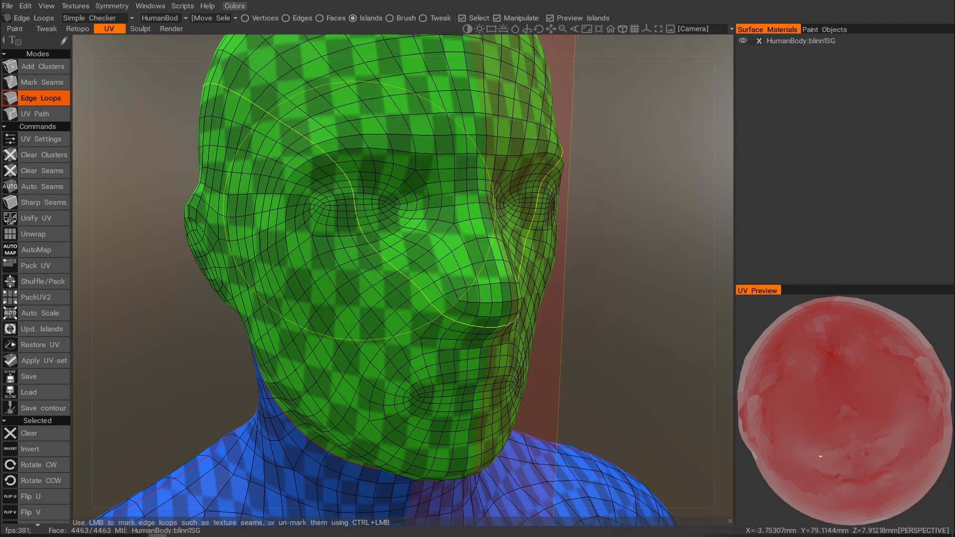
click(351, 218)
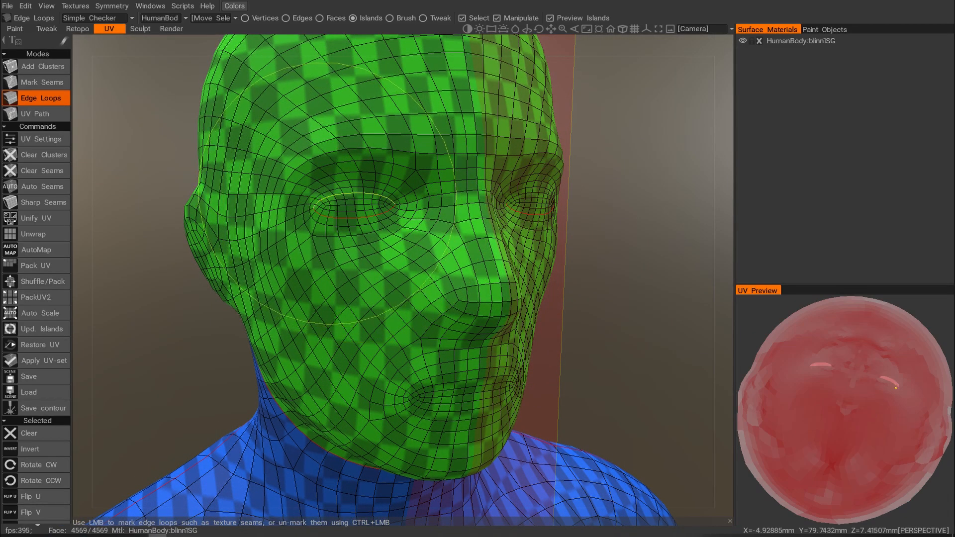
click(331, 194)
Step: Mark seams along the upper and lower lip edge loops to separate the mouth from the head
alt+middle_drag(405, 279, 339, 214)
alt+right_drag(338, 218, 342, 220)
alt+middle_drag(342, 219, 311, 199)
alt+right_drag(311, 199, 329, 244)
alt+middle_drag(329, 243, 321, 195)
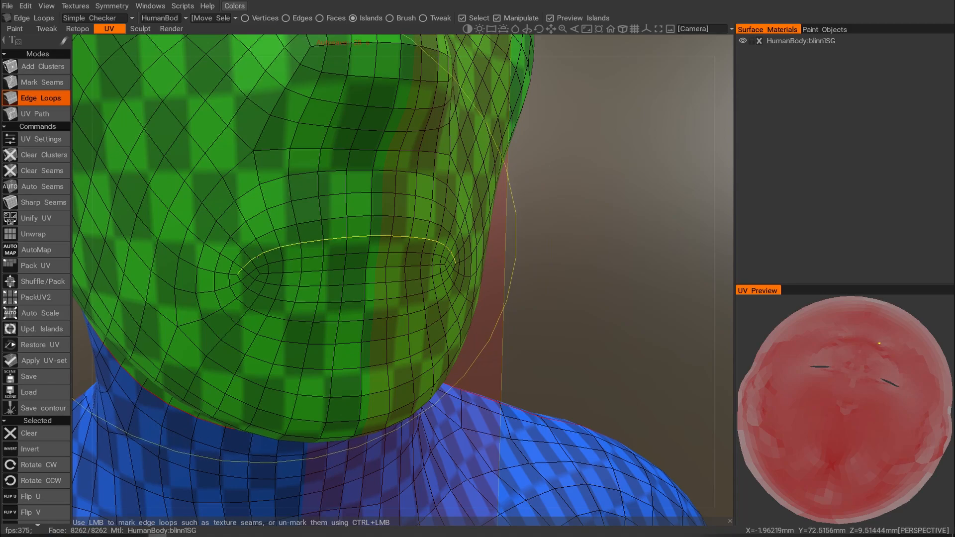
click(247, 265)
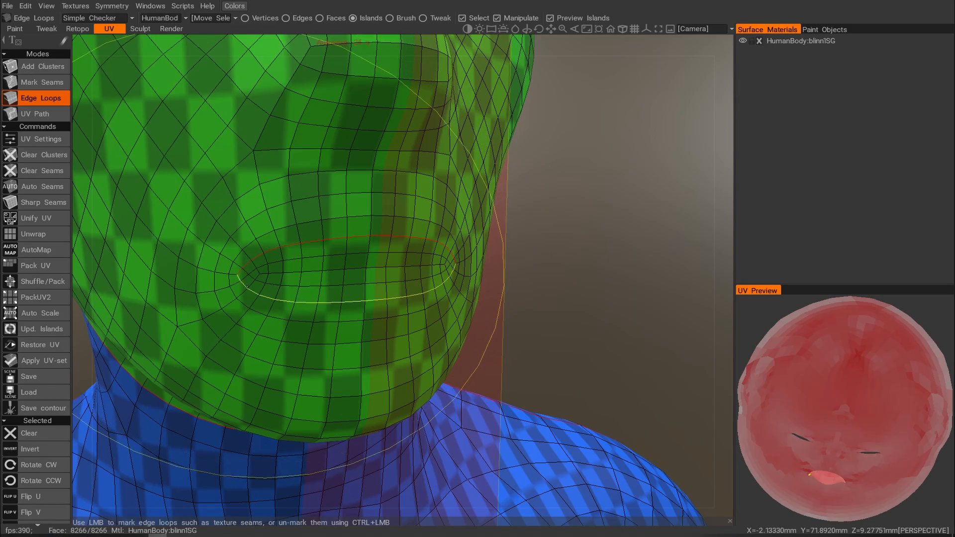
click(247, 287)
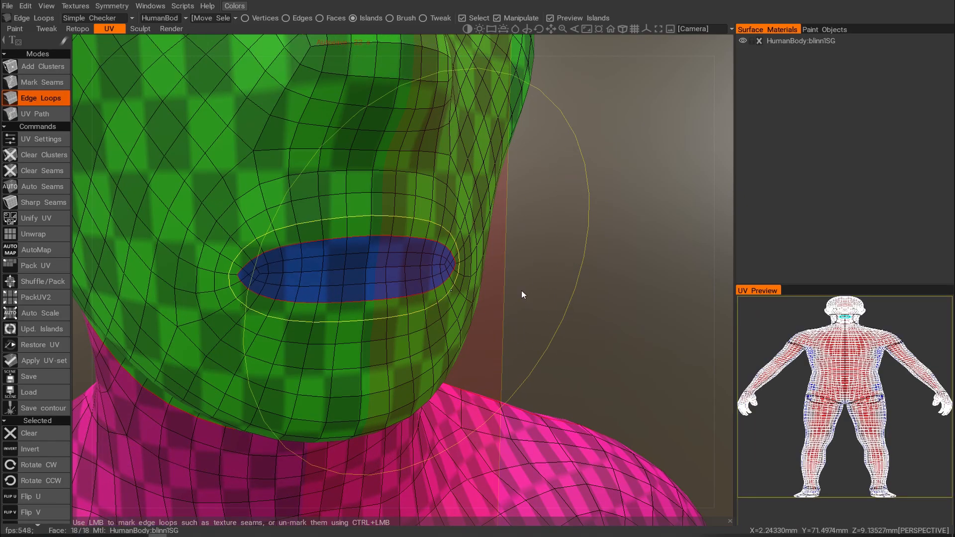
Step: Mark a seam edge by edge with Mark Seams up the middle of the back of the head, from the neck seam toward the crown
alt+right_drag(371, 267, 287, 259)
alt+drag(287, 263, 391, 264)
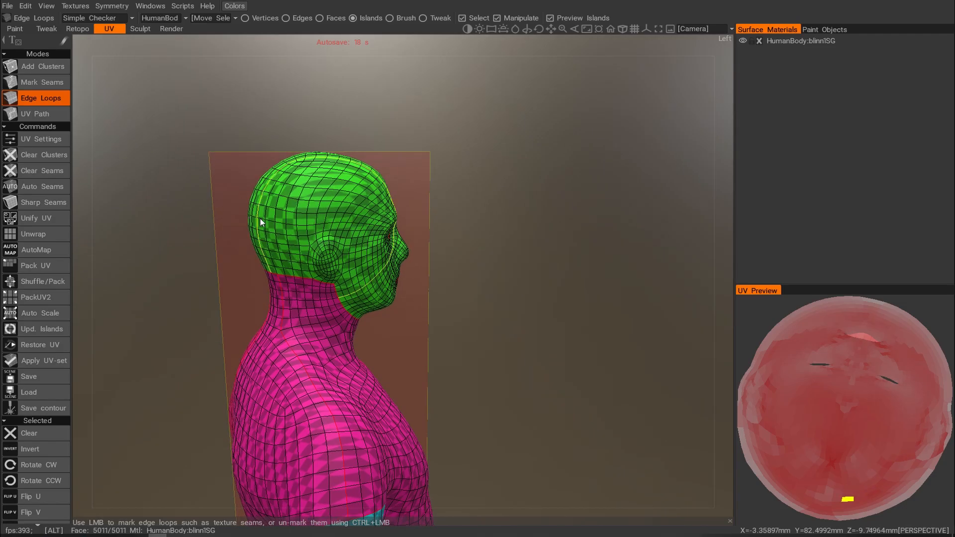
alt+drag(258, 220, 347, 218)
alt+right_drag(291, 225, 251, 223)
alt+middle_drag(251, 223, 363, 258)
alt+right_drag(310, 233, 296, 235)
alt+middle_drag(297, 236, 354, 247)
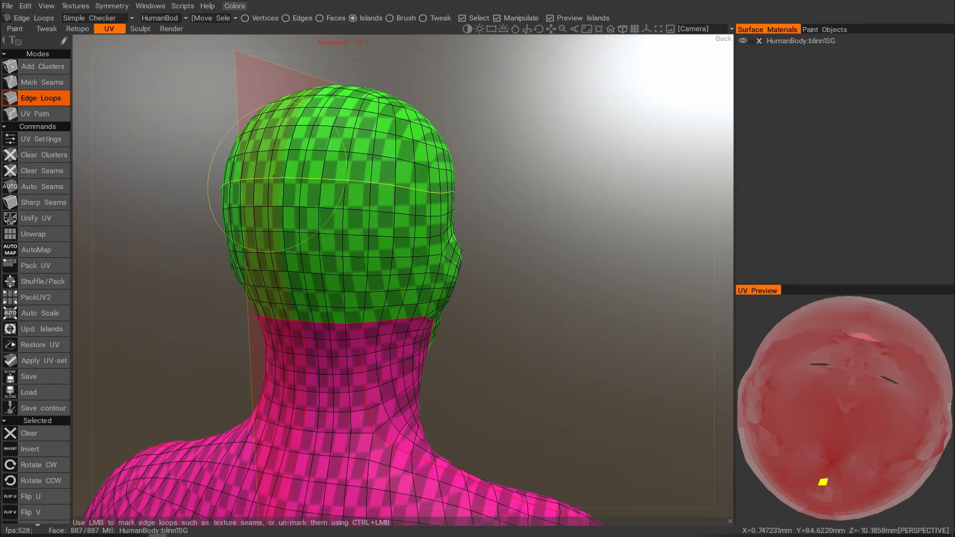
click(31, 81)
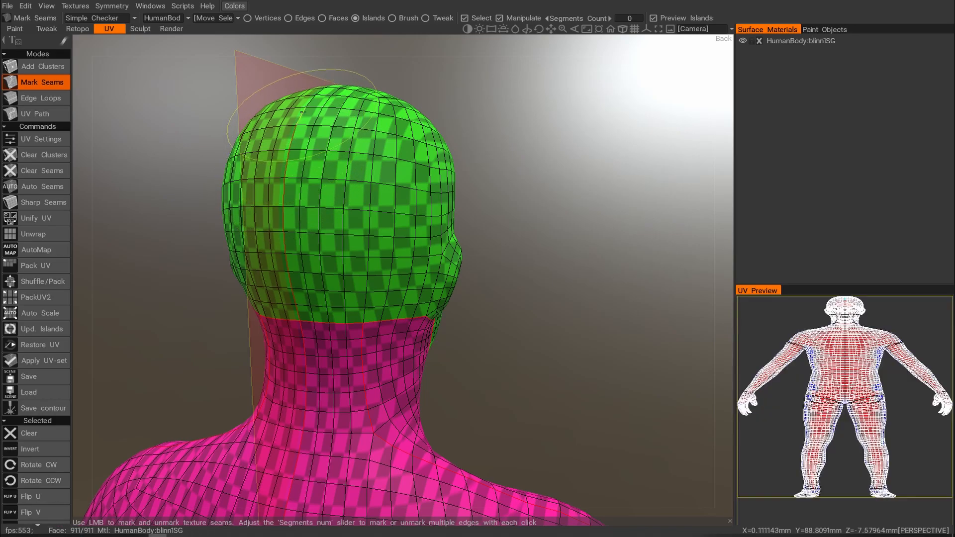
alt+drag(323, 111, 346, 172)
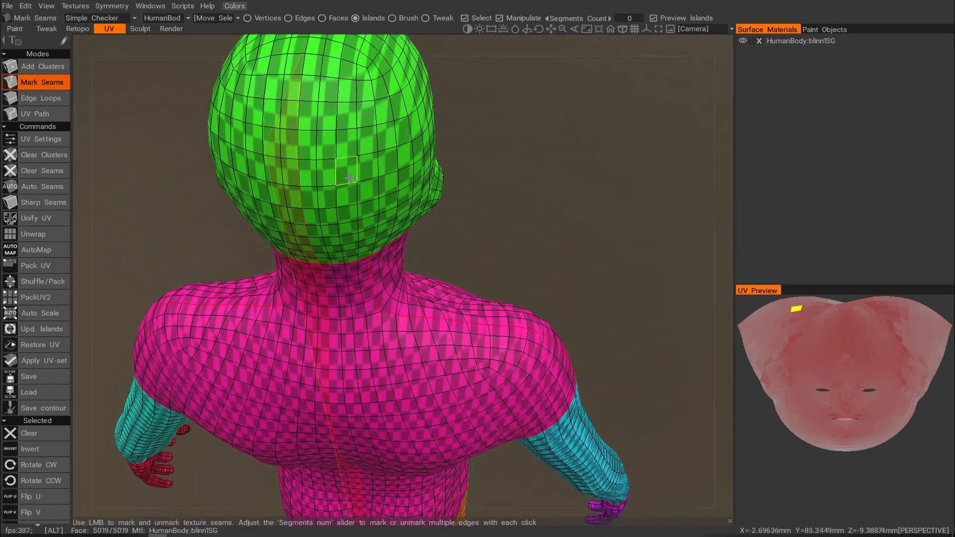
alt+middle_drag(346, 171, 392, 294)
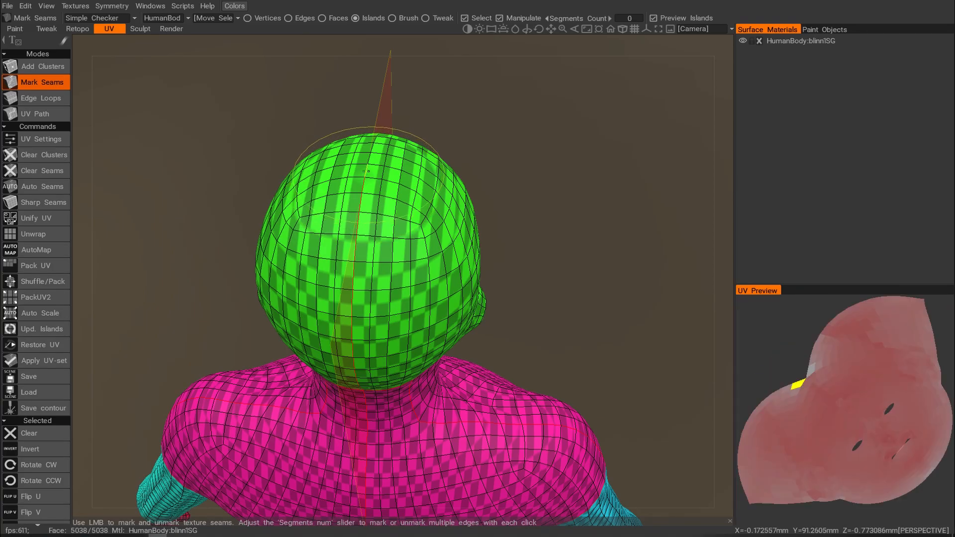
Step: Continue the head's centre seam edge by edge over the top of the skull toward the forehead
alt+drag(393, 172, 313, 184)
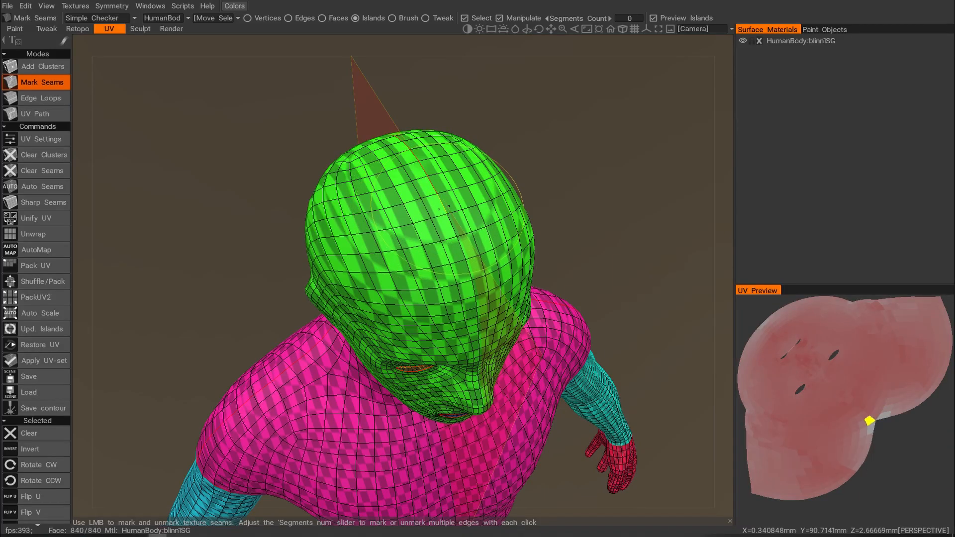
click(442, 206)
click(453, 228)
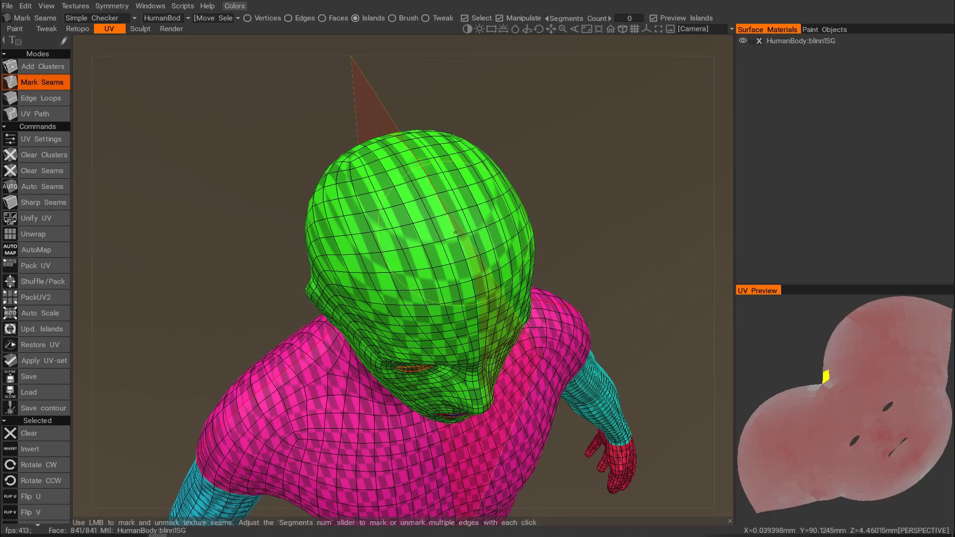
click(461, 248)
alt+drag(480, 280, 459, 271)
alt+middle_drag(459, 270, 440, 232)
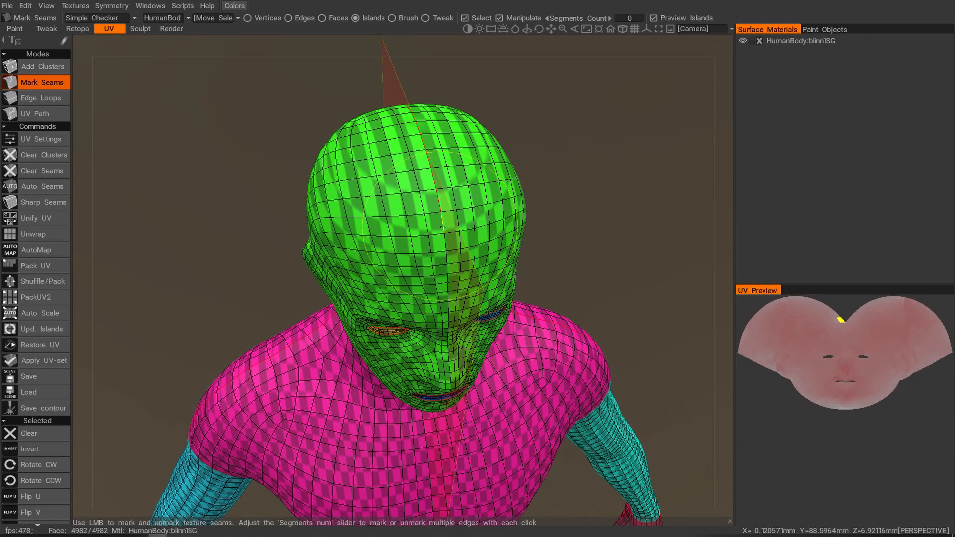
Step: Mark an edge-loop seam around the base of the index finger to separate it from the hand
alt+right_drag(443, 226, 405, 239)
alt+drag(405, 240, 446, 246)
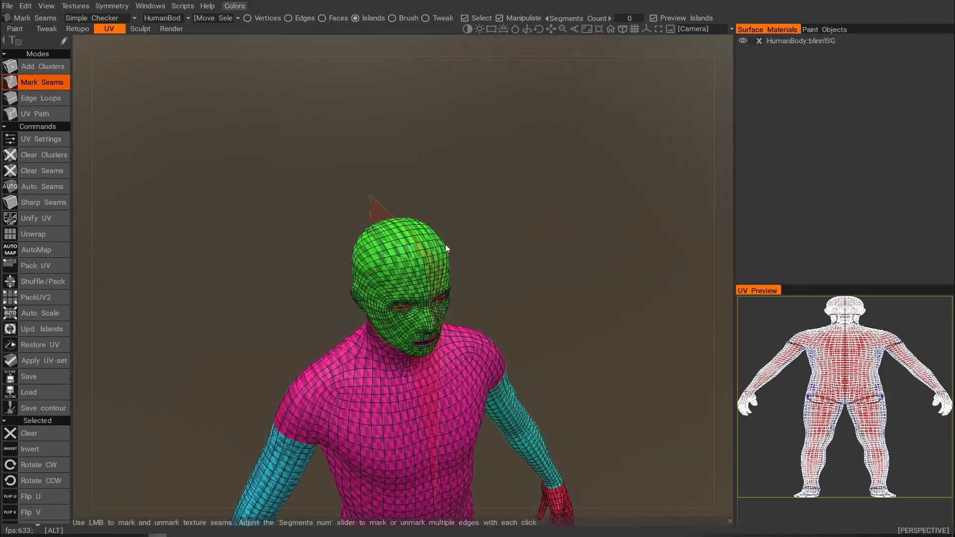
alt+middle_drag(446, 247, 436, 171)
alt+right_drag(436, 171, 373, 210)
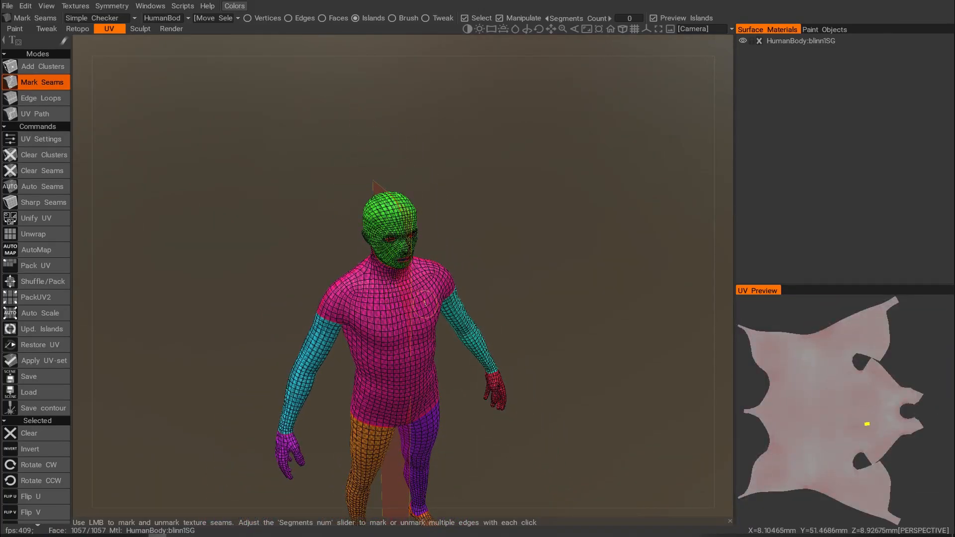
alt+middle_drag(351, 345, 390, 188)
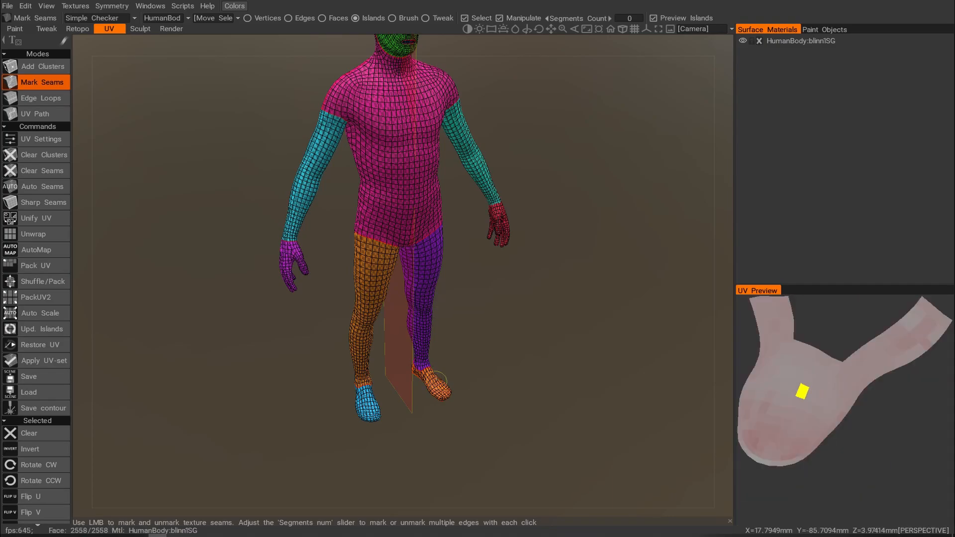
alt+drag(425, 332, 318, 320)
alt+right_drag(318, 320, 395, 320)
alt+drag(395, 319, 303, 320)
alt+right_drag(302, 320, 387, 312)
alt+middle_drag(388, 315, 437, 315)
alt+right_drag(354, 296, 382, 300)
alt+middle_drag(379, 300, 442, 307)
alt+right_drag(384, 308, 393, 309)
alt+middle_drag(378, 301, 403, 314)
mouse_move(398, 309)
alt+mouse_down()
mouse_move(406, 277)
mouse_move(583, 230)
mouse_move(404, 268)
mouse_move(407, 258)
mouse_move(397, 282)
alt+mouse_up()
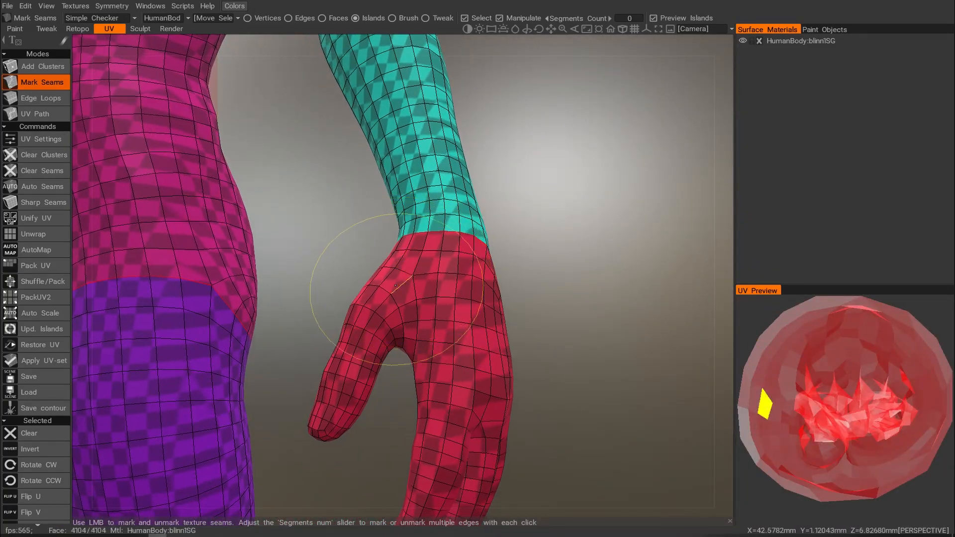
alt+drag(389, 282, 410, 261)
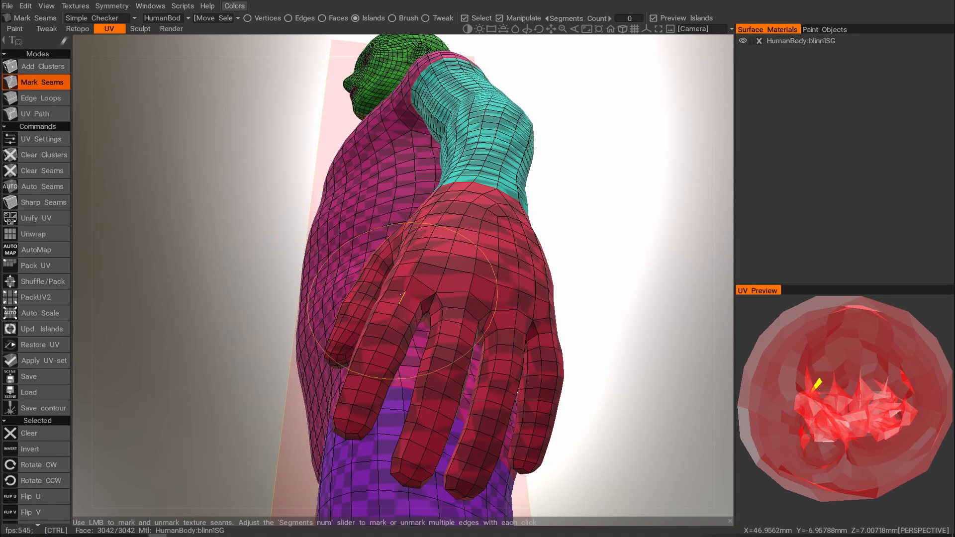
click(52, 99)
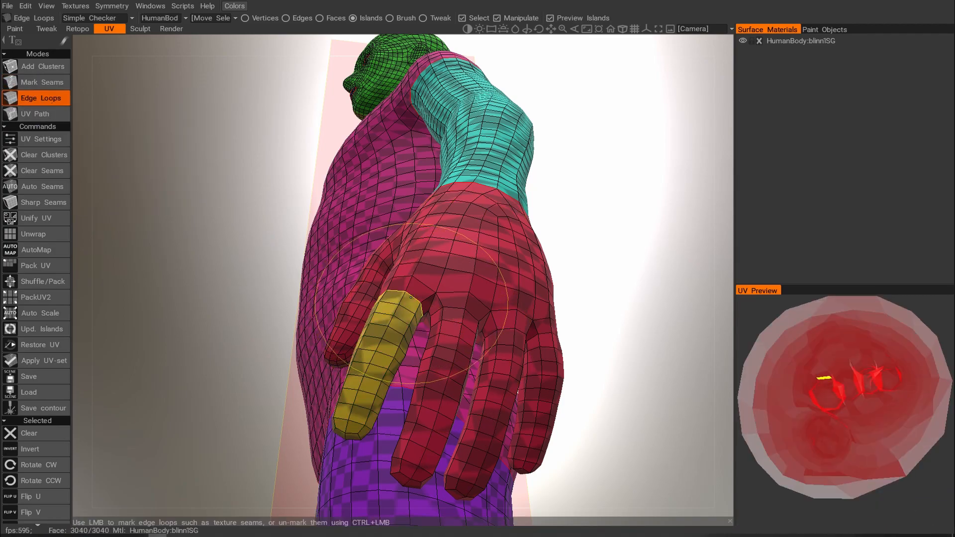
Step: Mark edge-loop seams around the bases of the middle, ring and little fingers to separate them from the hand
click(411, 298)
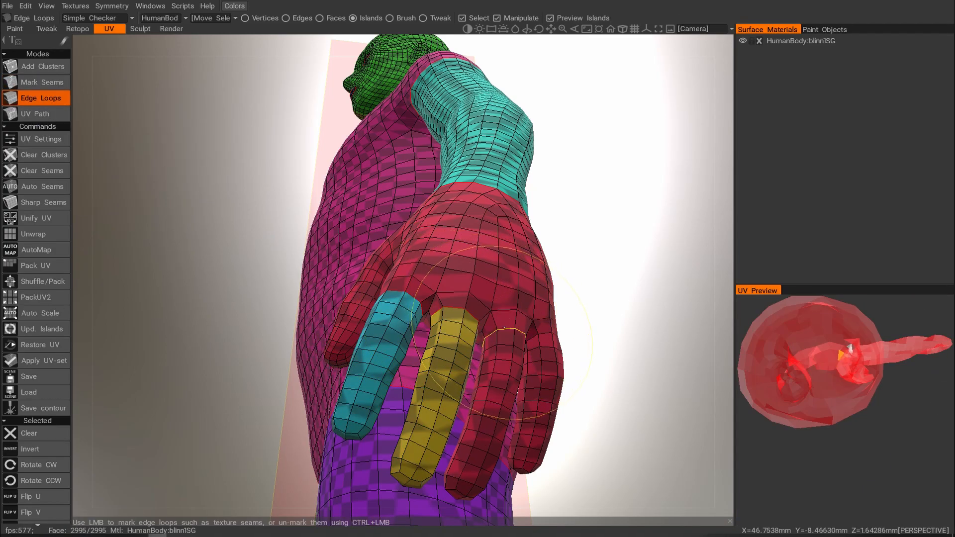
click(505, 328)
alt+drag(507, 324, 513, 352)
alt+middle_drag(512, 352, 487, 337)
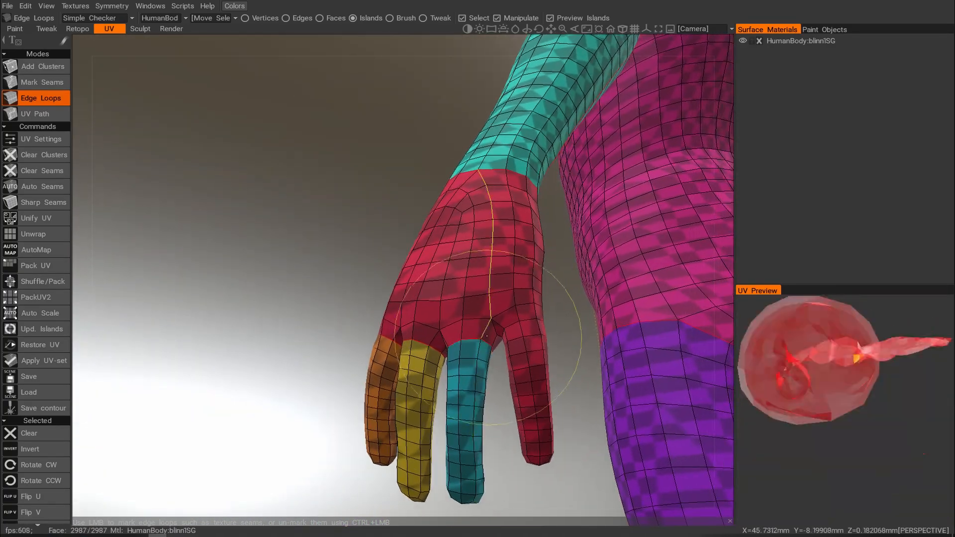
click(510, 326)
mouse_move(510, 326)
alt+mouse_down()
mouse_move(571, 338)
mouse_move(539, 350)
mouse_move(635, 292)
mouse_move(499, 320)
mouse_move(490, 391)
alt+mouse_up()
click(552, 326)
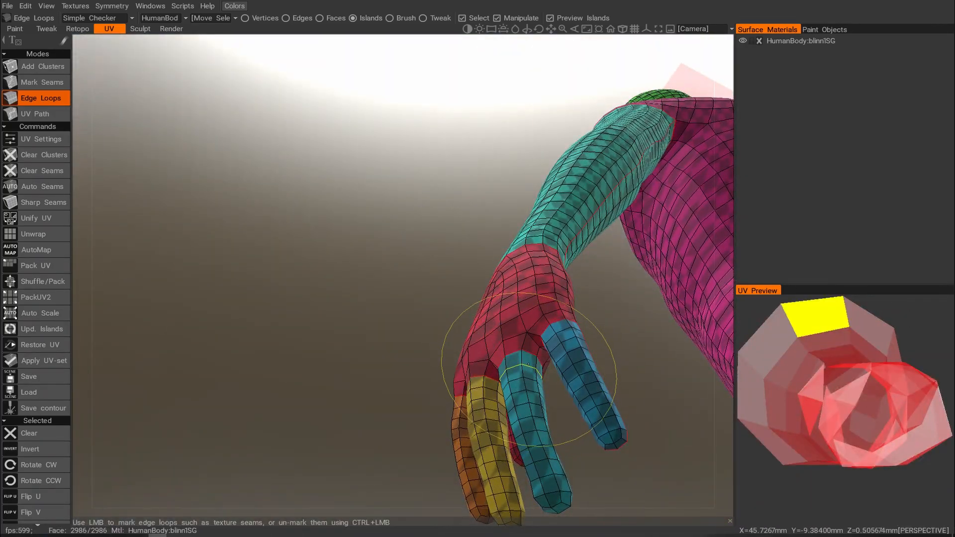
Step: Mark lengthwise edge-loop seams along the sides of the four fingers to split each into two halves
click(535, 365)
mouse_move(535, 365)
alt+mouse_down()
mouse_move(503, 381)
mouse_move(450, 318)
mouse_move(427, 324)
mouse_move(454, 328)
mouse_move(413, 333)
mouse_move(507, 346)
mouse_move(335, 342)
mouse_move(500, 330)
mouse_move(442, 328)
mouse_move(455, 329)
alt+mouse_up()
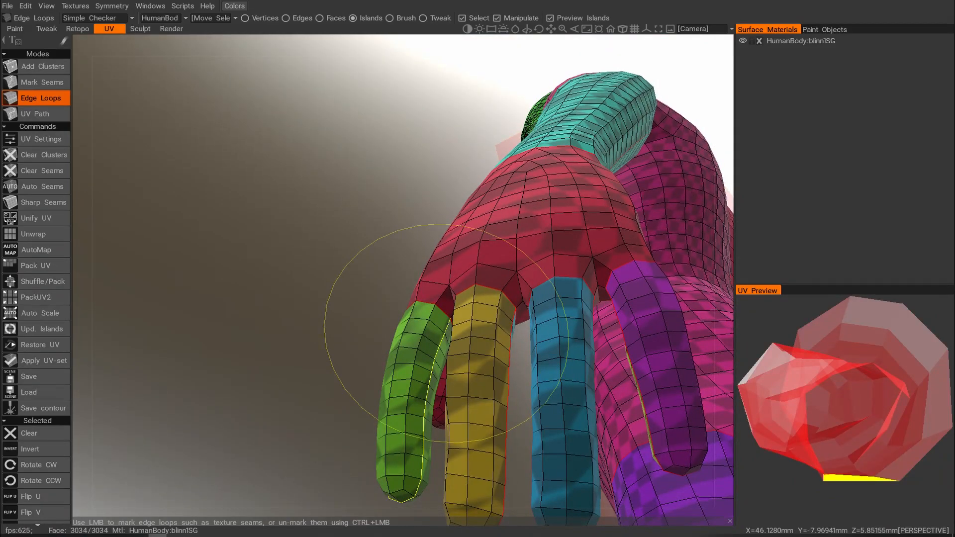
click(448, 324)
alt+right_drag(422, 344, 398, 339)
alt+drag(398, 339, 396, 312)
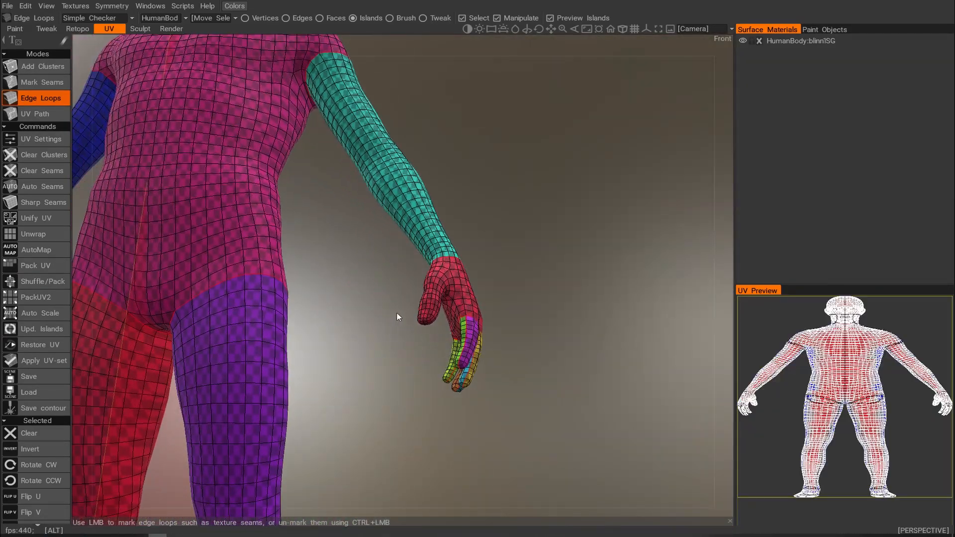
Step: Mark an edge-loop seam around the base of the thumb to separate it from the hand
alt+right_drag(397, 313, 447, 312)
alt+drag(446, 312, 433, 331)
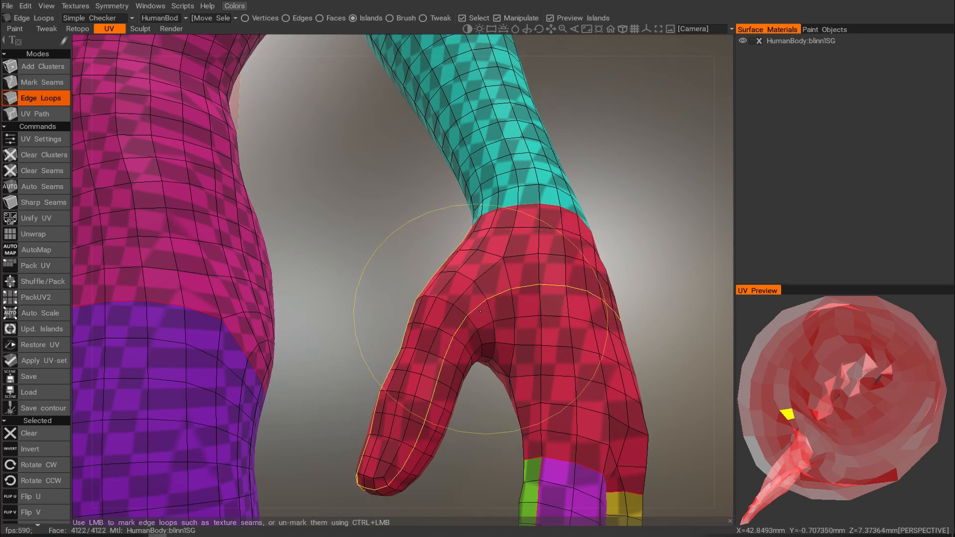
alt+drag(467, 291, 487, 312)
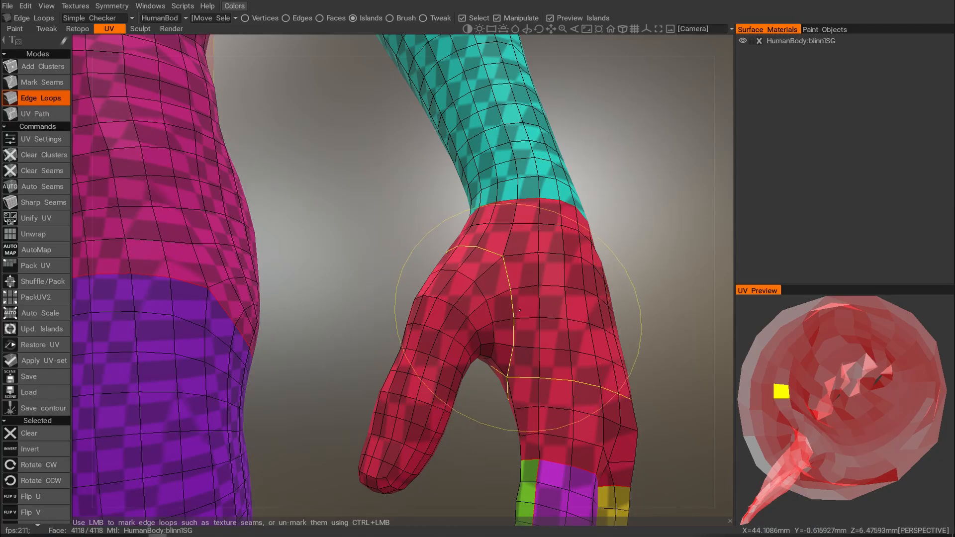
click(492, 317)
alt+right_drag(492, 317, 462, 320)
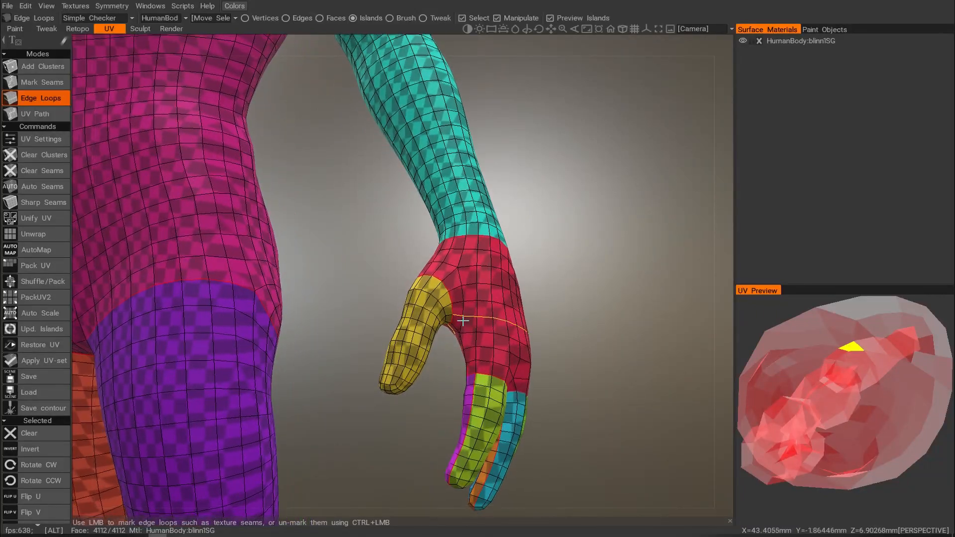
Step: Mark a lengthwise edge-loop seam along the thumb to split it into two halves
alt+middle_drag(456, 317, 451, 310)
mouse_move(438, 302)
alt+mouse_down()
mouse_move(405, 299)
mouse_move(423, 304)
alt+mouse_up()
click(426, 311)
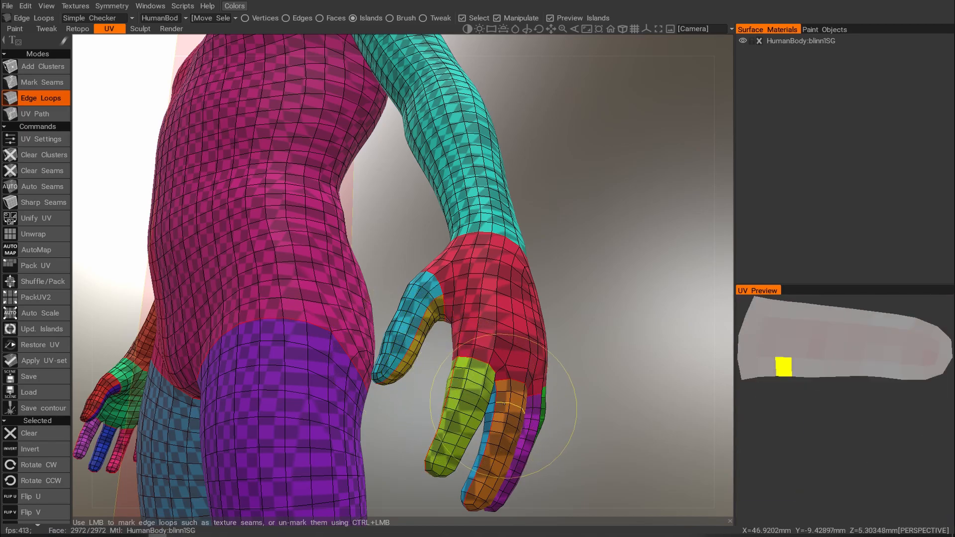
Step: Mark an edge-loop seam along the outer side of the hand from the wrist to the little finger
alt+drag(510, 393, 437, 393)
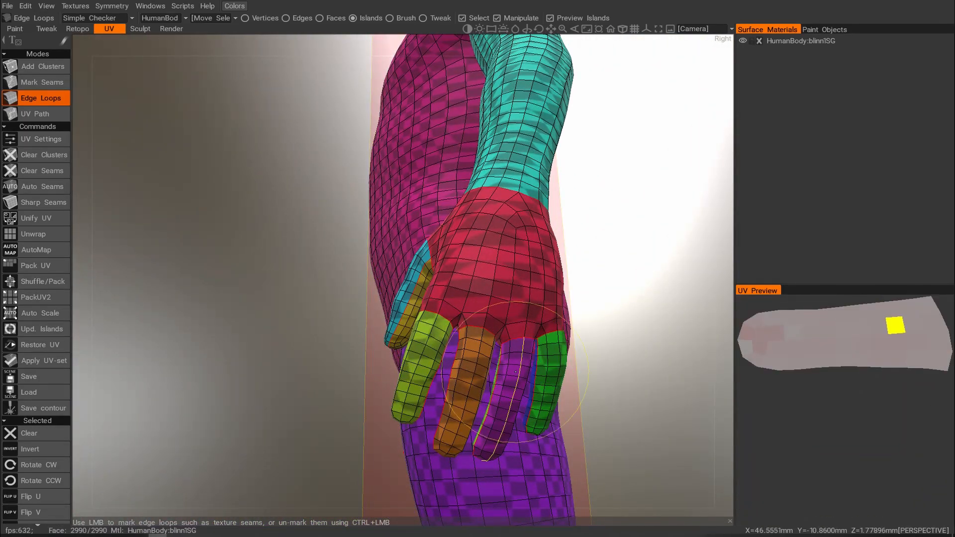
alt+drag(515, 391, 518, 358)
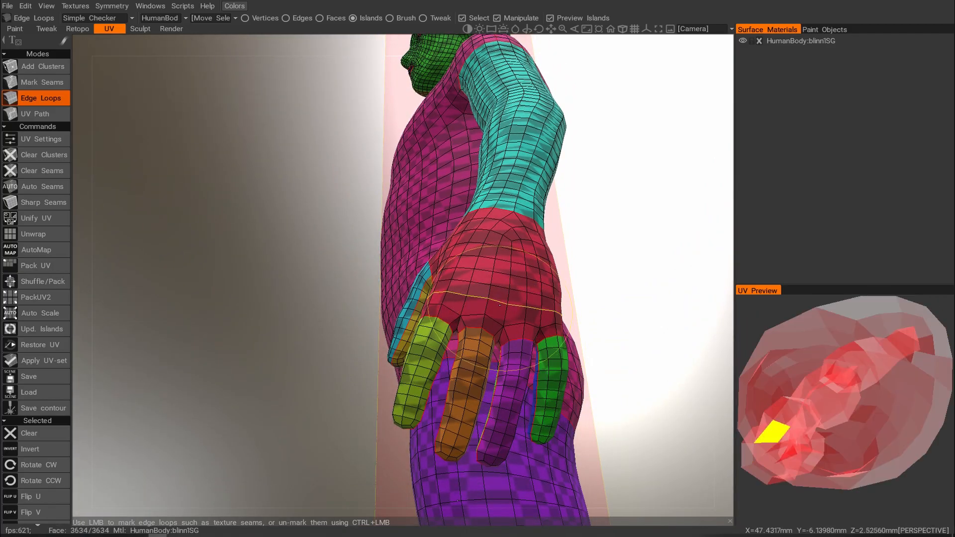
alt+right_drag(467, 302, 444, 307)
mouse_move(444, 303)
alt+mouse_down()
mouse_move(538, 313)
mouse_move(512, 329)
alt+mouse_up()
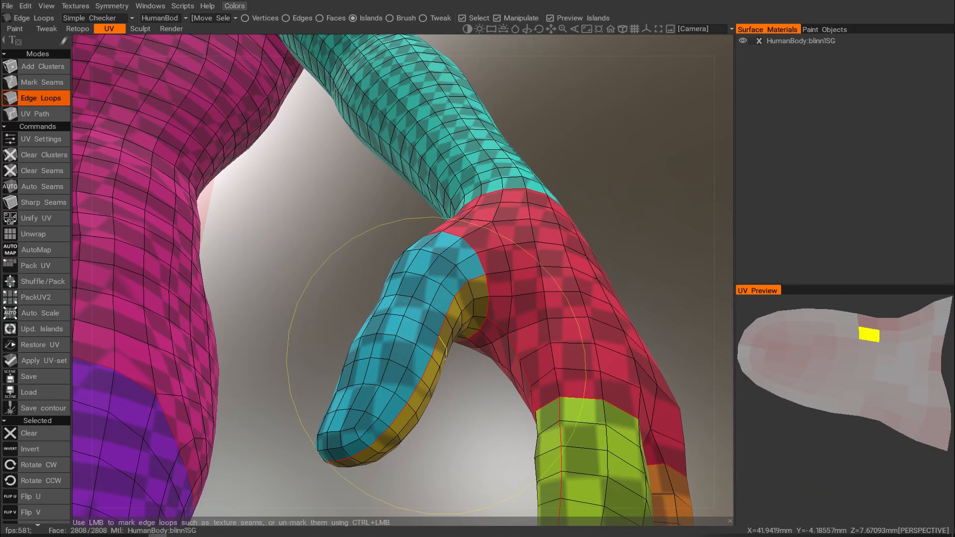
mouse_move(555, 363)
alt+mouse_down()
mouse_move(491, 355)
mouse_move(536, 360)
mouse_move(491, 306)
mouse_move(420, 315)
mouse_move(341, 305)
mouse_move(292, 274)
alt+mouse_up()
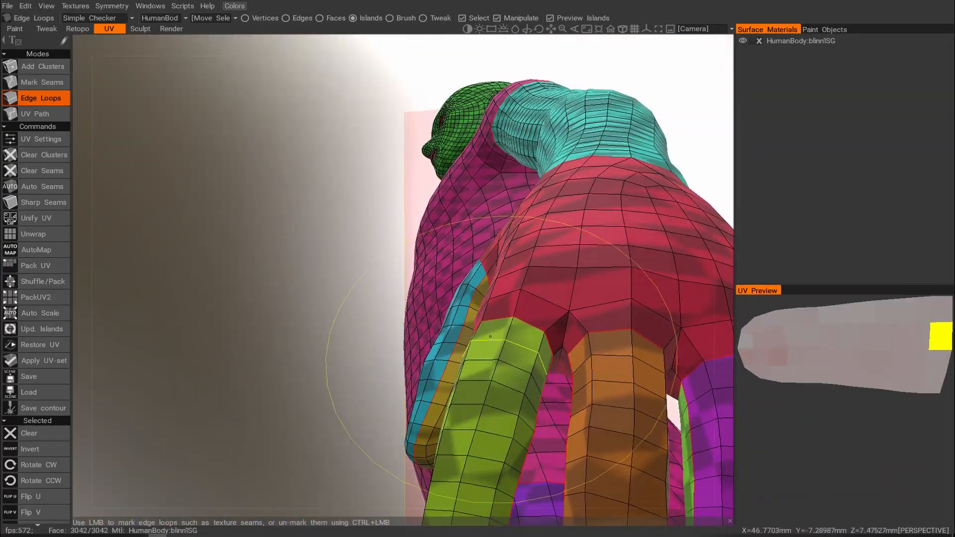
mouse_move(561, 350)
alt+mouse_down()
mouse_move(549, 339)
mouse_move(433, 327)
mouse_move(466, 323)
alt+mouse_up()
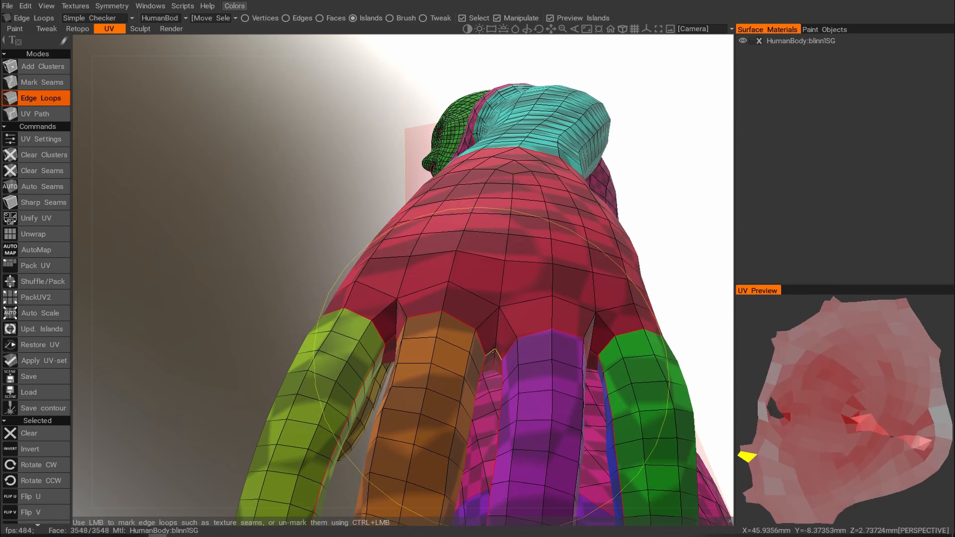
alt+drag(594, 369, 568, 361)
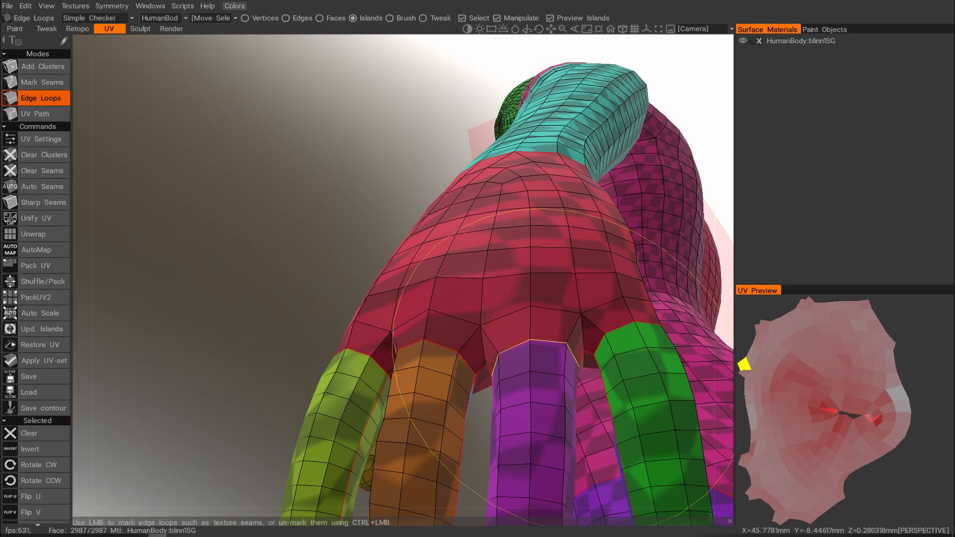
mouse_move(575, 351)
alt+mouse_down()
mouse_move(575, 310)
mouse_move(482, 343)
mouse_move(532, 336)
mouse_move(533, 356)
alt+mouse_up()
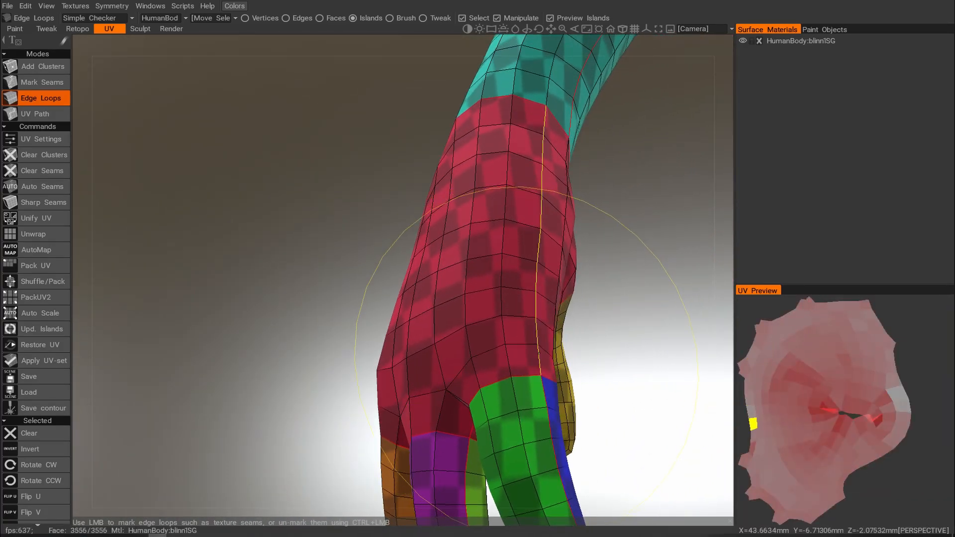
click(533, 355)
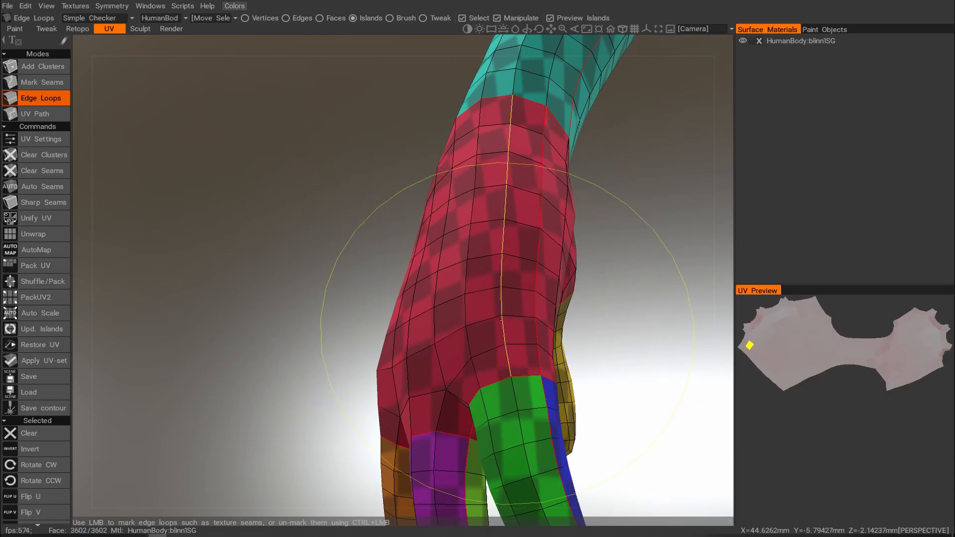
Step: Try an extra edge-loop seam at the thumb side of the wrist to split the palm from the hand's back, and undo it
mouse_move(437, 320)
alt+mouse_down()
mouse_move(345, 321)
mouse_move(382, 324)
mouse_move(393, 313)
mouse_move(450, 301)
mouse_move(551, 327)
mouse_move(590, 352)
mouse_move(607, 397)
mouse_move(403, 290)
alt+mouse_up()
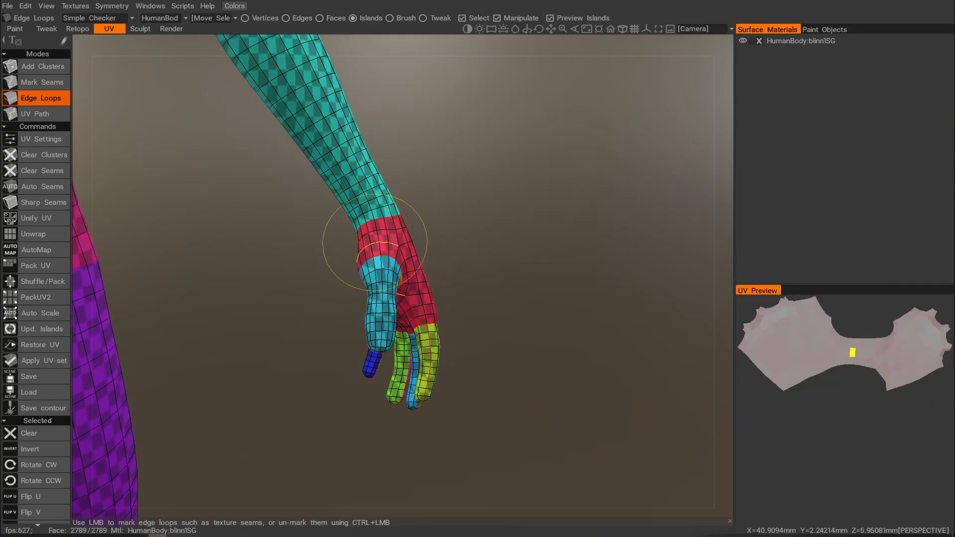
mouse_move(377, 243)
alt+mouse_down()
mouse_move(420, 240)
mouse_move(395, 243)
alt+mouse_up()
click(348, 246)
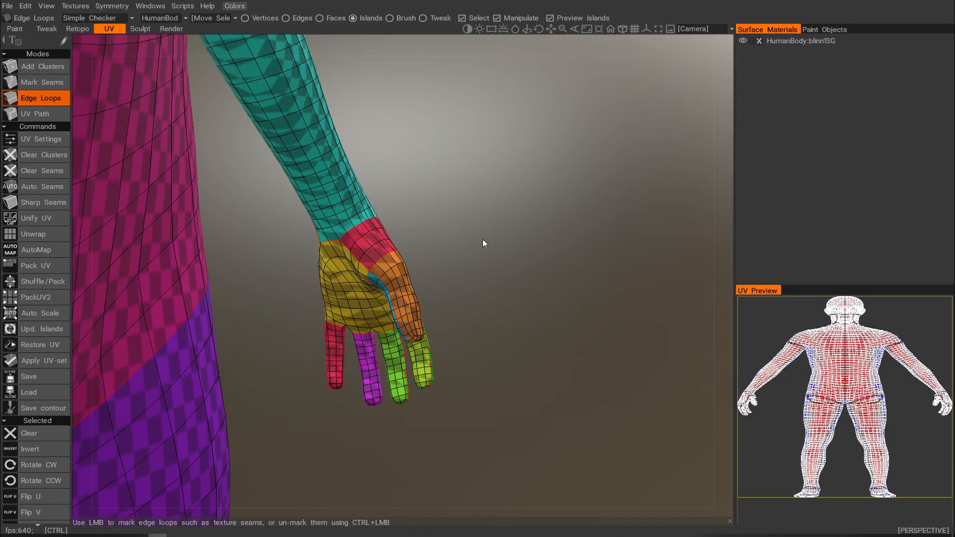
key(ctrl+z)
Step: Examine the seams and island colours over the whole body from the front and side
alt+drag(450, 252, 350, 272)
scroll(349, 272, down, 5)
alt+middle_drag(346, 269, 393, 355)
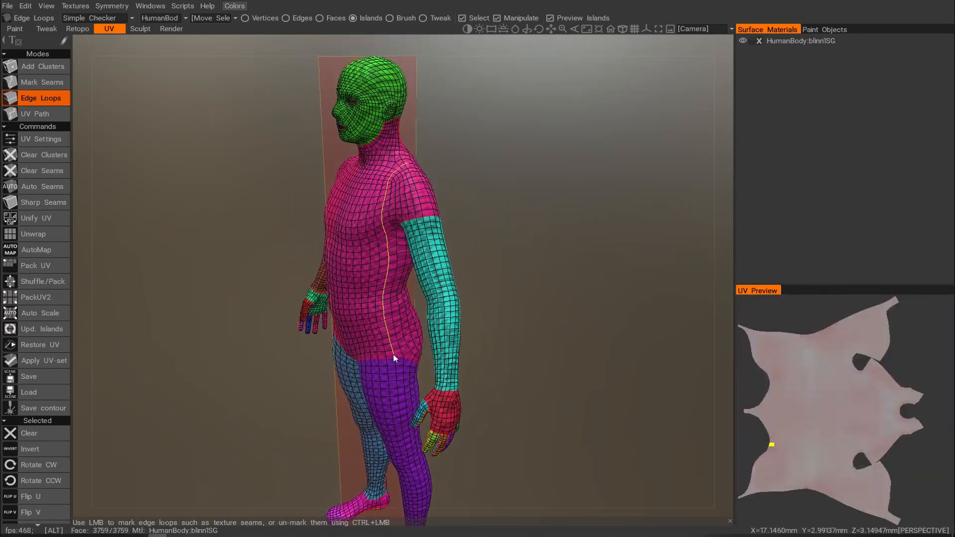
alt+drag(393, 354, 434, 318)
alt+right_drag(434, 318, 384, 314)
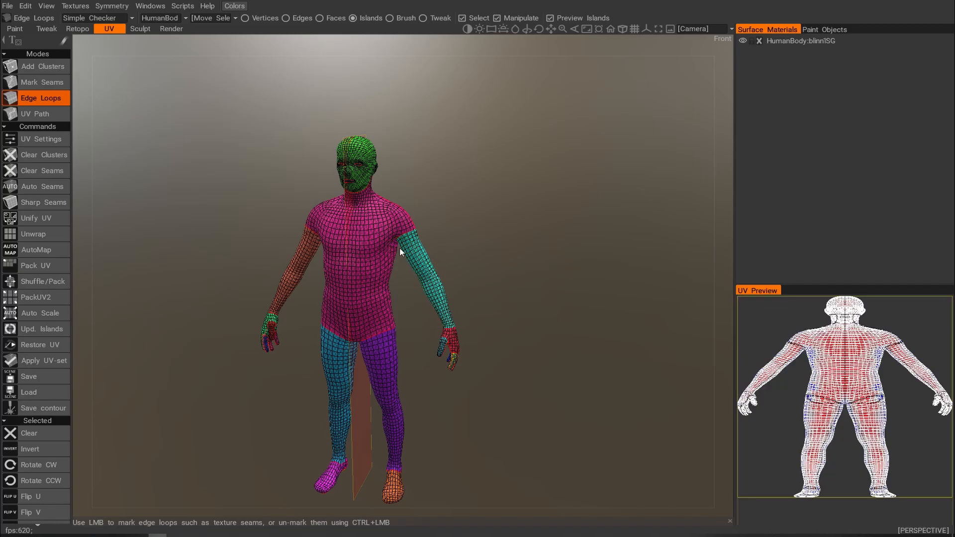
alt+right_drag(363, 275, 433, 281)
alt+drag(433, 282, 350, 292)
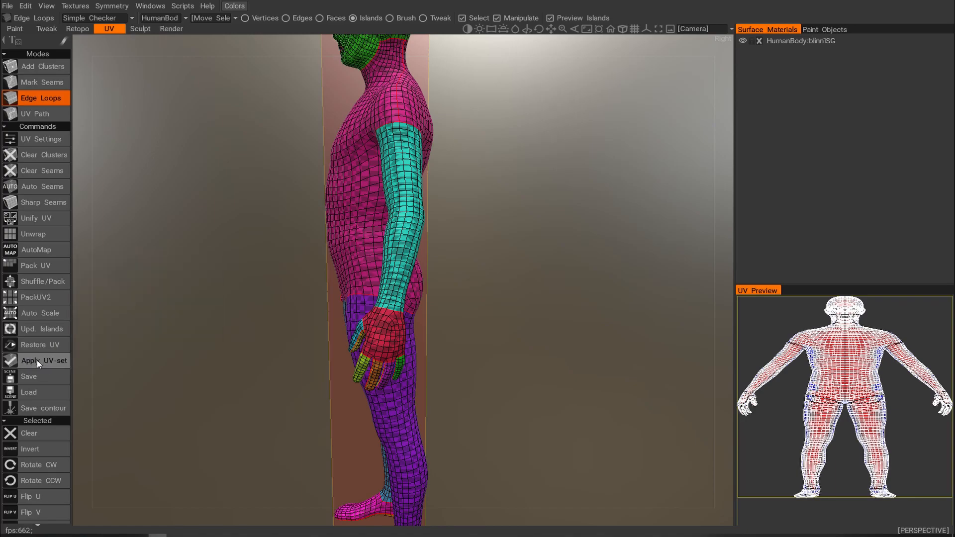
Step: Unwrap all the islands and repack them repeatedly with Pack UV to rearrange the UV layout
click(28, 233)
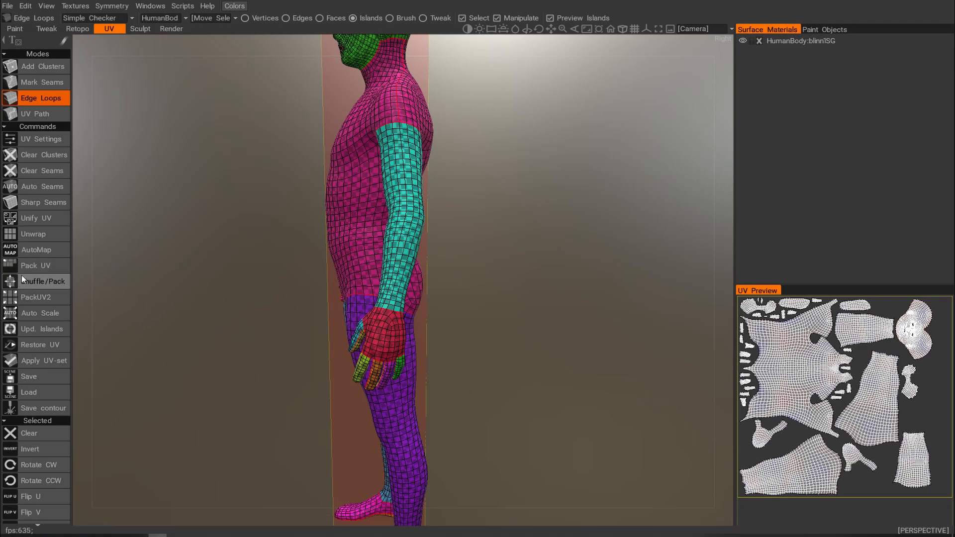
click(35, 266)
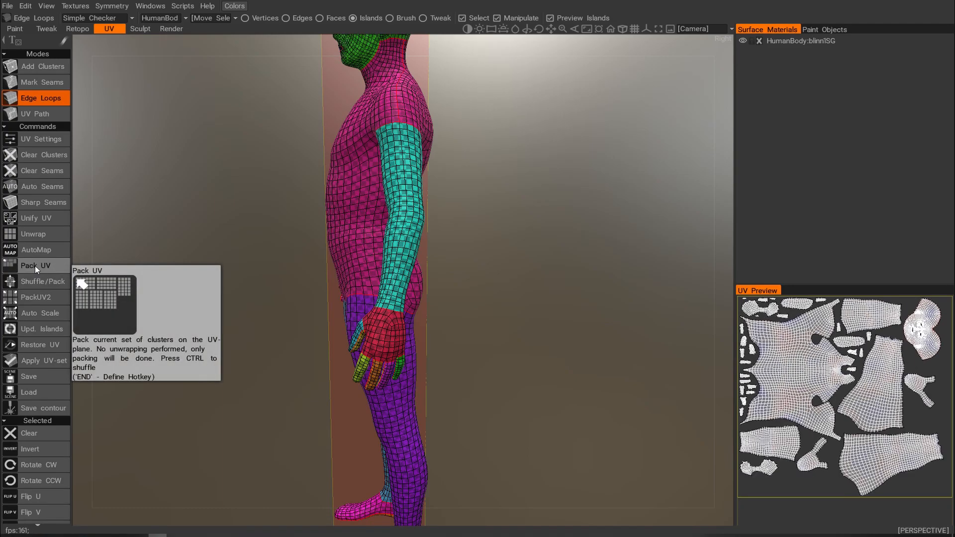
click(35, 266)
click(35, 266)
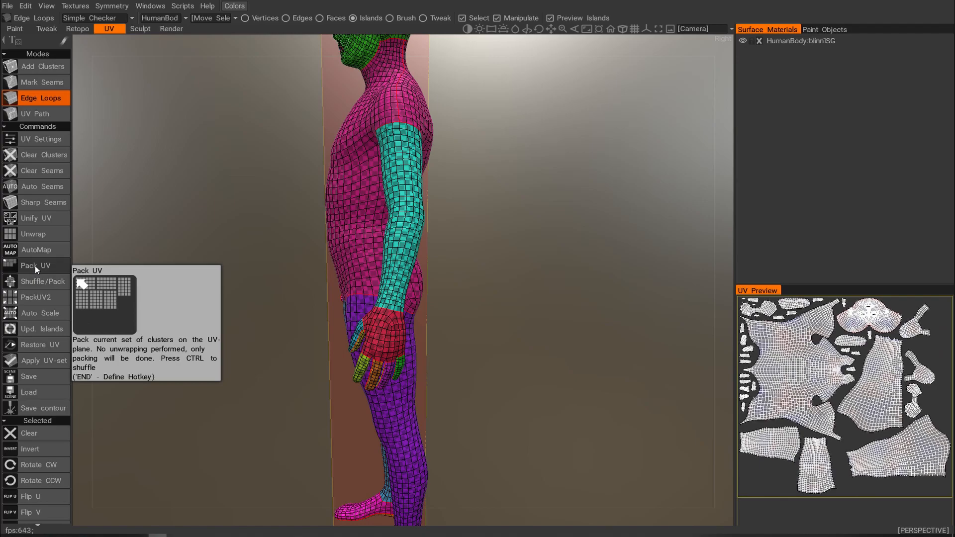
click(35, 265)
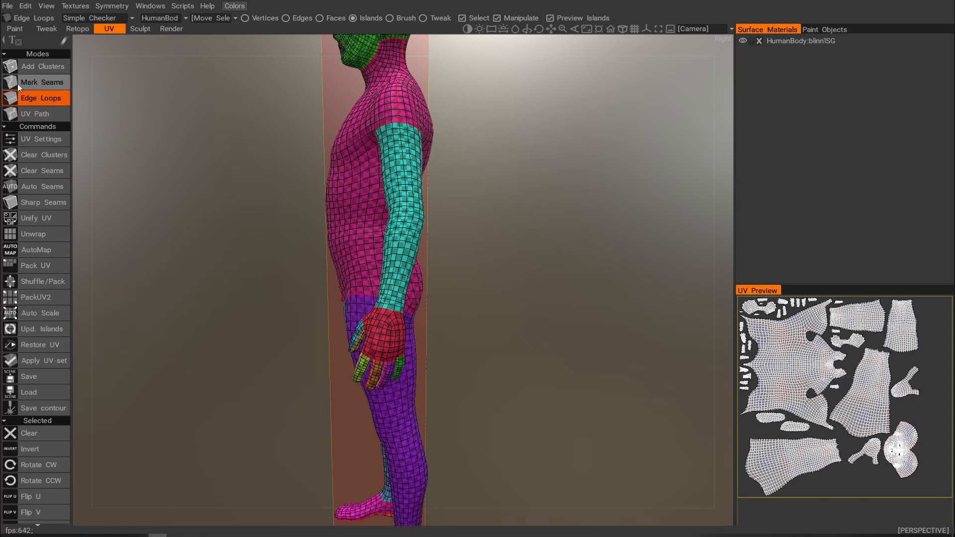
Step: Apply the new UV set to the body and switch to the Paint room, accepting the UV changes there as well
click(14, 363)
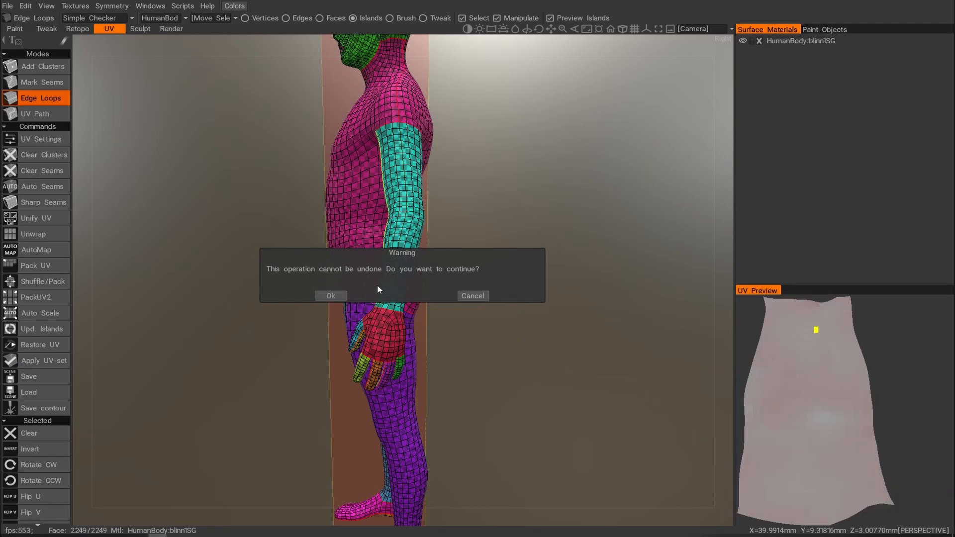
click(330, 296)
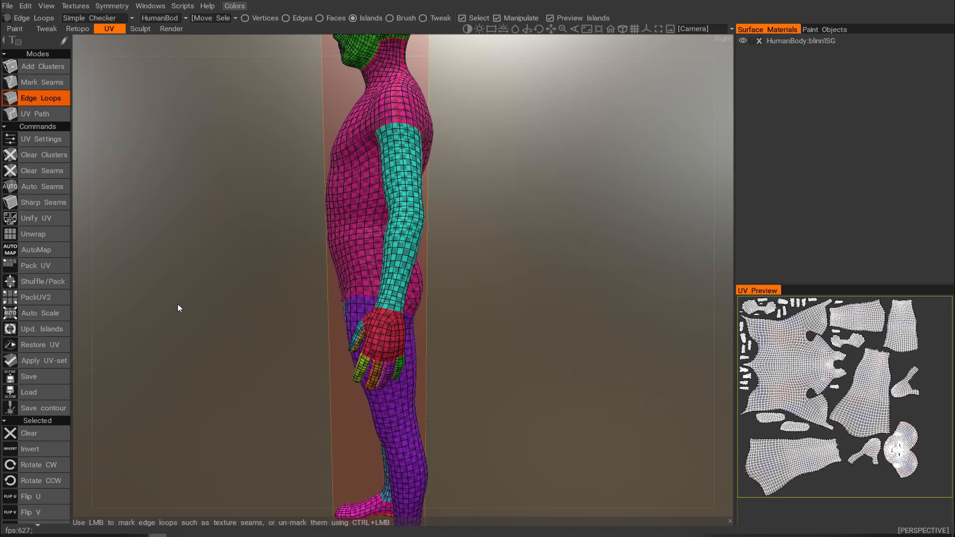
alt+right_drag(281, 319, 230, 311)
alt+drag(230, 312, 312, 305)
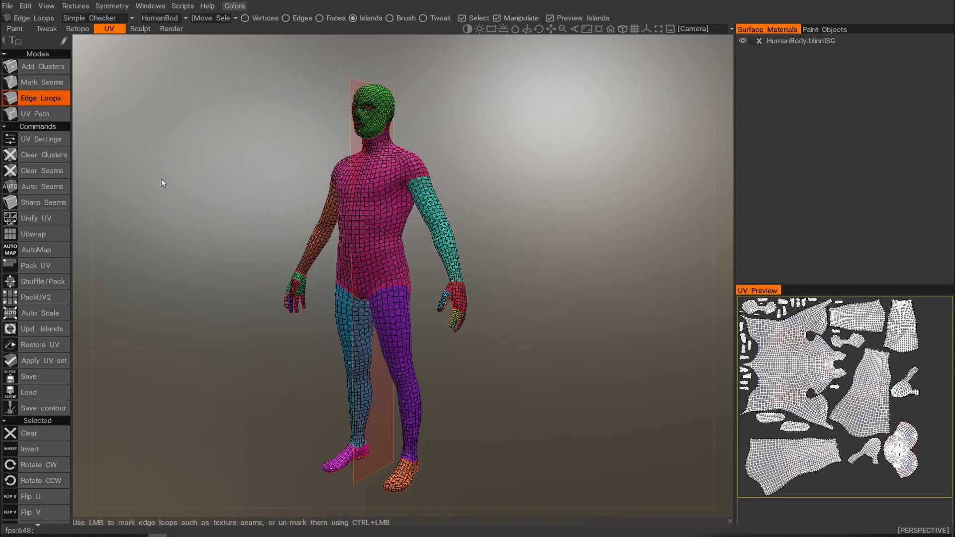
click(9, 31)
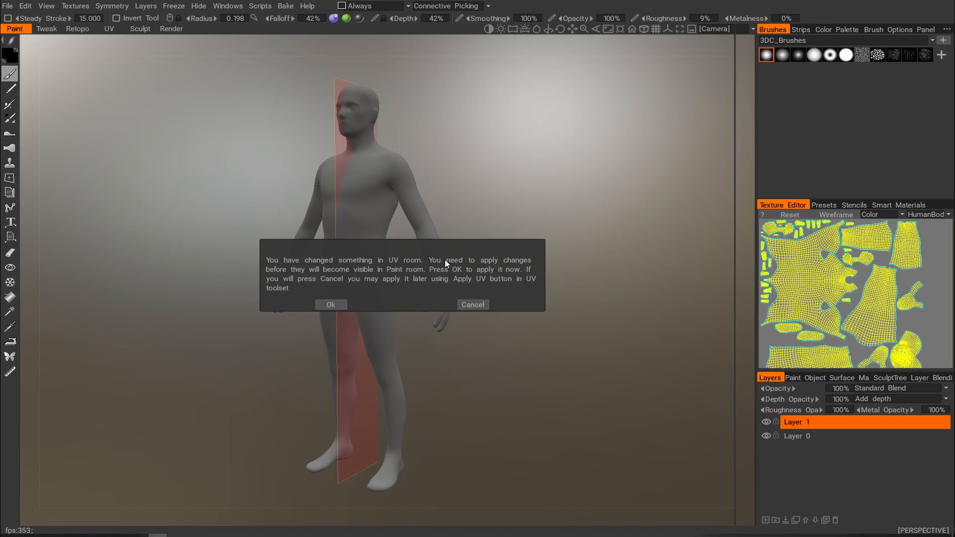
click(331, 305)
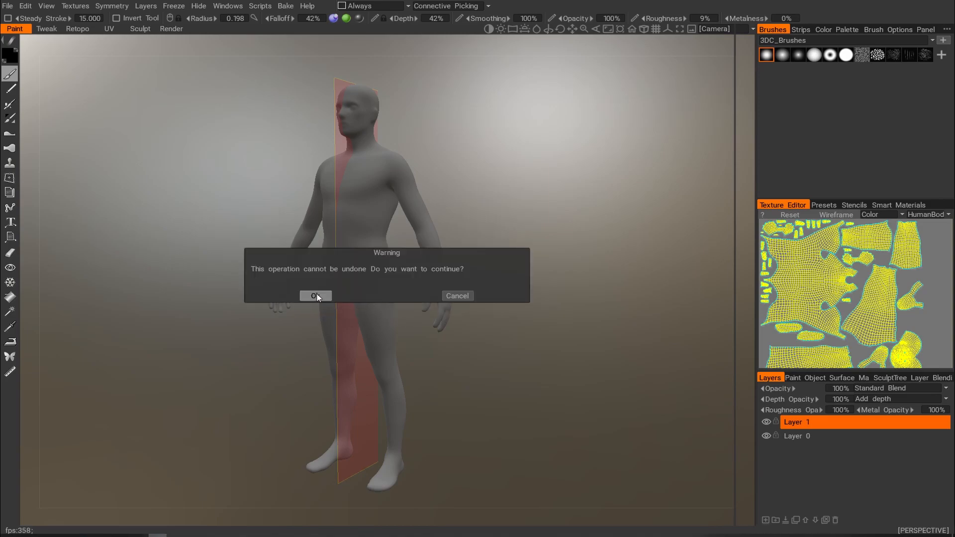
click(316, 296)
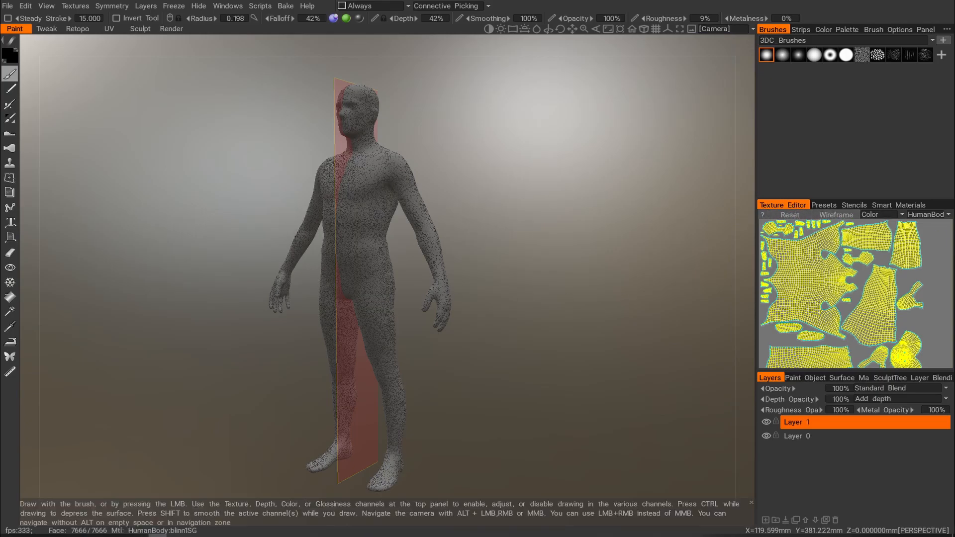
Step: Browse the presets, stencils and smart materials available for painting the body, and view the model from the side
alt+right_drag(389, 206, 538, 287)
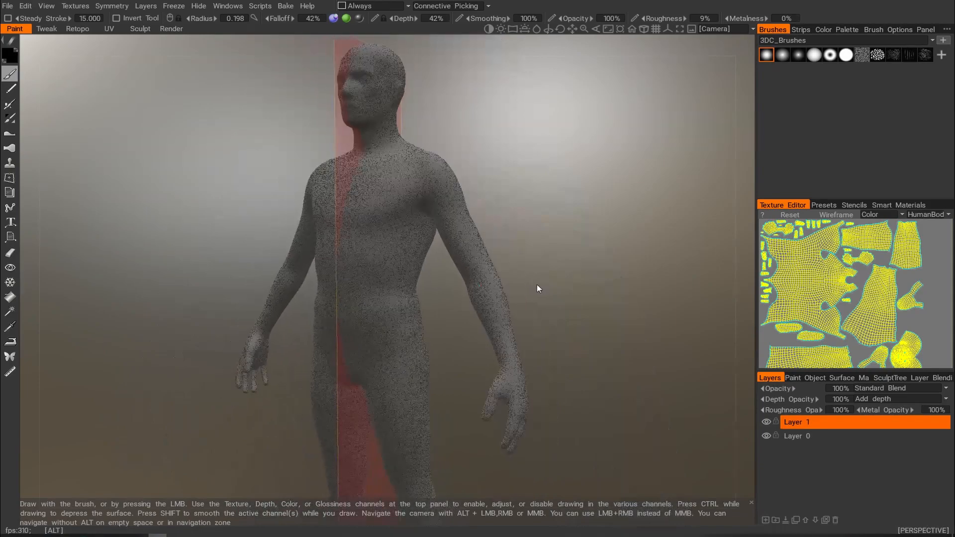
click(824, 206)
click(853, 211)
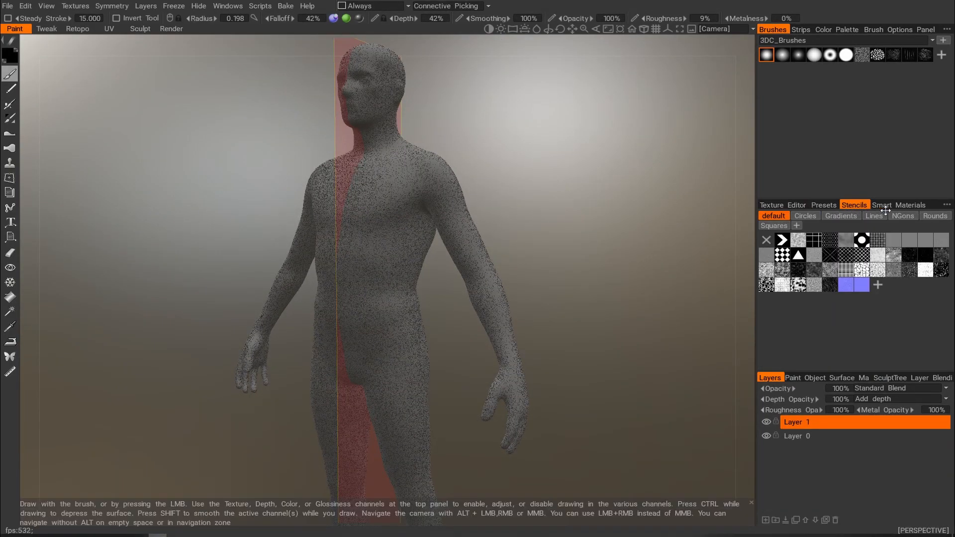
click(893, 211)
alt+drag(549, 228, 523, 243)
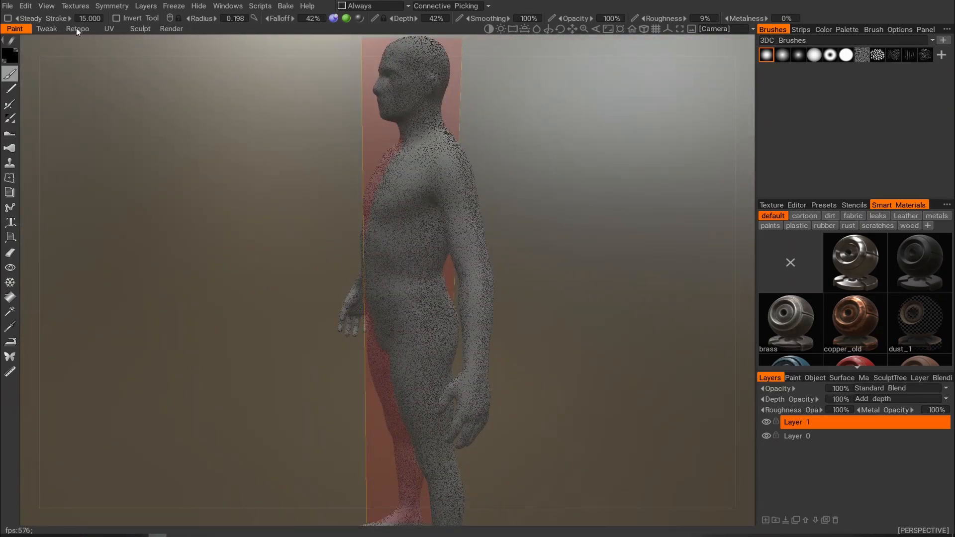
Step: Enlarge the brush radius to 13.035 and paint a symmetrical test stroke down the chest
alt+drag(332, 149, 478, 159)
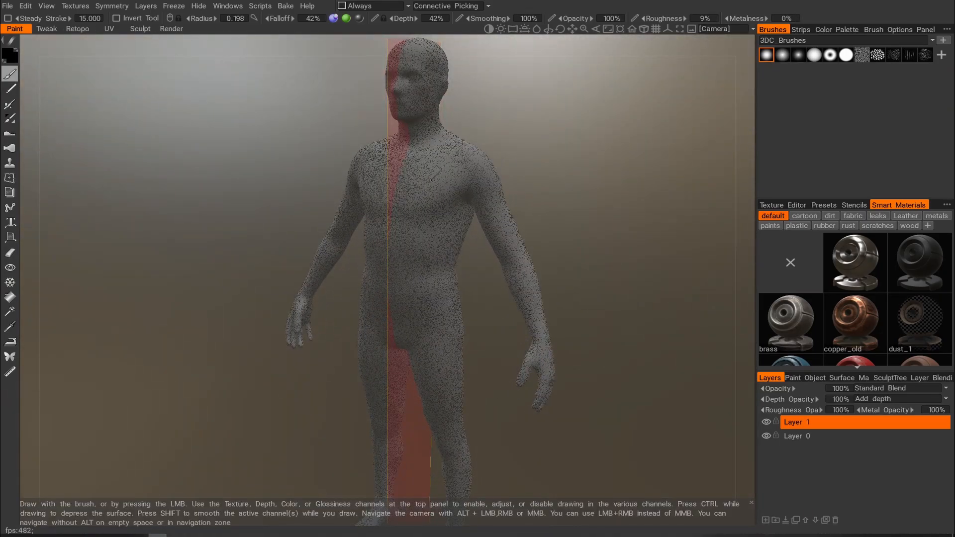
right_drag(414, 199, 462, 205)
mouse_move(432, 174)
mouse_down()
mouse_move(381, 259)
mouse_move(463, 127)
mouse_up()
mouse_move(407, 191)
alt+mouse_down()
mouse_move(367, 216)
mouse_move(290, 179)
mouse_move(301, 194)
mouse_move(507, 213)
alt+mouse_up()
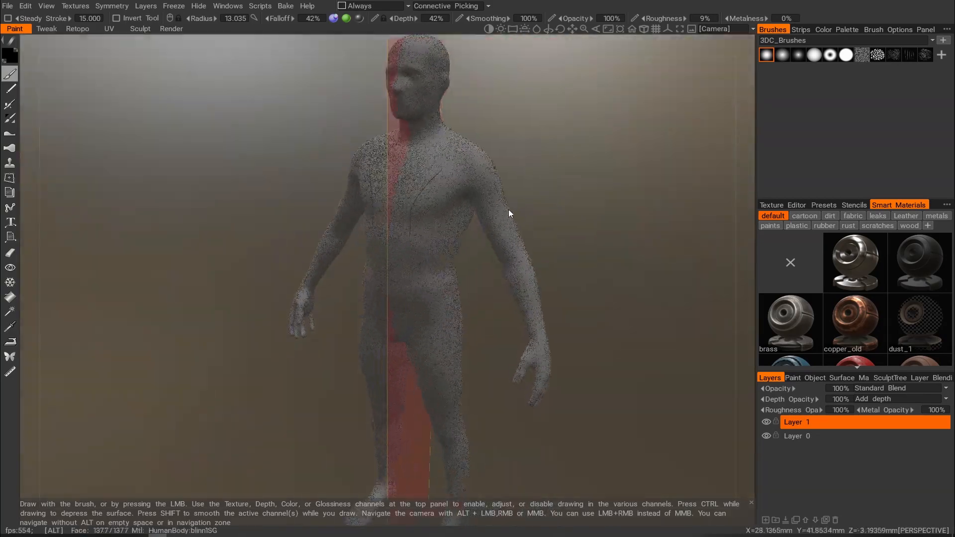
scroll(513, 214, up, 4)
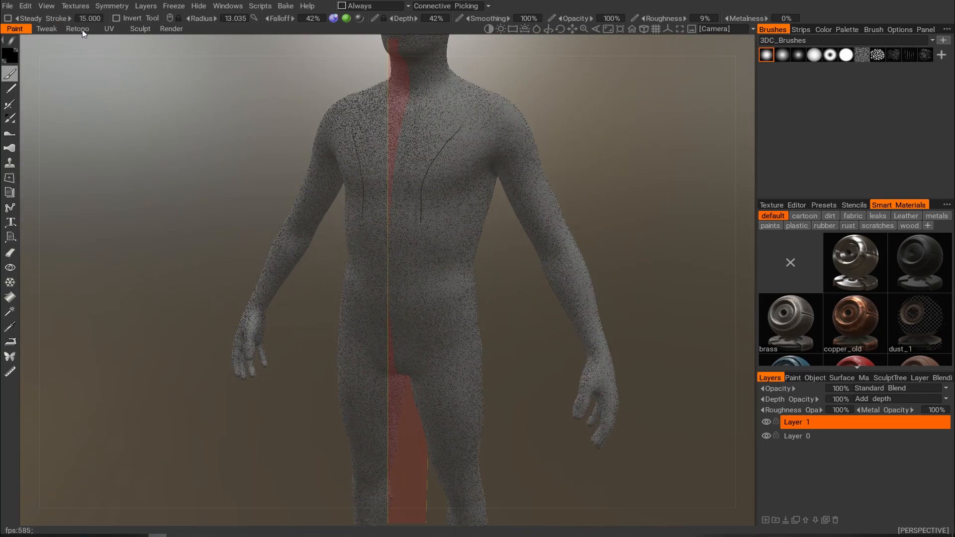
Step: Return to the UV room and set up an Export Objects & Textures export with geometry only, without textures
click(109, 29)
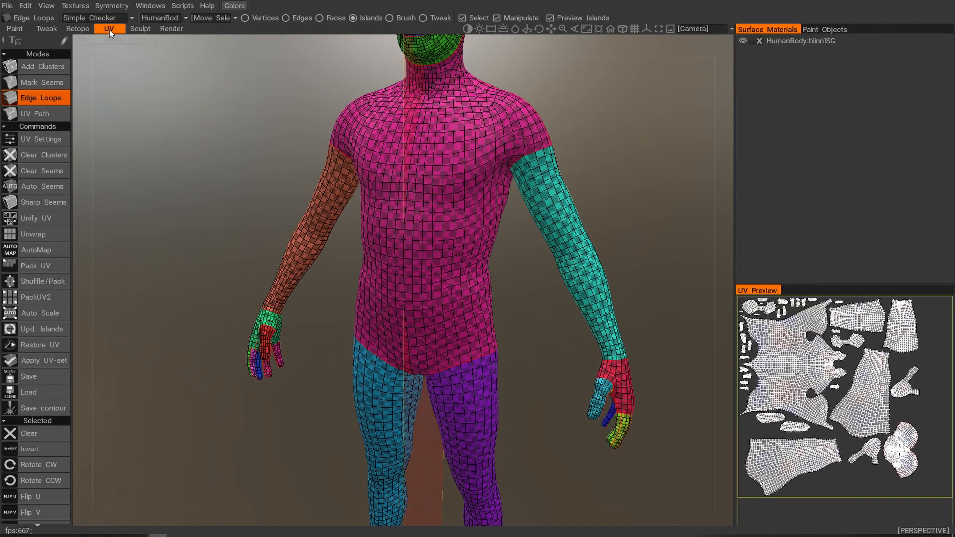
click(7, 6)
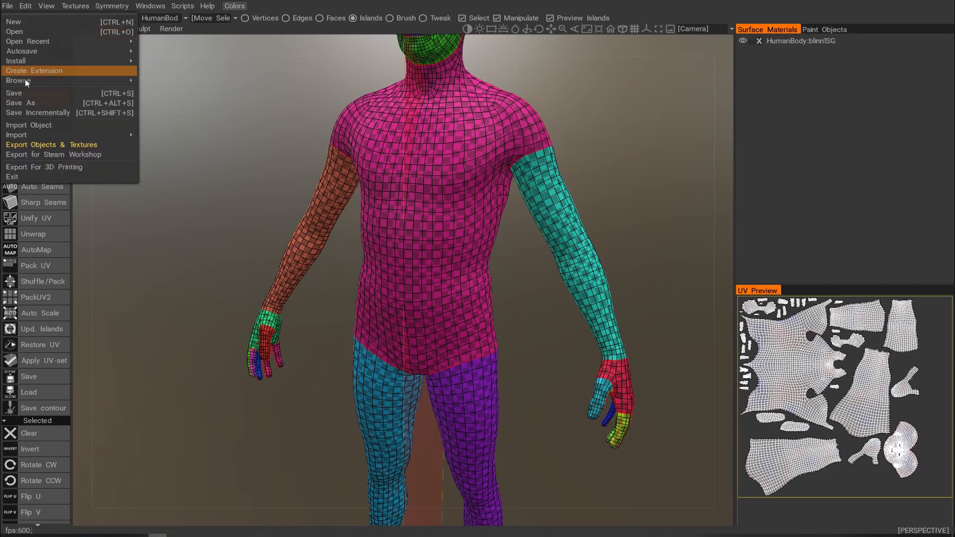
click(52, 144)
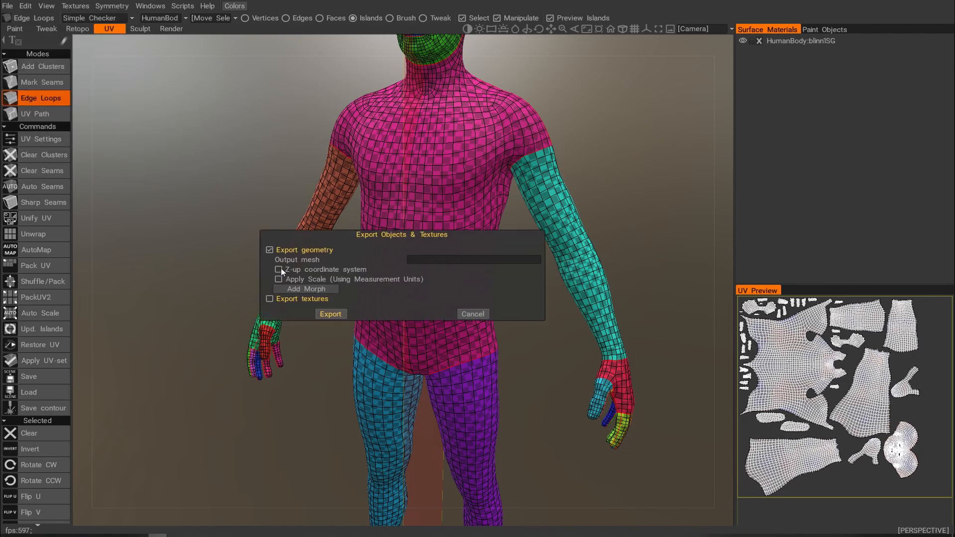
click(270, 299)
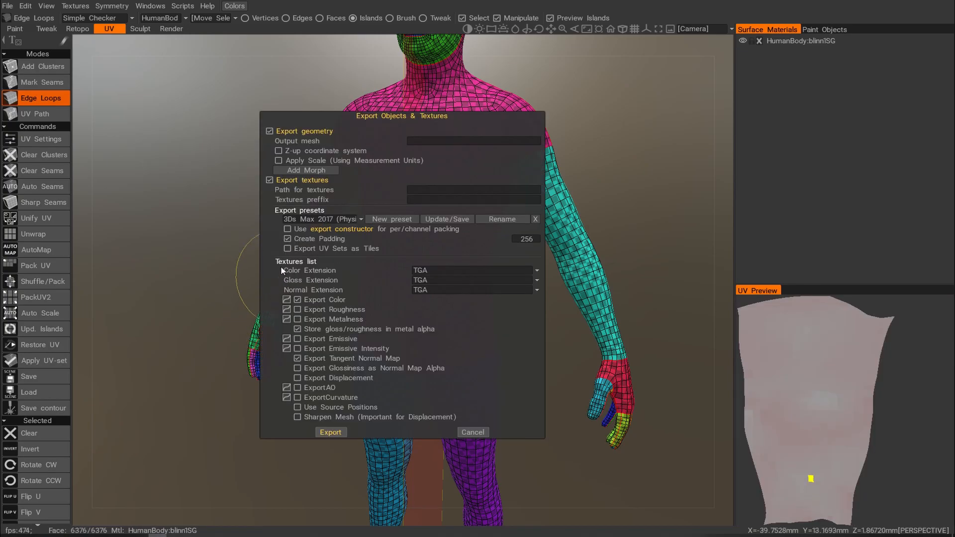
click(269, 181)
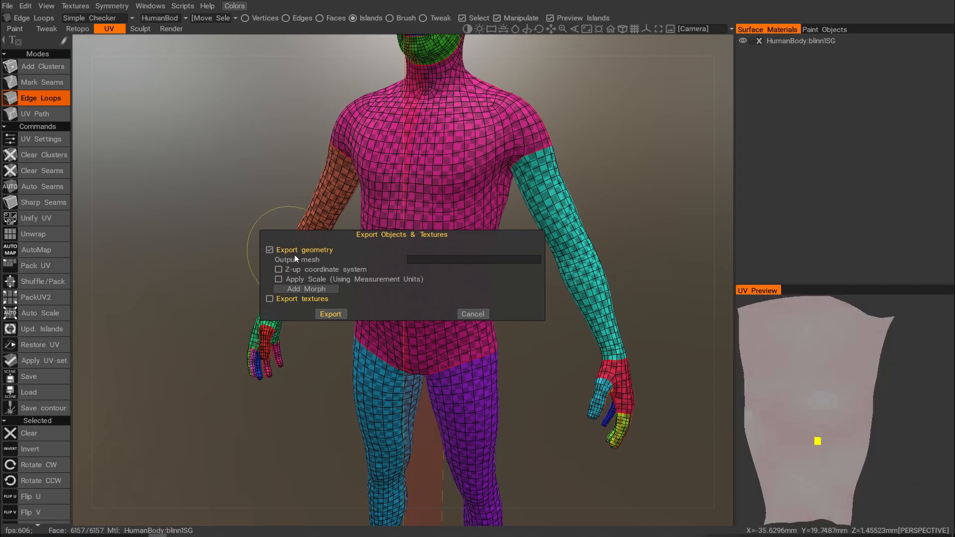
click(270, 249)
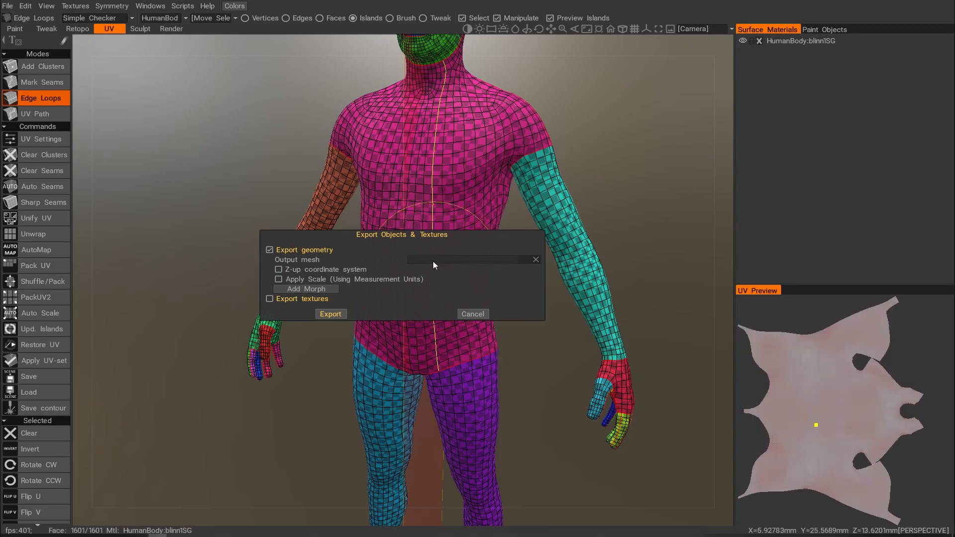
Step: Set the output mesh to From_coat_to_maya in obj format on the Desktop and export it
click(425, 260)
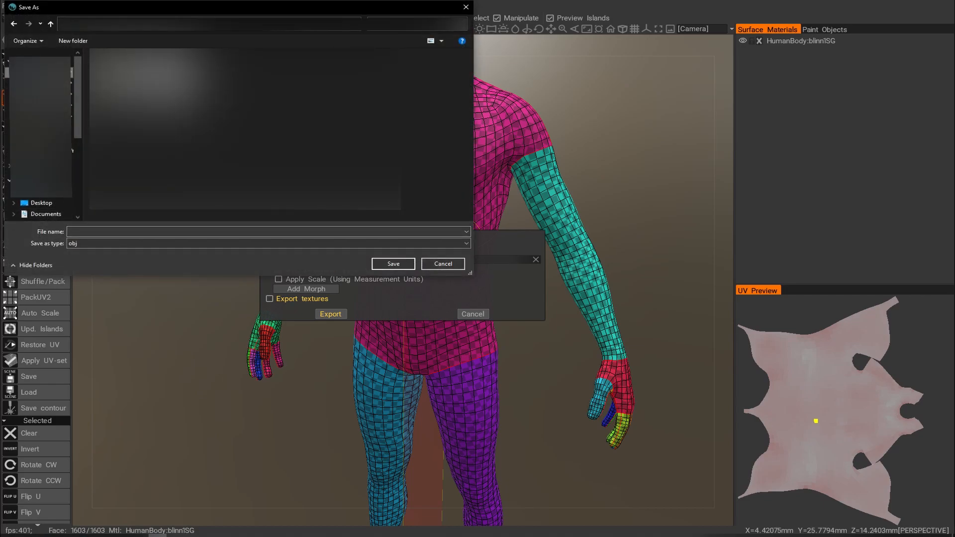
click(94, 233)
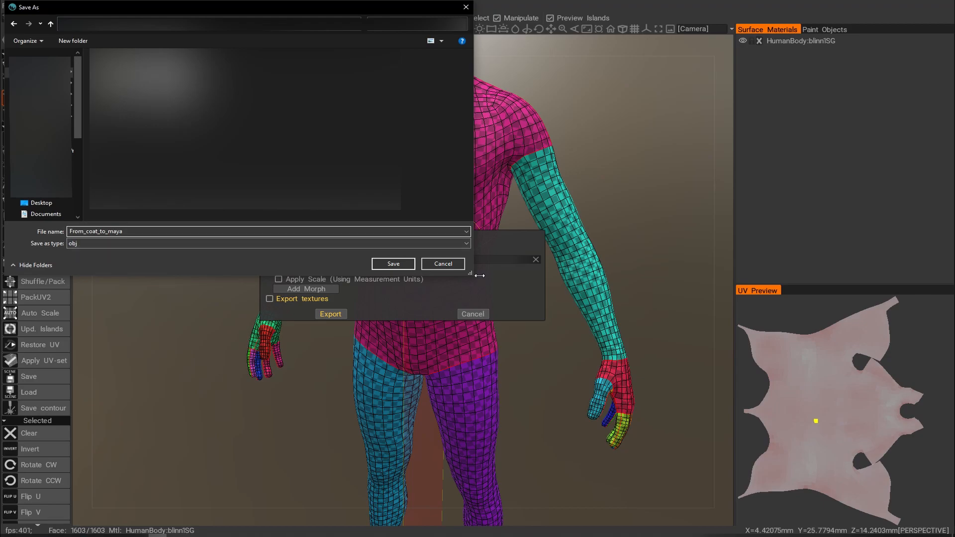
click(393, 264)
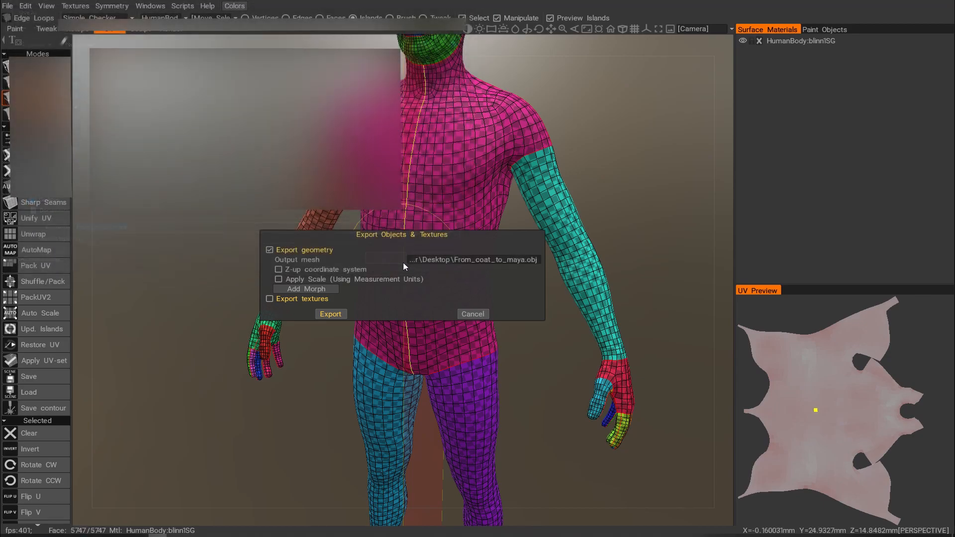
click(337, 314)
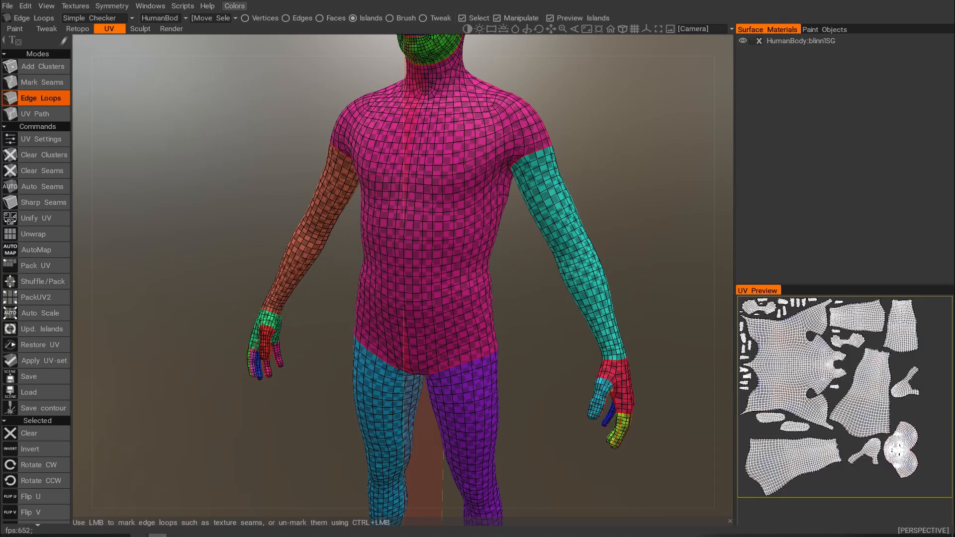
Step: Switch to Maya, start a new empty scene without the old body, and close the UV Editor
click(240, 493)
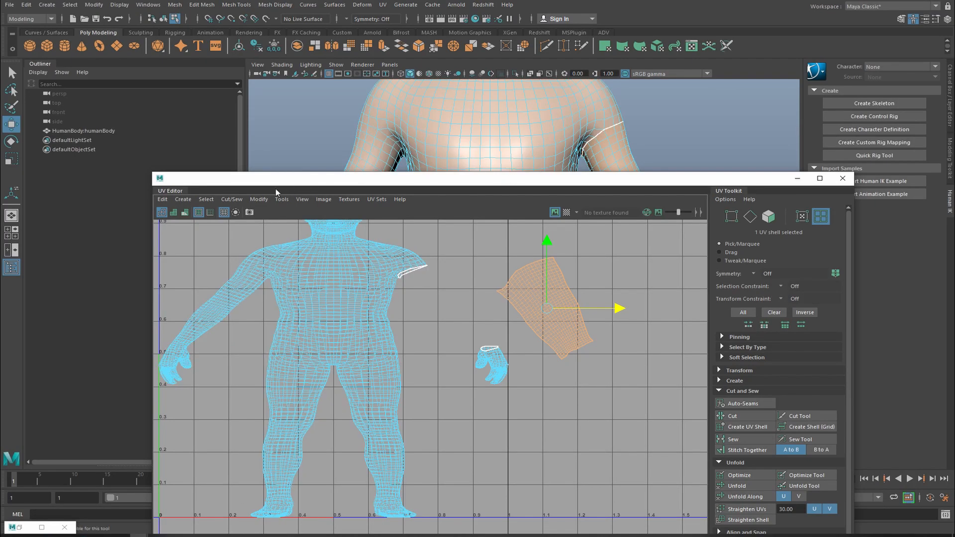
click(18, 6)
key(Escape)
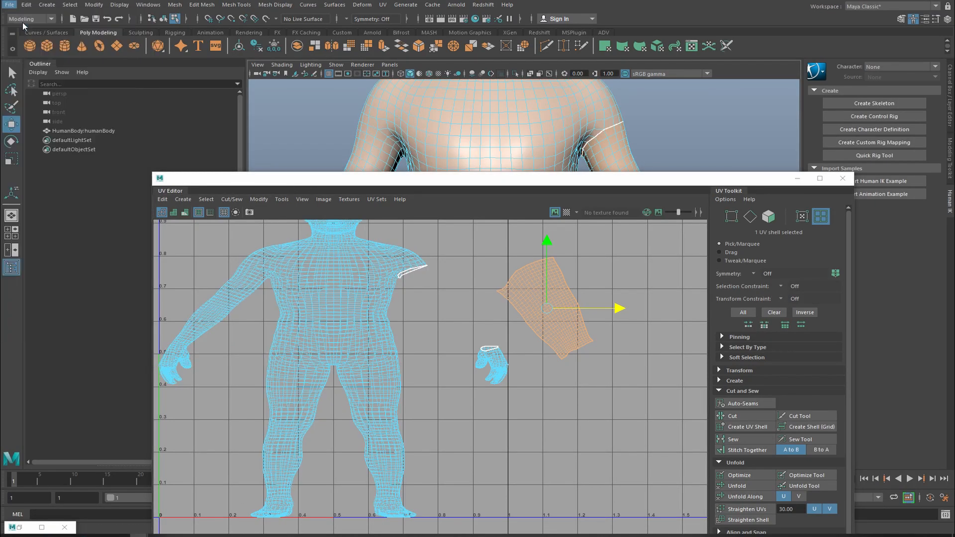
click(478, 268)
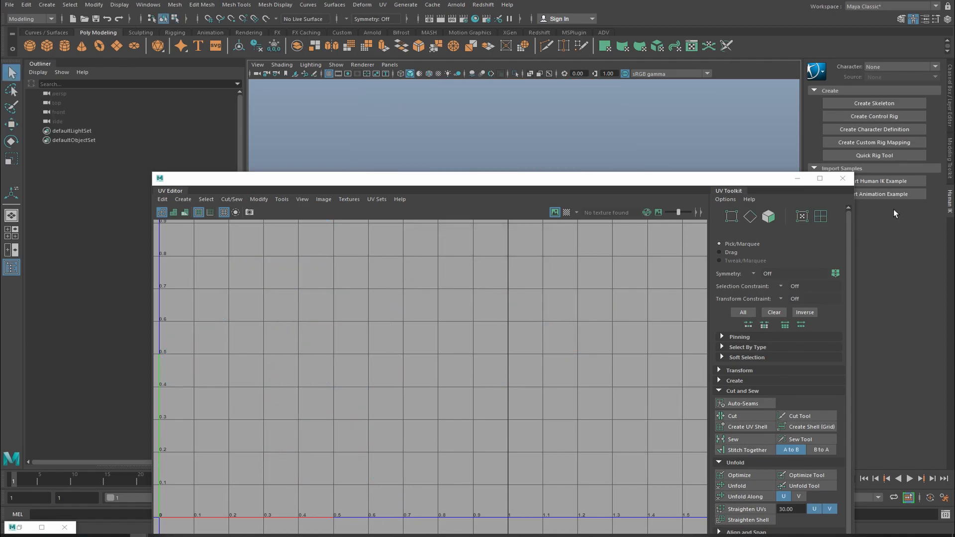
click(842, 178)
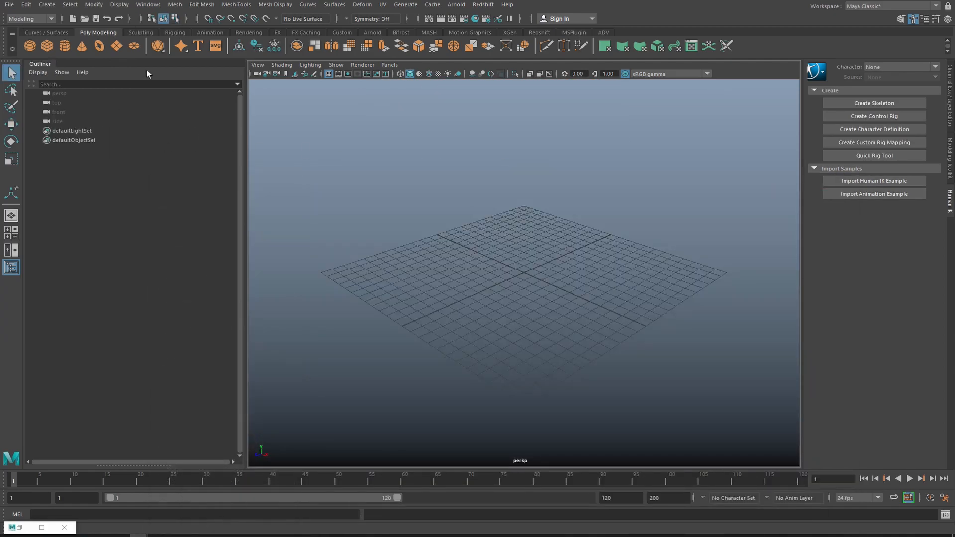
Step: Import From_coat_to_maya.obj from the Desktop into the scene, using OBJ as the file type
click(12, 6)
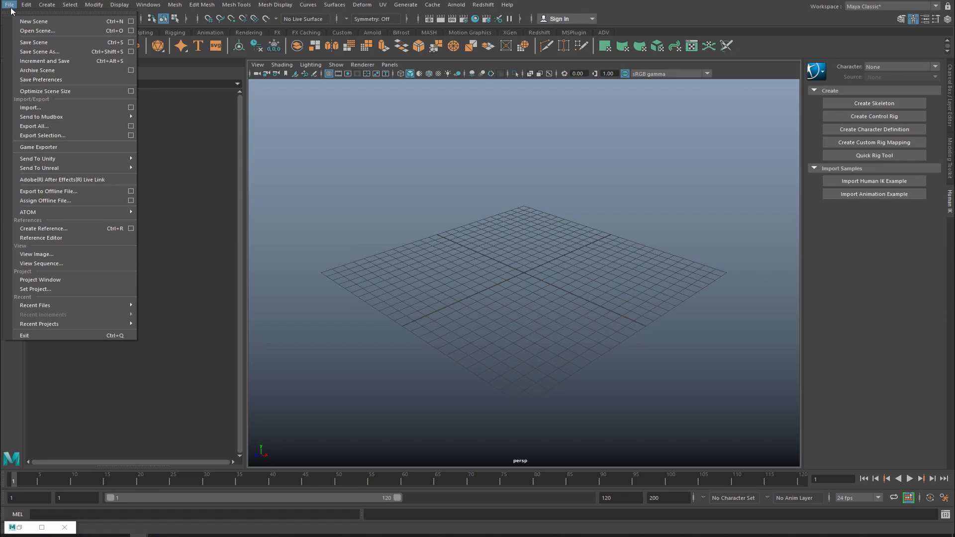
click(40, 108)
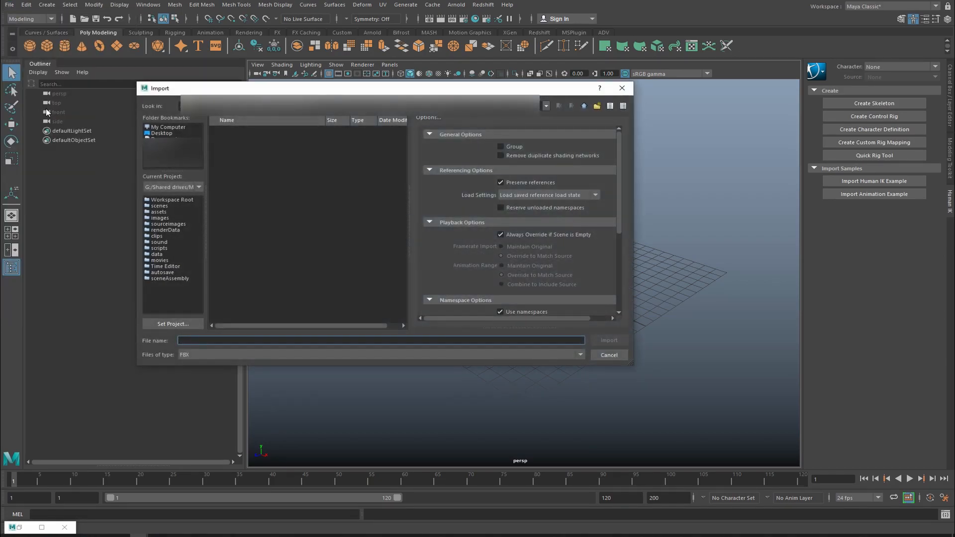
click(170, 133)
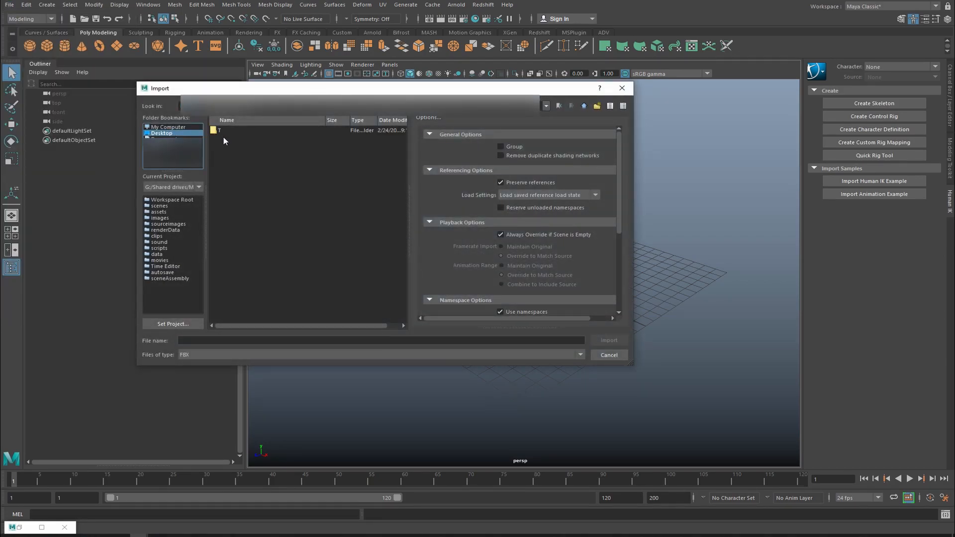
click(236, 356)
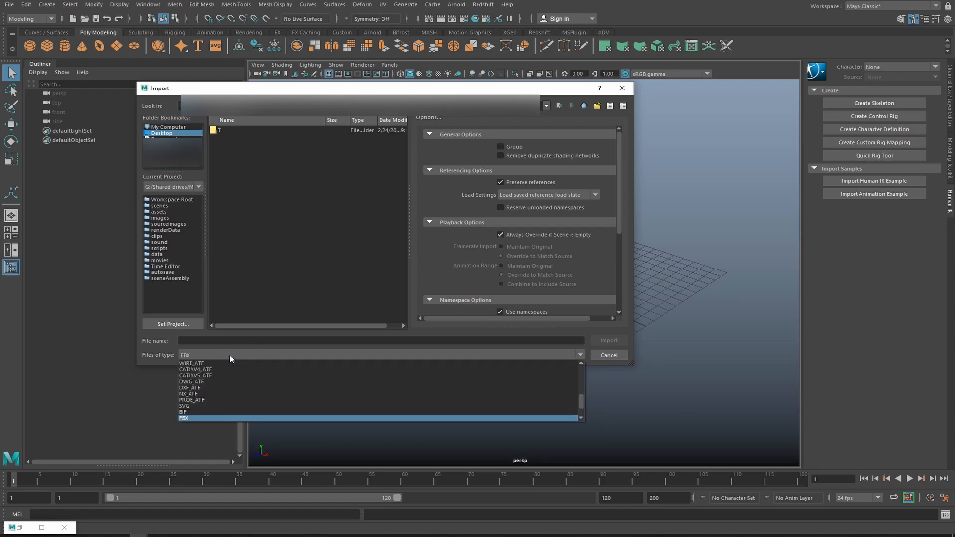
scroll(205, 414, down, 2)
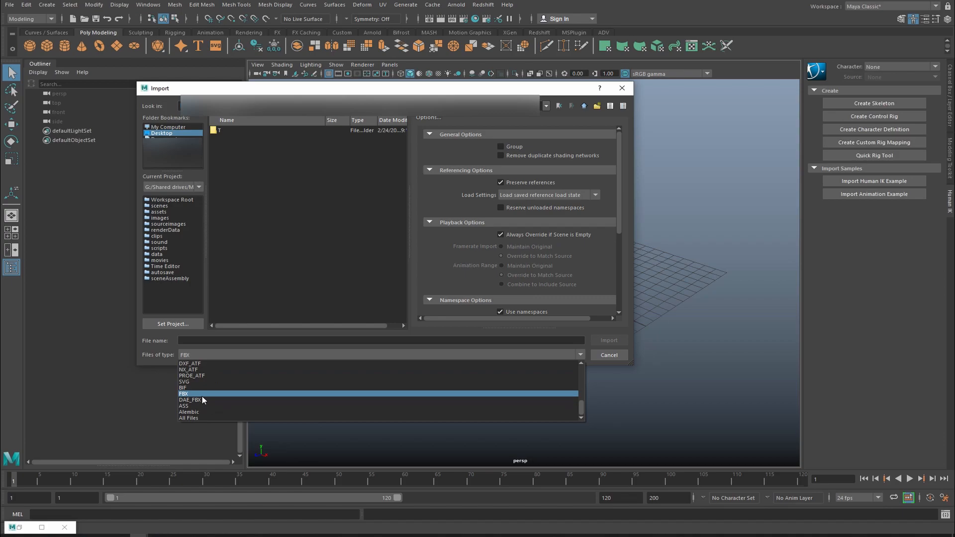
scroll(203, 400, up, 10)
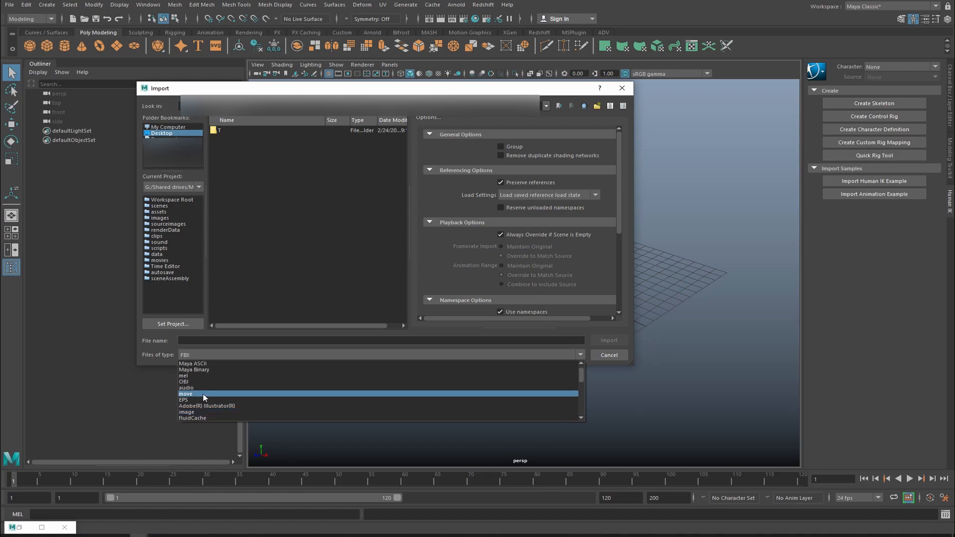
click(196, 382)
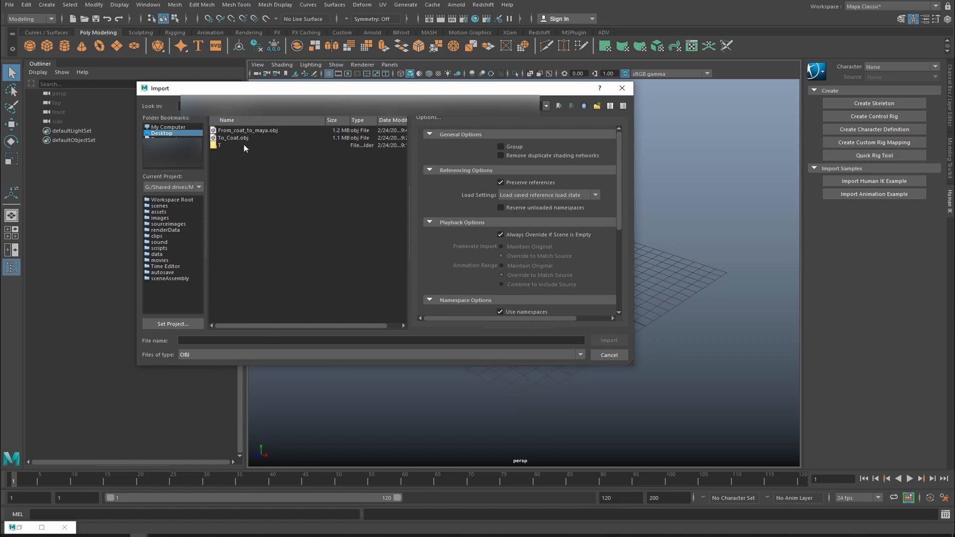
click(243, 131)
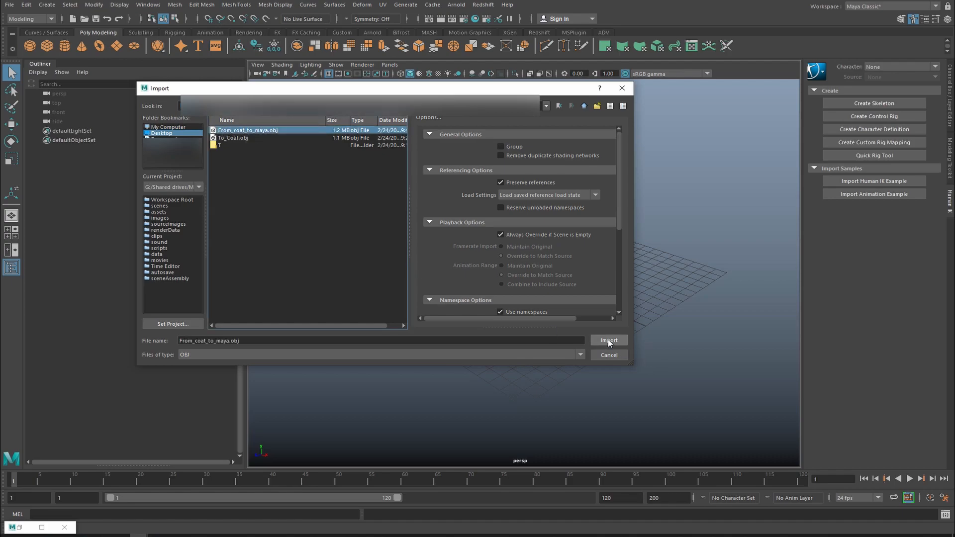
click(608, 341)
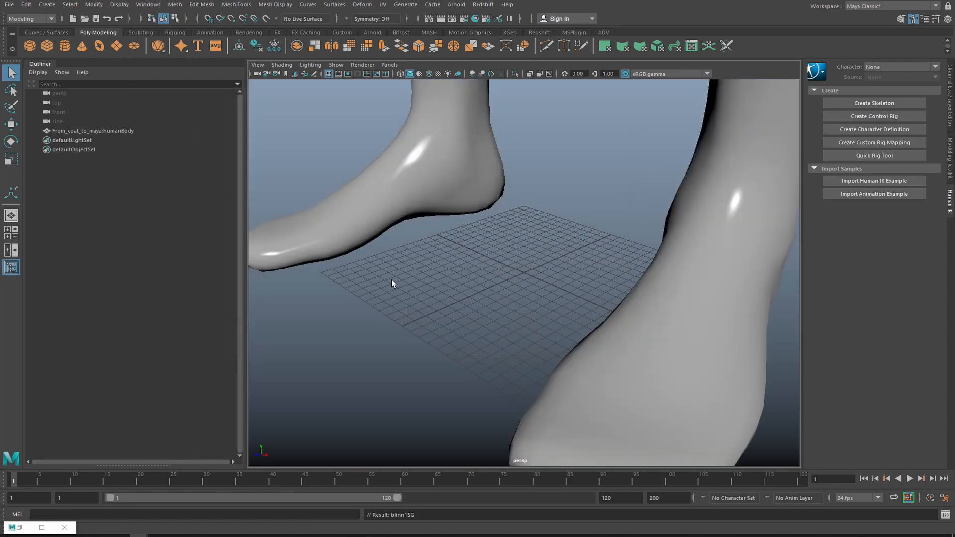
Step: Select the imported human body, frame it in the perspective view and open the UV Editor for it
scroll(391, 282, down, 5)
click(607, 213)
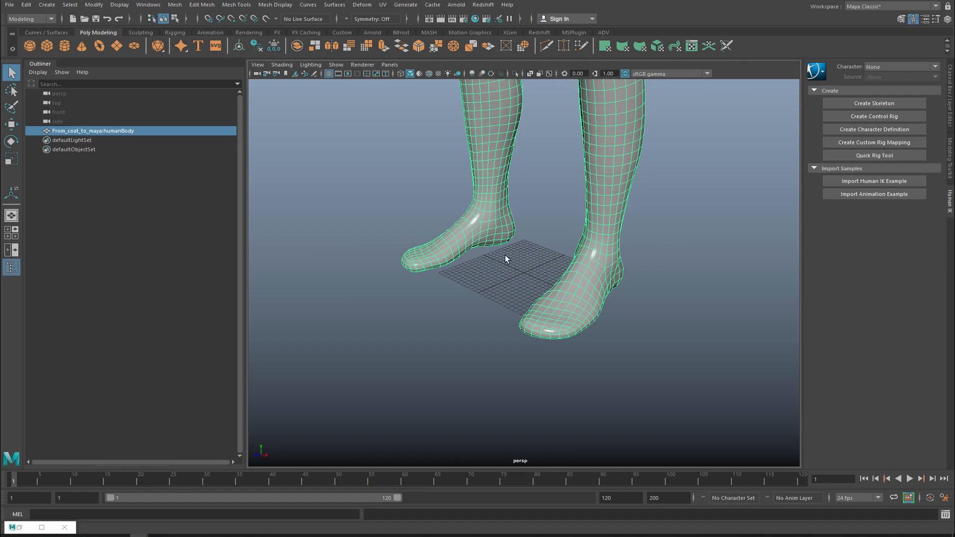
key(f)
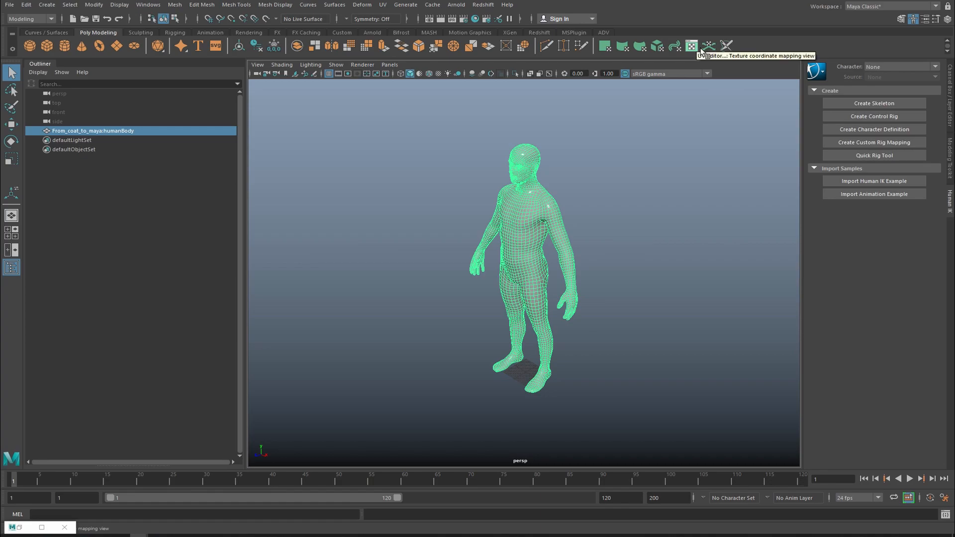
click(31, 20)
click(25, 26)
click(383, 5)
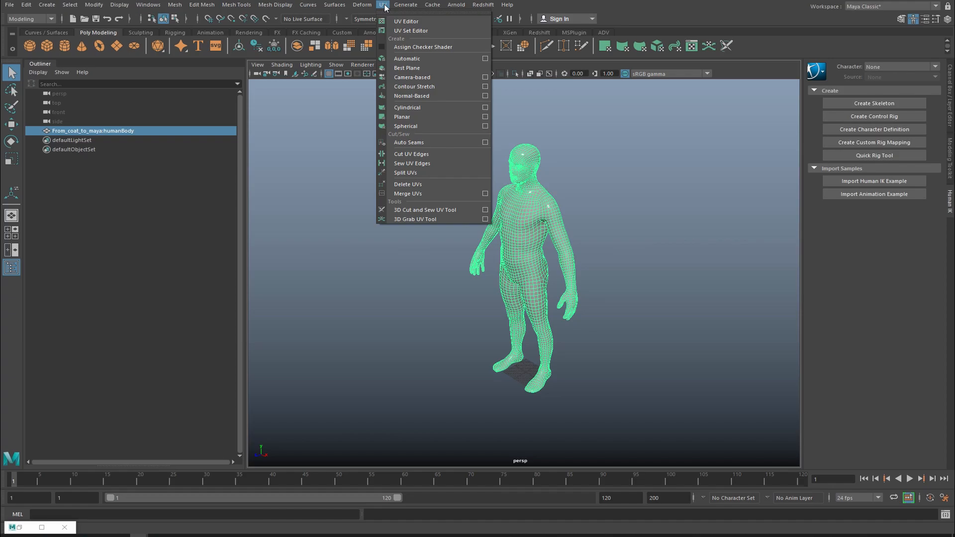
click(406, 22)
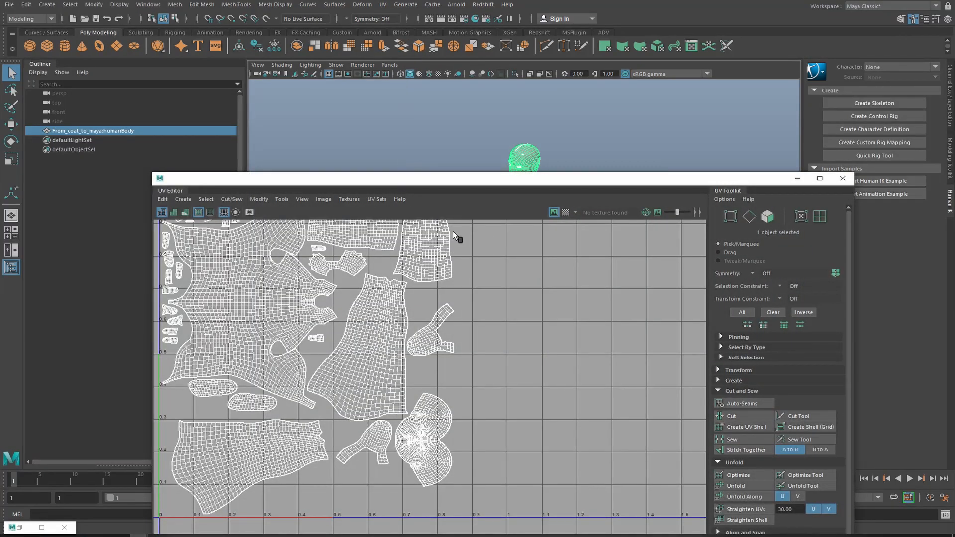
Step: Move the UV Editor window clear of the body's torso and turn on the checker map for the body
alt+right_drag(517, 313, 358, 308)
alt+middle_drag(339, 295, 342, 357)
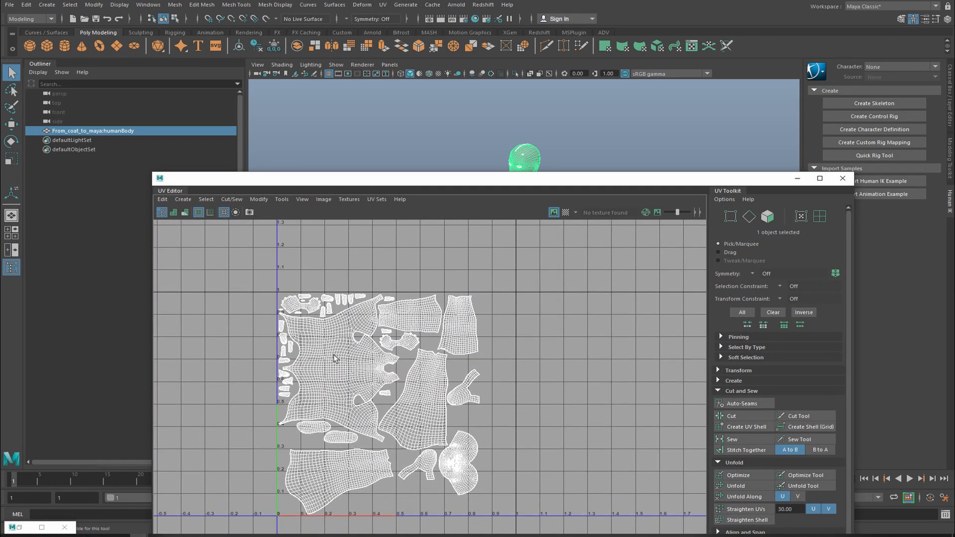
alt+right_drag(343, 357, 431, 364)
alt+middle_drag(432, 368, 442, 326)
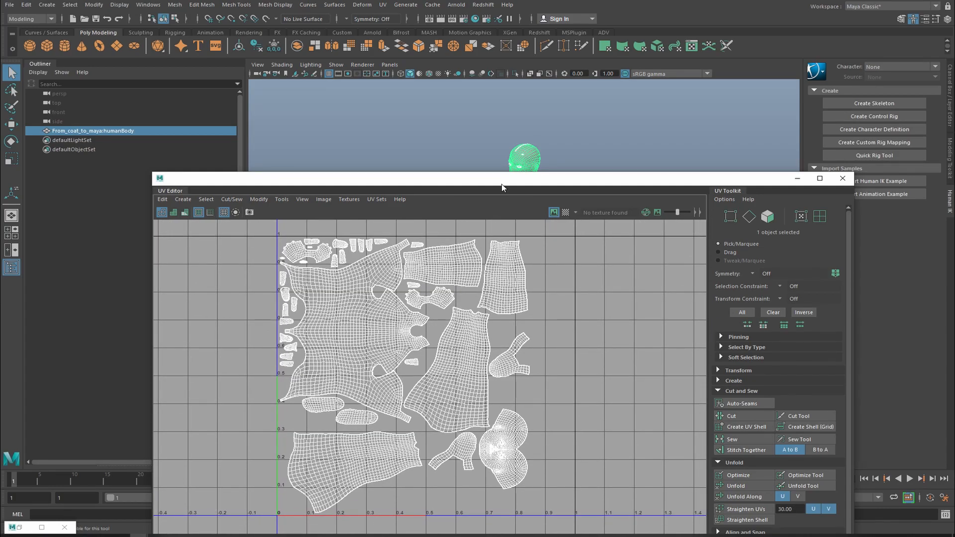
drag(506, 183, 376, 269)
alt+right_drag(470, 199, 626, 213)
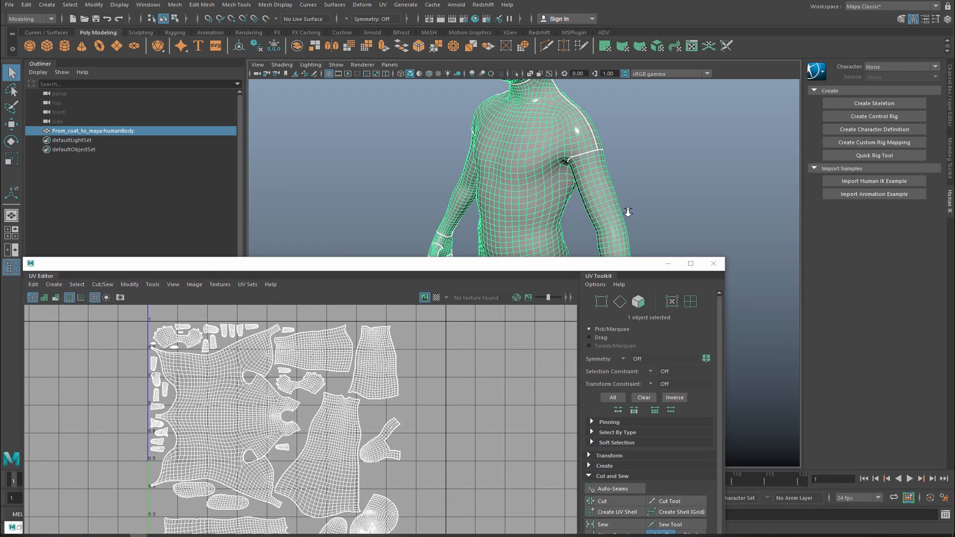
alt+middle_drag(604, 212, 586, 232)
click(438, 298)
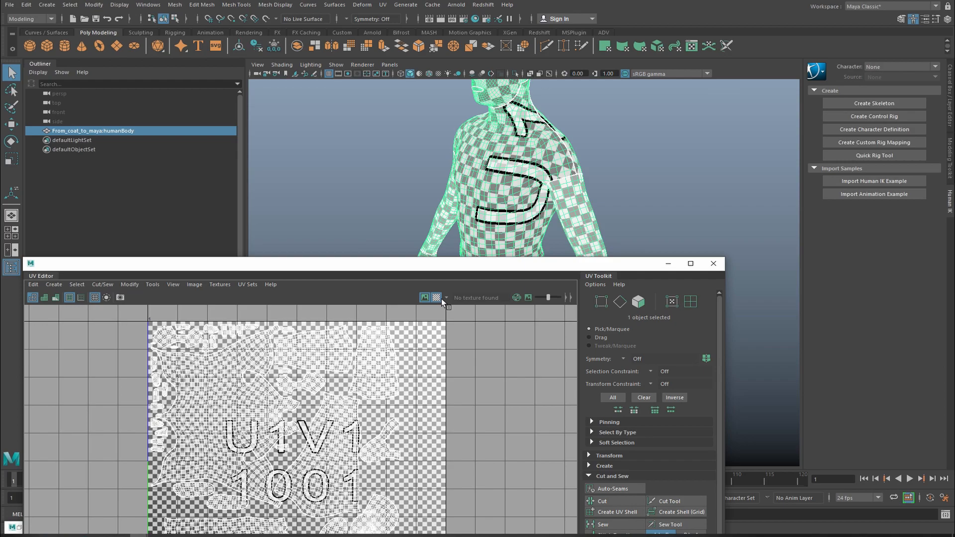
Step: Examine the checker pattern and seams around the imported body from several sides
alt+drag(554, 192, 420, 196)
alt+right_drag(420, 196, 534, 185)
alt+drag(534, 185, 605, 183)
alt+middle_drag(605, 183, 519, 229)
alt+drag(518, 228, 582, 214)
alt+right_drag(582, 214, 622, 217)
alt+middle_drag(551, 212, 518, 265)
alt+drag(497, 225, 582, 225)
alt+middle_drag(581, 225, 498, 159)
alt+middle_drag(503, 201, 512, 170)
alt+right_drag(513, 170, 482, 168)
alt+middle_drag(528, 199, 550, 117)
mouse_move(503, 174)
alt+mouse_down()
mouse_move(622, 185)
mouse_move(513, 187)
alt+mouse_up()
alt+middle_drag(609, 180, 625, 139)
alt+right_drag(626, 139, 572, 169)
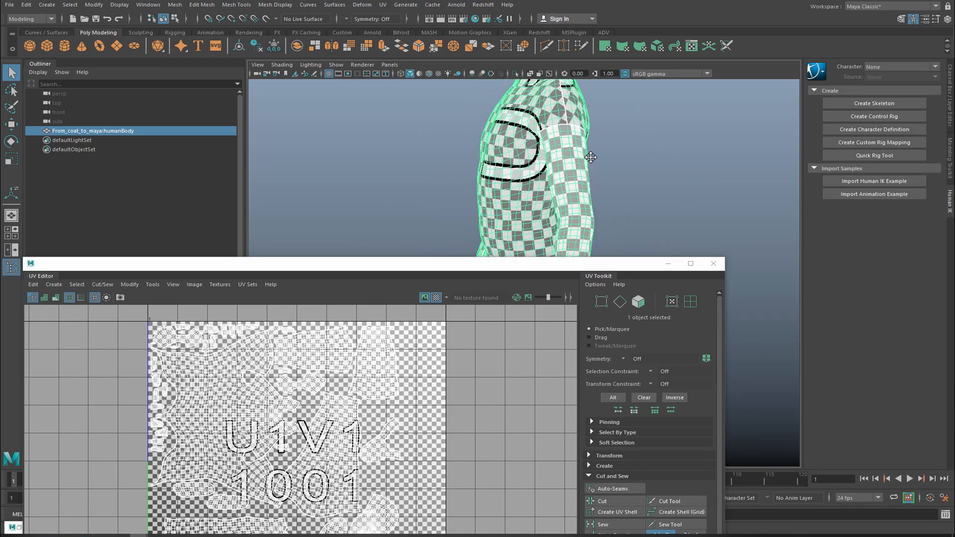
Step: Move the UV Editor window clear of the body and examine the checker pattern on its legs, arms and sides
alt+middle_drag(591, 234, 613, 154)
drag(542, 269, 346, 227)
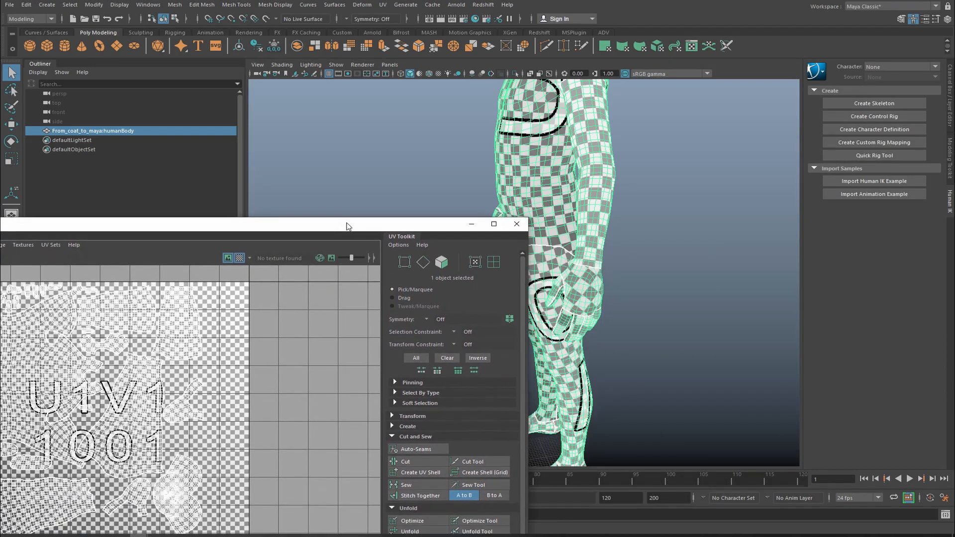
alt+drag(576, 204, 627, 206)
alt+middle_drag(627, 207, 648, 176)
alt+drag(648, 181, 703, 182)
alt+middle_drag(622, 182, 693, 282)
alt+right_drag(689, 271, 733, 252)
alt+middle_drag(626, 199, 627, 283)
alt+drag(604, 249, 736, 251)
alt+middle_drag(470, 194, 760, 285)
alt+drag(647, 264, 495, 203)
Step: Examine the checker pattern on the head and chest, ending with a view of the whole body
mouse_move(680, 195)
alt+middle_down()
mouse_move(592, 190)
mouse_move(668, 251)
mouse_move(666, 263)
mouse_move(697, 186)
alt+middle_up()
alt+right_drag(727, 194, 583, 189)
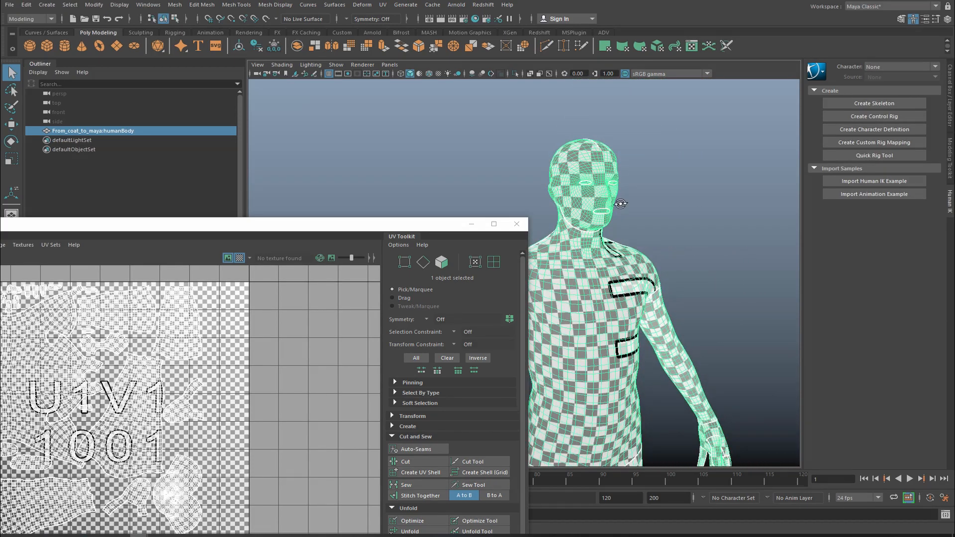
alt+drag(618, 199, 497, 192)
alt+middle_drag(497, 192, 612, 171)
alt+right_drag(612, 171, 614, 207)
alt+middle_drag(615, 207, 638, 135)
alt+drag(589, 185, 637, 192)
alt+middle_drag(603, 201, 640, 189)
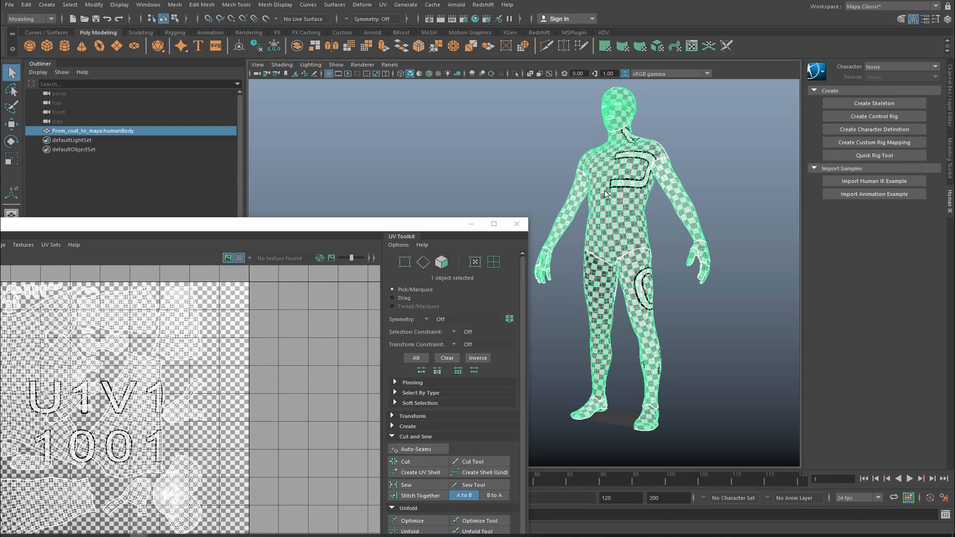
Step: Reposition the UV Editor window below the body's upper half and inspect the checker pattern on it at close and far range
drag(426, 228, 690, 123)
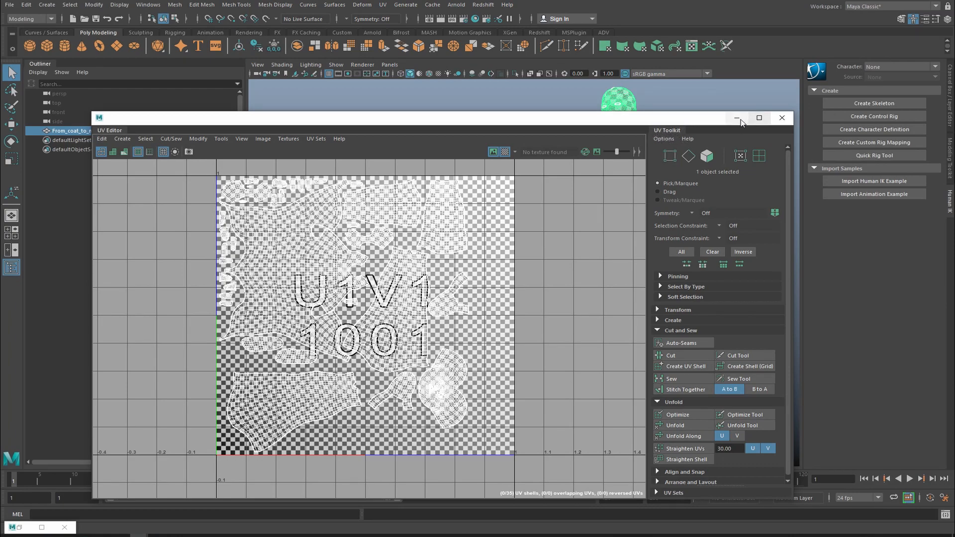
drag(540, 122, 580, 306)
alt+right_drag(548, 175, 664, 176)
alt+middle_drag(664, 176, 543, 234)
alt+right_drag(542, 234, 583, 248)
alt+middle_drag(584, 248, 572, 319)
alt+right_drag(542, 261, 609, 261)
alt+middle_drag(609, 261, 577, 313)
alt+right_drag(528, 239, 572, 241)
alt+middle_drag(560, 224, 547, 269)
alt+right_drag(522, 249, 449, 251)
alt+middle_drag(545, 287, 527, 213)
alt+right_drag(490, 209, 473, 226)
alt+middle_drag(519, 228, 492, 161)
alt+right_drag(497, 214, 445, 211)
alt+middle_drag(510, 242, 521, 183)
alt+right_drag(440, 203, 409, 204)
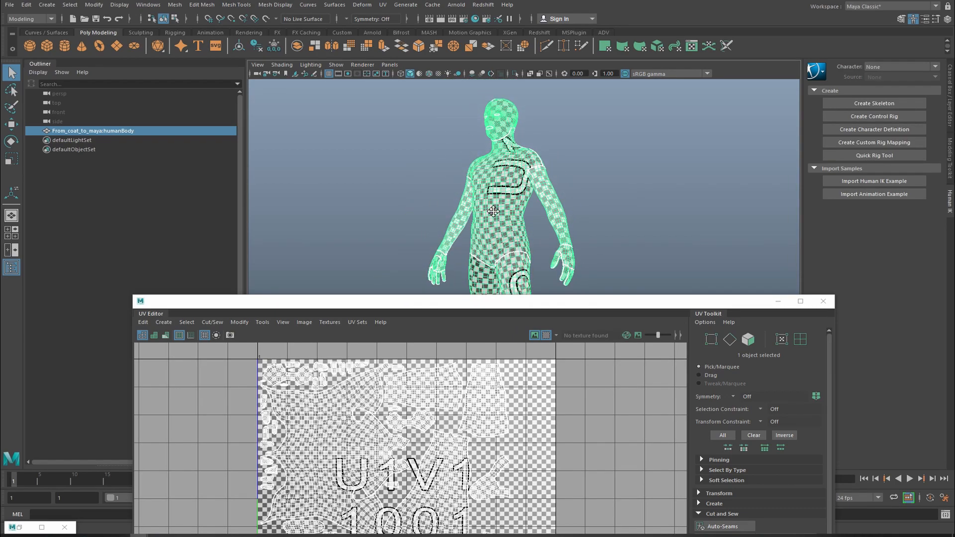
alt+middle_drag(493, 212, 479, 223)
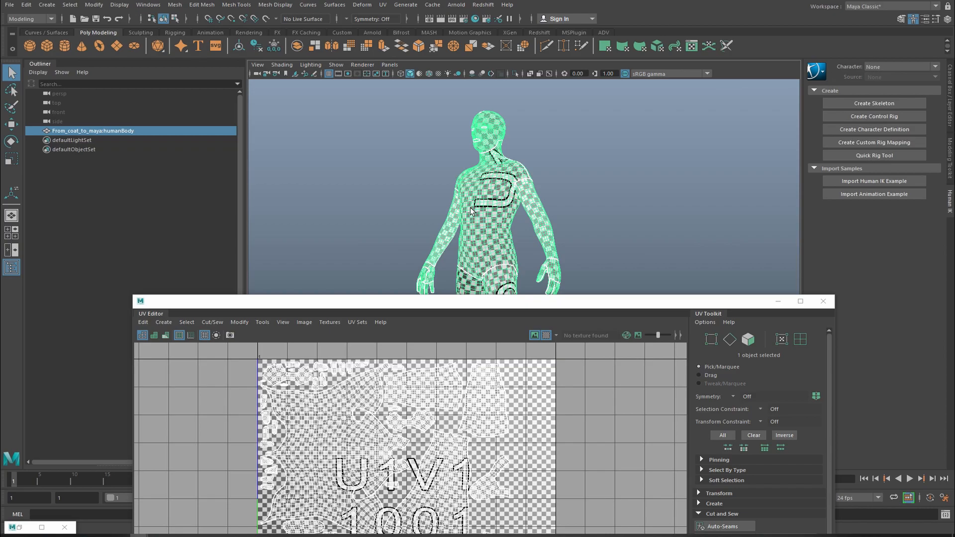
Step: In the UV Editor, select the two largest UV shells in shell mode and move them from tile 1001 into tile 1002
drag(545, 301, 559, 141)
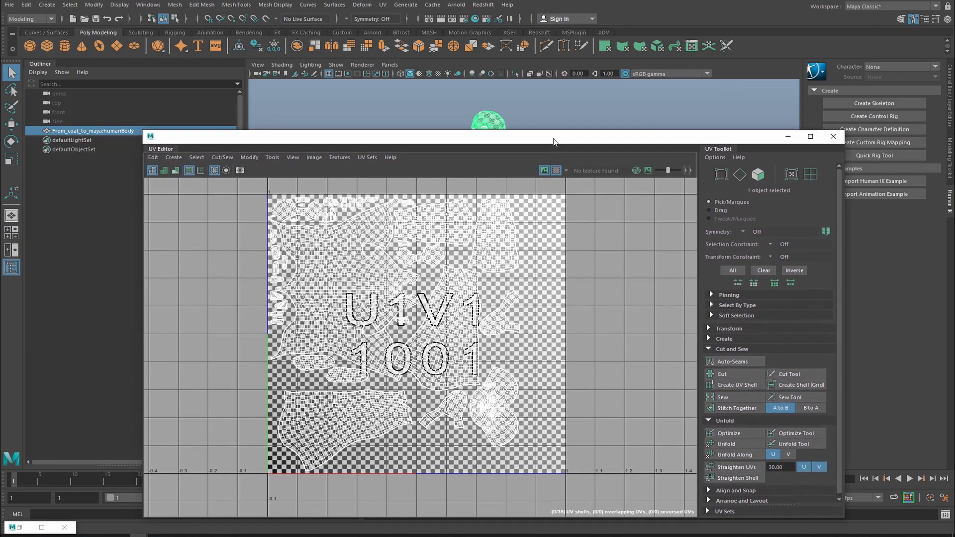
alt+right_drag(549, 297, 356, 275)
alt+middle_drag(356, 275, 225, 302)
alt+right_drag(438, 278, 399, 282)
alt+middle_drag(399, 282, 373, 286)
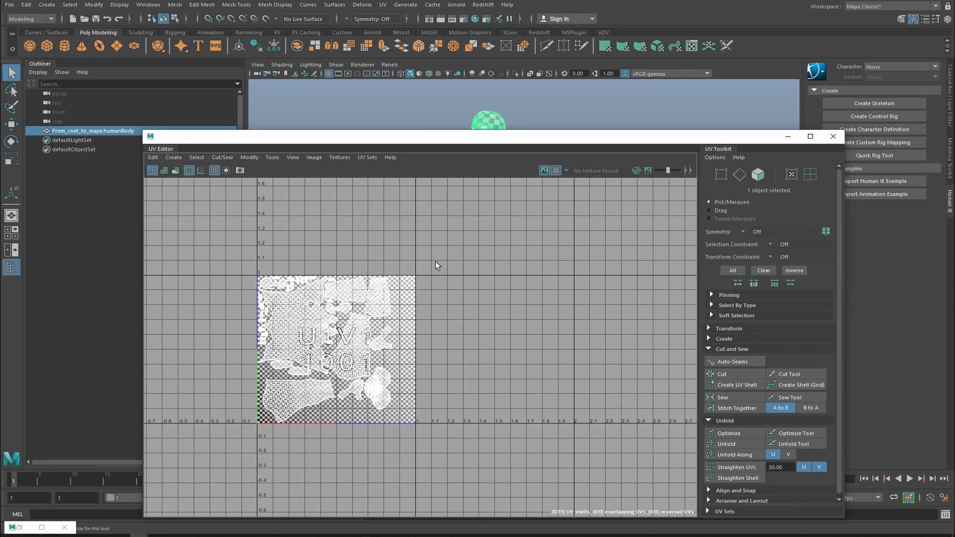
right_drag(317, 317, 263, 296)
click(291, 328)
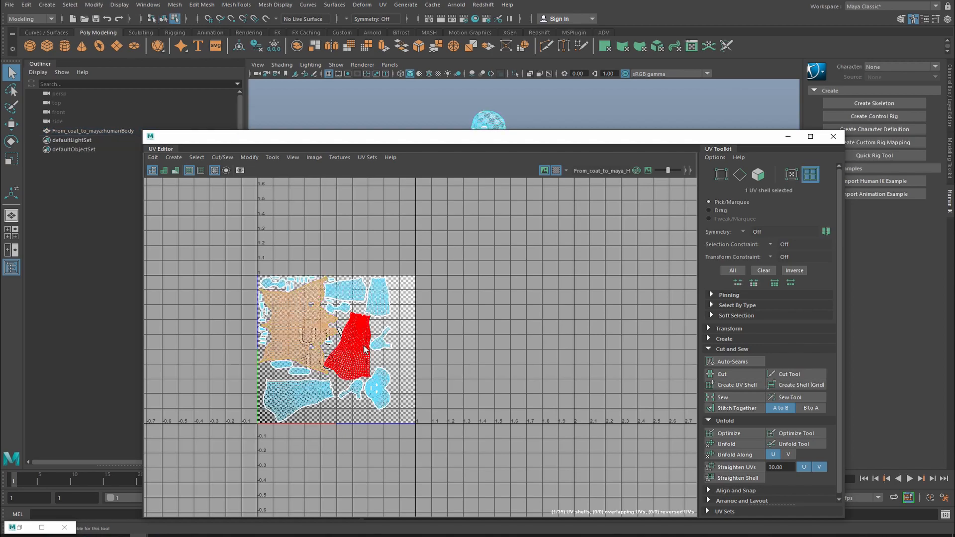
shift+click(340, 347)
key(w)
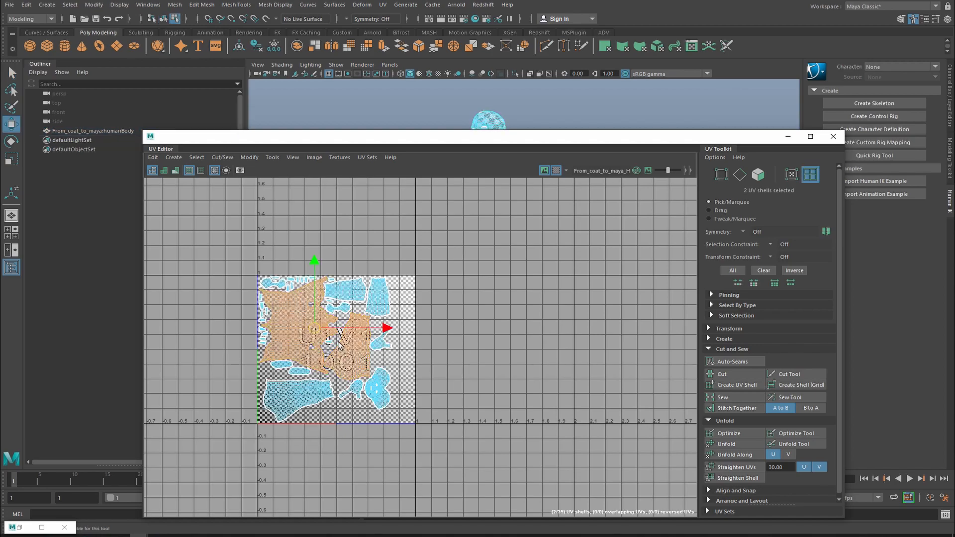
drag(331, 343, 487, 367)
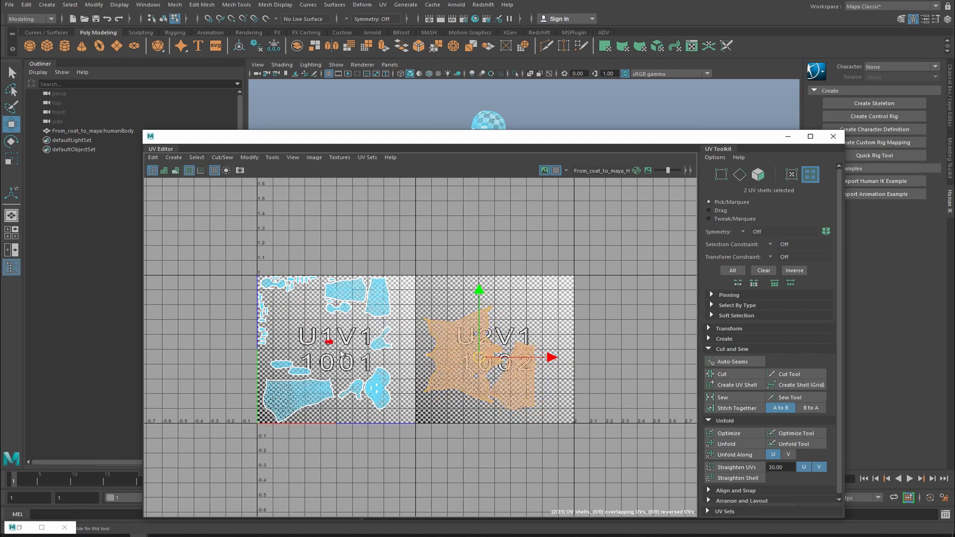
Step: Select the remaining large leg shell and the two arm shells and move them up from tile 1001 into tile 1011
click(348, 291)
click(293, 398)
shift+click(383, 310)
shift+click(351, 294)
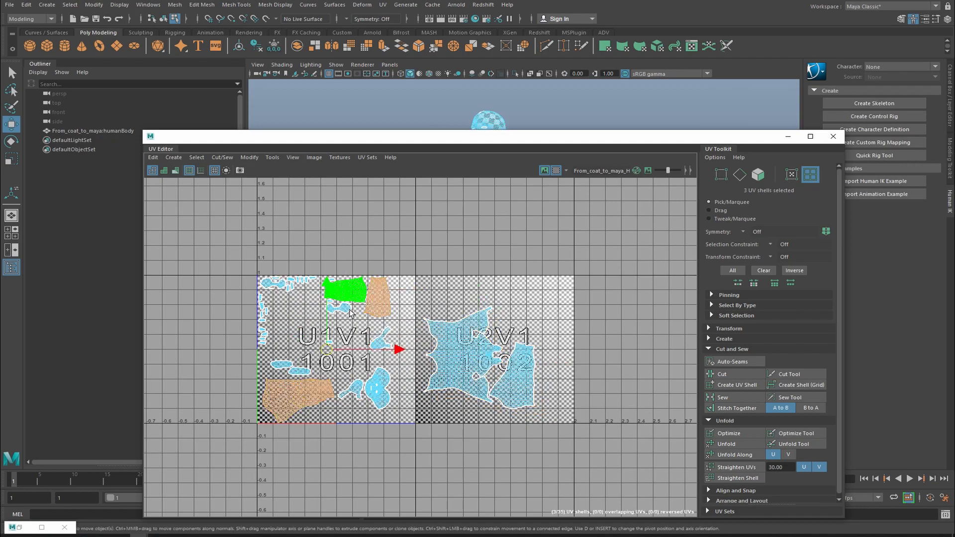
drag(333, 357, 341, 224)
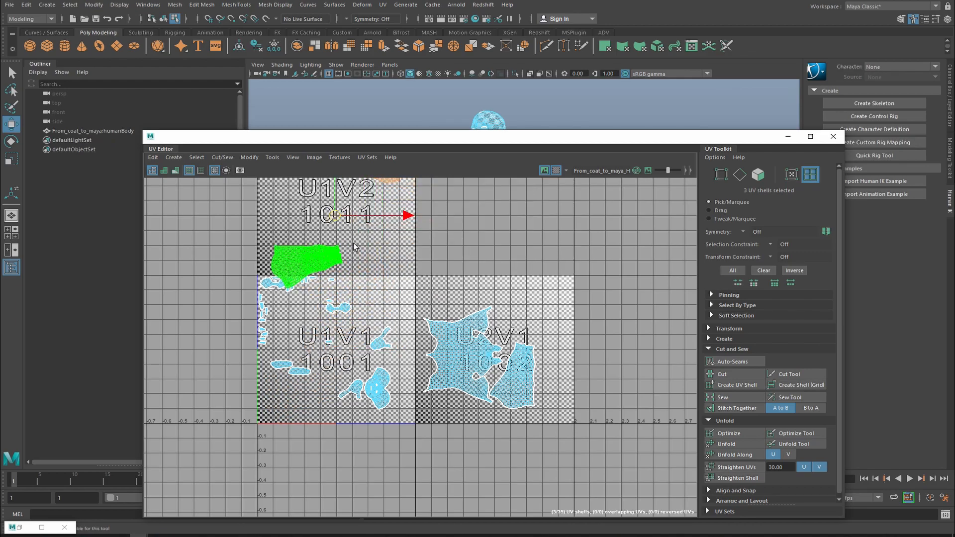
Step: Undo the shell moves into tiles 1011 and 1002, and clear the UV shell selection
alt+middle_drag(352, 247, 365, 311)
key(ctrl+z)
key(ctrl+z)
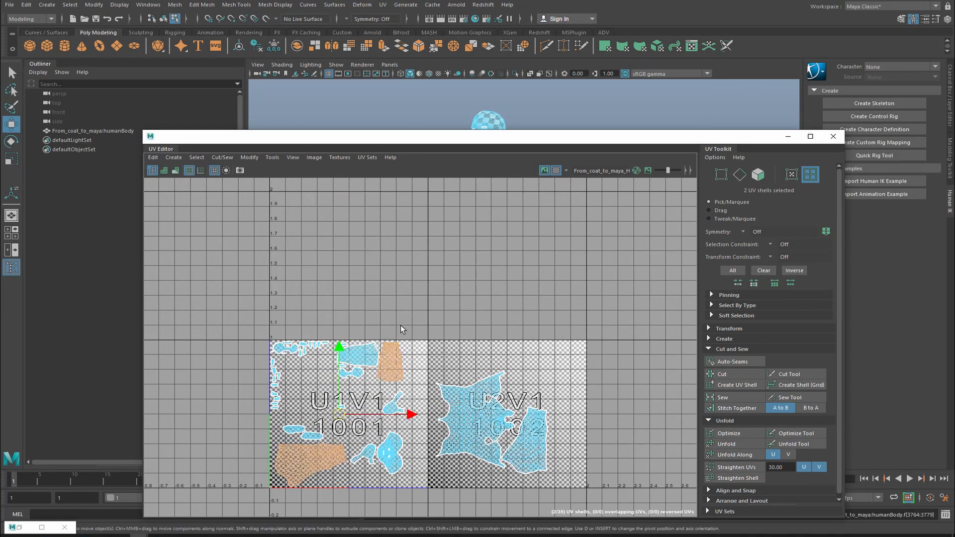
key(ctrl+z)
key(ctrl+z)
key(ctrl+z)
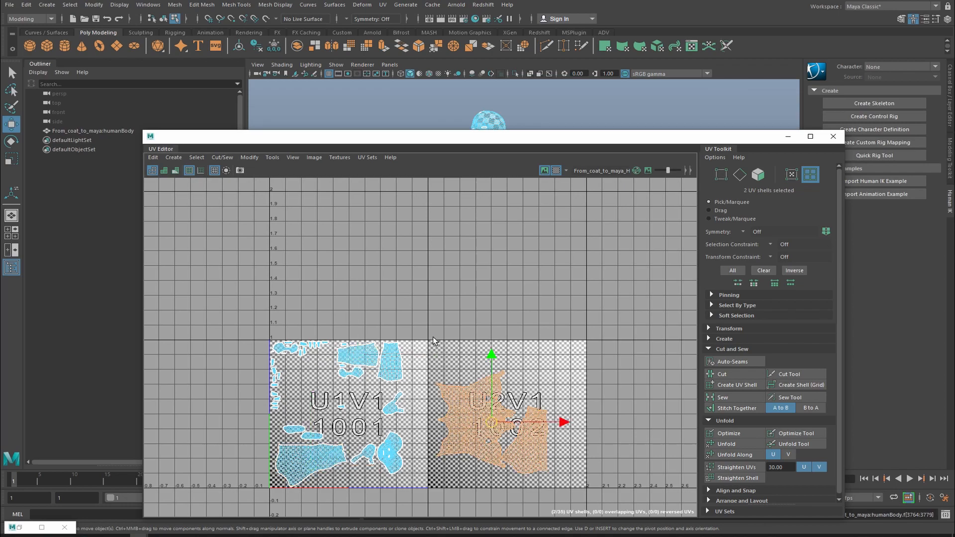
key(ctrl+z)
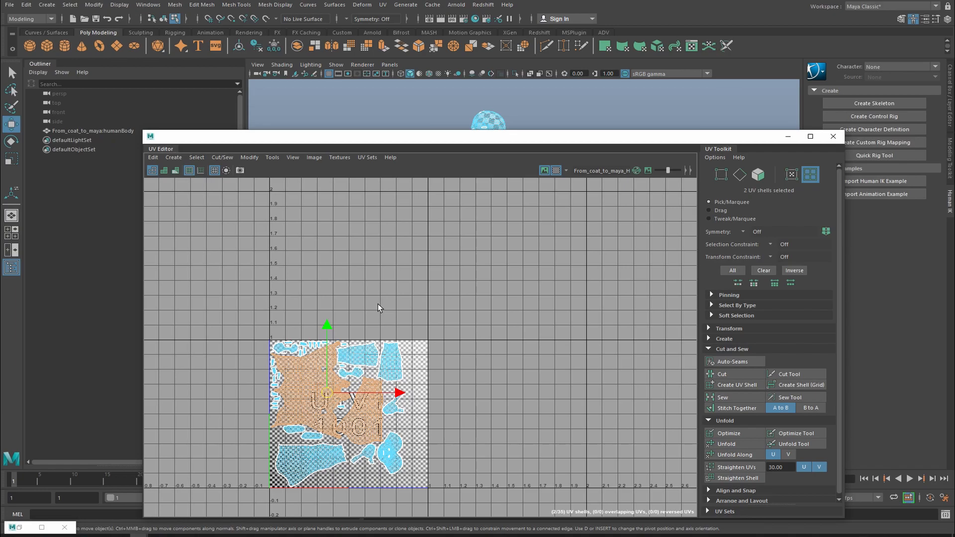
click(377, 282)
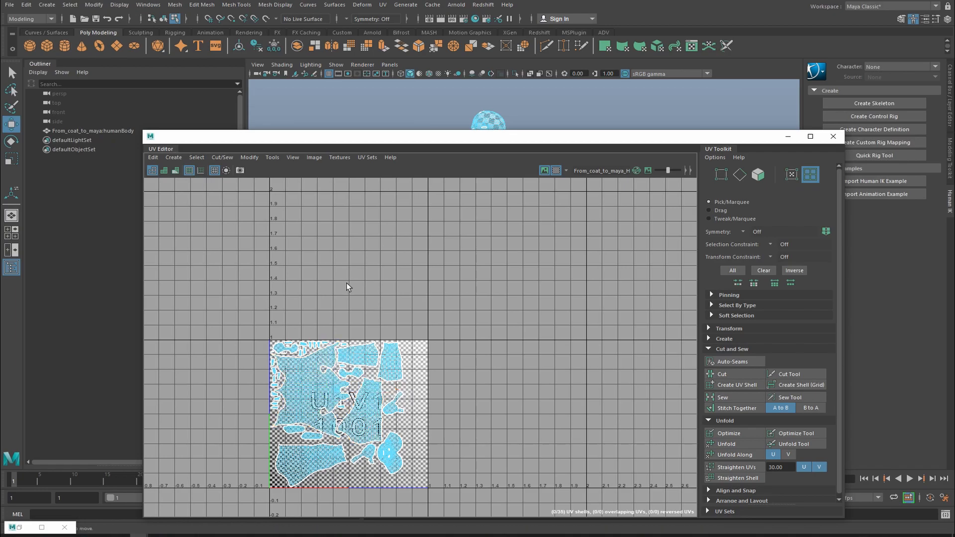
Step: Review the UV shell layout in tile 1001 up close, and switch to 3DCoat to view the unwrapped body's islands
alt+middle_drag(427, 298, 482, 219)
alt+right_drag(347, 245, 595, 270)
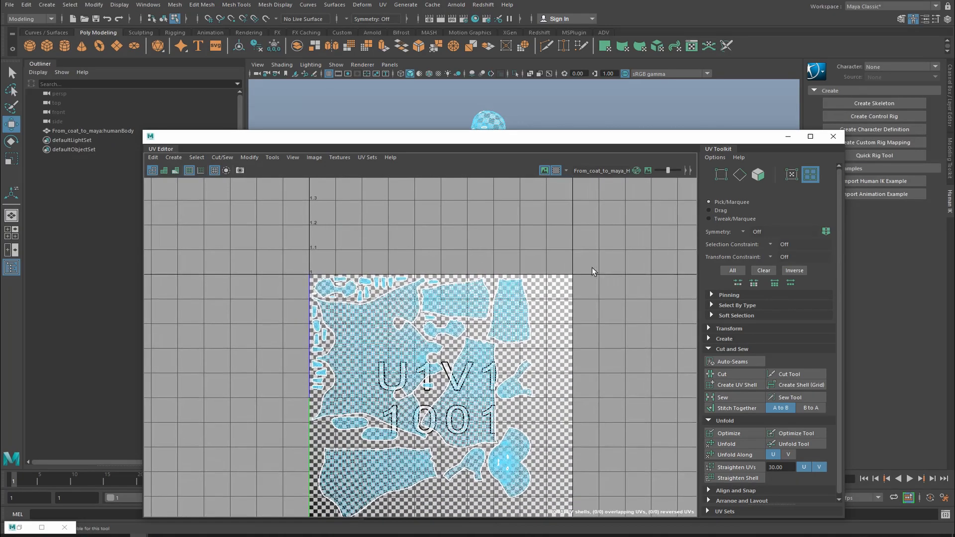
alt+middle_drag(581, 264, 530, 199)
alt+right_drag(499, 230, 557, 251)
alt+middle_drag(557, 251, 561, 272)
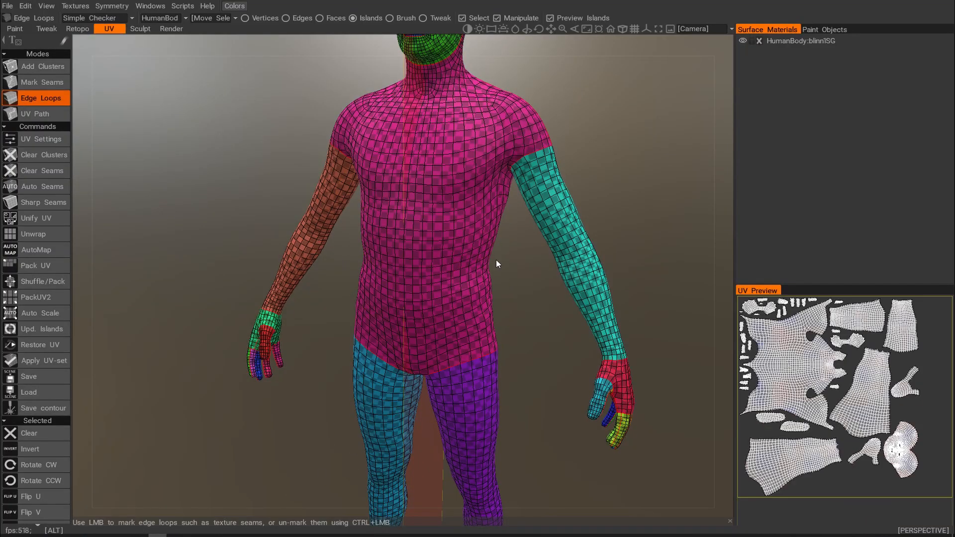
alt+right_drag(496, 260, 454, 260)
alt+middle_drag(454, 261, 422, 304)
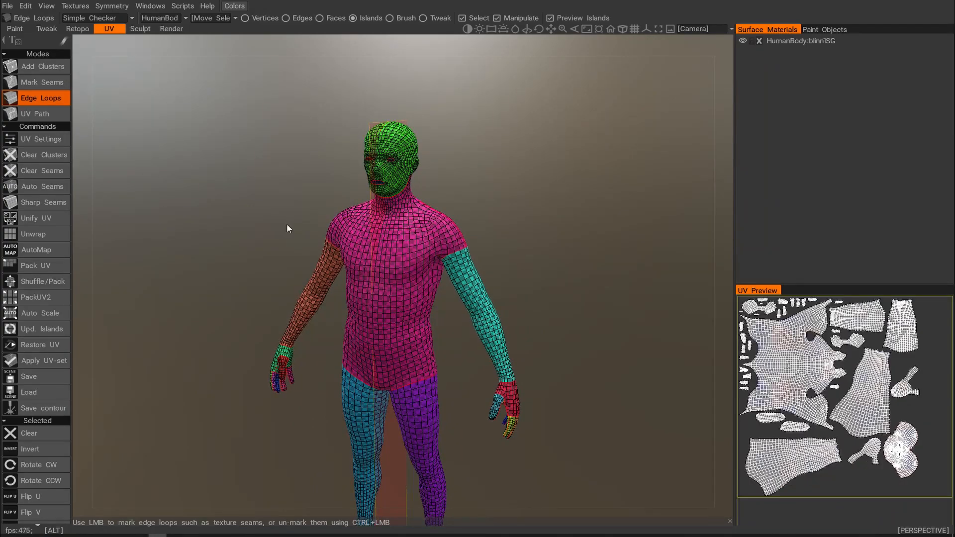
Step: Switch from 3DCoat to Maya's UV Editor showing the imported human body's shells
alt+middle_drag(337, 229, 352, 164)
alt+right_drag(352, 164, 332, 168)
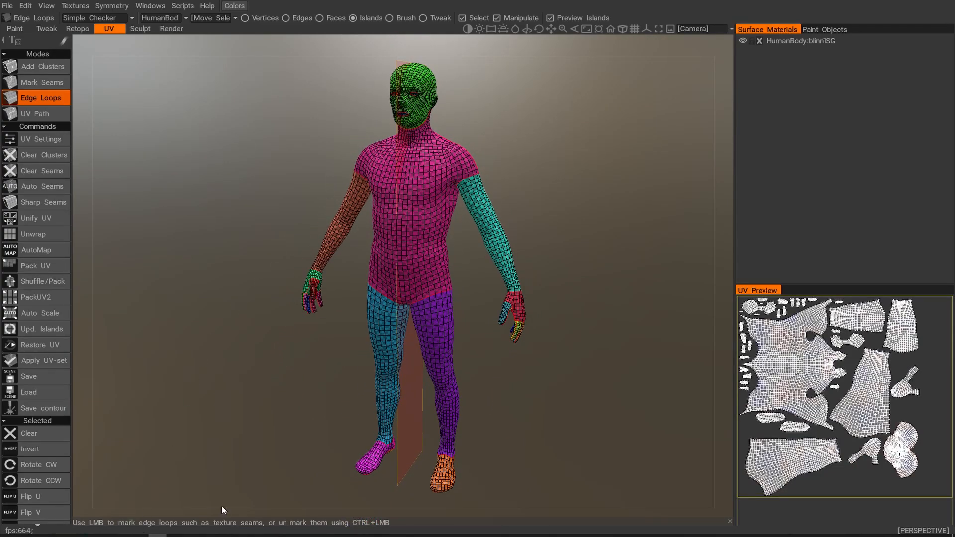
mouse_move(148, 531)
click(204, 505)
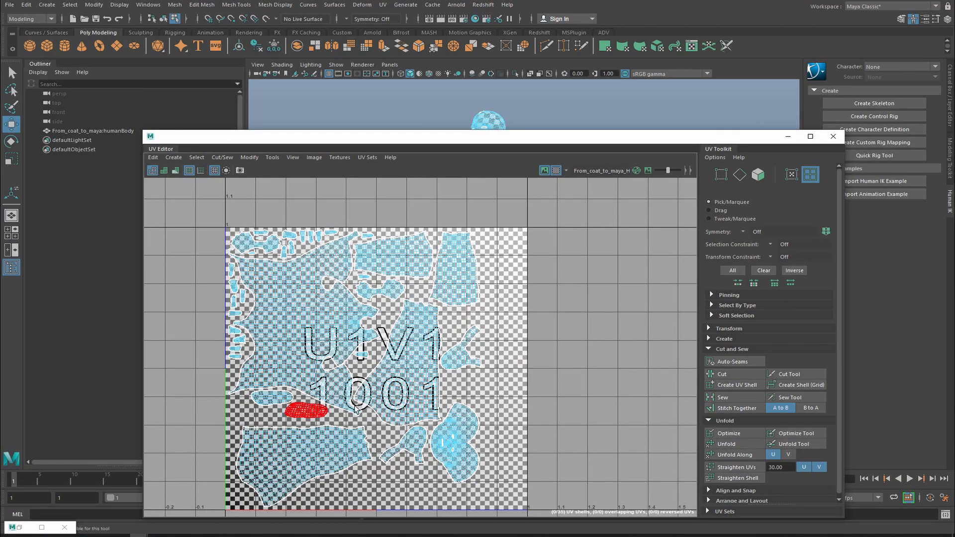
Step: Select all UV shells of the human body in the UV Editor
alt+middle_drag(448, 421, 483, 395)
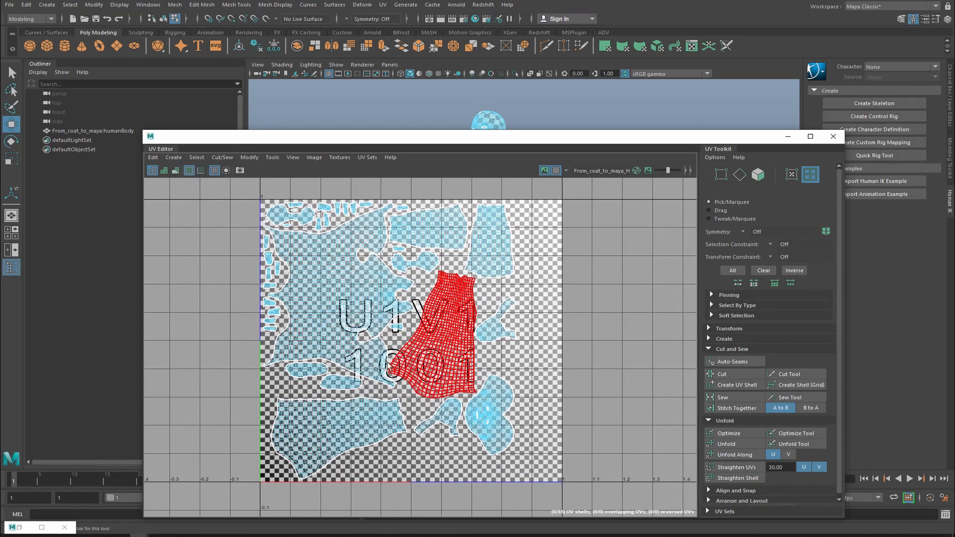
right_click(308, 257)
mouse_move(307, 257)
right_down()
mouse_move(271, 242)
mouse_move(261, 248)
mouse_move(324, 257)
mouse_move(278, 256)
mouse_move(272, 245)
right_up()
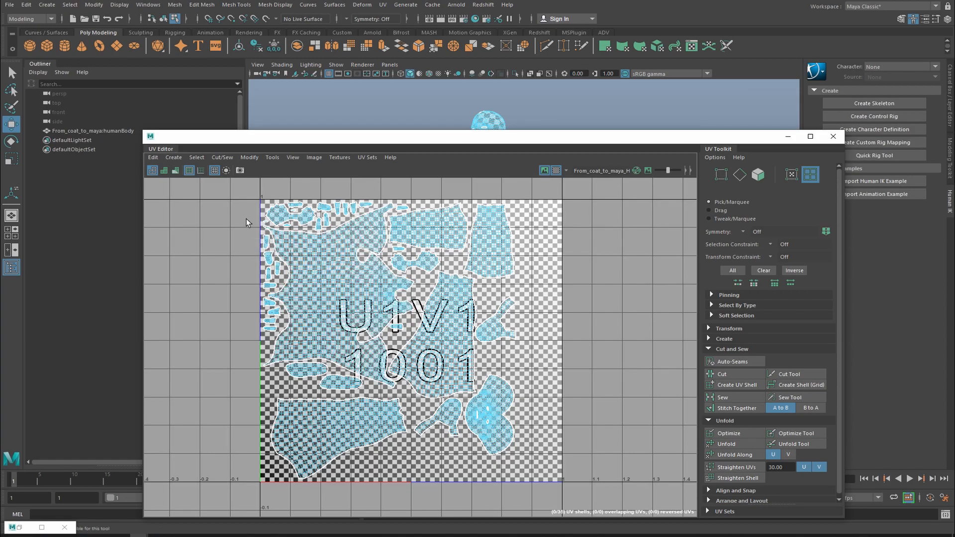
drag(235, 196, 587, 503)
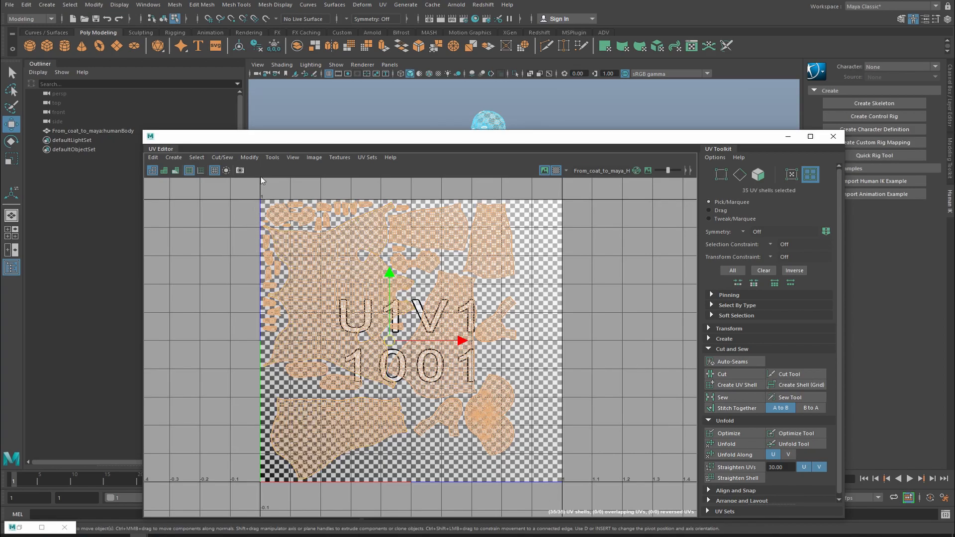
Step: Lay out the selected shells with the default Layout UVs settings
click(248, 158)
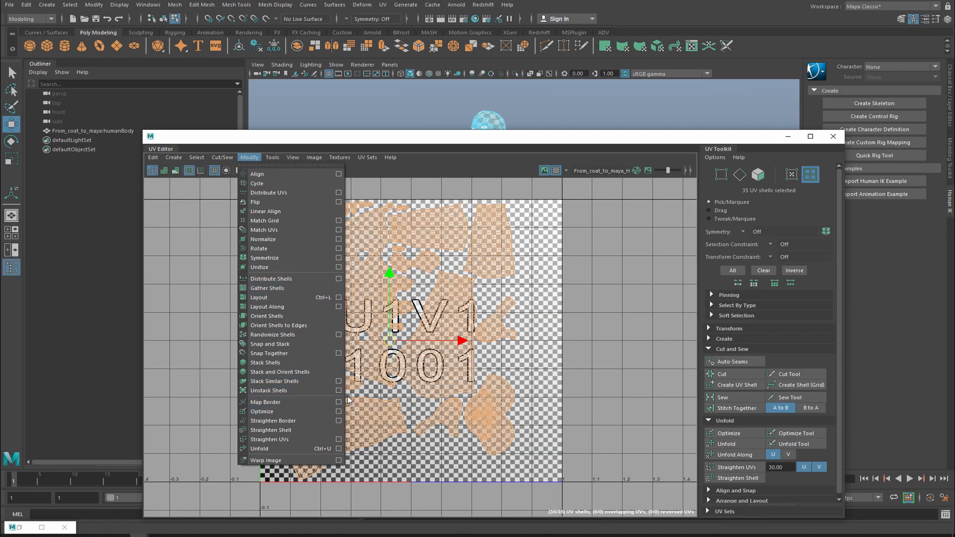
click(339, 297)
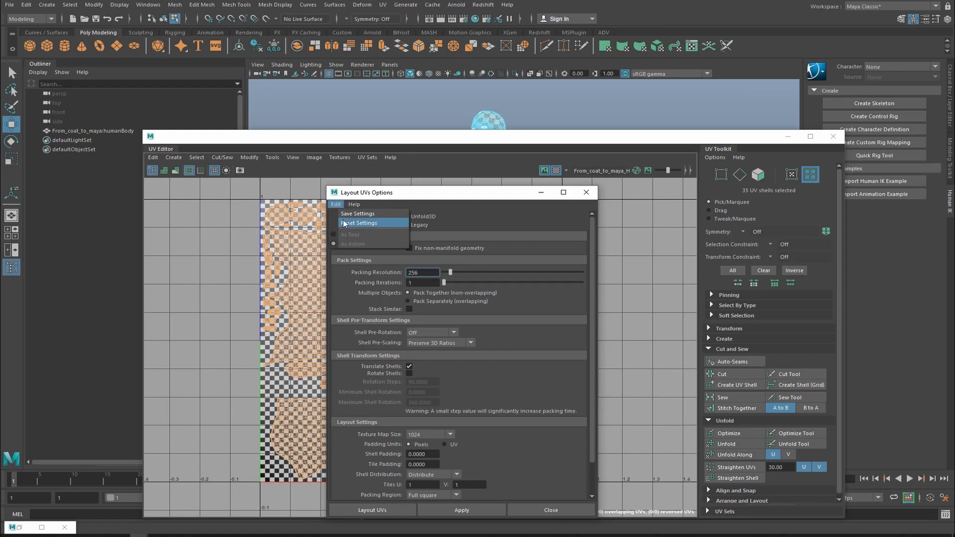
drag(433, 193, 638, 173)
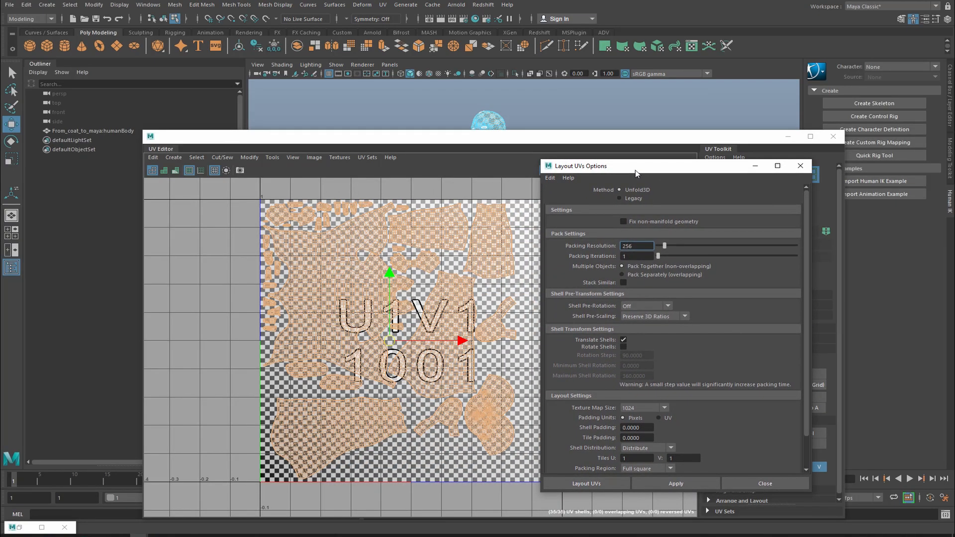
click(614, 485)
Step: Examine the spacing between the packed shells and tile 1001's border, picking the shell in its lower corner
alt+middle_drag(532, 425, 474, 479)
alt+right_drag(474, 479, 446, 445)
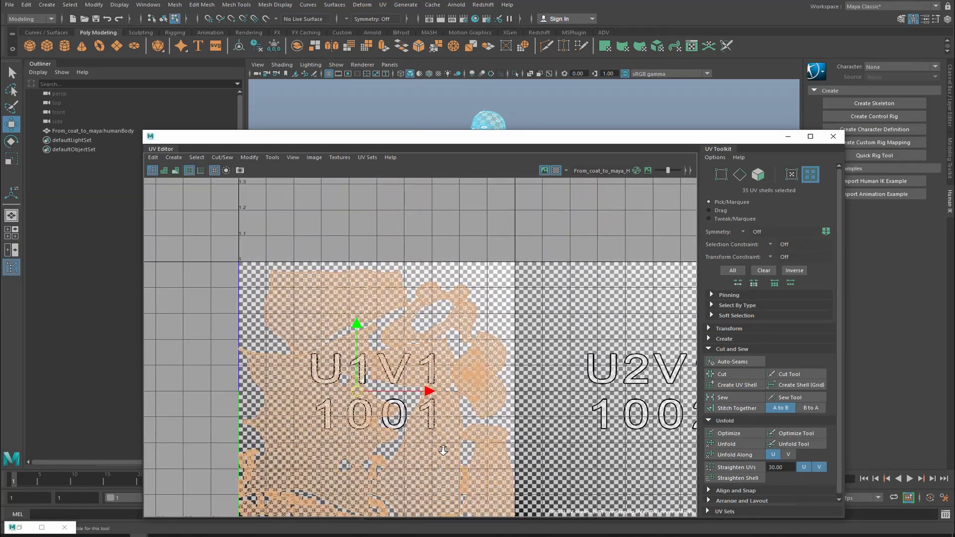
alt+middle_drag(446, 445, 419, 367)
alt+right_drag(419, 367, 560, 405)
alt+middle_drag(560, 405, 510, 390)
alt+right_drag(503, 392, 592, 413)
alt+middle_drag(533, 410, 601, 396)
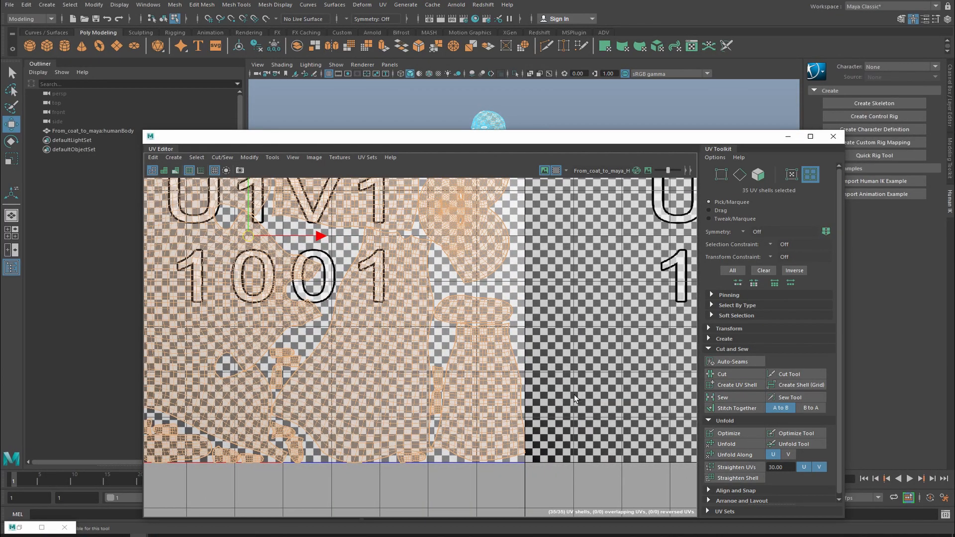
click(505, 429)
drag(556, 393, 558, 395)
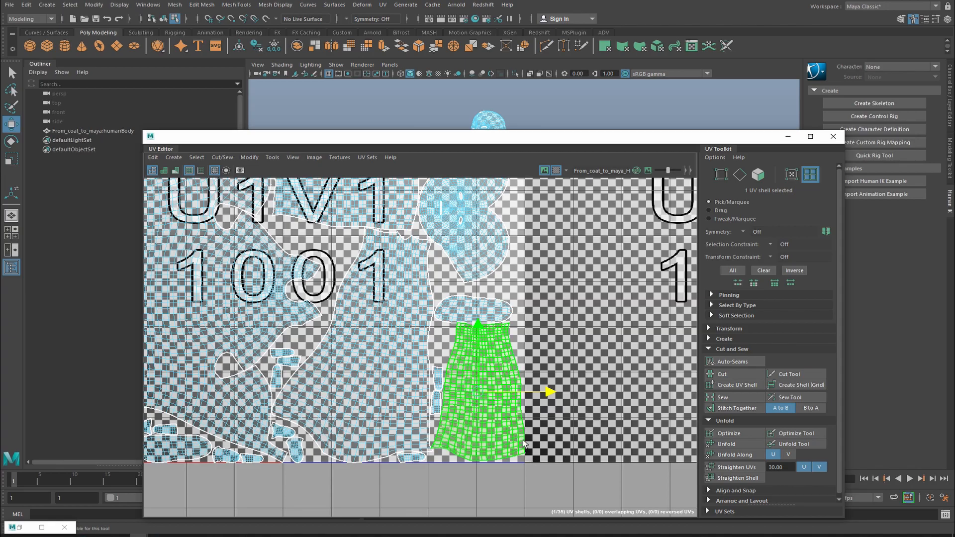
Step: Undo the default layout, keeping all shells selected in their original arrangement
key(ctrl+shift+a)
key(f)
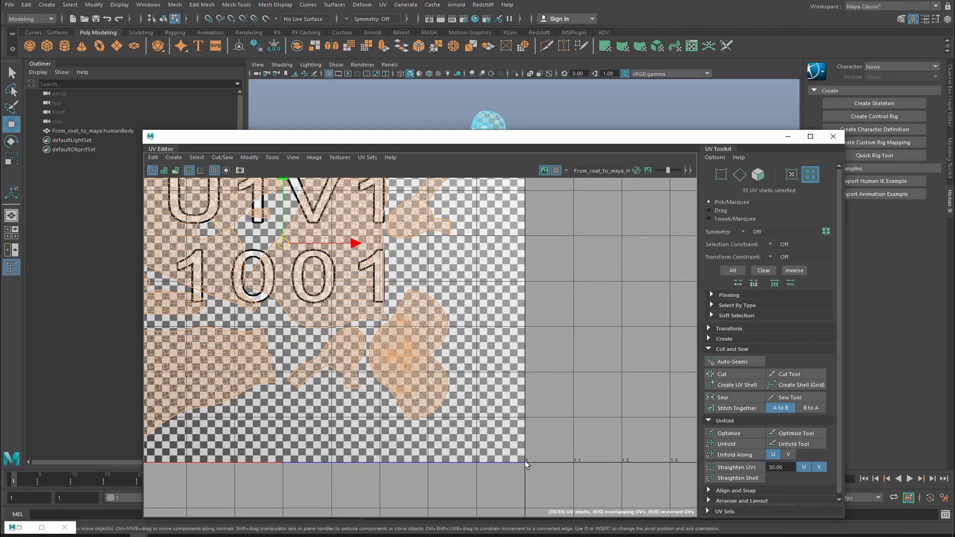
alt+right_drag(583, 475, 433, 422)
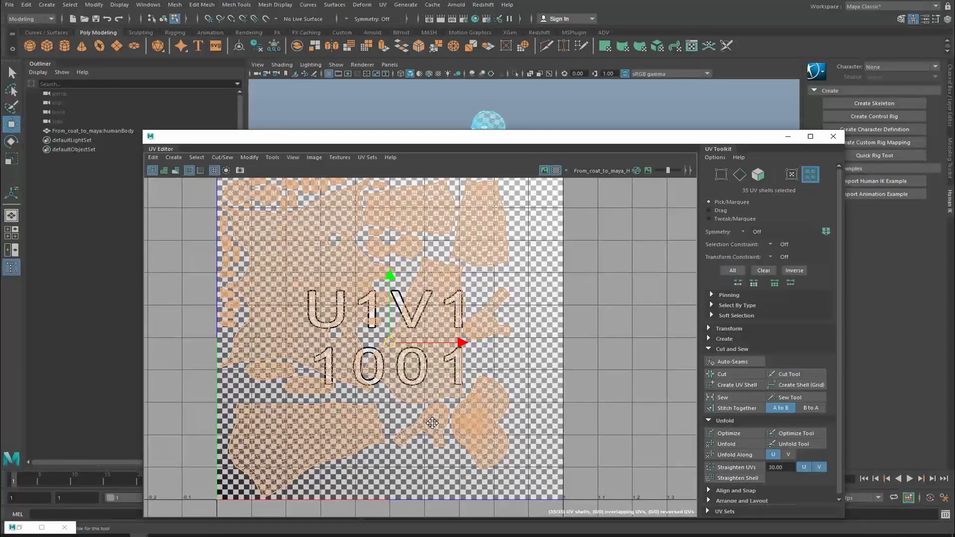
alt+middle_drag(433, 422, 445, 454)
alt+right_drag(445, 454, 395, 381)
alt+middle_drag(394, 381, 408, 402)
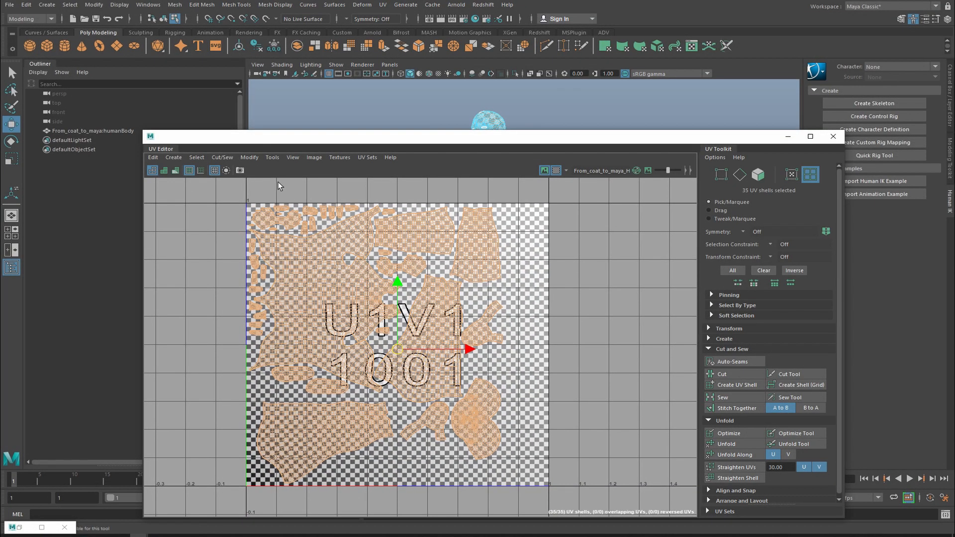
Step: Set the shell padding and tile padding to 2 pixels in the Layout UVs options
click(249, 158)
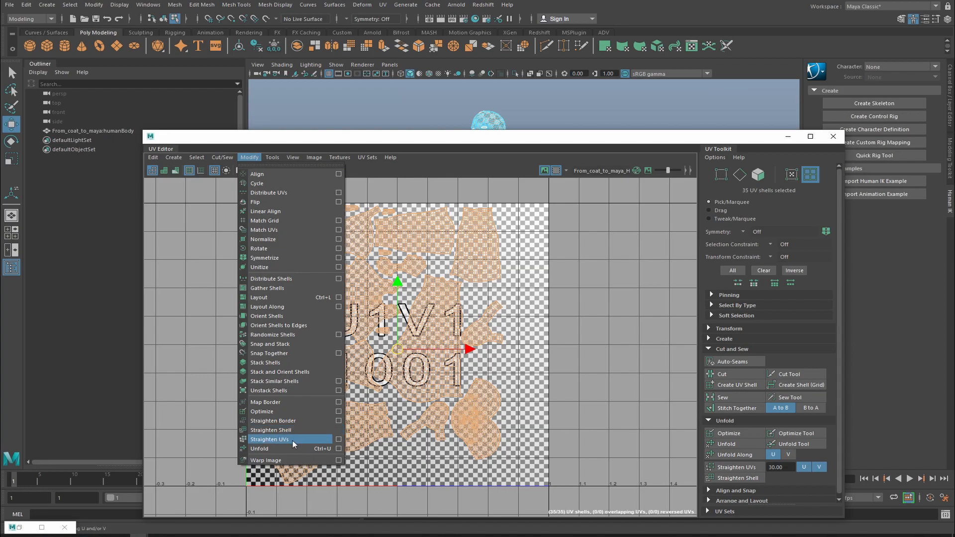
click(340, 298)
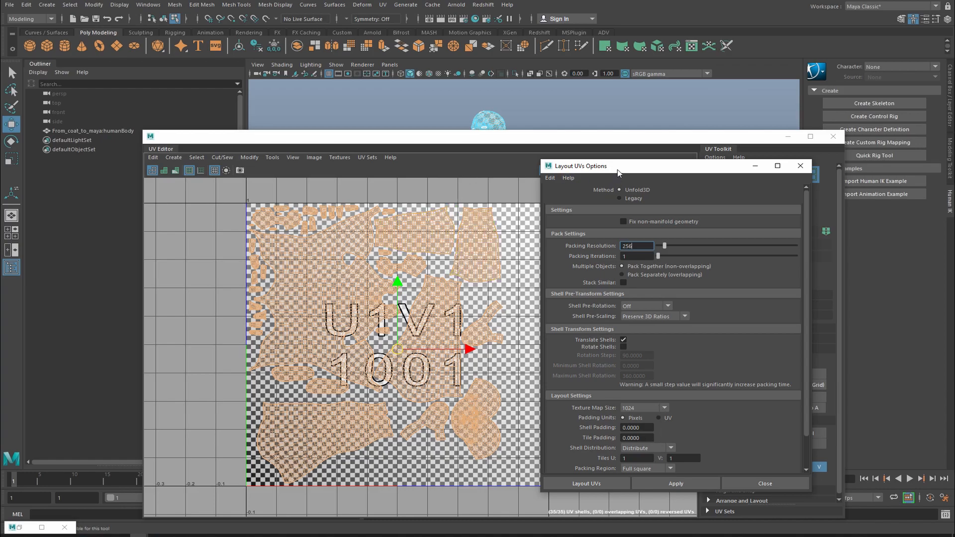
drag(619, 173, 672, 168)
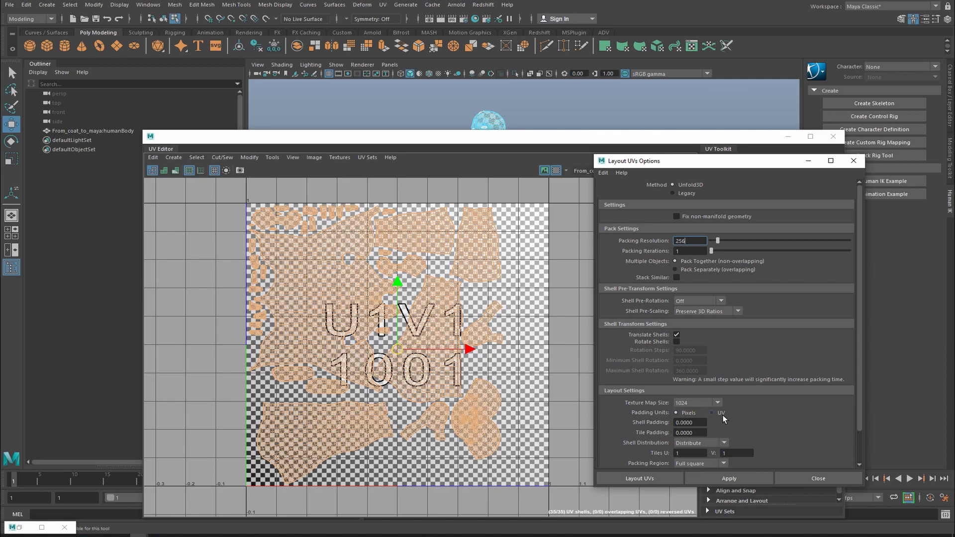
click(699, 427)
text(2)
click(692, 434)
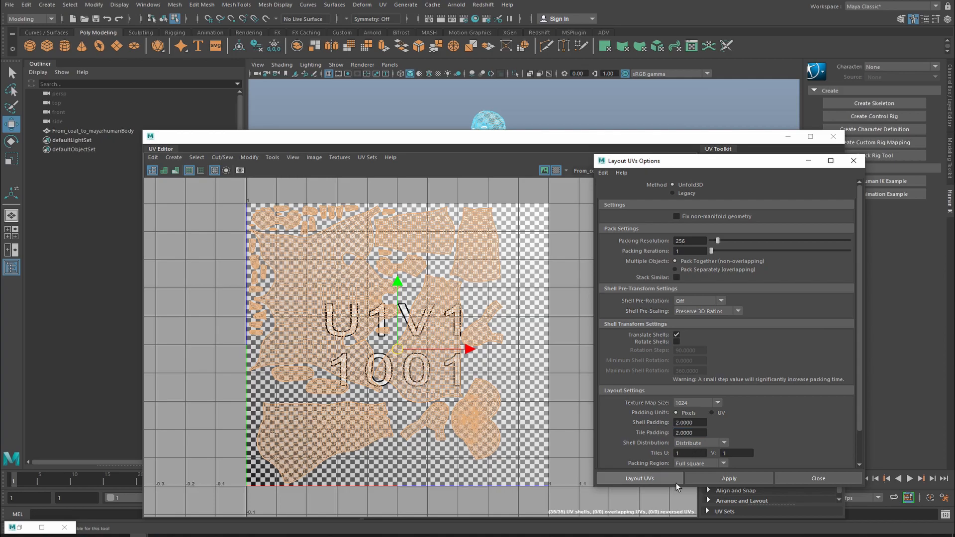
Step: Apply the padded layout to all shells on a single tile and undo it
click(722, 482)
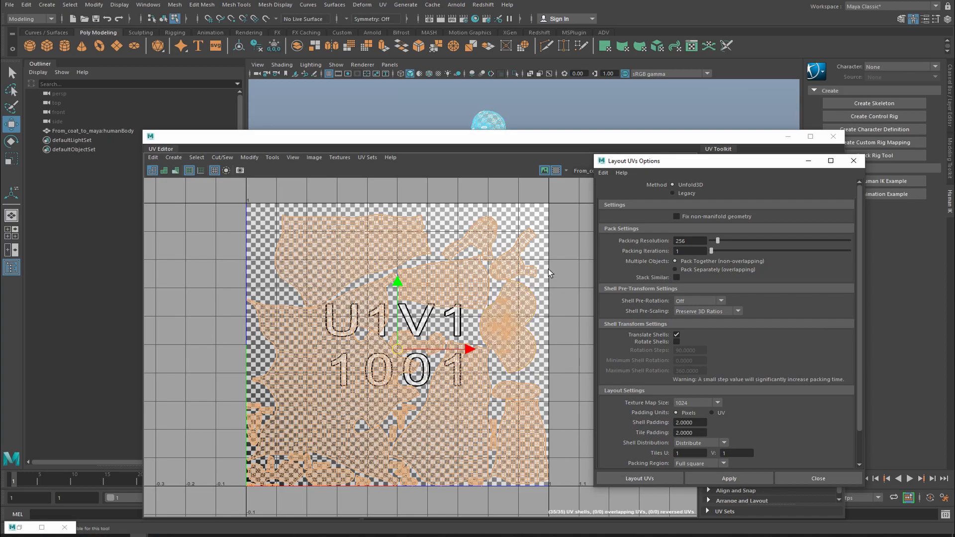
click(515, 144)
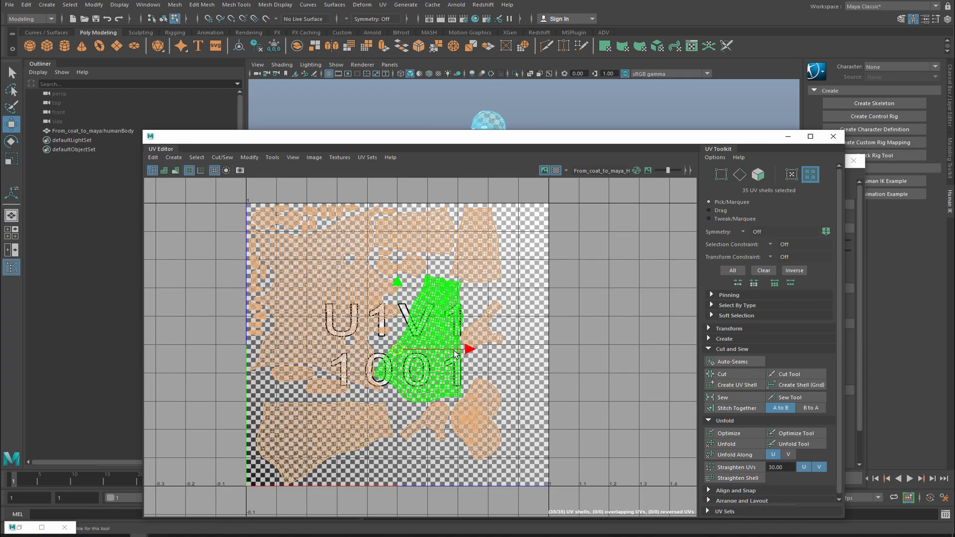
Step: Reopen the Layout UVs options and arrange the dialog and the UV Editor so both remain in view
click(272, 158)
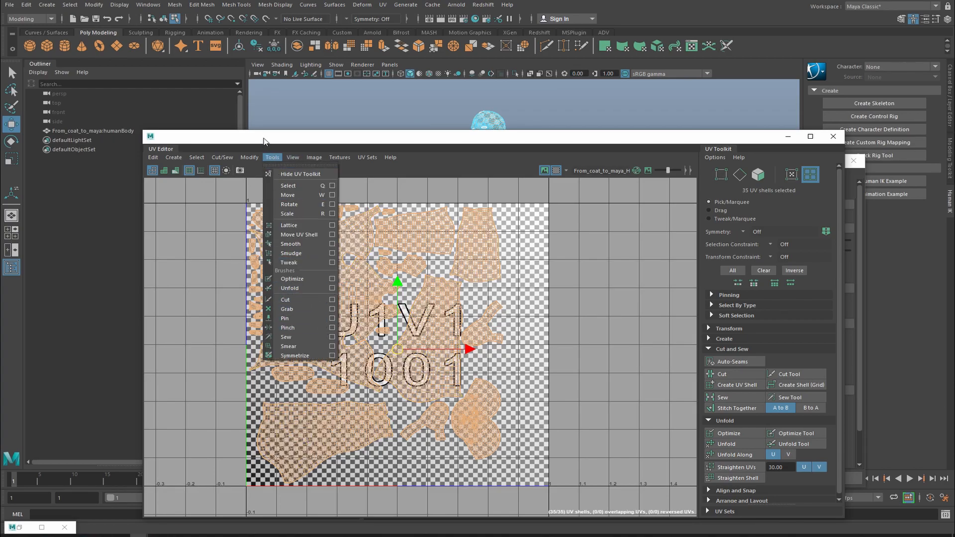
mouse_move(243, 158)
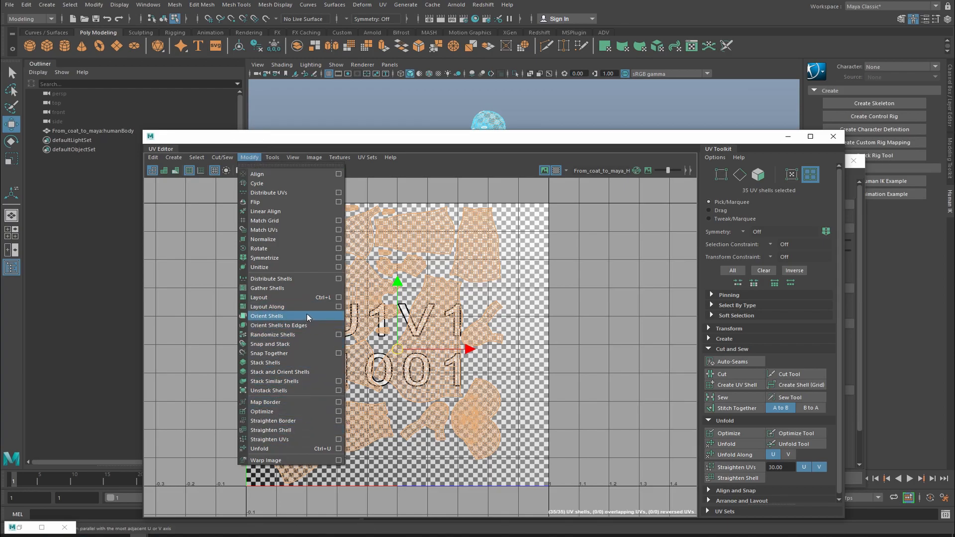
click(339, 298)
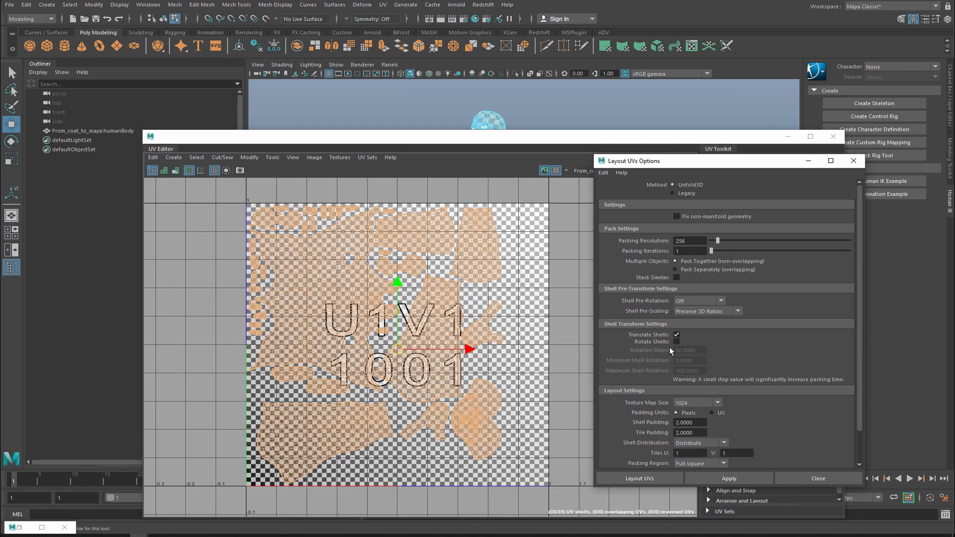
drag(658, 163, 697, 148)
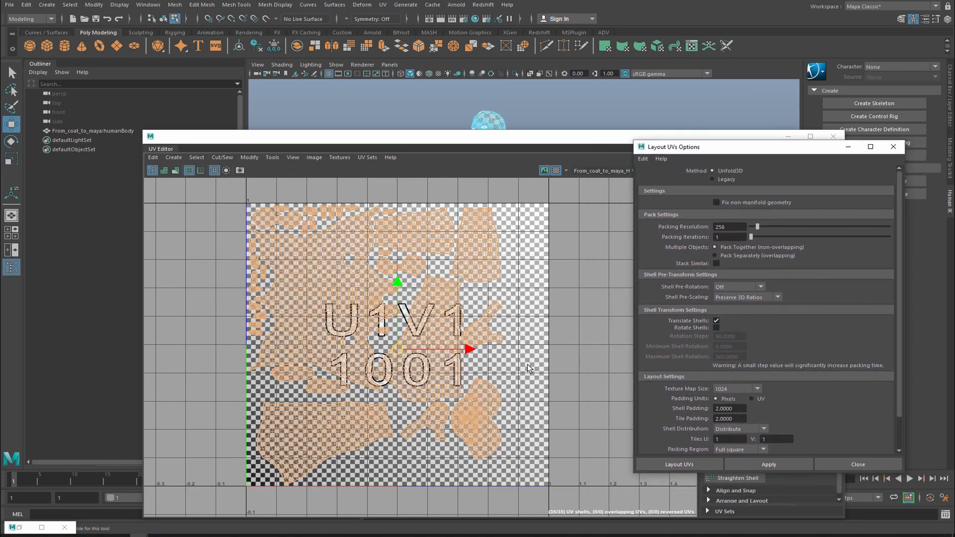
alt+right_drag(589, 339, 544, 327)
alt+middle_drag(542, 327, 460, 324)
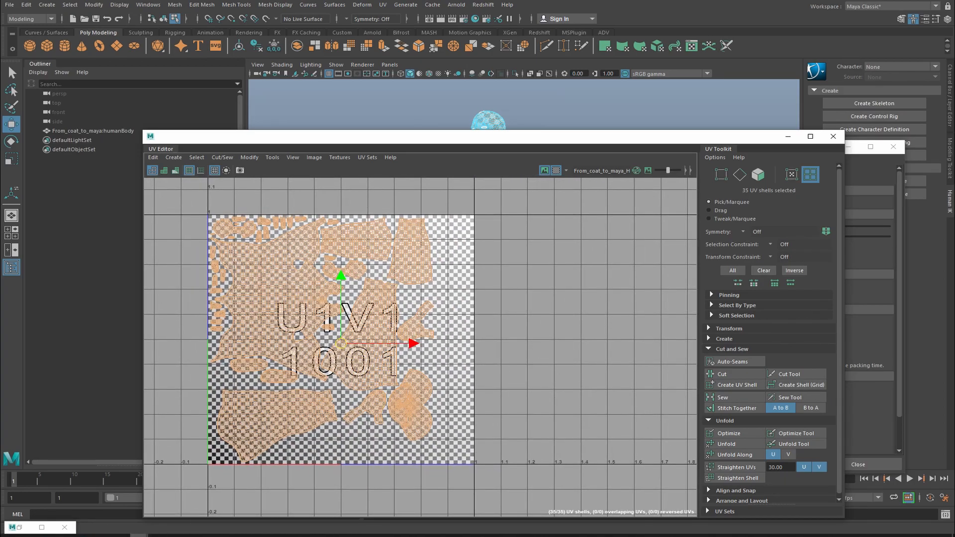
mouse_move(157, 533)
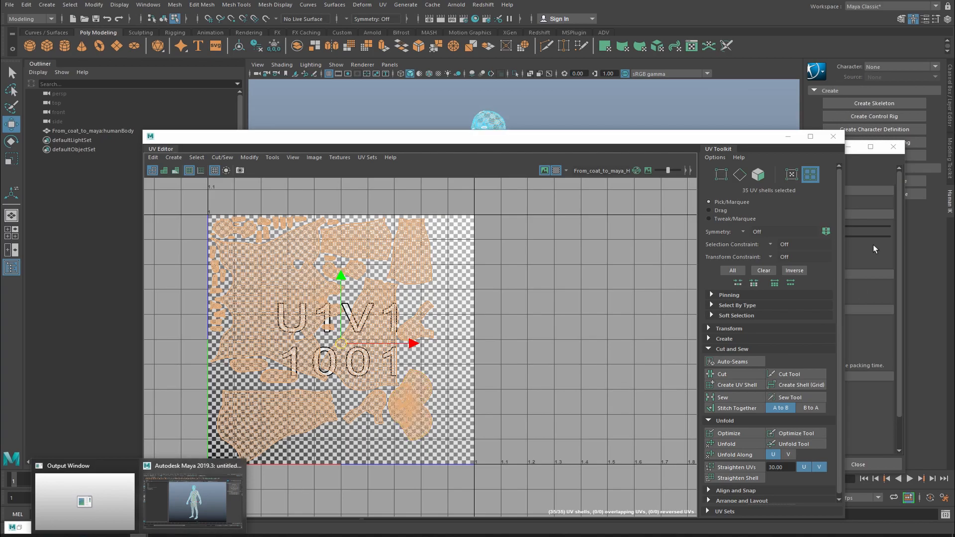
drag(671, 138, 518, 103)
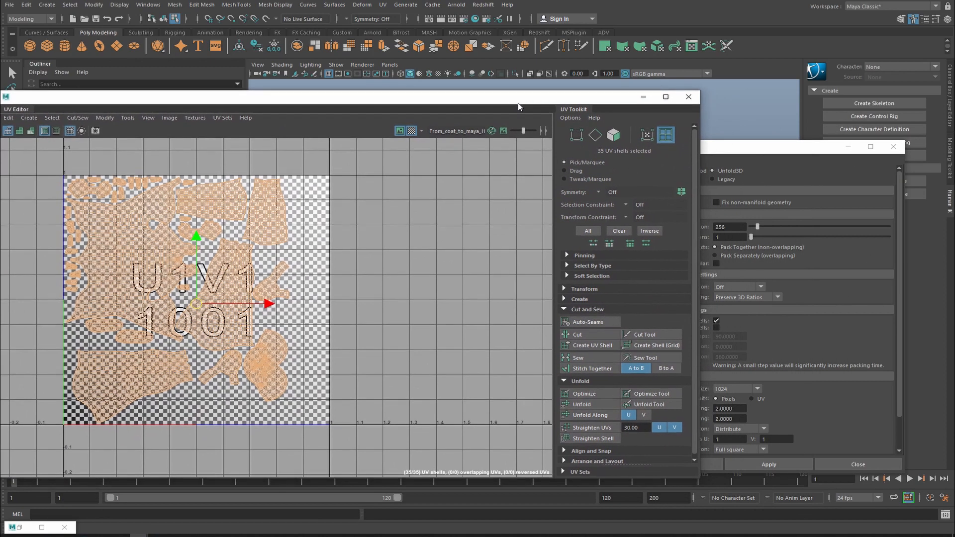
click(734, 157)
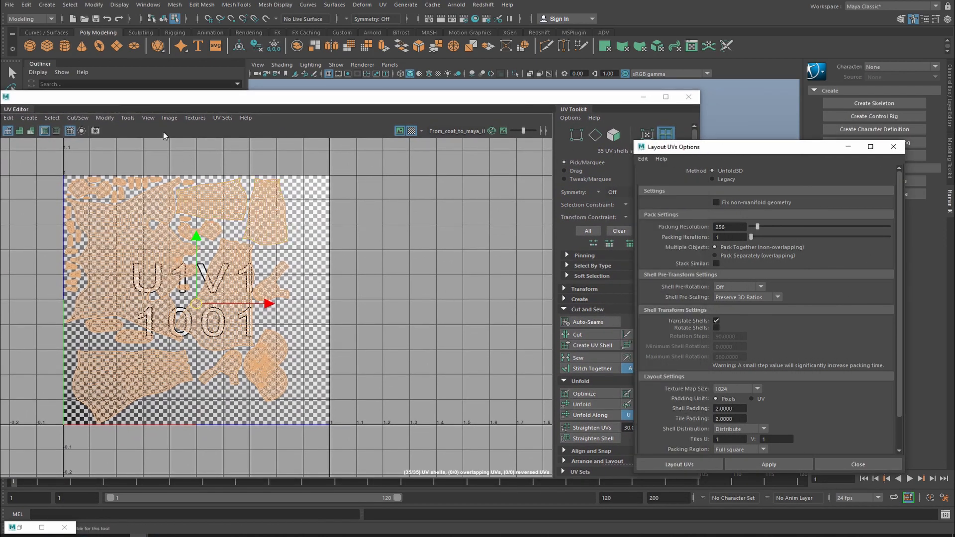
Step: Set the layout to 2 tiles in U and 2 in V, and apply it to all selected shells
click(129, 120)
mouse_move(110, 124)
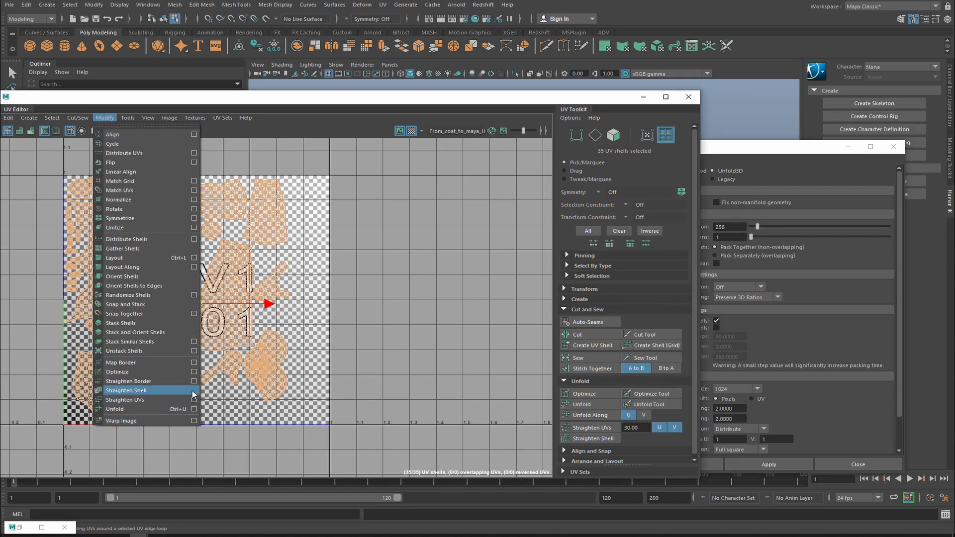
click(194, 259)
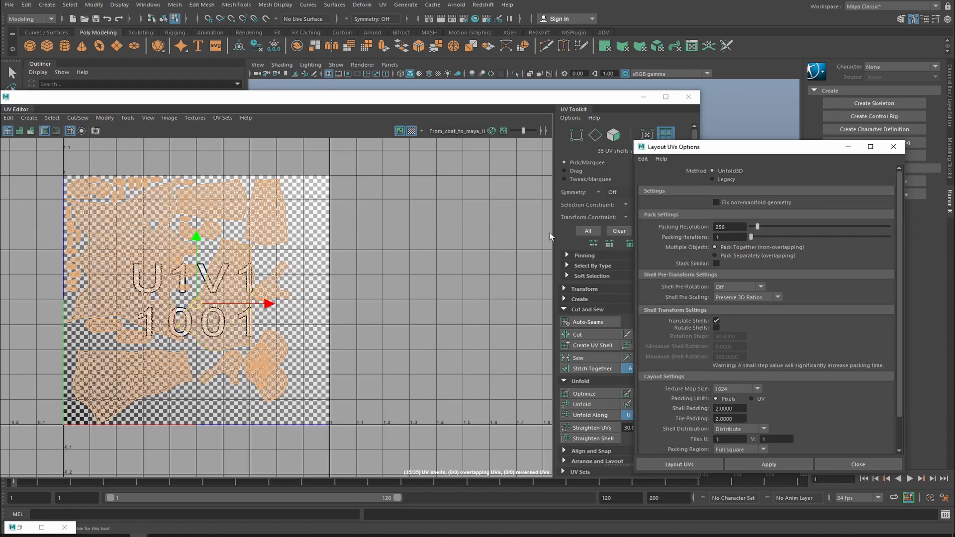
double_click(728, 442)
text(2)
click(776, 441)
key(Return)
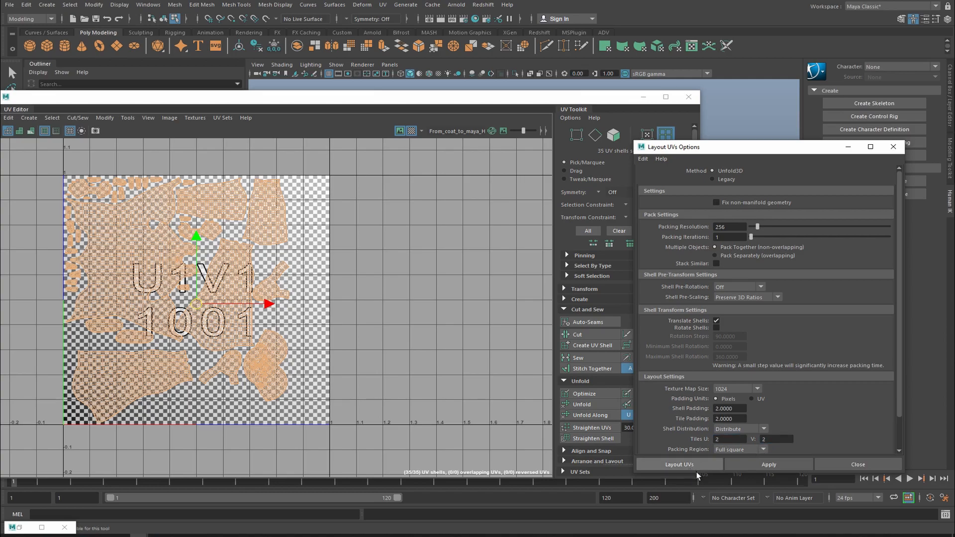
click(774, 469)
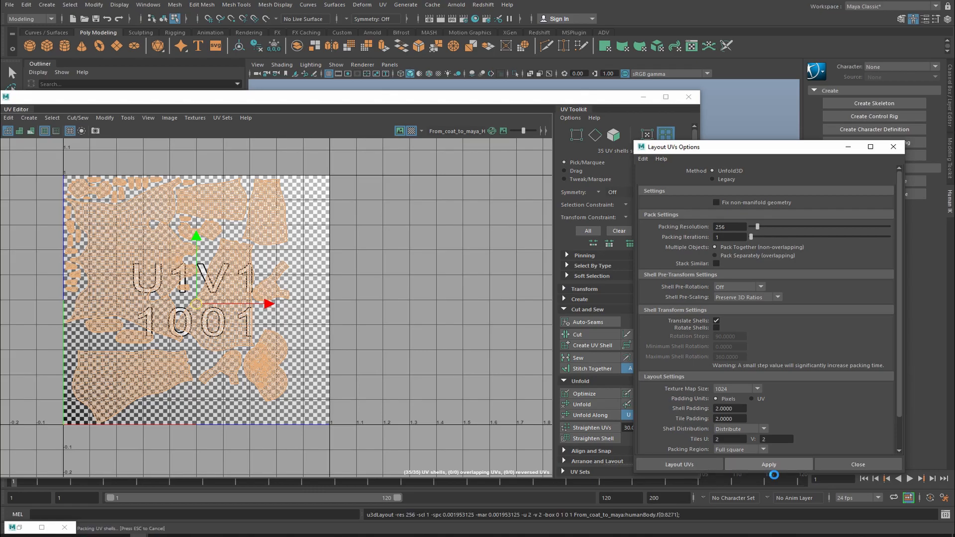
Step: Examine how the shells are distributed across tiles 1001, 1002, 1011 and 1012
alt+right_drag(440, 354, 358, 307)
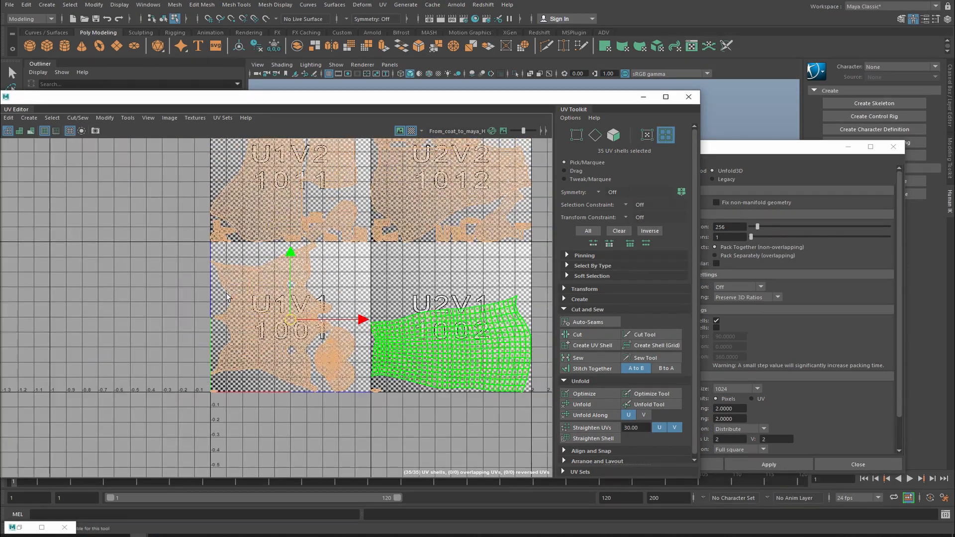
alt+middle_drag(358, 307, 326, 411)
alt+right_drag(329, 408, 268, 350)
alt+middle_drag(297, 367, 271, 314)
alt+right_drag(271, 313, 330, 333)
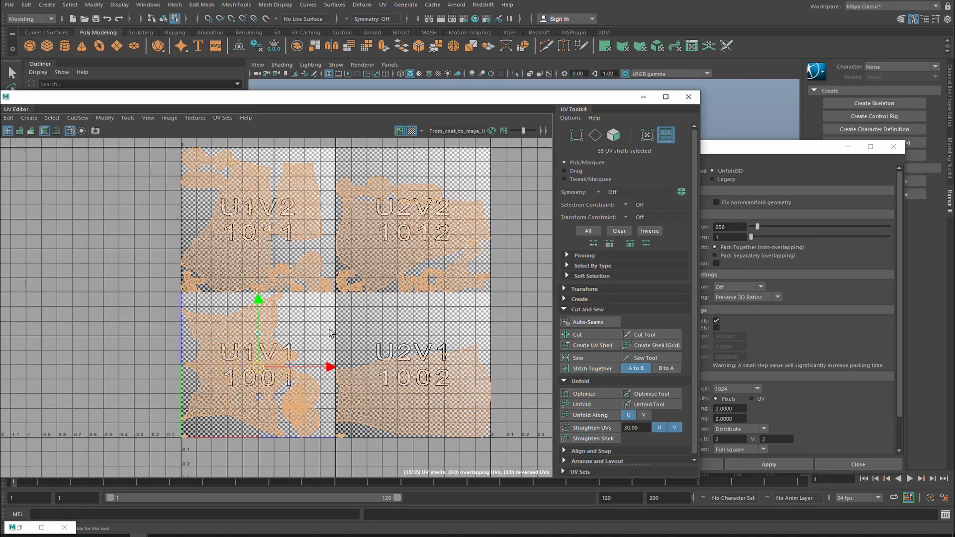
alt+middle_drag(331, 332, 279, 349)
alt+right_drag(279, 350, 314, 351)
alt+middle_drag(343, 319, 342, 350)
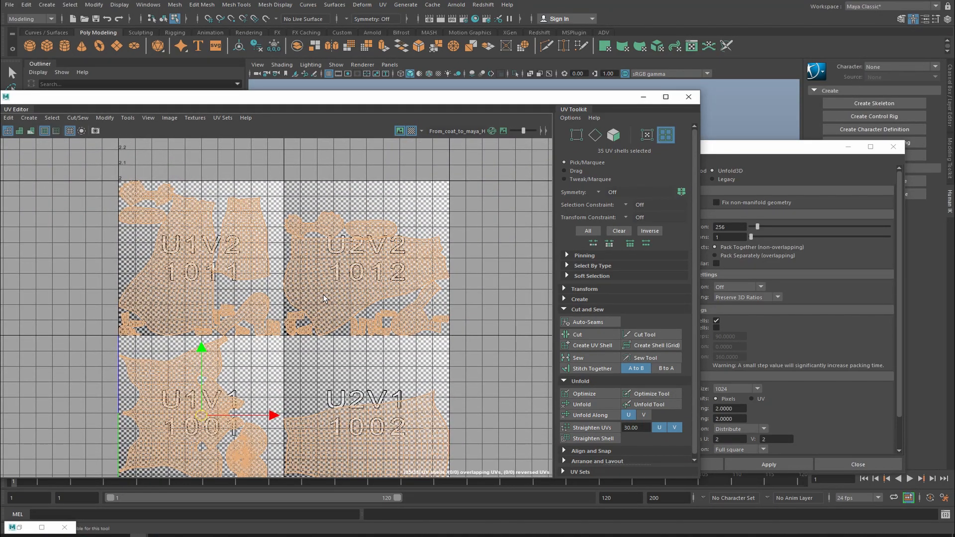
Step: Move the UV Editor aside and examine the checker texture's size and orientation on the body's torso, arms and legs
drag(466, 98, 440, 294)
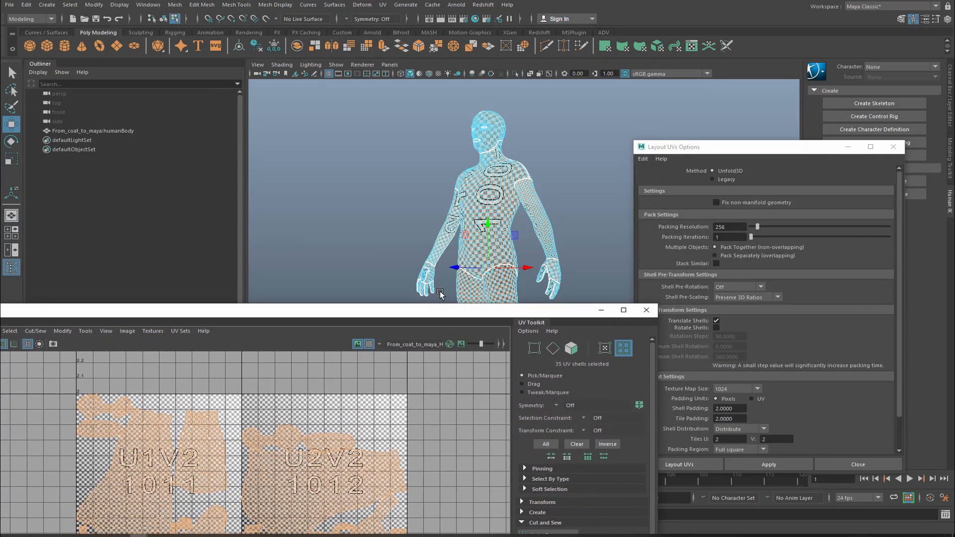
alt+right_drag(448, 247, 470, 297)
mouse_move(470, 297)
alt+mouse_down()
mouse_move(438, 251)
mouse_move(459, 245)
mouse_move(448, 279)
mouse_move(466, 257)
mouse_move(460, 282)
alt+mouse_up()
alt+drag(498, 239, 463, 221)
alt+middle_drag(445, 258, 490, 218)
alt+drag(490, 218, 506, 239)
drag(485, 311, 265, 220)
scroll(451, 231, down, 5)
alt+middle_drag(496, 263, 530, 213)
alt+drag(530, 214, 467, 221)
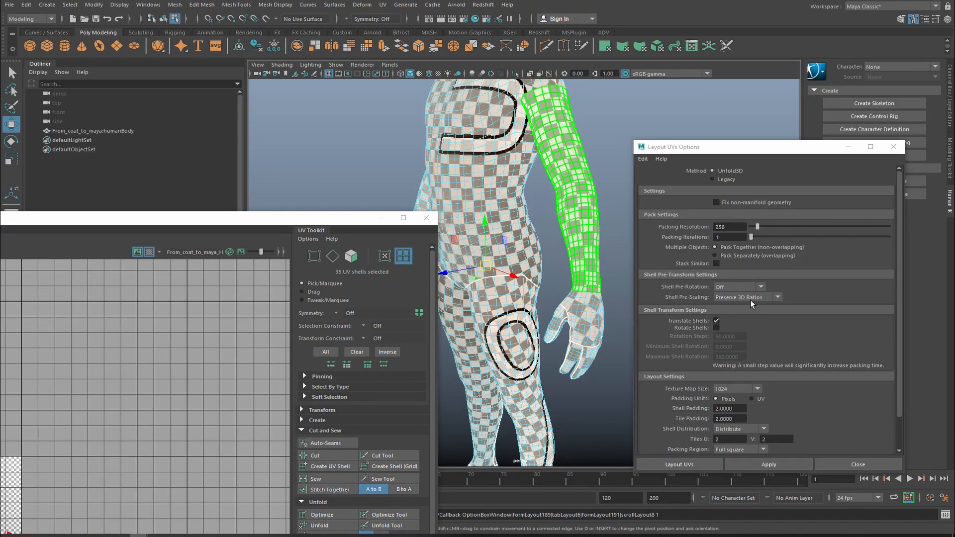
Step: Apply the 2 by 2 tile layout with Shell Pre-Scaling set to Preserve UV Ratios, check the body, and undo the layout
click(745, 297)
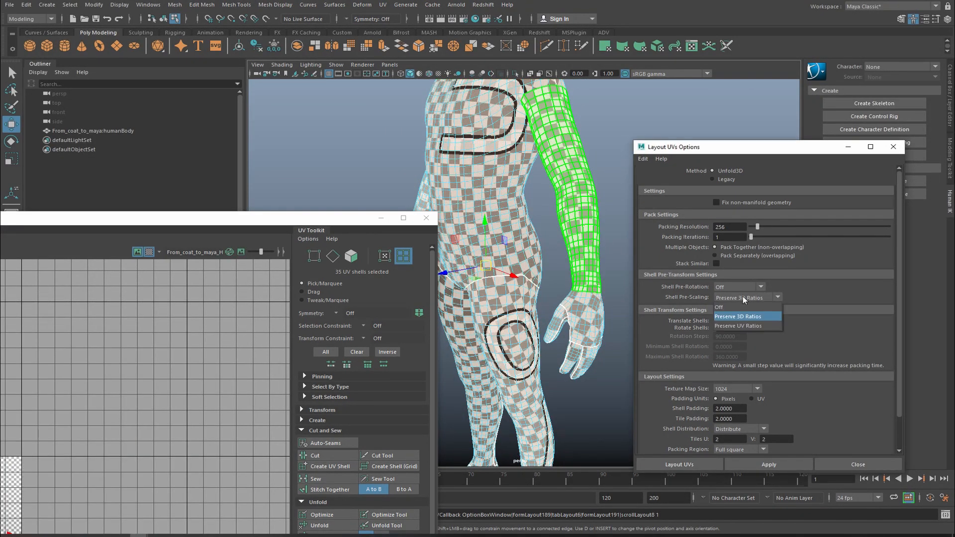
click(730, 326)
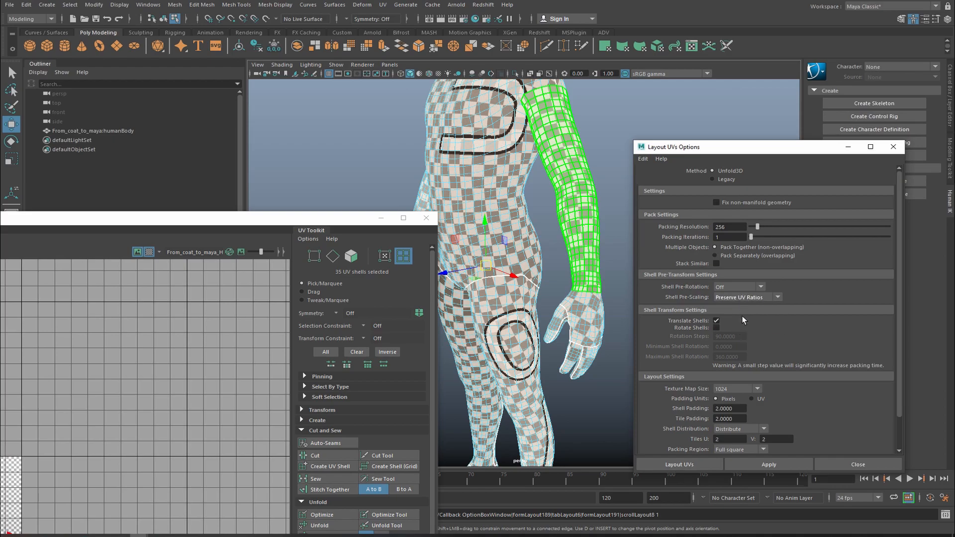
click(780, 467)
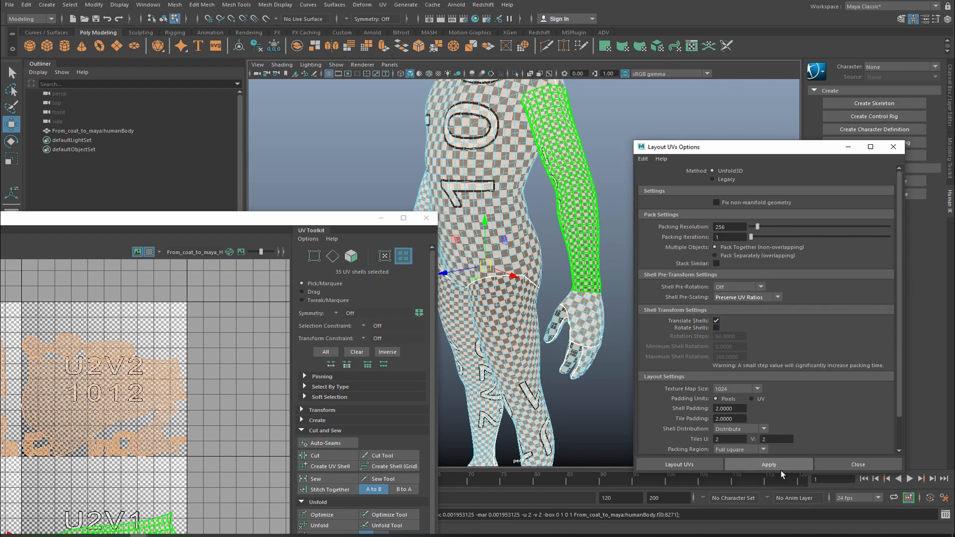
alt+drag(535, 309, 533, 272)
alt+middle_drag(536, 253, 536, 249)
key(ctrl+z)
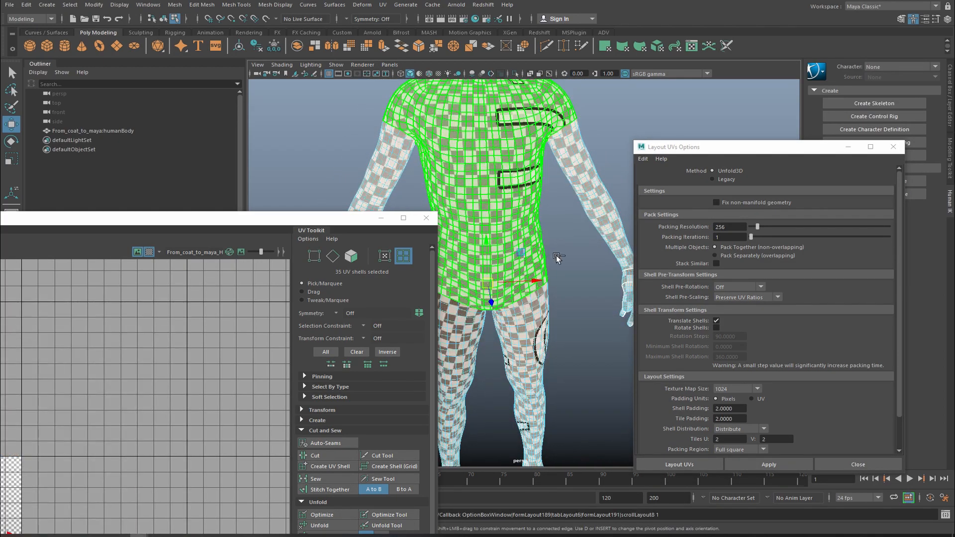
Step: Try the tiled layout with Shell Pre-Scaling set to Off, inspect the checker on the body, and undo it
click(741, 297)
click(731, 308)
click(779, 467)
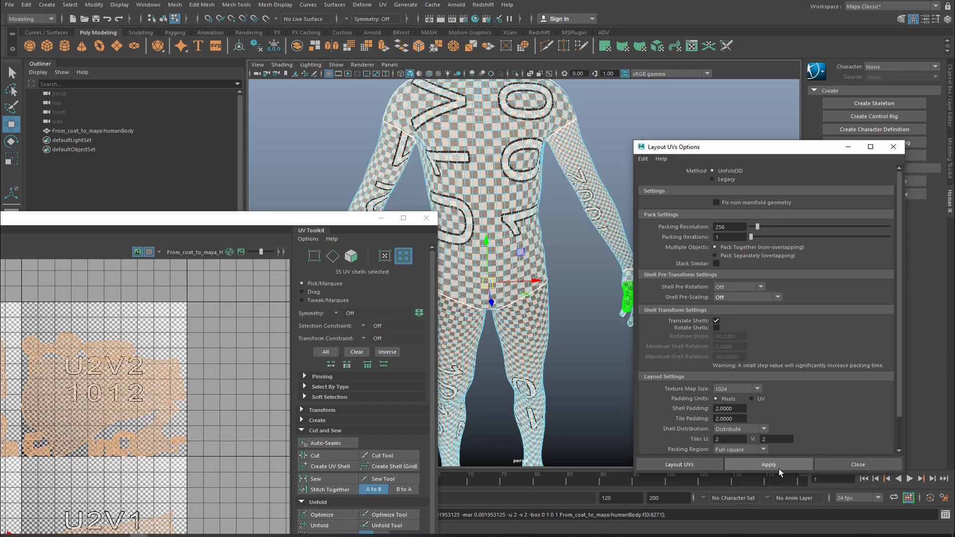
alt+middle_drag(615, 301, 605, 337)
key(ctrl+z)
key(ctrl+z)
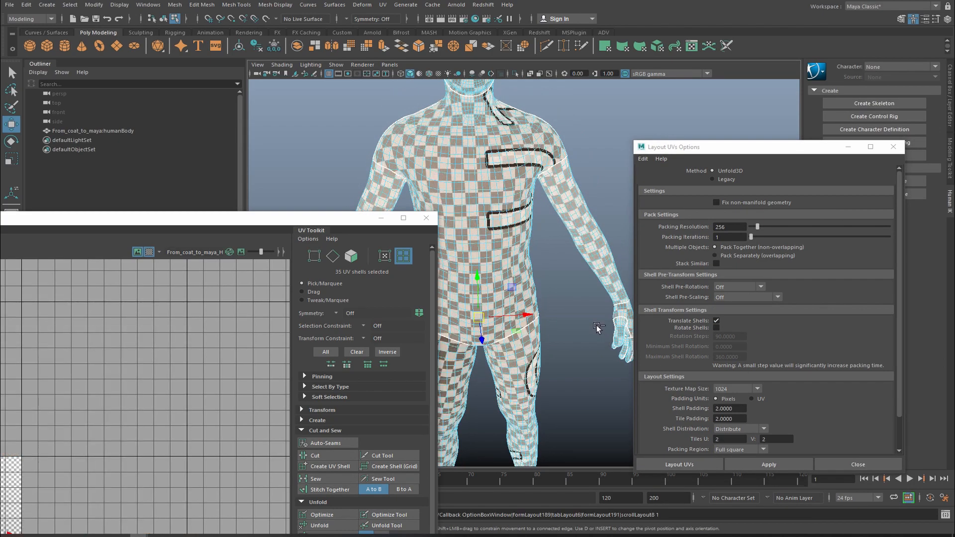
Step: Set Shell Pre-Scaling to Preserve 3D Ratios and apply the layout to all shells across the 2 by 2 tiles
alt+drag(601, 322, 576, 321)
alt+right_drag(576, 318, 550, 299)
alt+middle_drag(546, 262, 555, 247)
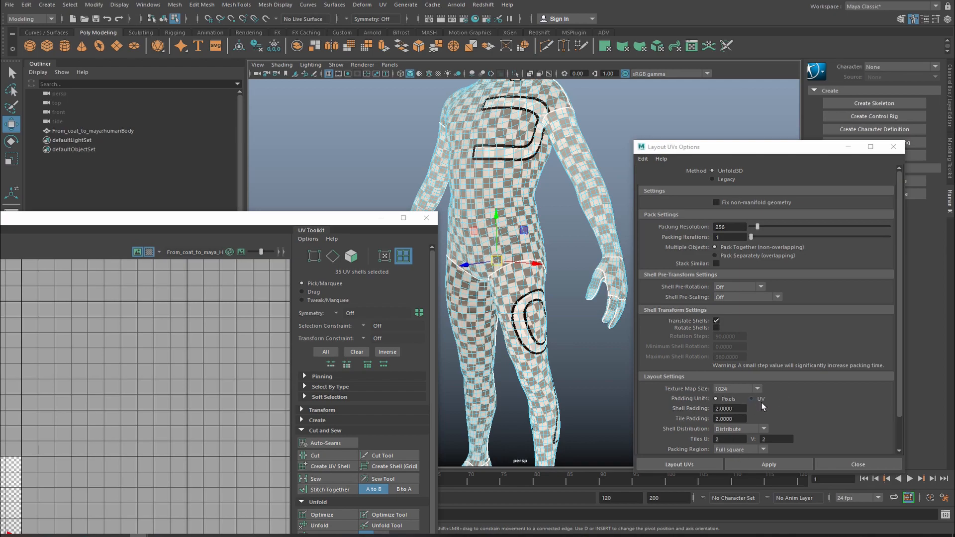
click(745, 298)
click(738, 317)
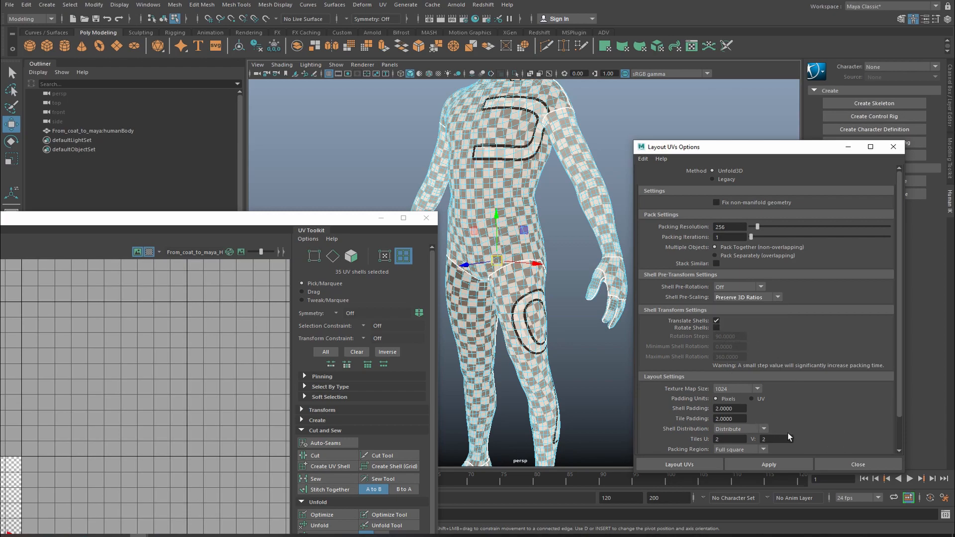
click(747, 468)
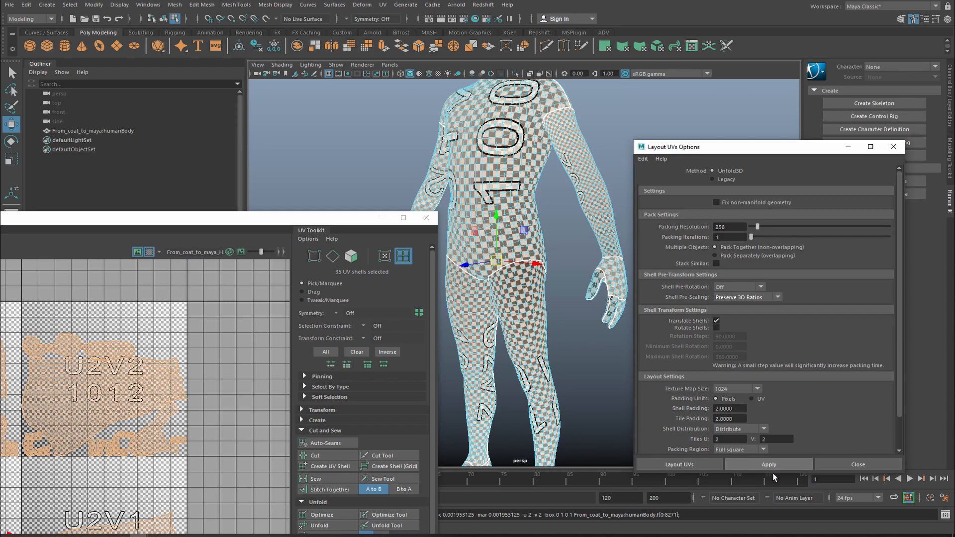
alt+middle_drag(532, 379, 548, 378)
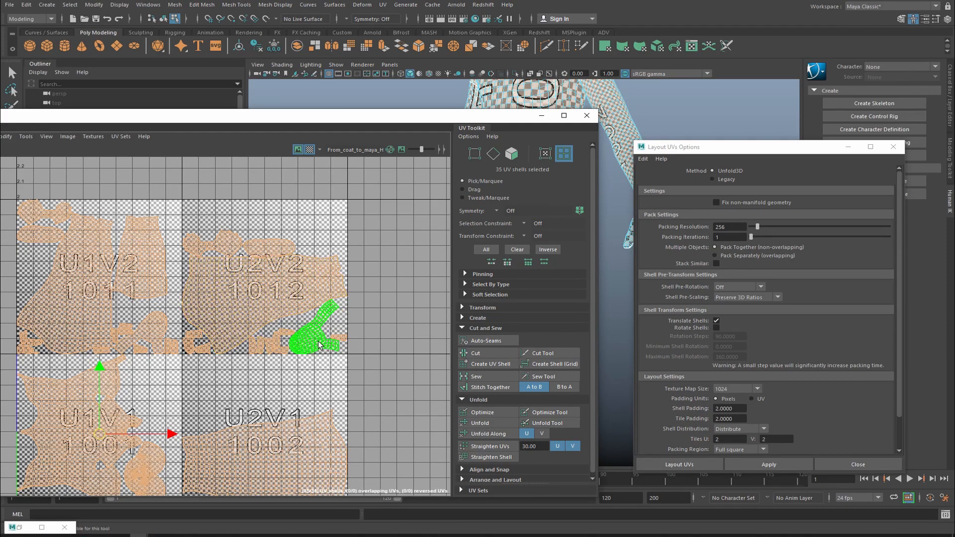
key(f)
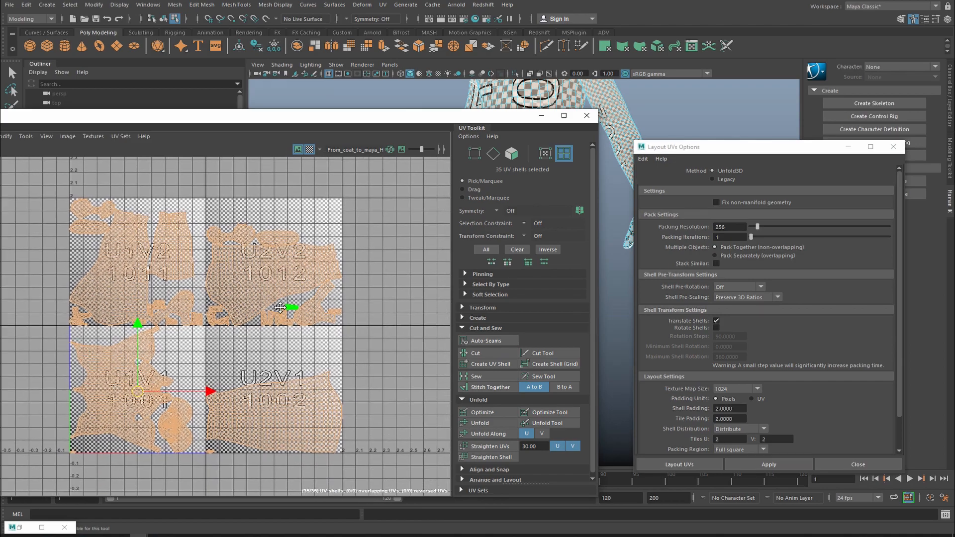
Step: Select the human body as a whole object and move the UV Editor aside to check the full model
right_click(529, 89)
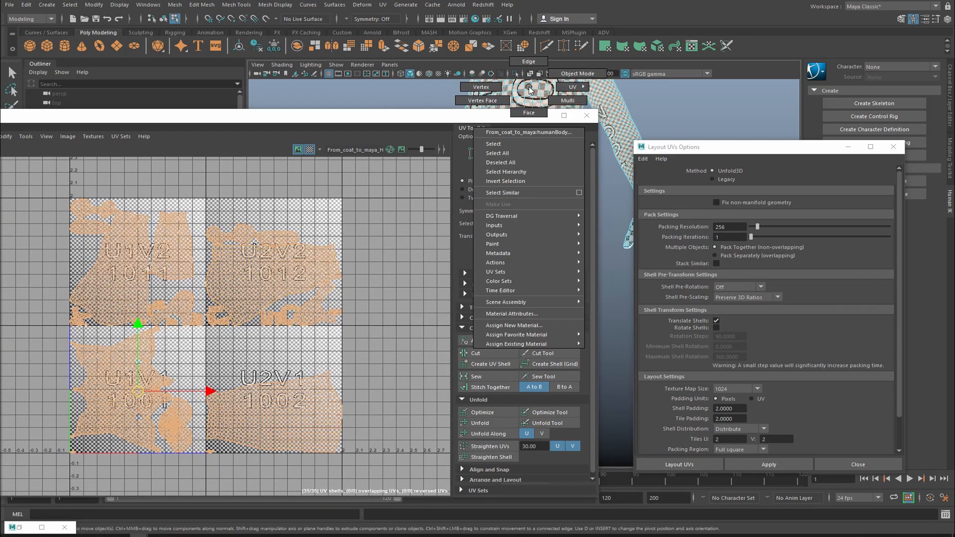
click(510, 146)
drag(488, 121, 366, 195)
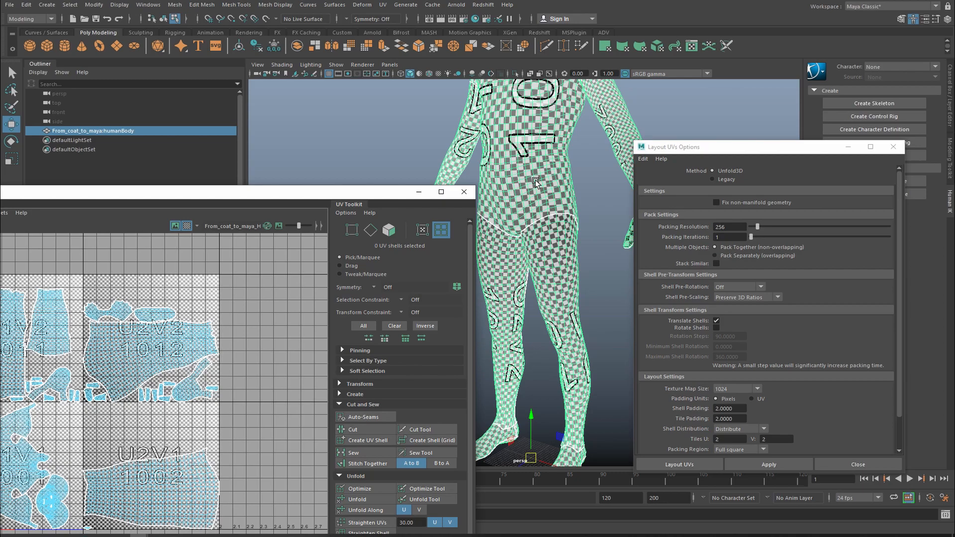
alt+drag(542, 175, 545, 221)
alt+middle_drag(546, 222, 549, 284)
mouse_move(550, 285)
alt+mouse_down()
mouse_move(586, 272)
mouse_move(553, 283)
alt+mouse_up()
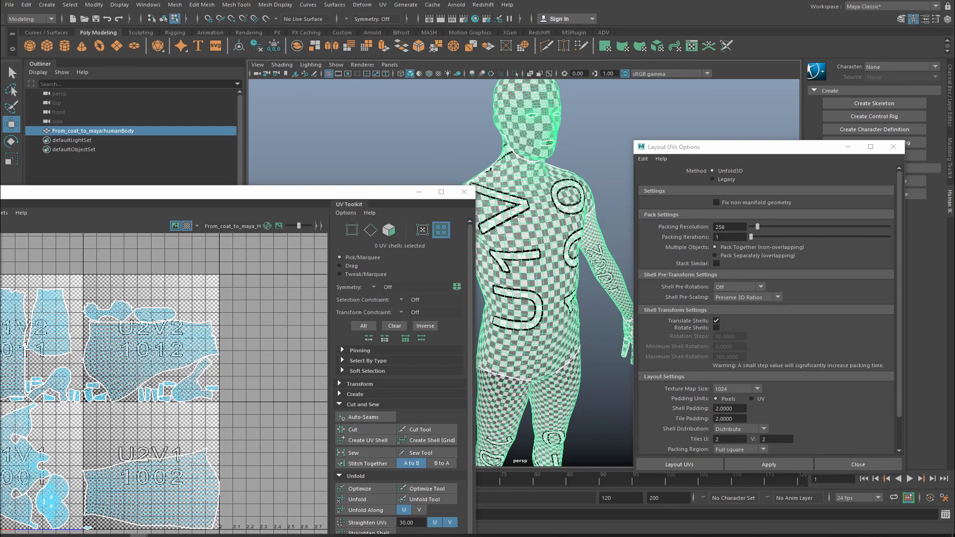
Step: Export the selected body as an OBJ file named UDIM with the default export options
click(10, 5)
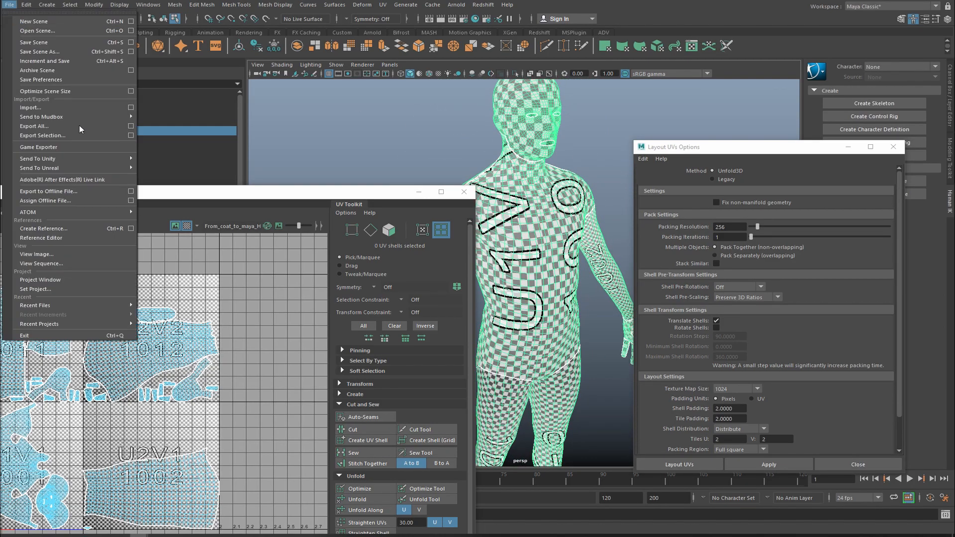
click(131, 135)
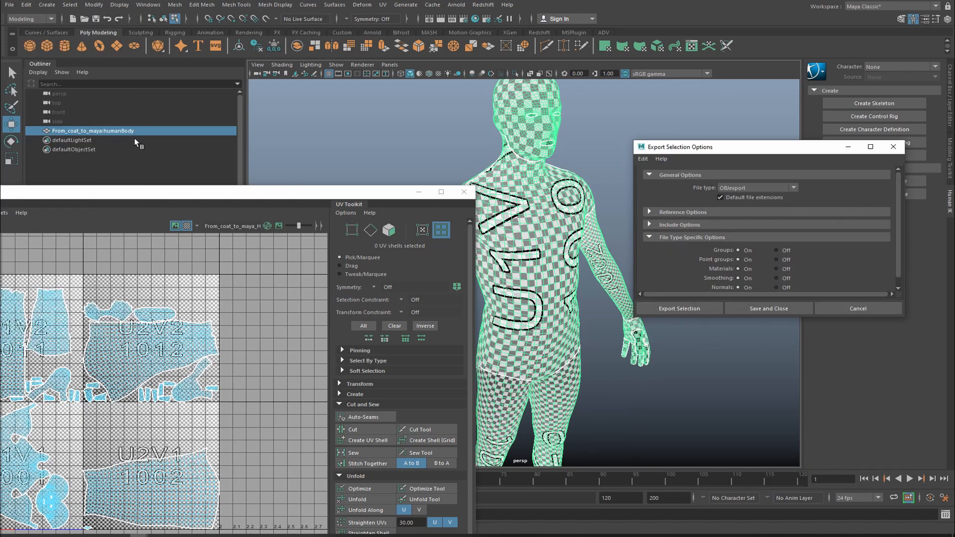
click(682, 309)
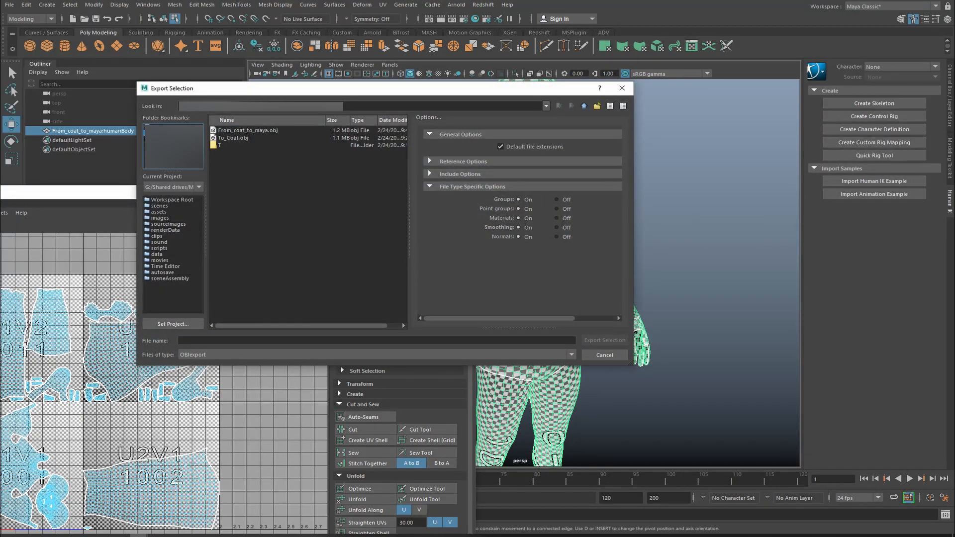
click(274, 341)
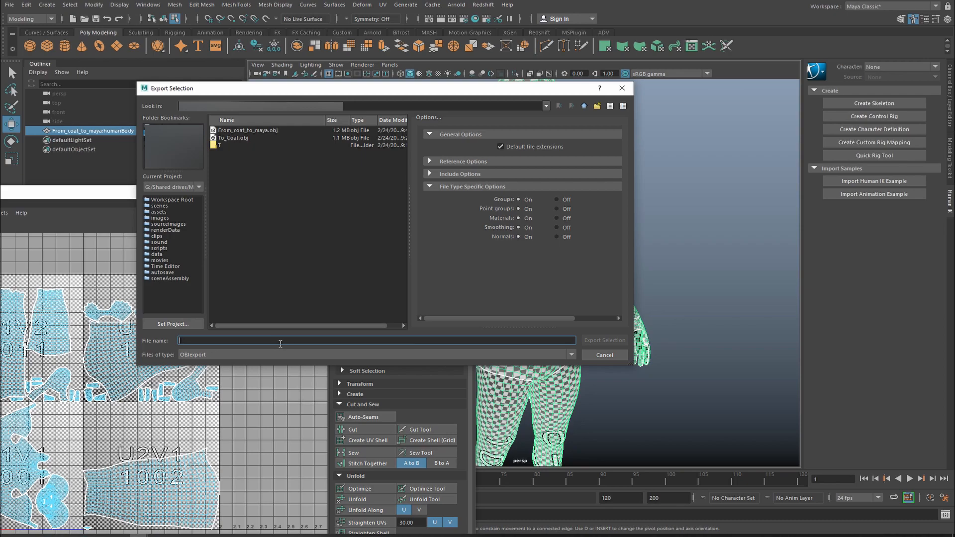
text(UDIM)
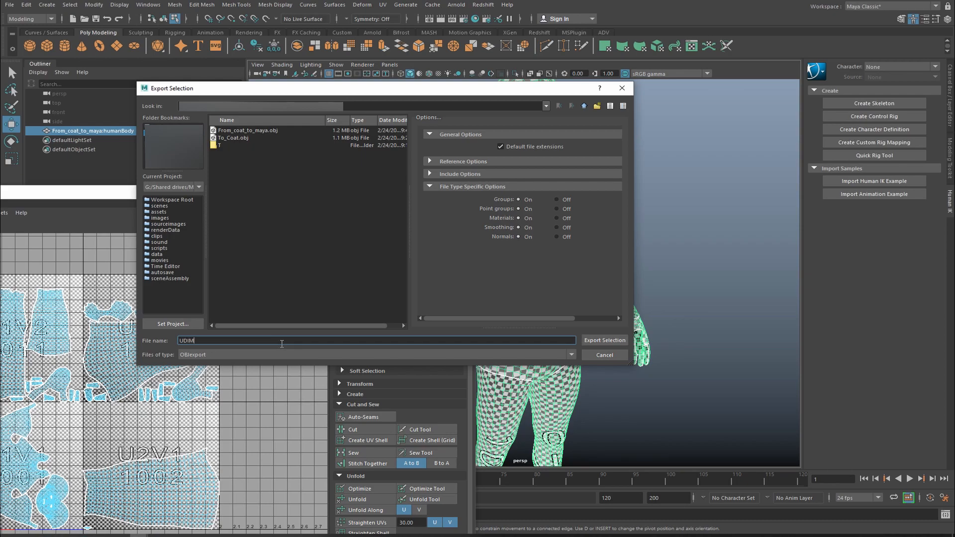
click(598, 342)
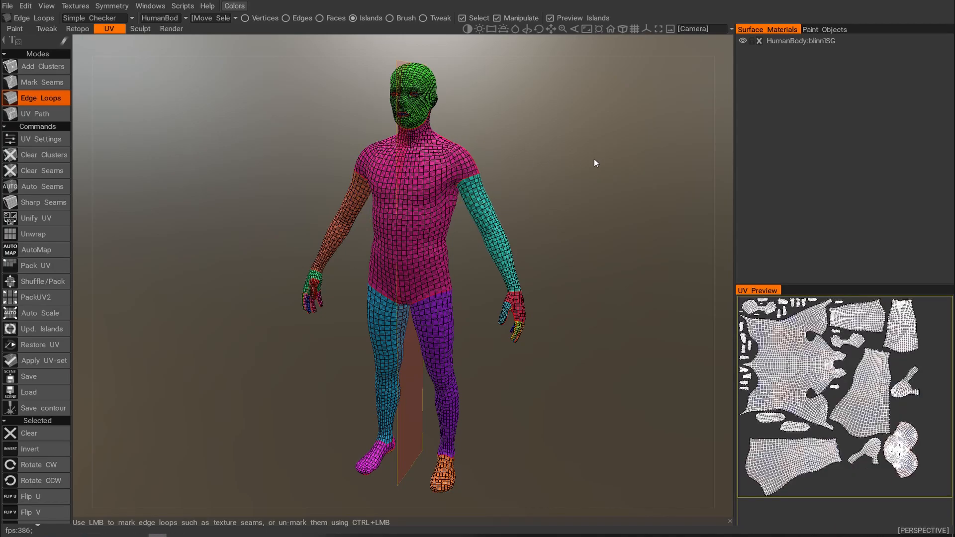
Step: Switch to 3DCoat and save the current UV project as UV.3b
click(8, 6)
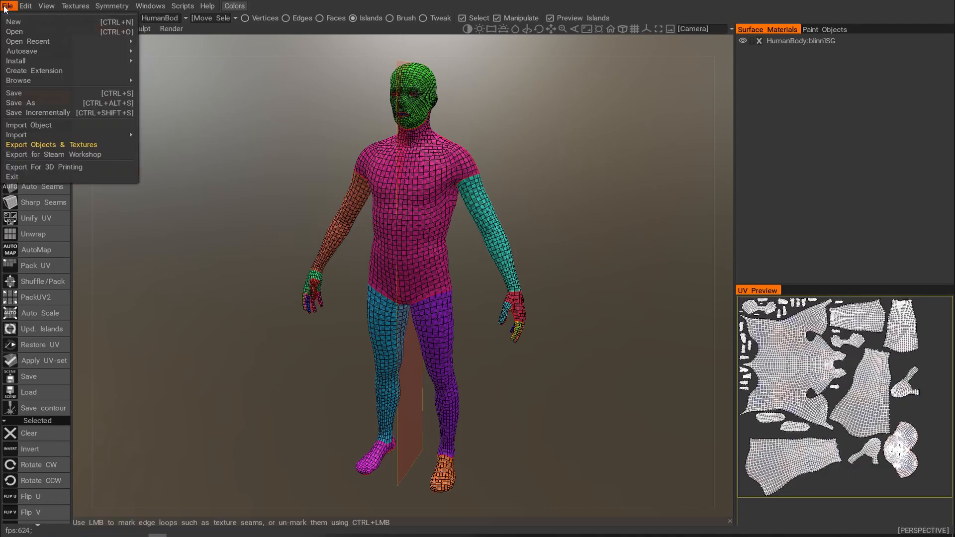
click(34, 103)
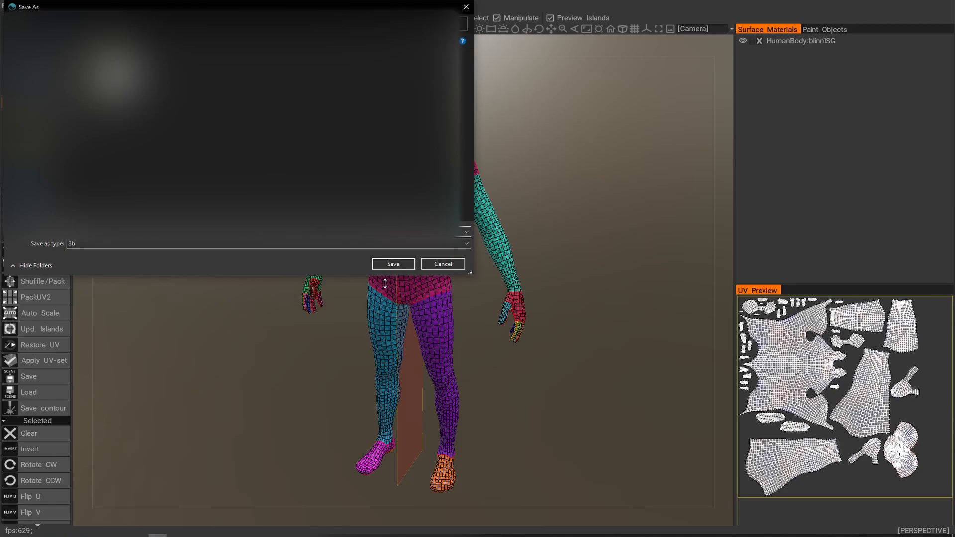
click(393, 265)
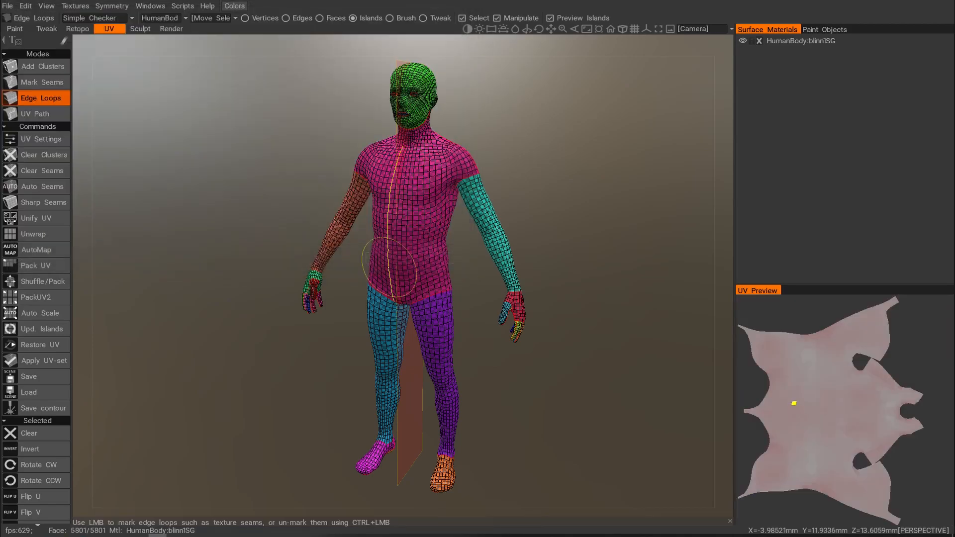
Step: Start a new empty project and dismiss the start-up window without choosing a project type
click(8, 5)
click(8, 5)
click(7, 5)
click(15, 25)
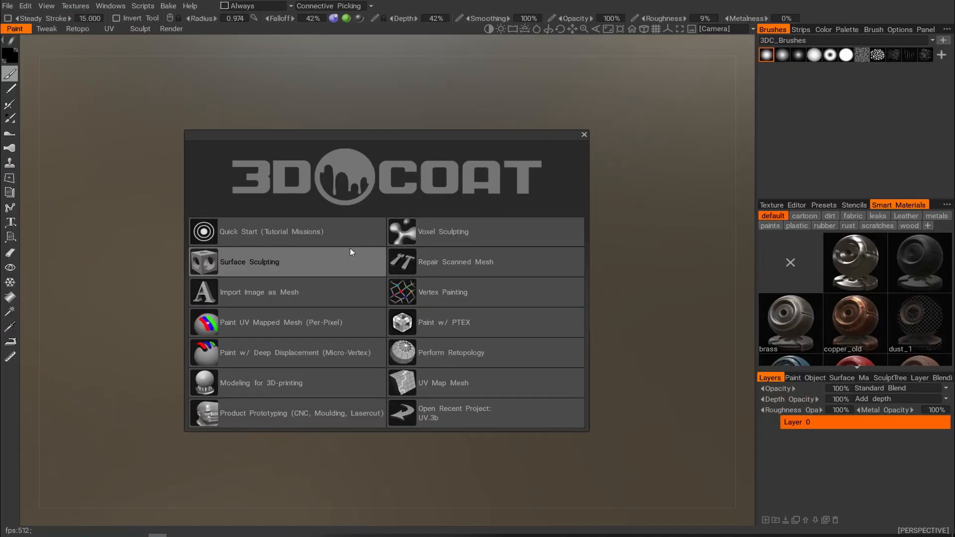
click(584, 135)
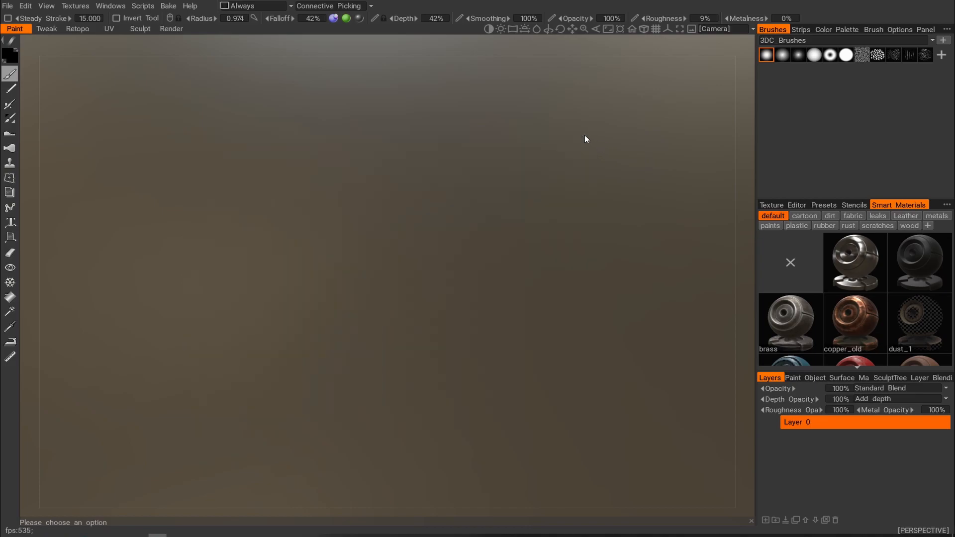
Step: Open UDIM.obj as a model for per-pixel painting
click(7, 6)
mouse_move(20, 92)
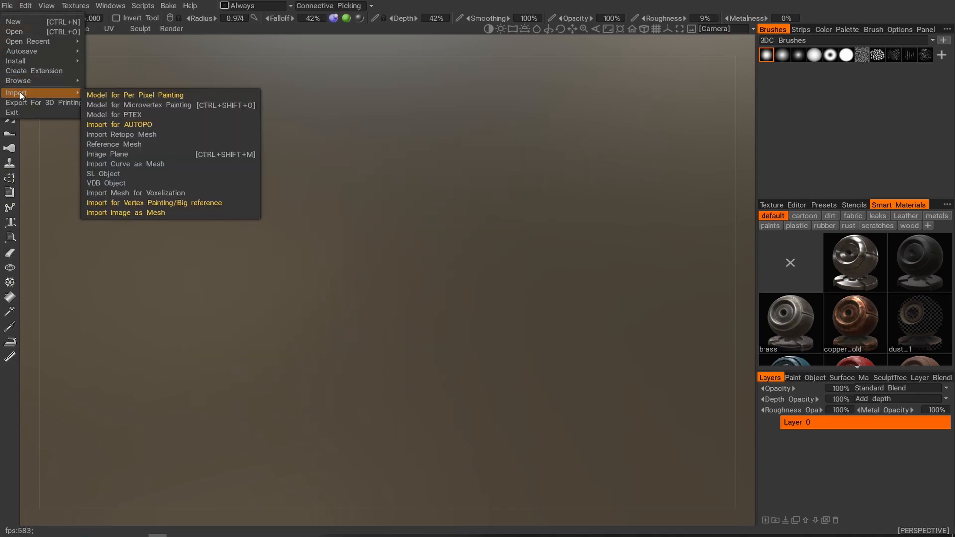
click(186, 95)
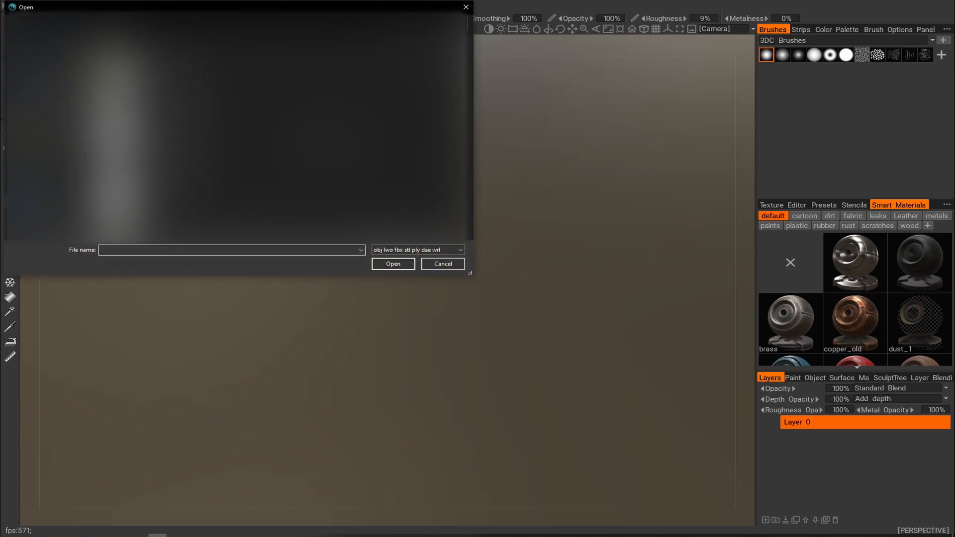
drag(149, 282, 149, 318)
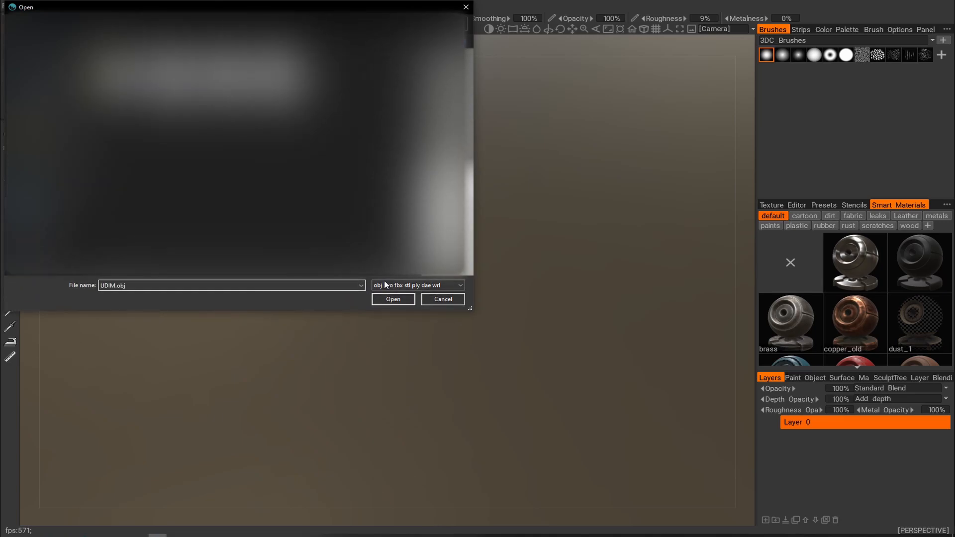
click(393, 300)
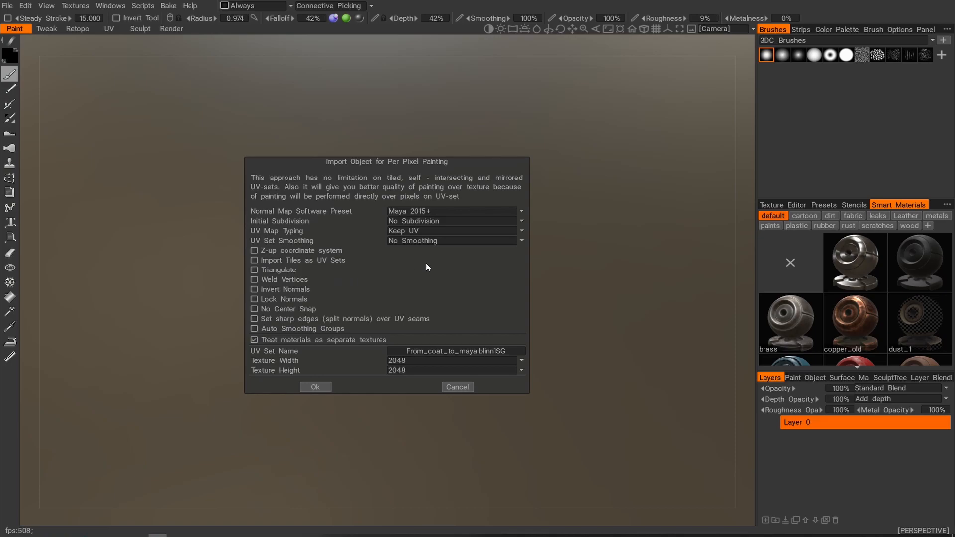
Step: Enable importing tiles as UV sets, keep the texture size at 2048 by 2048, complete the import, and frame the whole body
click(254, 261)
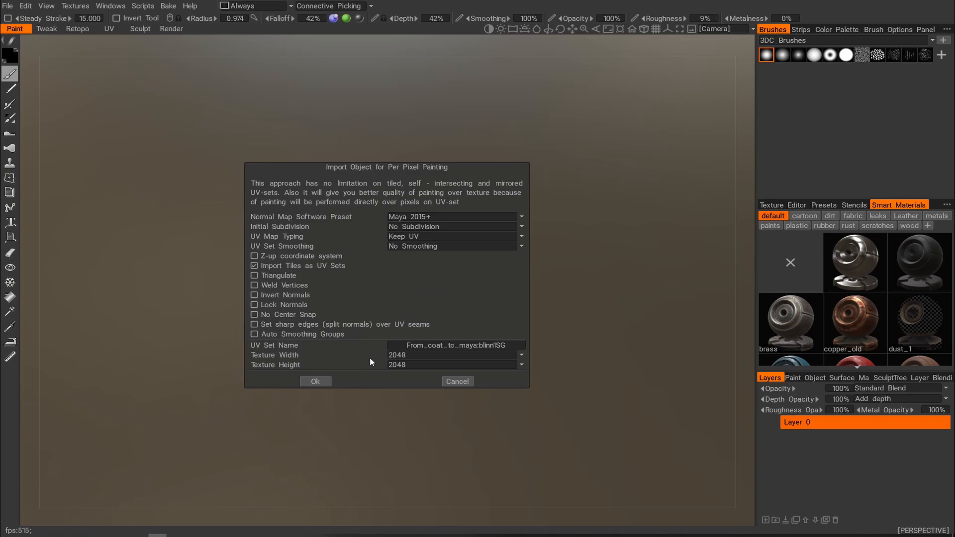
click(317, 379)
click(520, 353)
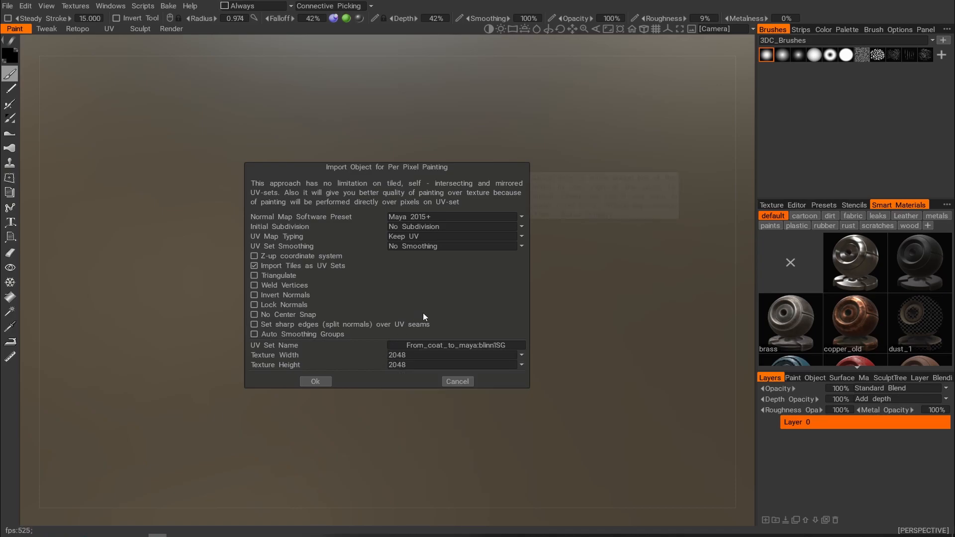
click(316, 382)
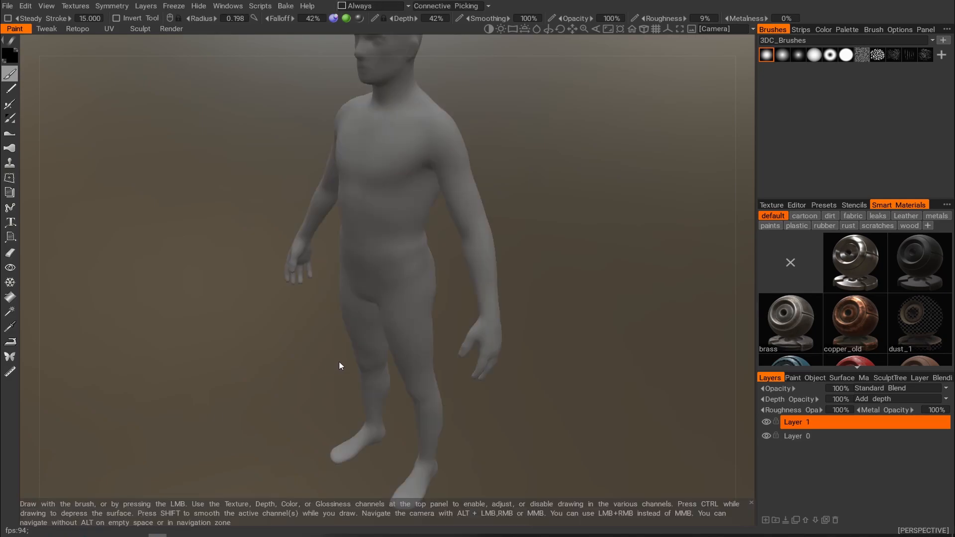
alt+right_drag(537, 222, 470, 209)
alt+drag(469, 209, 497, 209)
alt+middle_drag(498, 208, 532, 201)
alt+right_drag(488, 209, 527, 212)
alt+drag(528, 213, 515, 194)
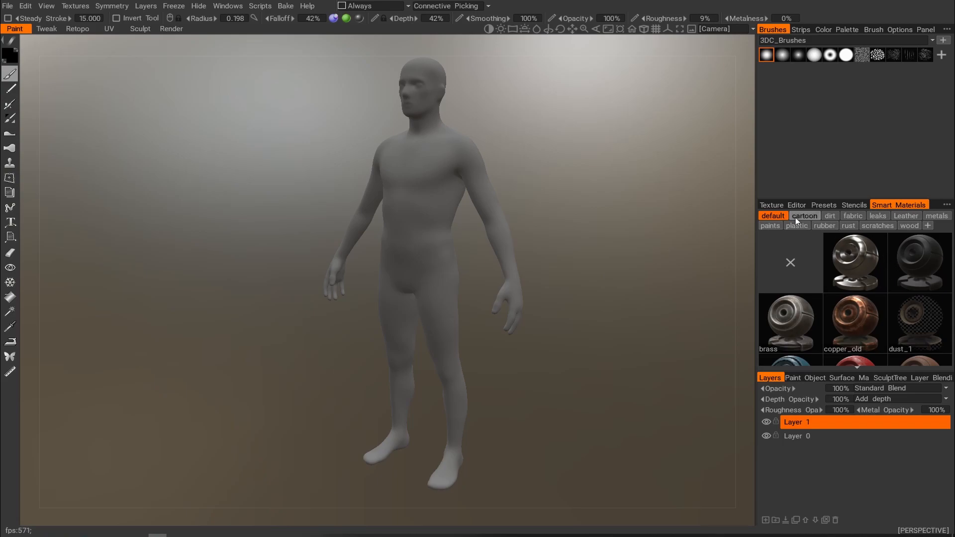
Step: Show the body's UV layout in the Texture Editor, switch to Maya and move its UV Editor window fully into view
click(784, 205)
scroll(847, 303, down, 2)
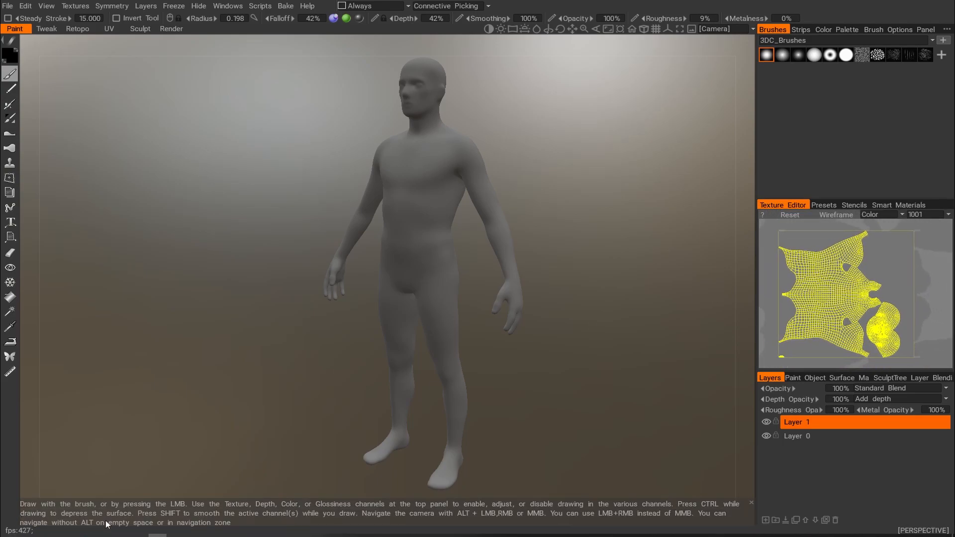
mouse_move(149, 535)
click(195, 515)
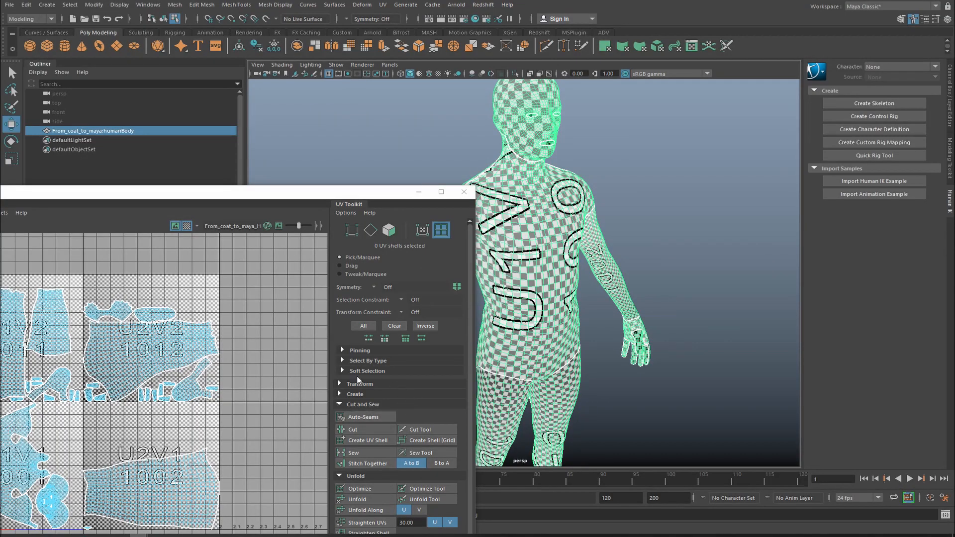
drag(192, 193, 483, 120)
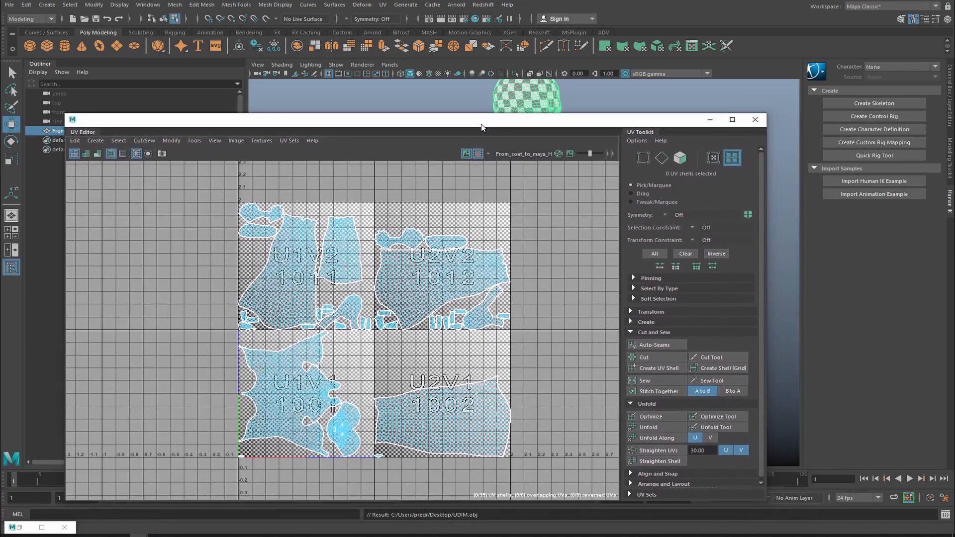
Step: Examine how the body's UV shells are distributed over UDIM tiles 1001, 1002, 1011 and 1012 in the UV Editor
scroll(298, 323, up, 3)
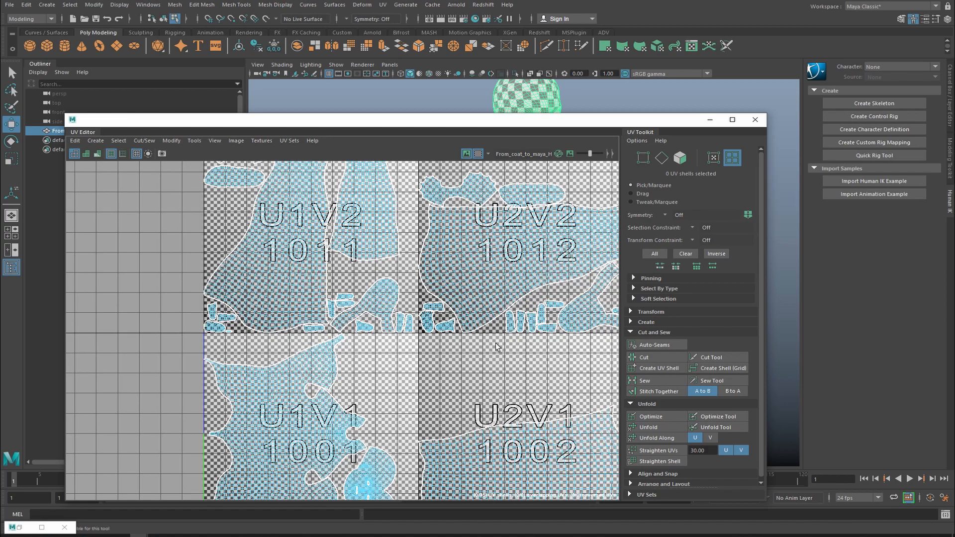
alt+right_drag(460, 407, 365, 397)
alt+middle_drag(364, 397, 257, 362)
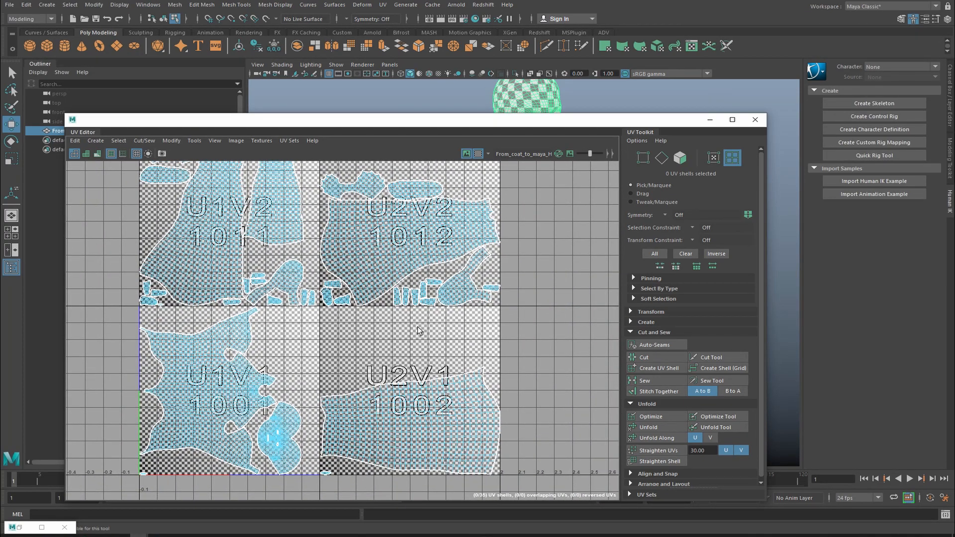
alt+middle_drag(221, 263, 198, 302)
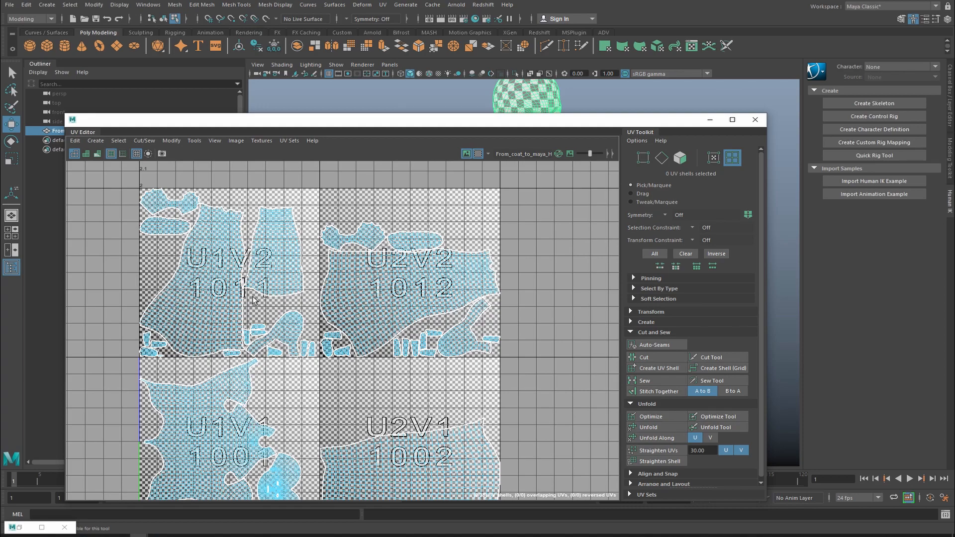
alt+middle_drag(258, 277, 252, 357)
alt+middle_drag(401, 336, 404, 282)
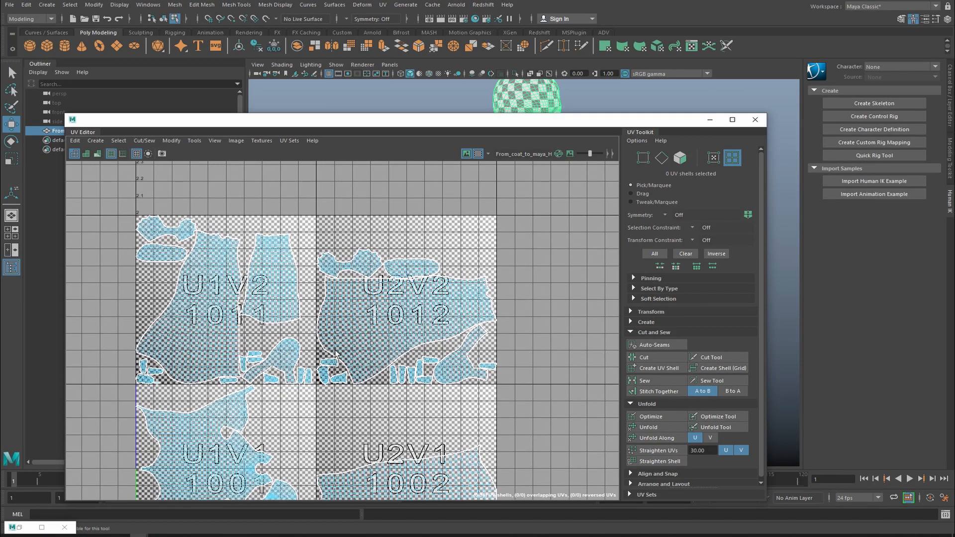
alt+right_drag(389, 304, 361, 302)
alt+middle_drag(359, 302, 374, 353)
alt+middle_drag(309, 303, 292, 371)
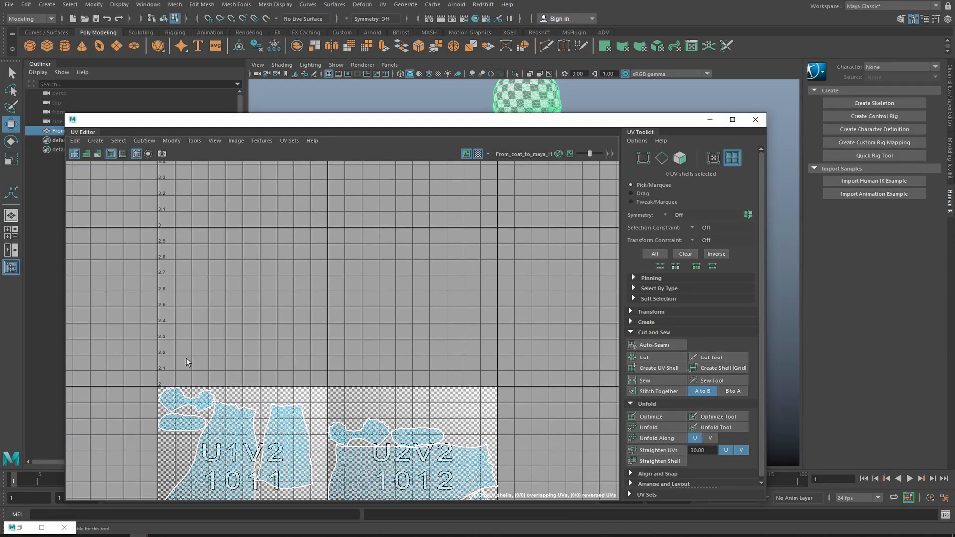
alt+middle_drag(249, 341, 249, 249)
alt+right_drag(348, 337, 263, 337)
alt+middle_drag(287, 336, 287, 270)
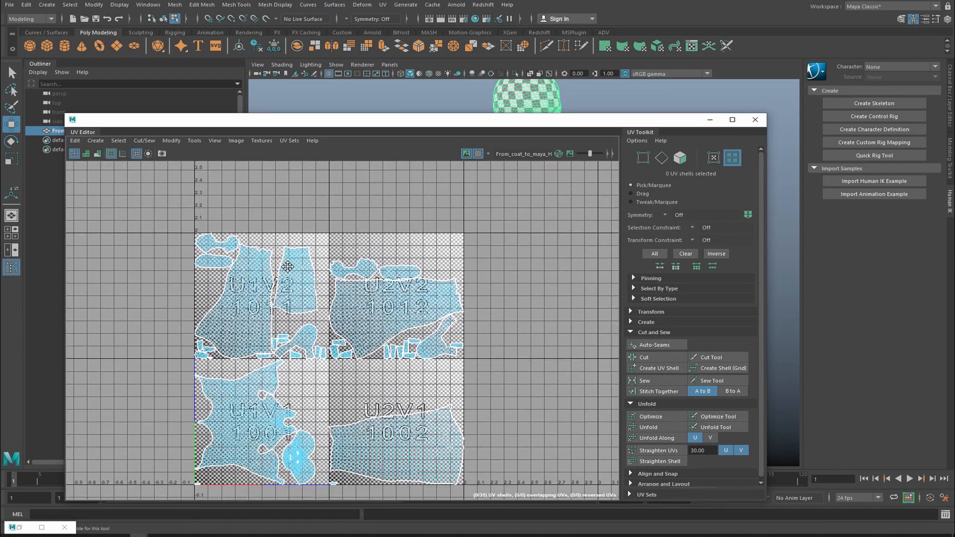
alt+right_drag(278, 314, 348, 315)
alt+middle_drag(348, 315, 338, 265)
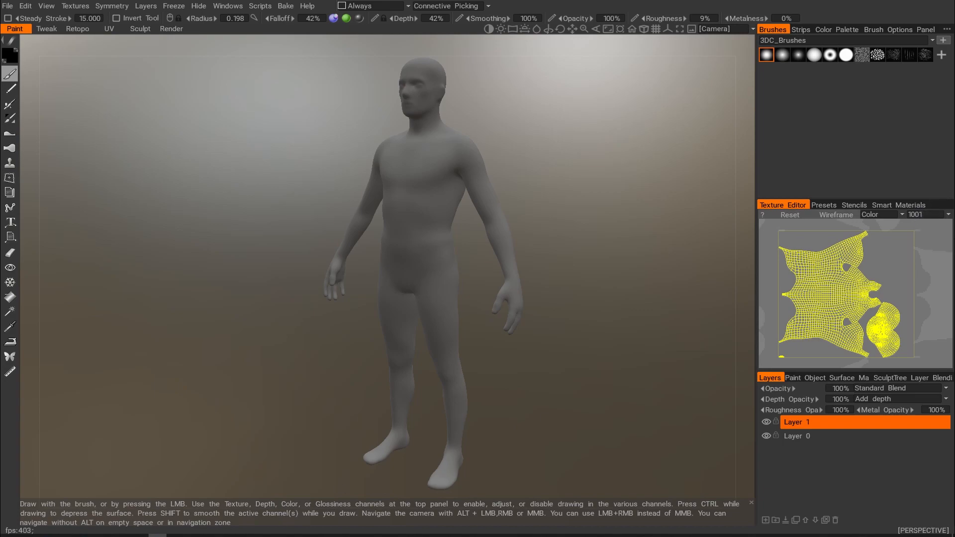
Step: Check the tile layout in Maya once more and return to 3DCoat
mouse_move(135, 536)
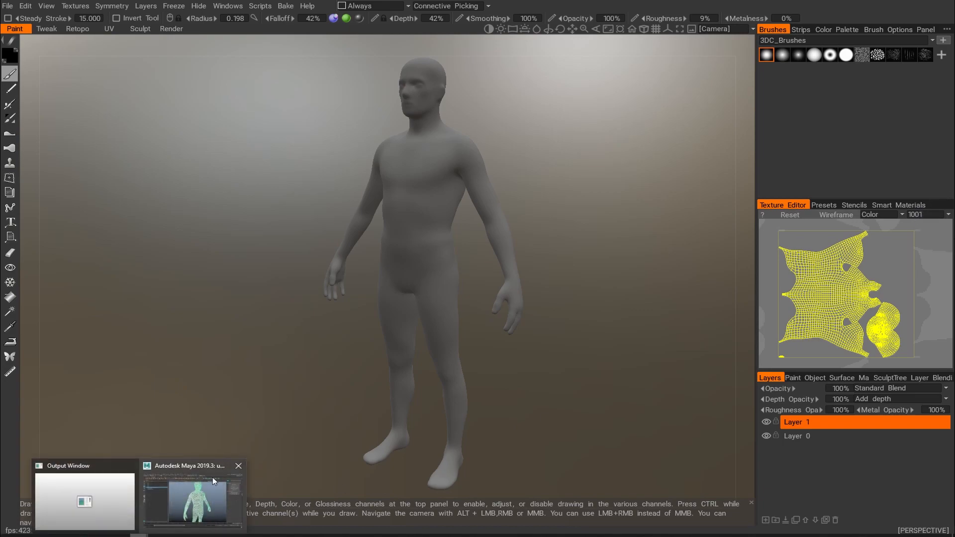
click(202, 503)
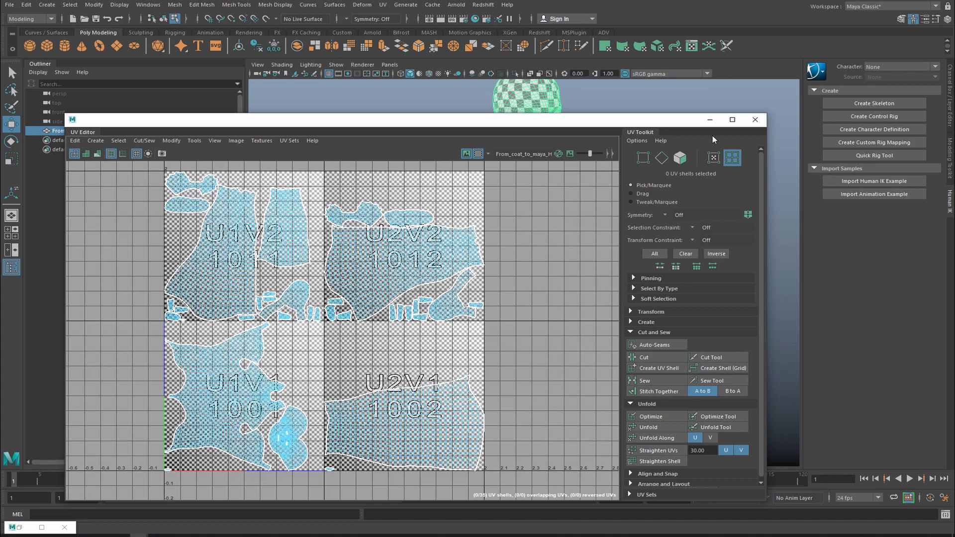
click(158, 535)
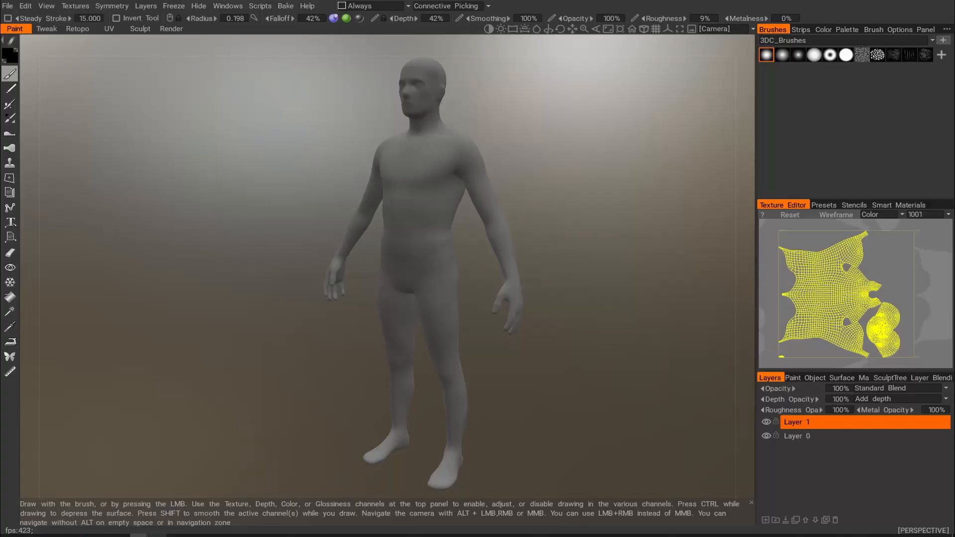
Step: Display UV sets 1002, 1011 and 1012 one after another in the Texture Editor, and return to 1001
click(948, 215)
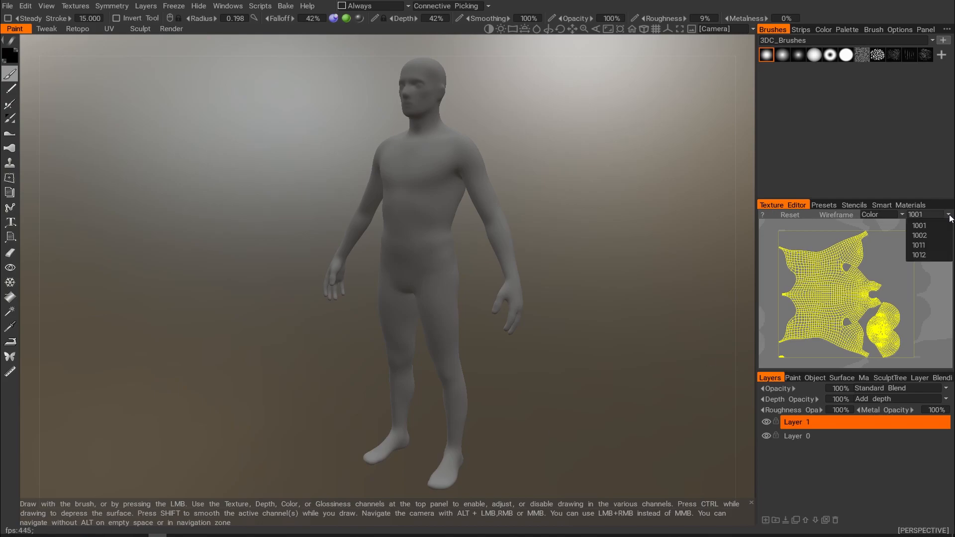
click(934, 235)
click(949, 215)
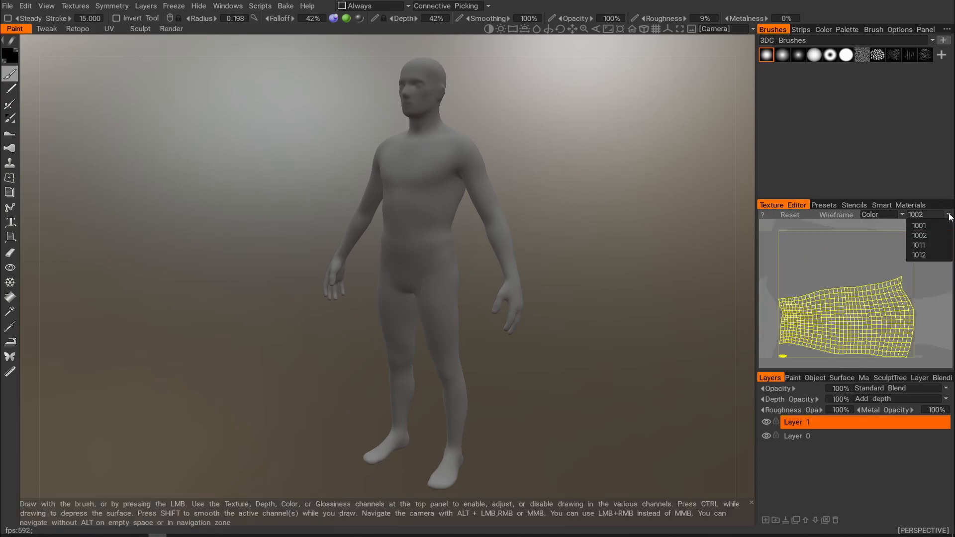
click(935, 245)
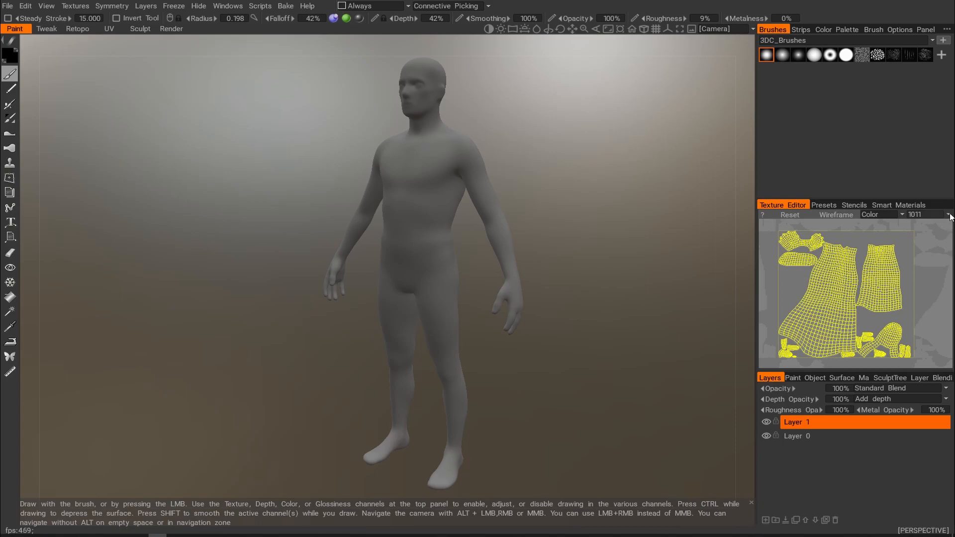
click(948, 215)
click(921, 255)
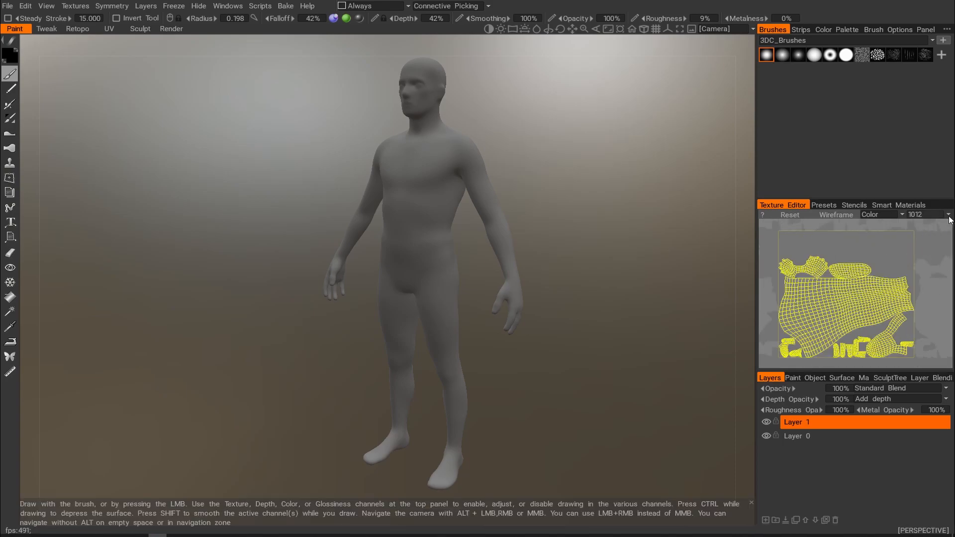
click(949, 215)
click(928, 223)
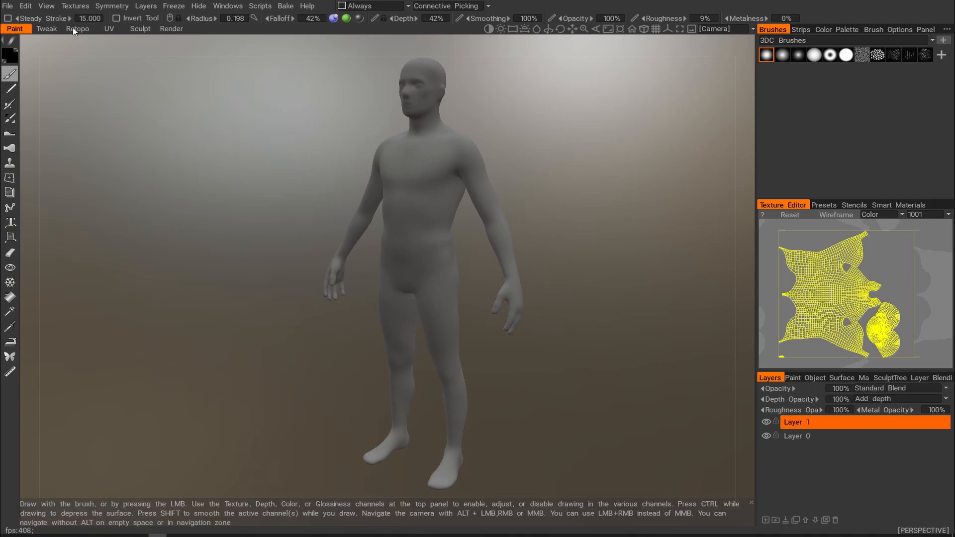
click(70, 6)
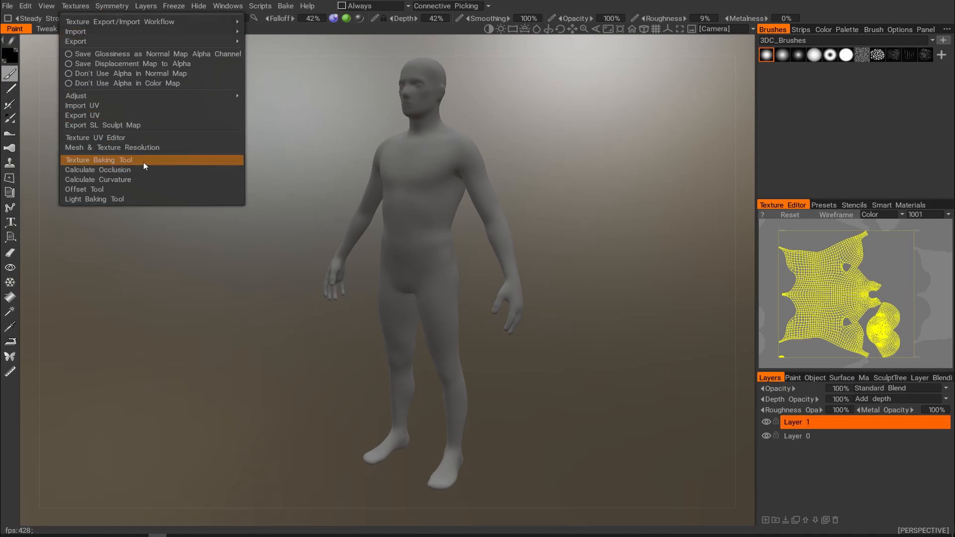
click(79, 173)
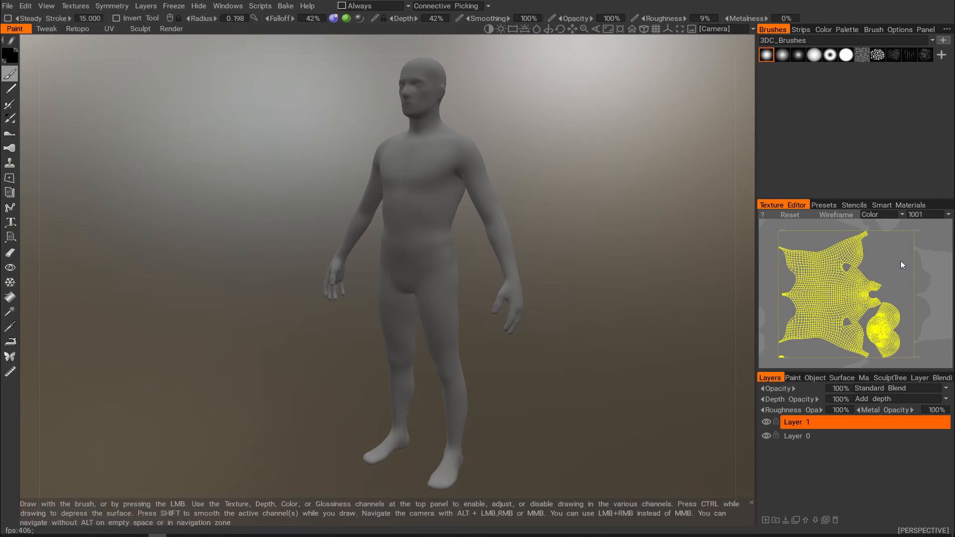
Step: Select the black plastic_glossy smart material from the Leather category
click(891, 205)
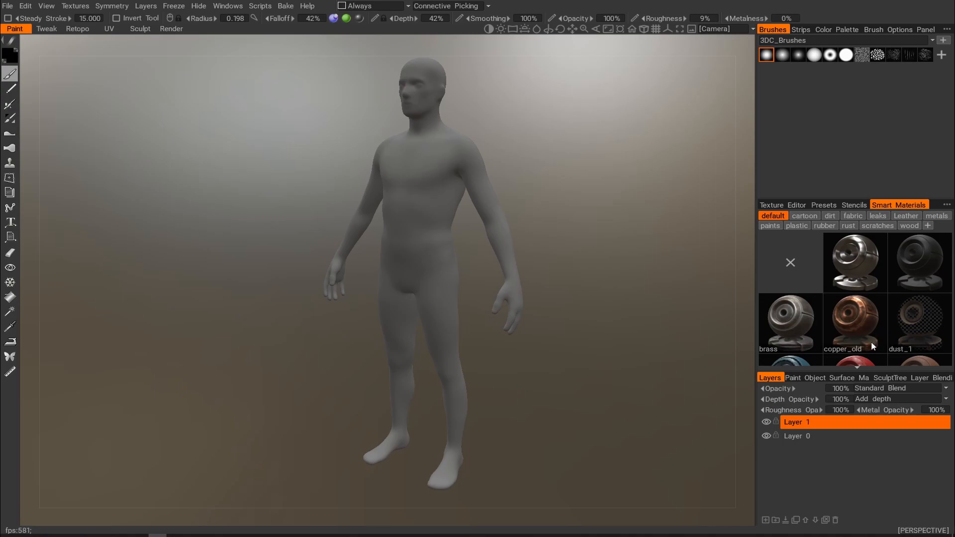
click(75, 6)
click(906, 216)
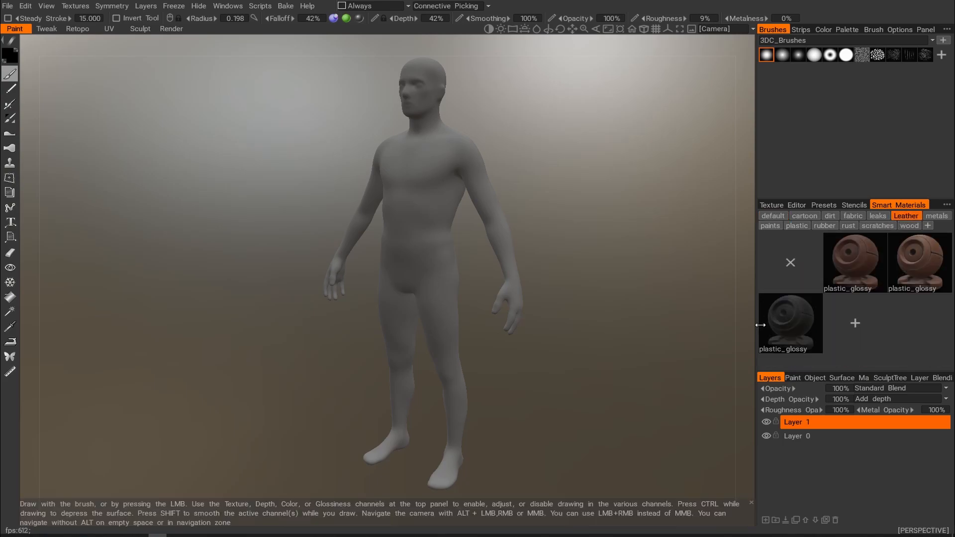
click(796, 326)
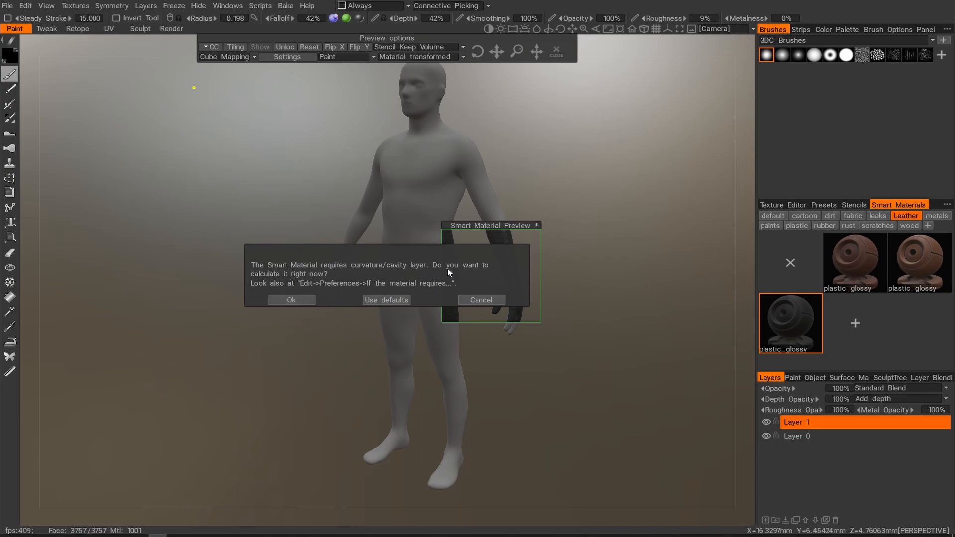
Step: Calculate the curvature layer the smart material requires with the default baking parameters, and dismiss the locked-layer notice
click(303, 301)
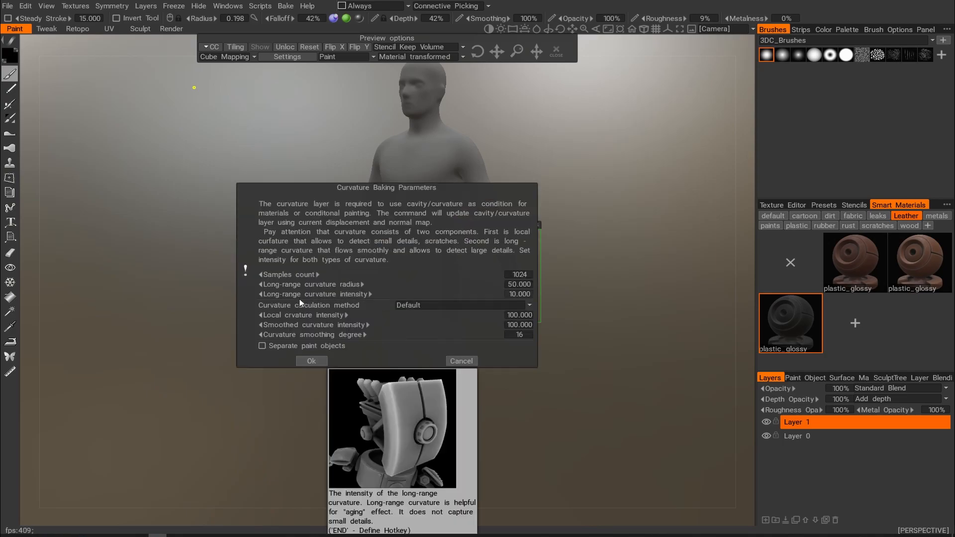
click(312, 361)
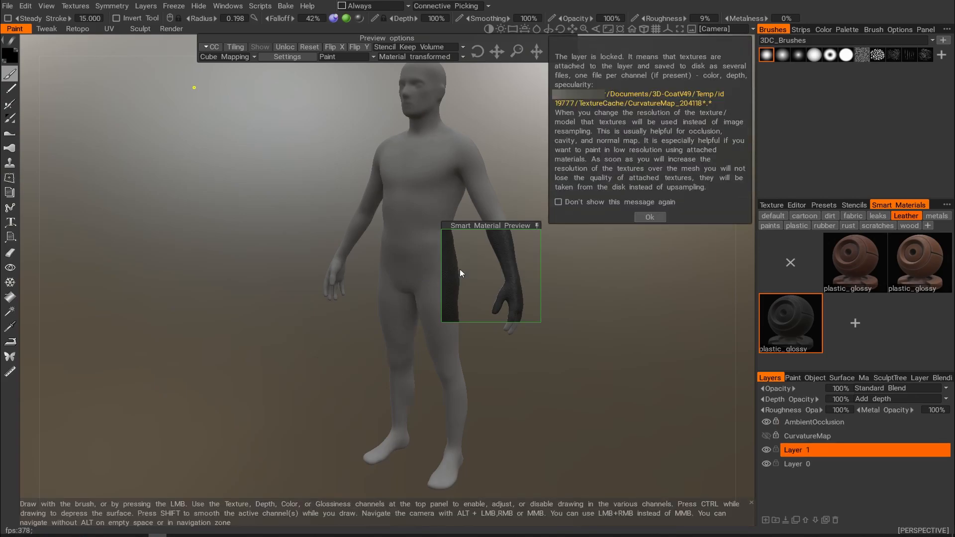
click(650, 217)
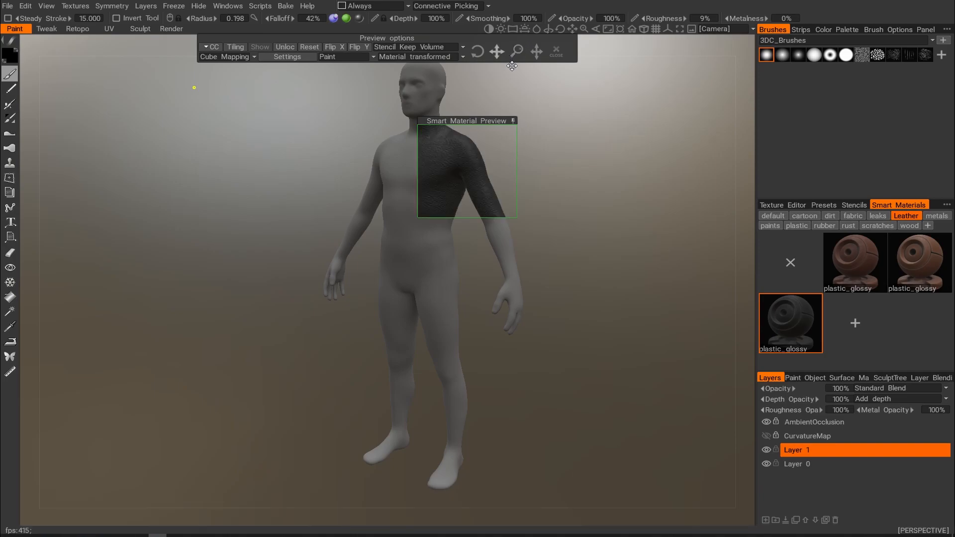
Step: Frame the torso closely and enlarge the smart material preview over the shoulder and upper arm
alt+right_drag(553, 179, 643, 200)
alt+middle_drag(643, 199, 467, 425)
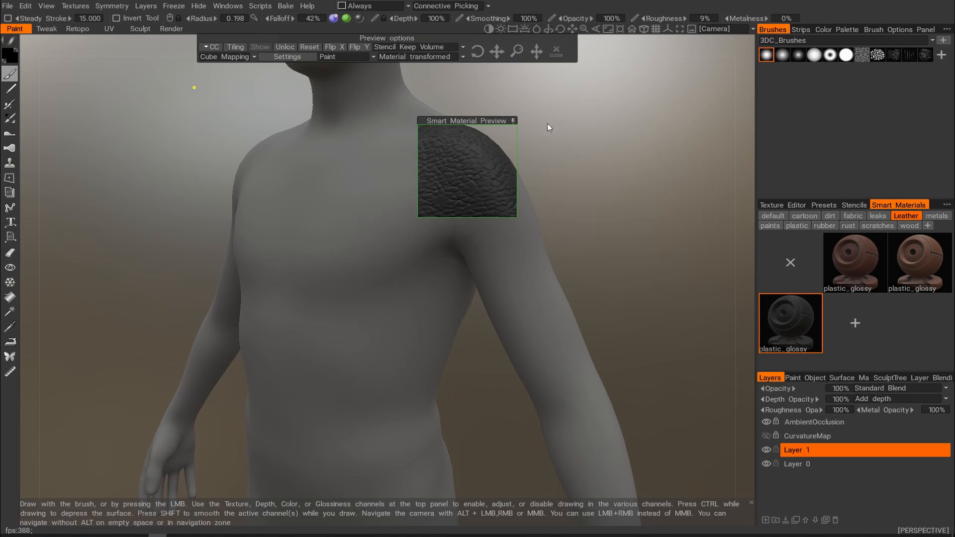
drag(517, 219, 592, 288)
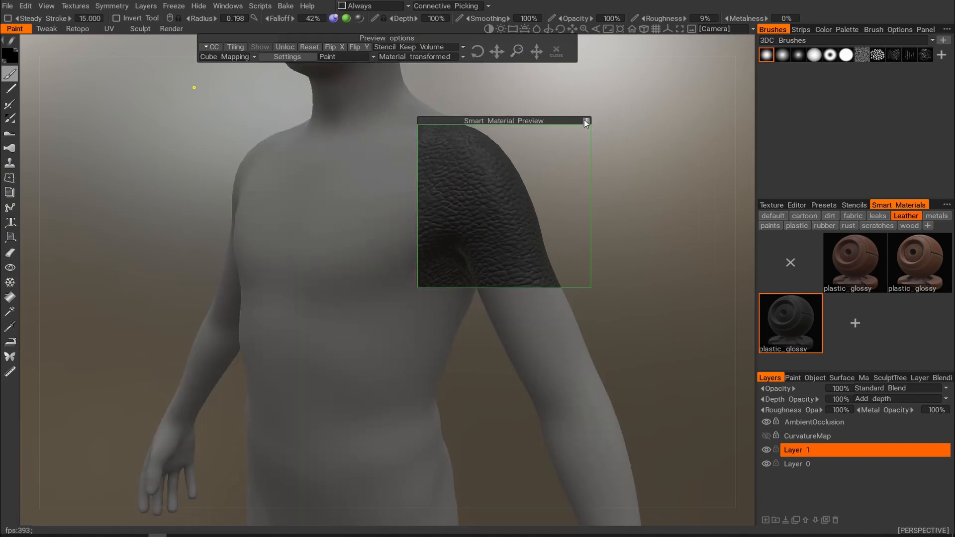
Step: Try the From Camera projection for the smart material, and return it to Cube Mapping
click(254, 58)
click(228, 68)
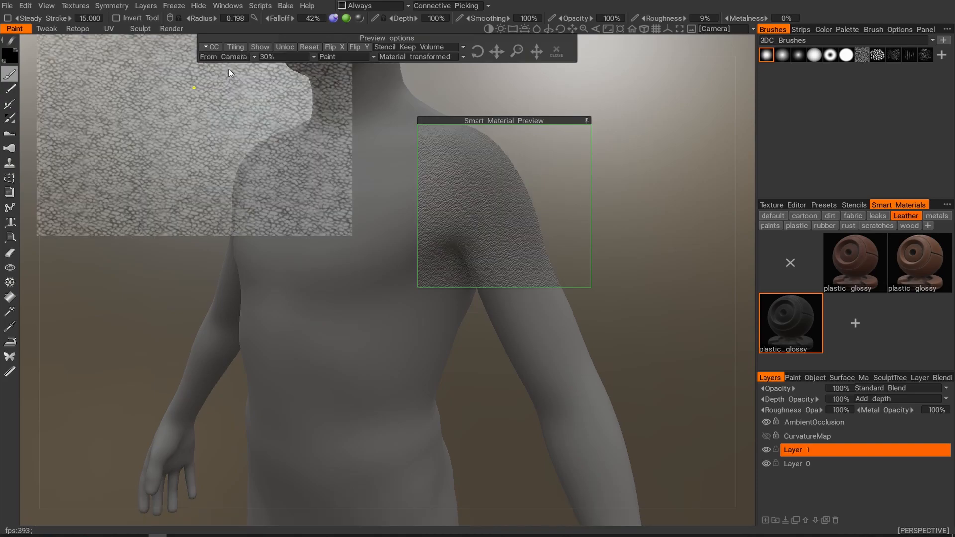
click(252, 57)
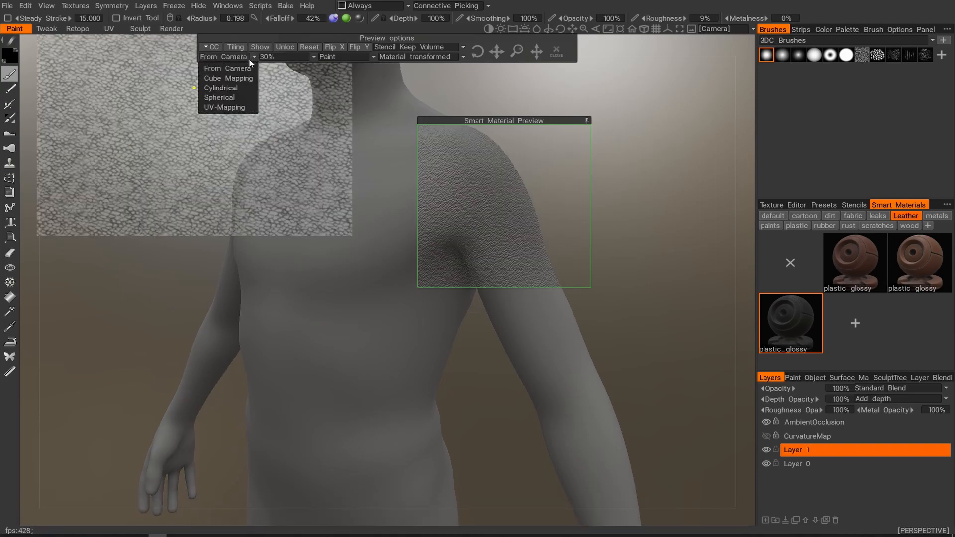
click(225, 78)
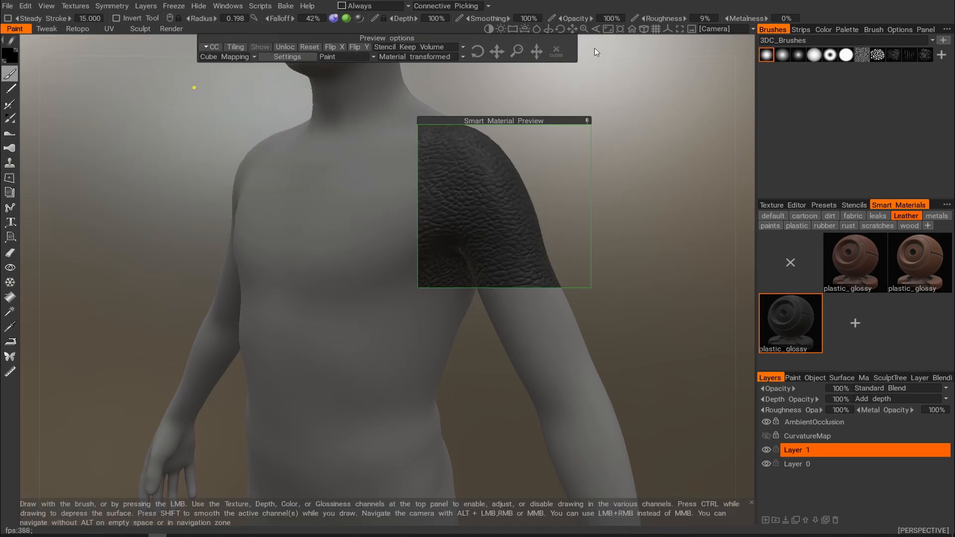
Step: Collapse the smart material preview and enable mirror symmetry on the X axis
click(587, 121)
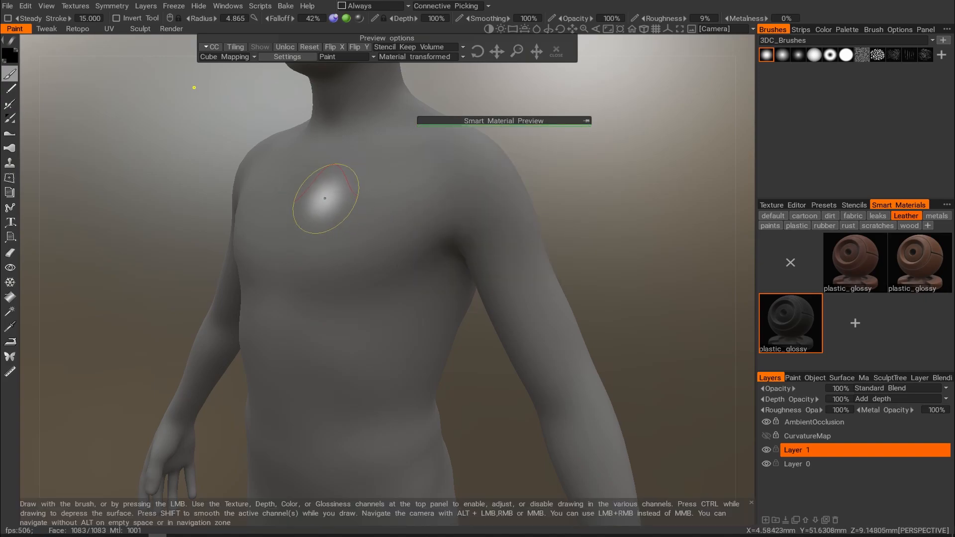
key(s)
click(269, 207)
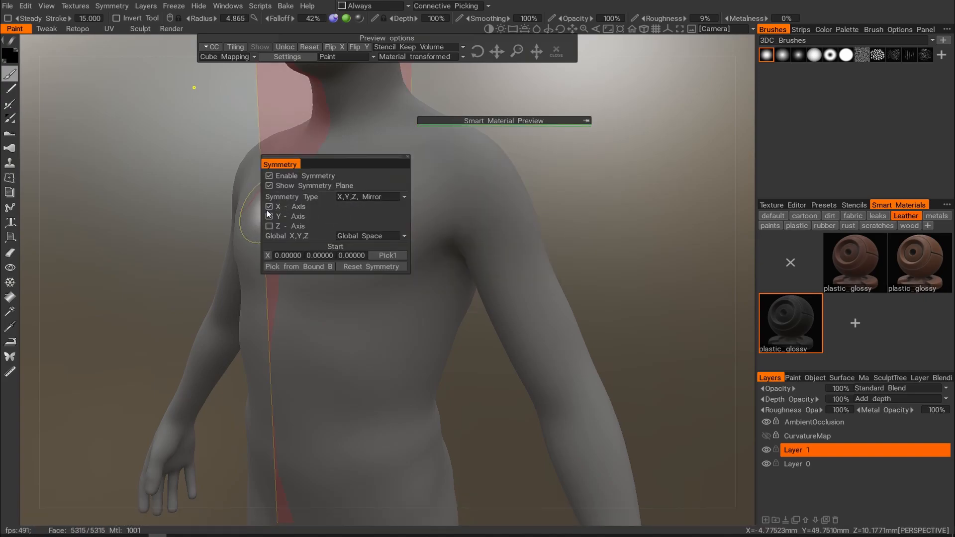
drag(359, 166, 98, 190)
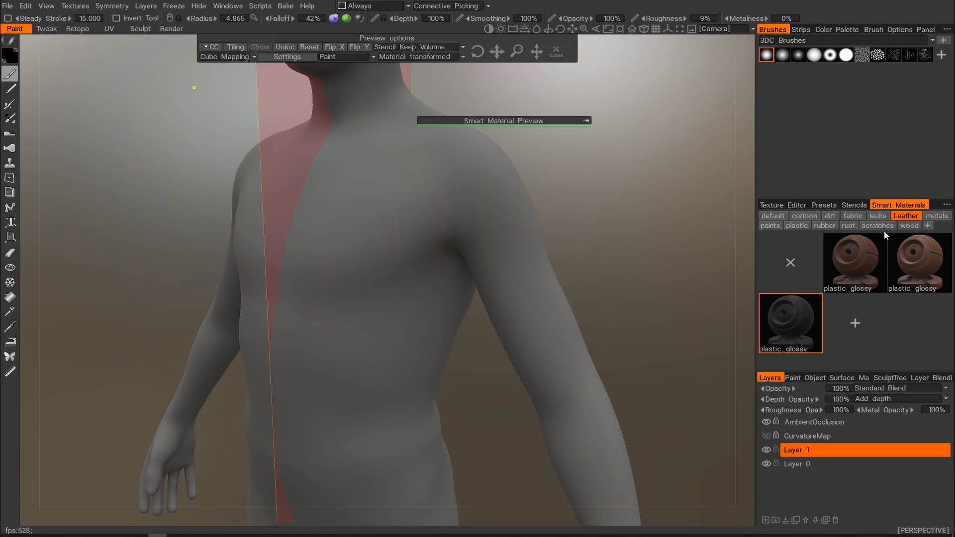
Step: Show the Texture Editor and paint a curved leather stroke from the chest over the armpit onto the upper arm
click(791, 205)
mouse_move(363, 301)
mouse_down()
mouse_move(349, 292)
mouse_move(390, 263)
mouse_move(406, 229)
mouse_move(453, 213)
mouse_move(507, 259)
mouse_move(533, 304)
mouse_up()
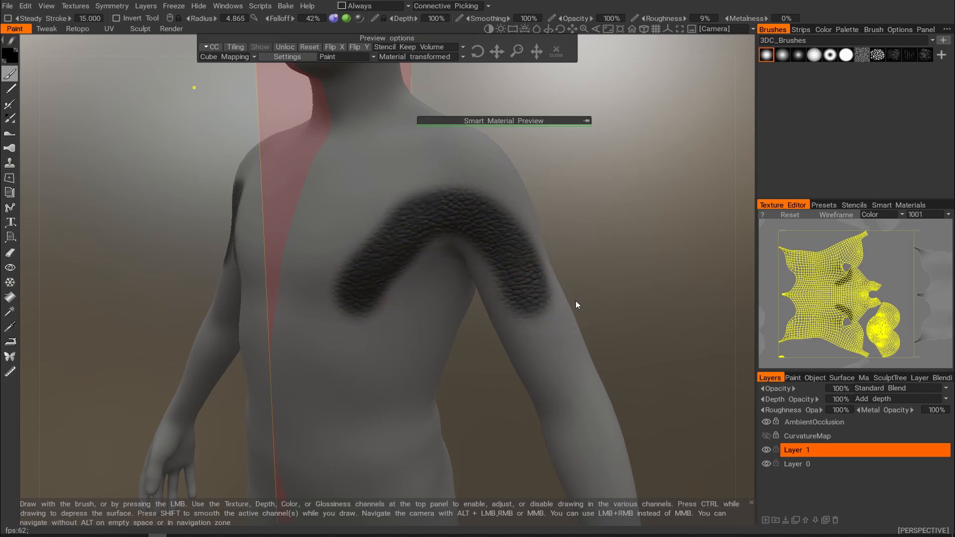
Step: Undo the leather stroke, add a new layer above Layer 1 and name it Leather
key(ctrl+z)
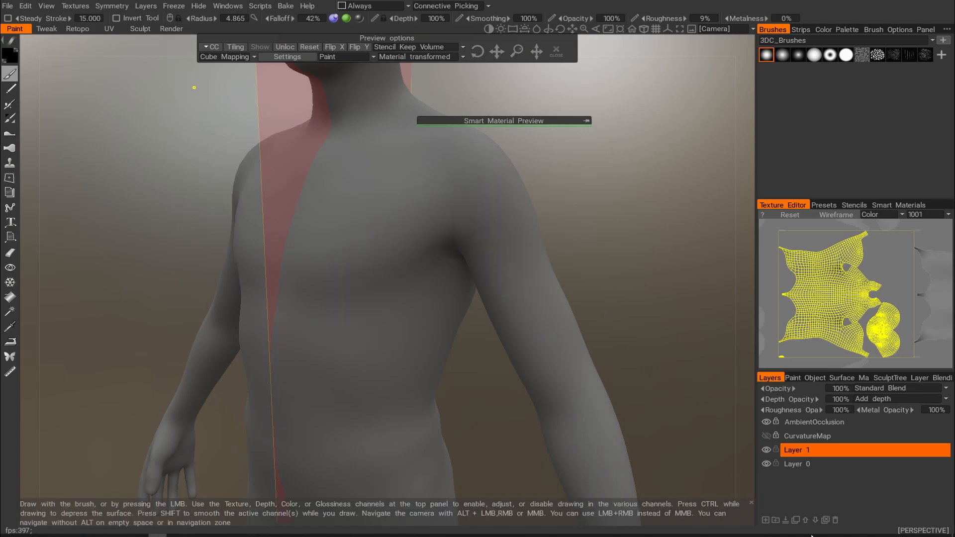
click(766, 521)
key(shift)
click(911, 205)
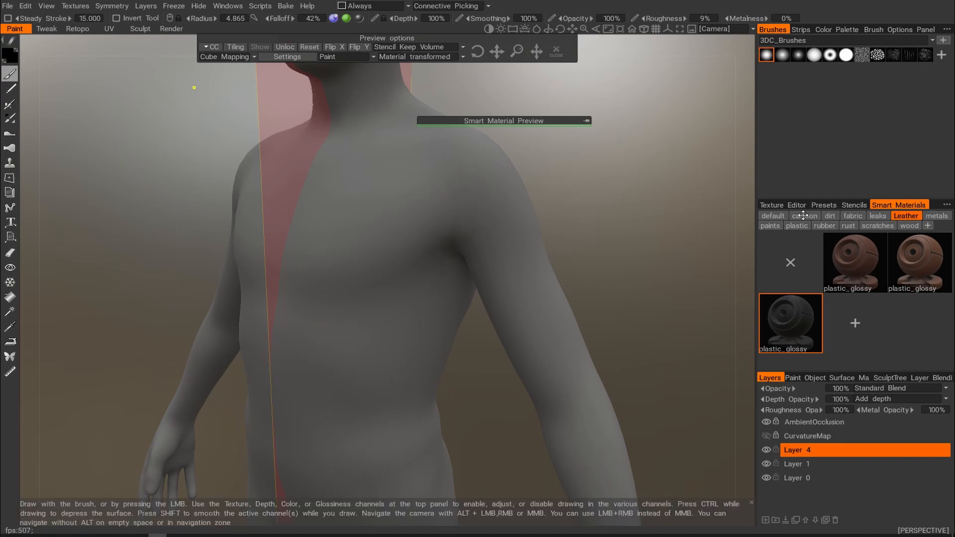
click(779, 207)
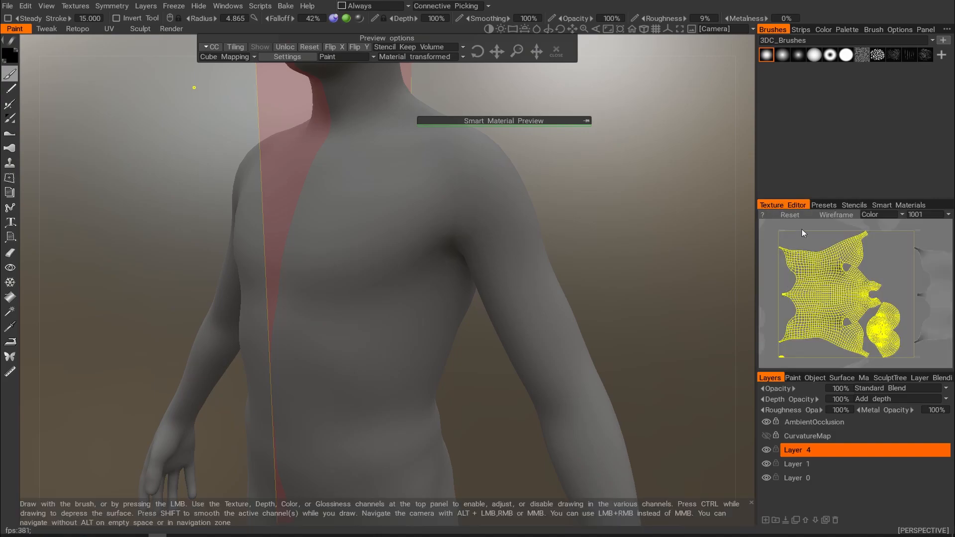
double_click(804, 450)
text(Leather)
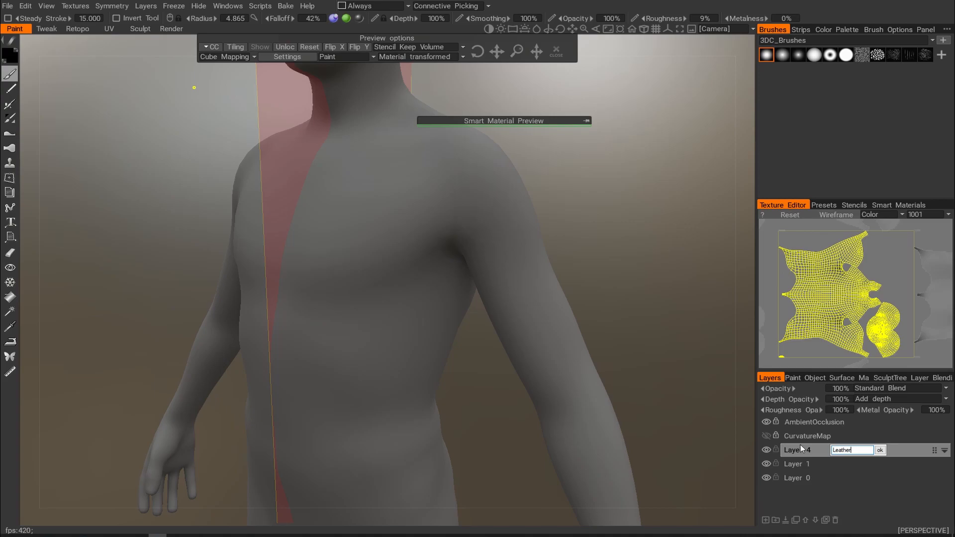
key(Return)
Step: Paint leather across the upper chest, shoulder and upper arm, and show UV tile 1002 in the Texture Editor
mouse_move(366, 166)
mouse_down()
mouse_move(315, 204)
mouse_move(383, 187)
mouse_move(299, 273)
mouse_move(285, 207)
mouse_up()
mouse_move(381, 191)
mouse_down()
mouse_move(416, 171)
mouse_move(341, 170)
mouse_move(544, 288)
mouse_move(472, 185)
mouse_move(508, 239)
mouse_up()
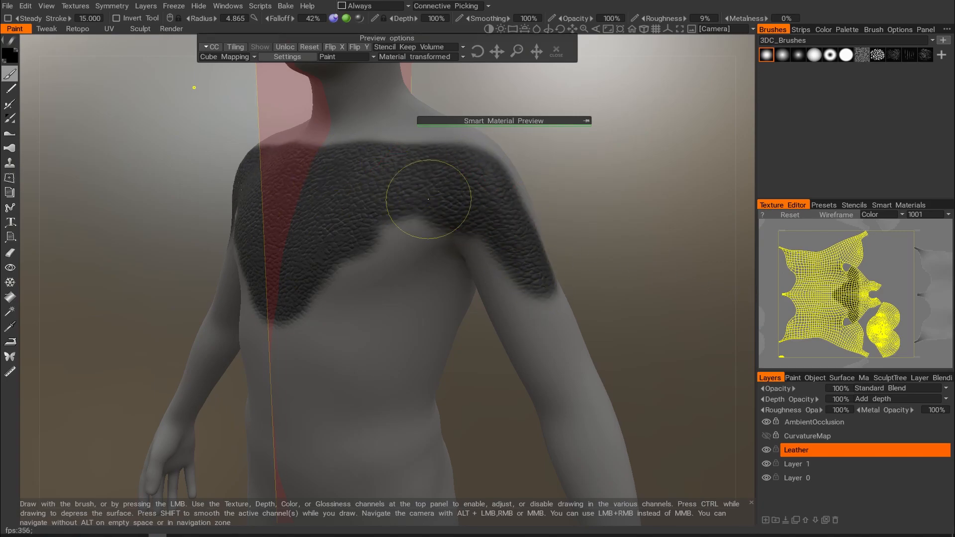
click(944, 215)
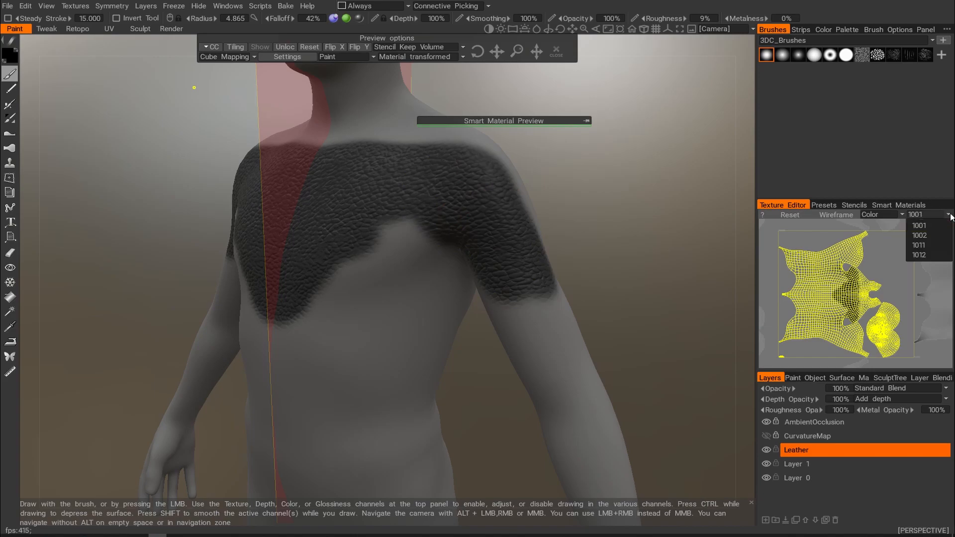
click(927, 234)
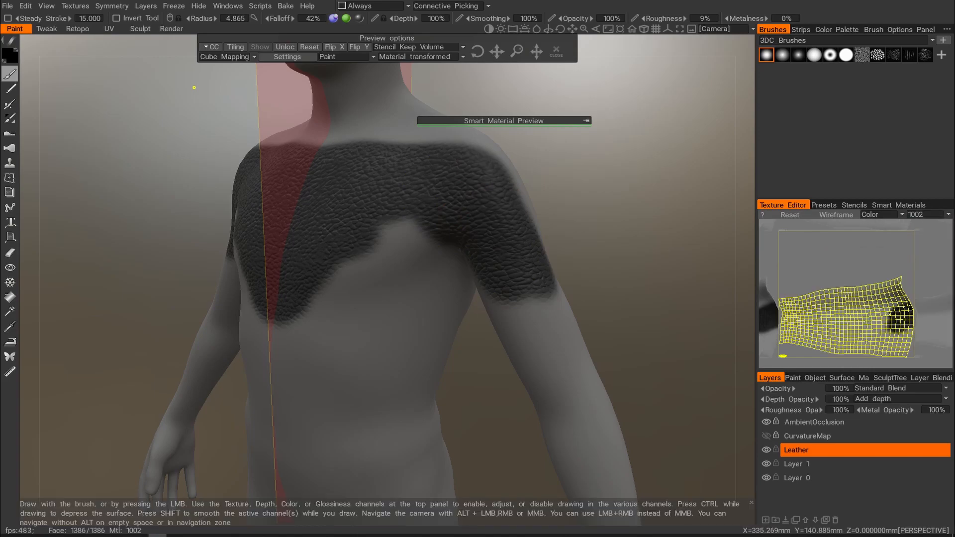
Step: Extend the leather farther down the upper arm, and switch the Texture Editor to UV tile 1011
mouse_move(901, 302)
alt+middle_down()
mouse_move(864, 280)
mouse_move(850, 292)
alt+middle_up()
alt+right_drag(850, 291, 917, 307)
mouse_move(918, 306)
alt+middle_down()
mouse_move(890, 283)
mouse_move(829, 298)
alt+middle_up()
mouse_move(828, 298)
alt+right_down()
mouse_move(842, 294)
mouse_move(819, 287)
alt+right_up()
alt+middle_drag(819, 287, 823, 312)
alt+right_drag(823, 312, 808, 294)
mouse_move(530, 227)
mouse_down()
mouse_move(491, 294)
mouse_move(540, 346)
mouse_up()
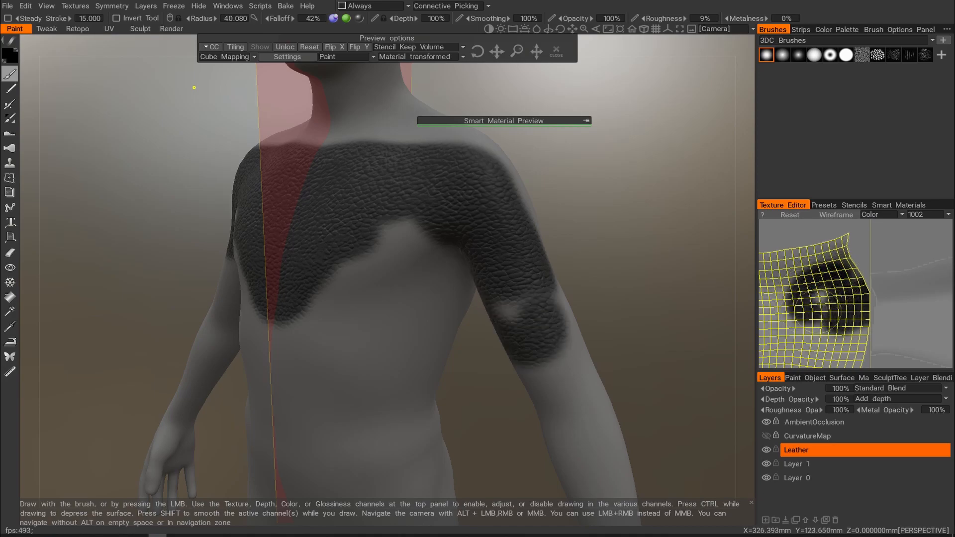
click(949, 219)
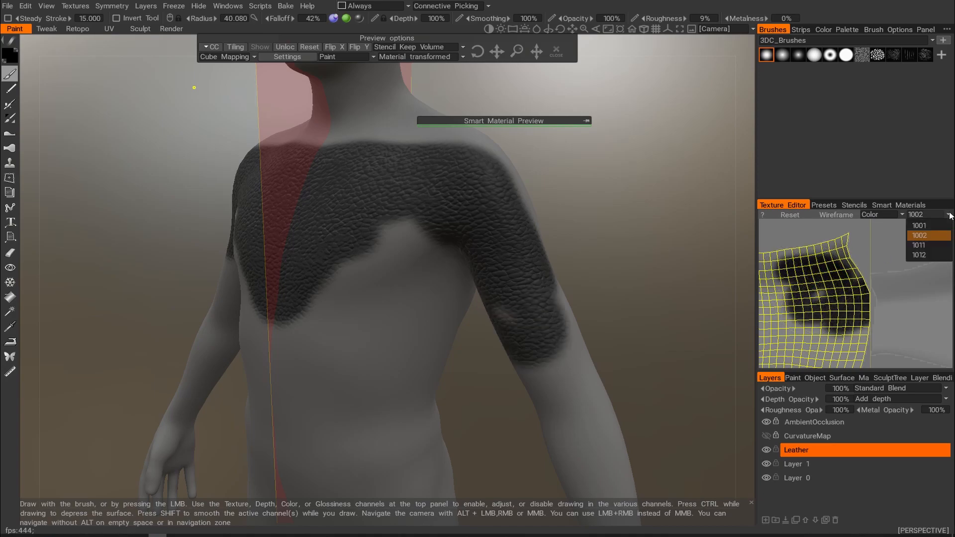
click(925, 247)
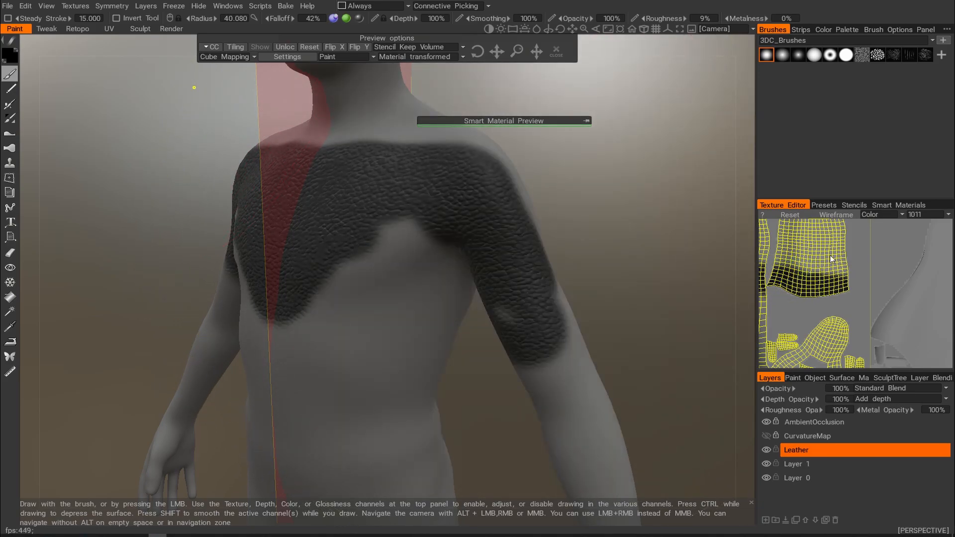
Step: Reduce the brush radius to about 6.66 and cover the neck, shoulders and chest with leather
right_drag(455, 267, 277, 260)
mouse_move(277, 259)
alt+mouse_down()
mouse_move(443, 288)
mouse_move(432, 294)
mouse_move(422, 356)
mouse_move(468, 330)
alt+mouse_up()
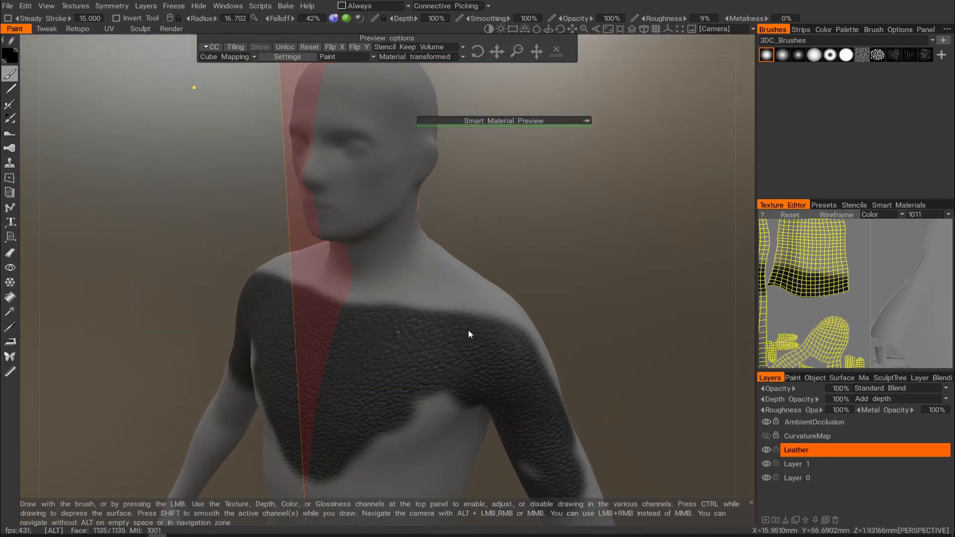
drag(374, 309, 403, 296)
right_drag(440, 297, 361, 303)
mouse_move(446, 301)
alt+mouse_down()
mouse_move(348, 308)
mouse_move(428, 304)
mouse_move(491, 341)
mouse_move(484, 320)
mouse_move(448, 373)
mouse_move(452, 395)
mouse_move(468, 374)
mouse_move(414, 336)
mouse_move(467, 342)
alt+mouse_up()
alt+middle_drag(467, 342, 404, 303)
drag(403, 303, 332, 351)
mouse_move(392, 307)
mouse_down()
mouse_move(331, 309)
mouse_move(506, 329)
mouse_move(396, 324)
mouse_move(531, 301)
mouse_up()
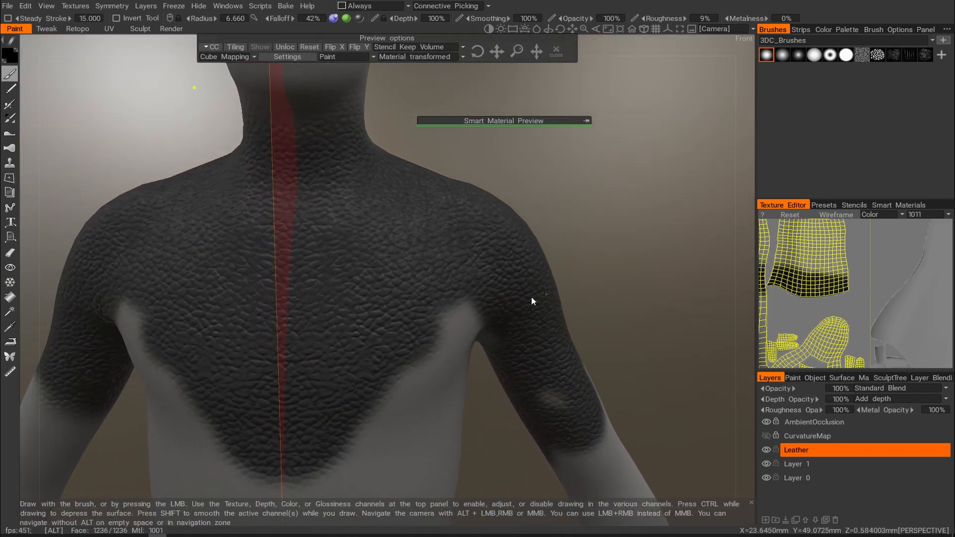
Step: Paint leather over the face, the sides of the abdomen, the hips and the legs down past the knees
alt+right_drag(532, 298, 417, 315)
mouse_move(396, 305)
mouse_down()
mouse_move(381, 330)
mouse_move(404, 328)
mouse_up()
mouse_move(409, 295)
mouse_down()
mouse_move(397, 379)
mouse_move(361, 282)
mouse_up()
drag(370, 232, 381, 154)
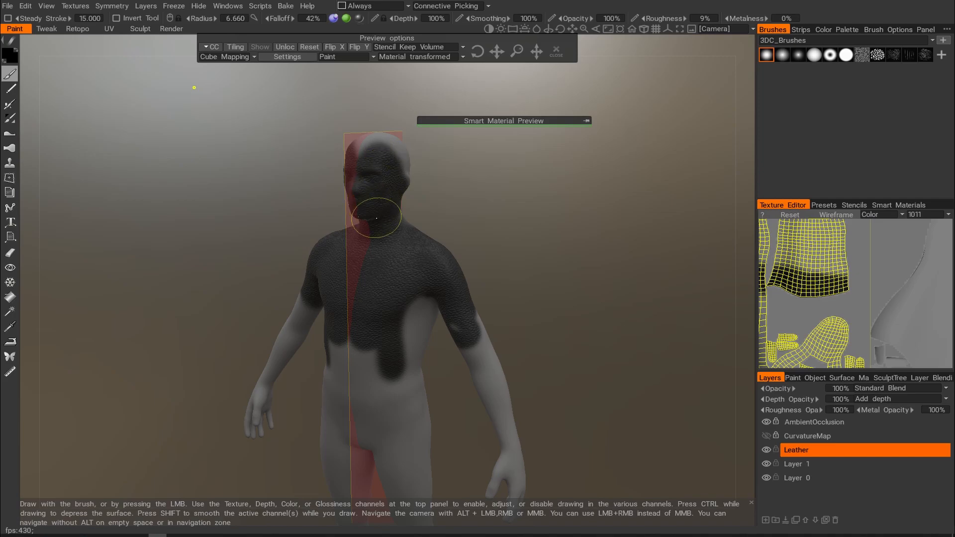
drag(383, 384, 398, 402)
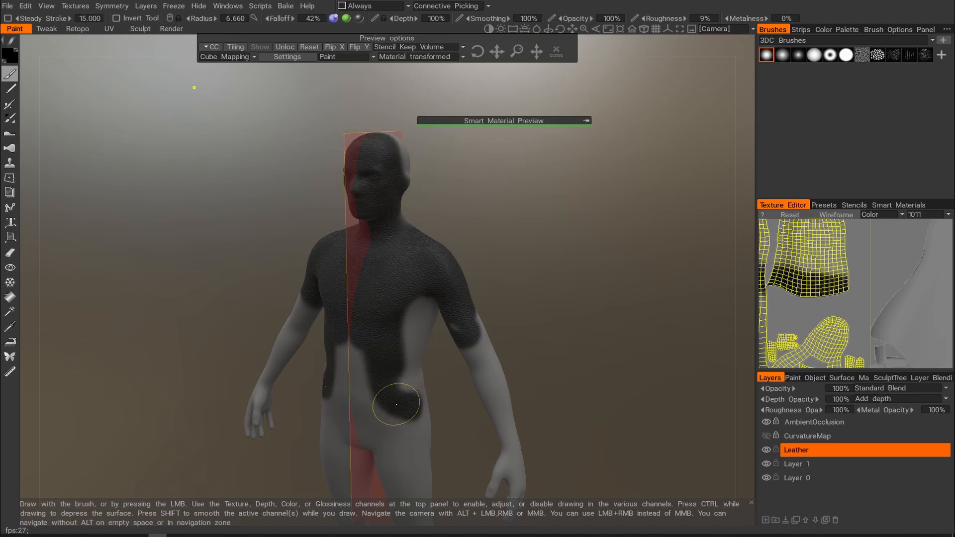
alt+middle_drag(398, 402, 436, 233)
mouse_move(440, 258)
mouse_down()
mouse_move(467, 397)
mouse_move(426, 174)
mouse_up()
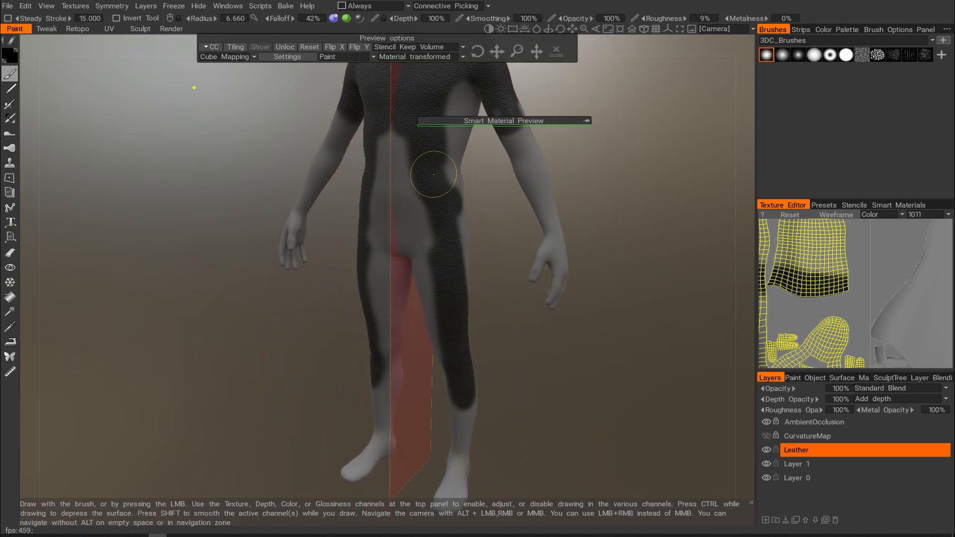
mouse_move(426, 207)
alt+mouse_down()
mouse_move(414, 278)
mouse_move(454, 280)
alt+mouse_up()
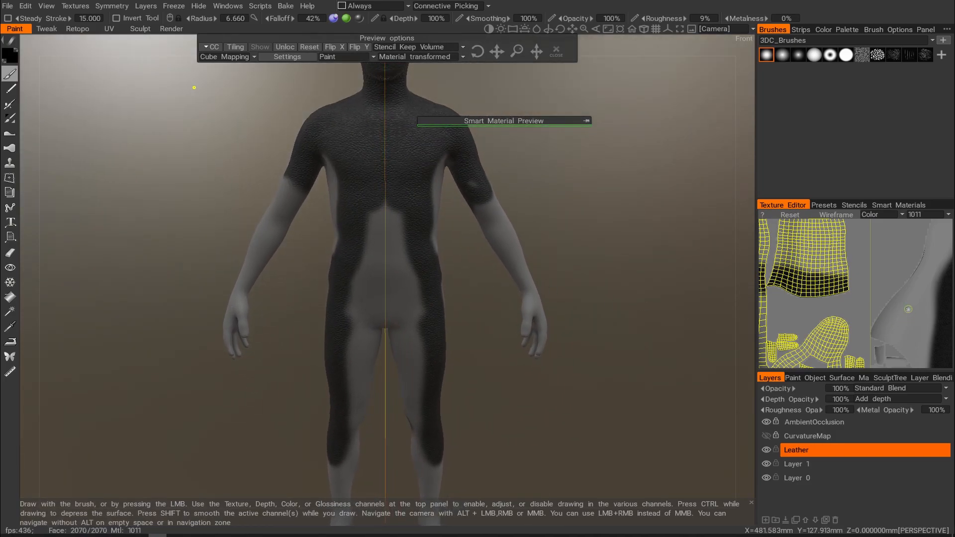
Step: Add a new layer above Leather and choose the gold_rough smart material from the metals category
click(894, 208)
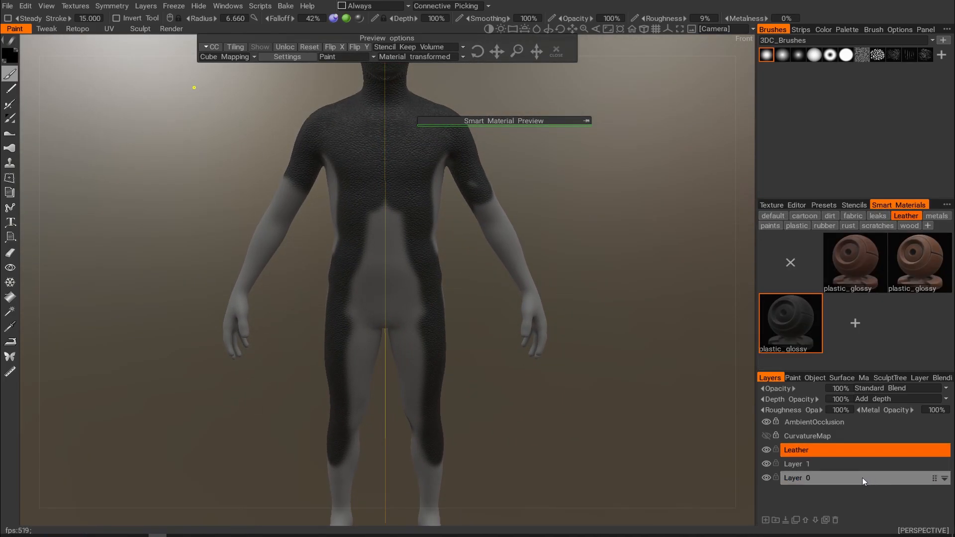
click(766, 521)
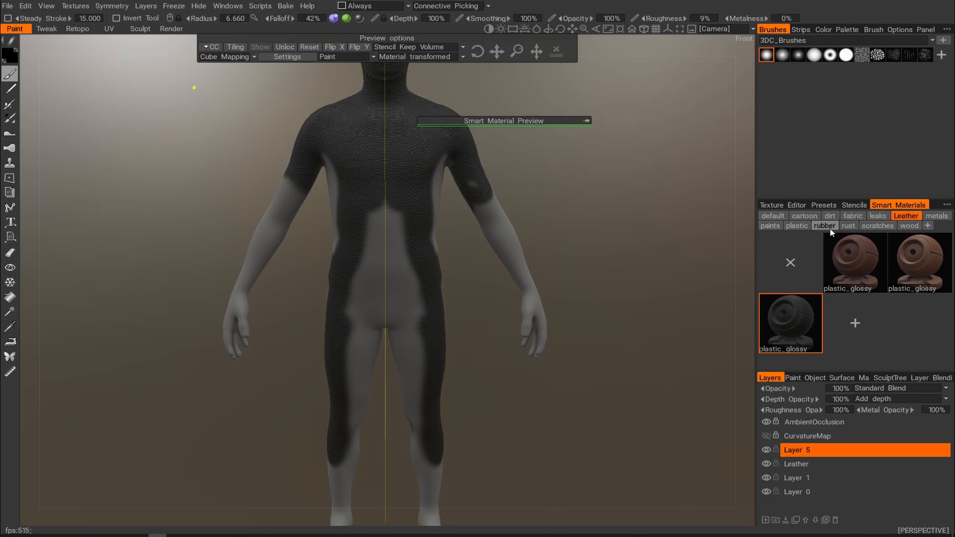
click(934, 217)
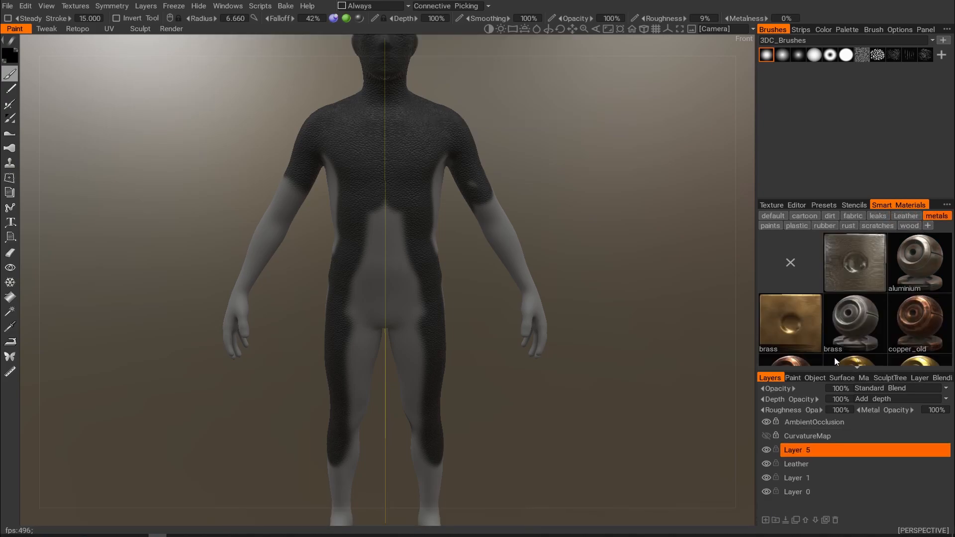
scroll(925, 343, down, 1)
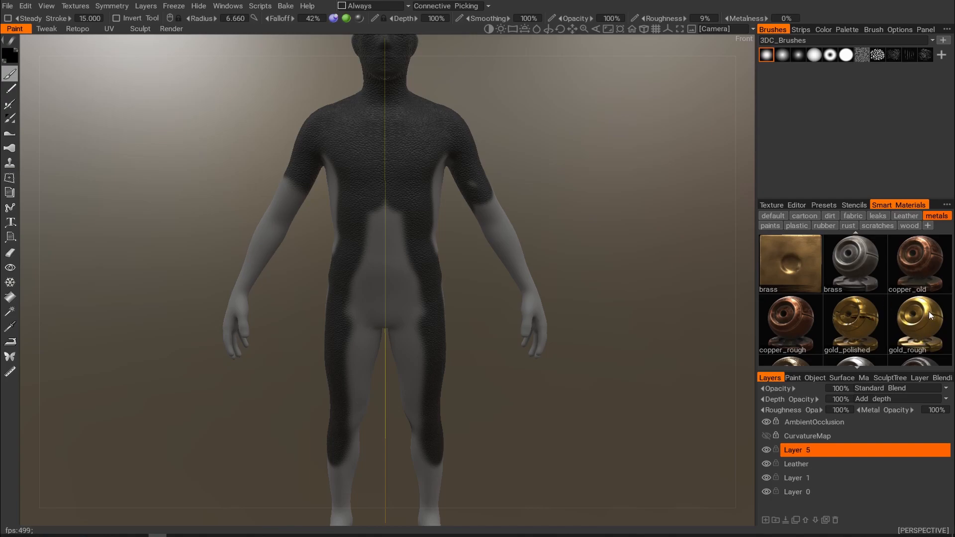
click(929, 312)
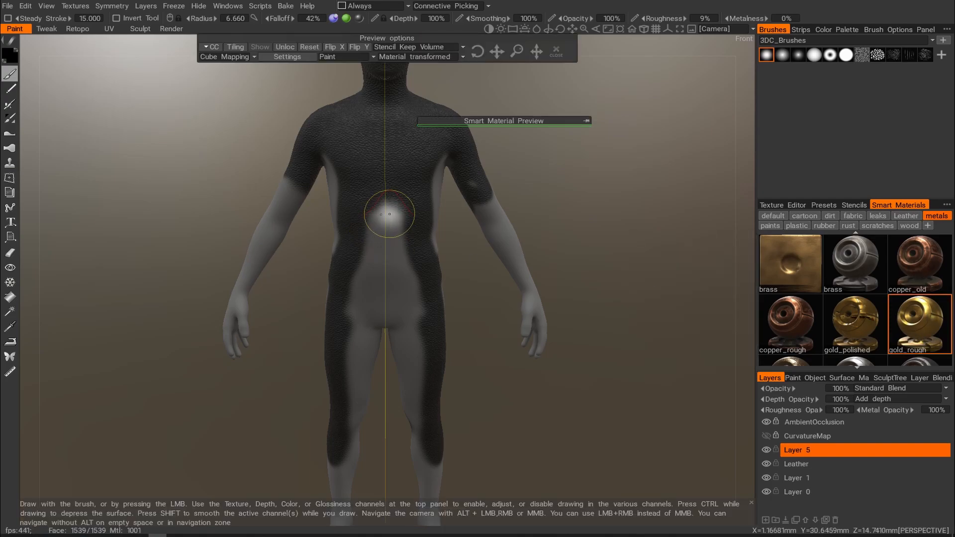
Step: Paint gold_rough over the shoulders, outer chest and upper arms, and the red default smart material over both sides of the upper chest
alt+middle_drag(390, 213, 404, 330)
alt+right_drag(404, 330, 359, 281)
mouse_move(352, 240)
mouse_down()
mouse_move(393, 315)
mouse_move(340, 233)
mouse_move(337, 323)
mouse_move(336, 258)
mouse_move(343, 298)
mouse_up()
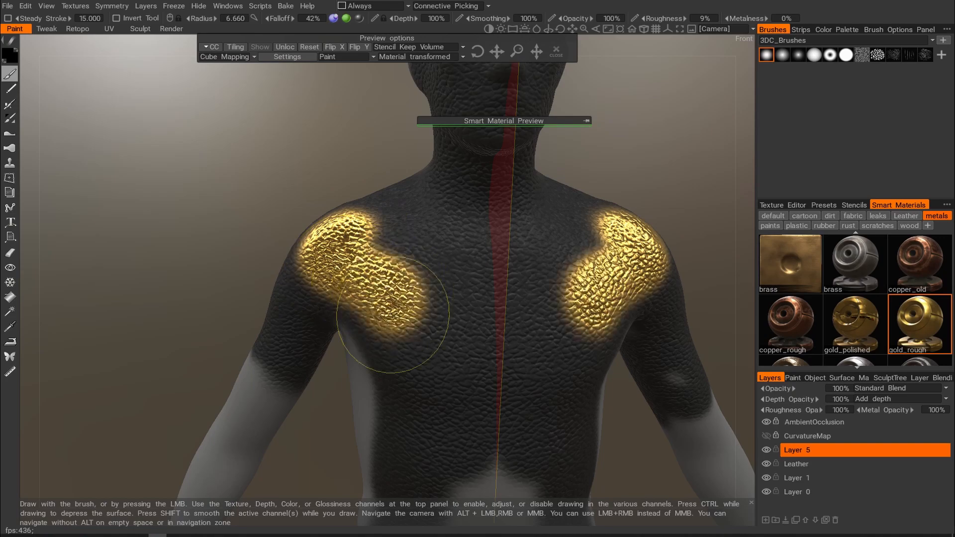
alt+drag(406, 310, 391, 322)
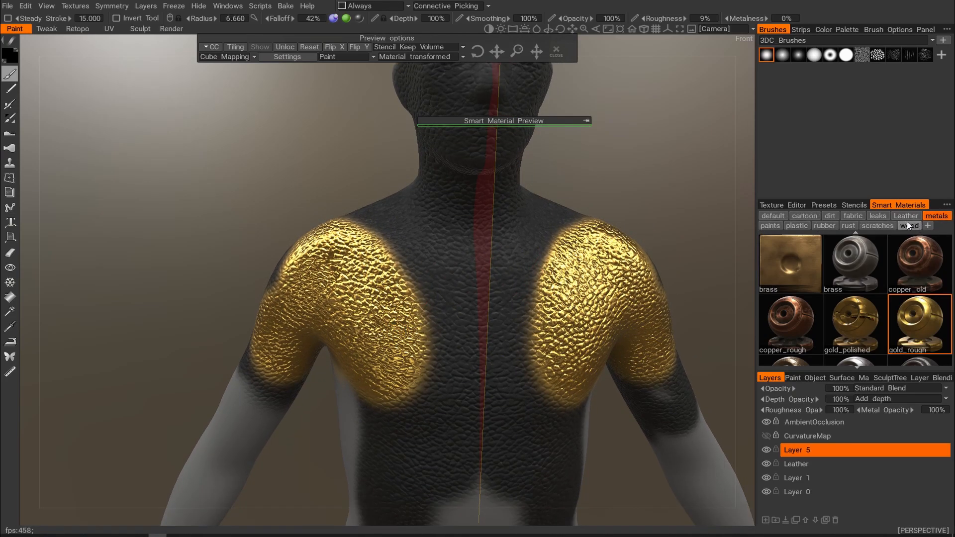
click(777, 217)
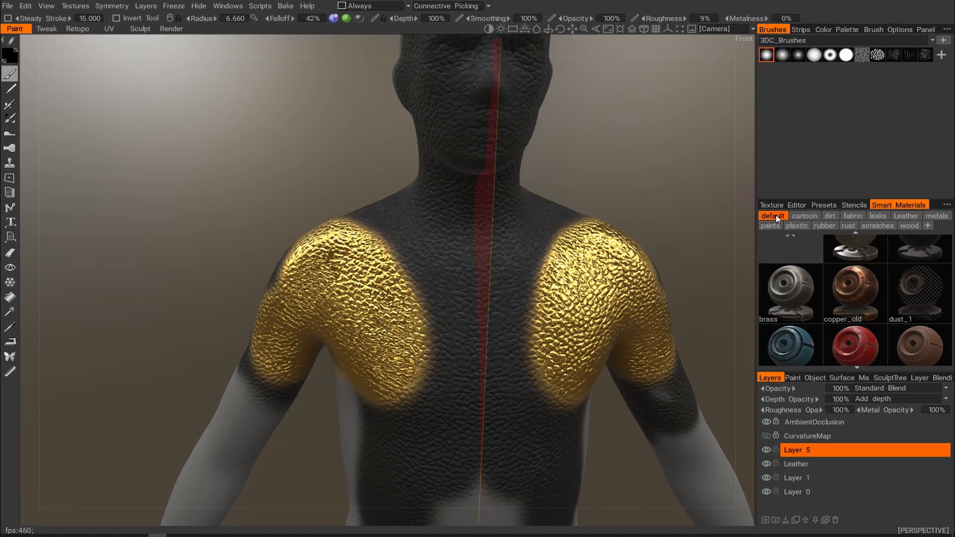
click(860, 341)
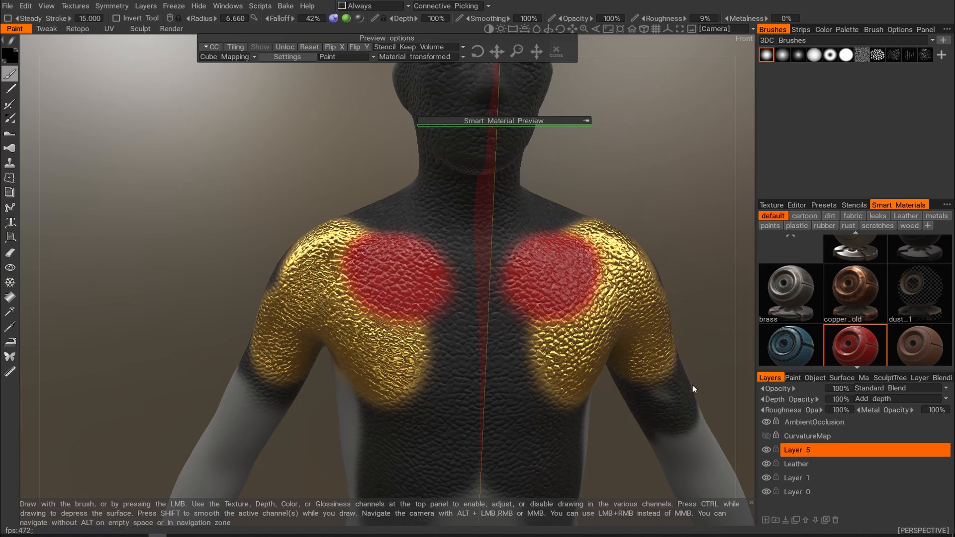
Step: Toggle the visibility of Layer 5 and the Leather layer off and on to compare their effects
click(766, 451)
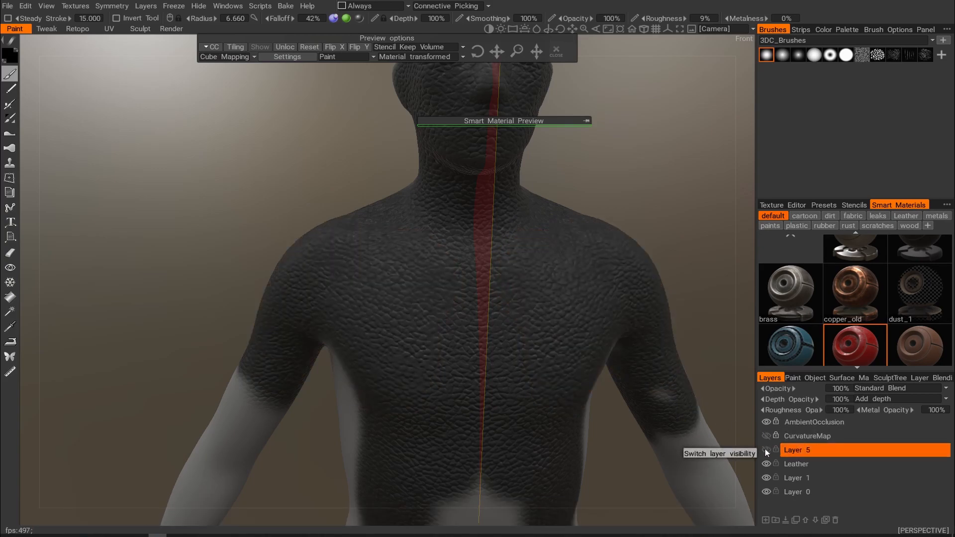
click(766, 450)
click(765, 464)
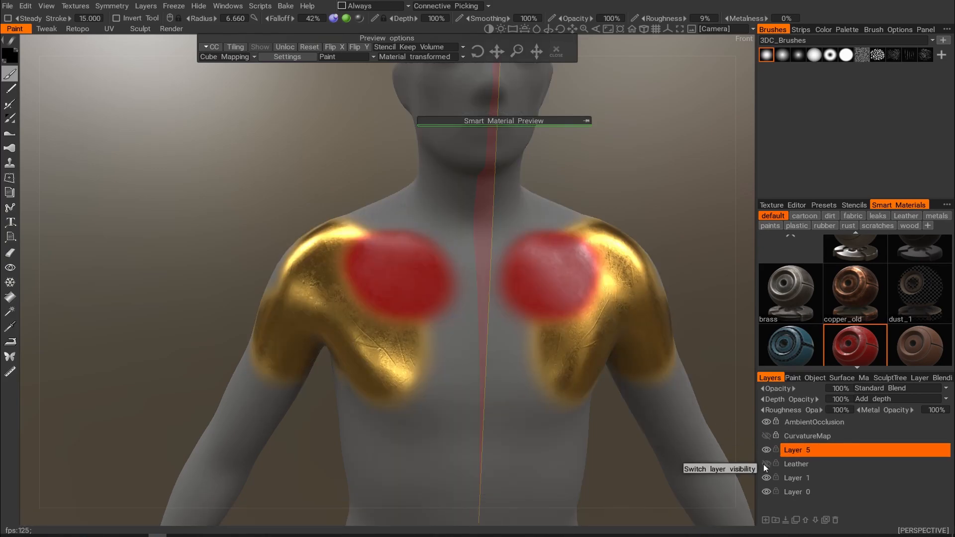
click(765, 464)
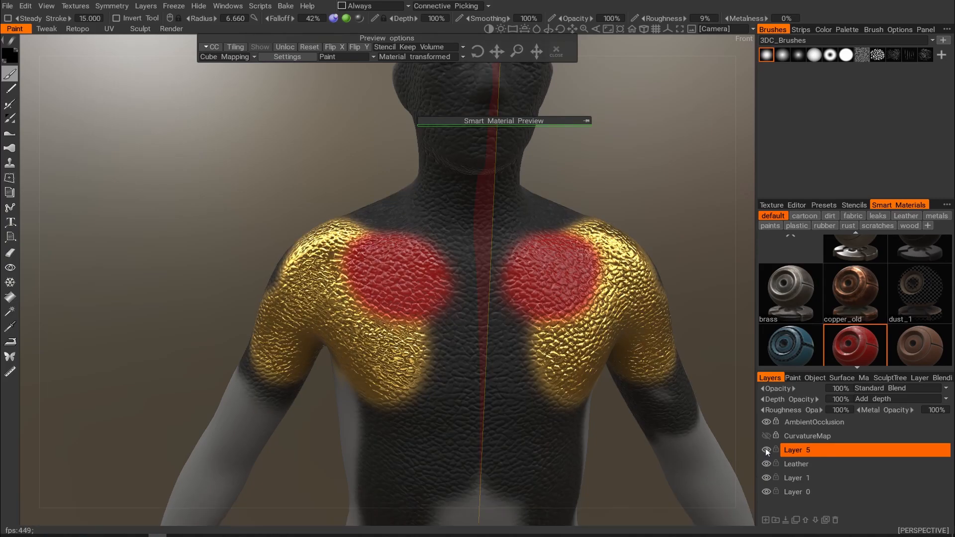
click(766, 450)
click(766, 450)
Step: Extend the red across the upper chest, paint the blue default smart material over the lower chest, and undo the last stroke
mouse_move(525, 238)
mouse_down()
mouse_move(504, 231)
mouse_move(490, 300)
mouse_move(520, 291)
mouse_move(525, 393)
mouse_move(517, 311)
mouse_move(558, 342)
mouse_move(542, 328)
mouse_move(592, 344)
mouse_move(545, 403)
mouse_move(549, 420)
mouse_up()
click(798, 342)
key(ctrl+z)
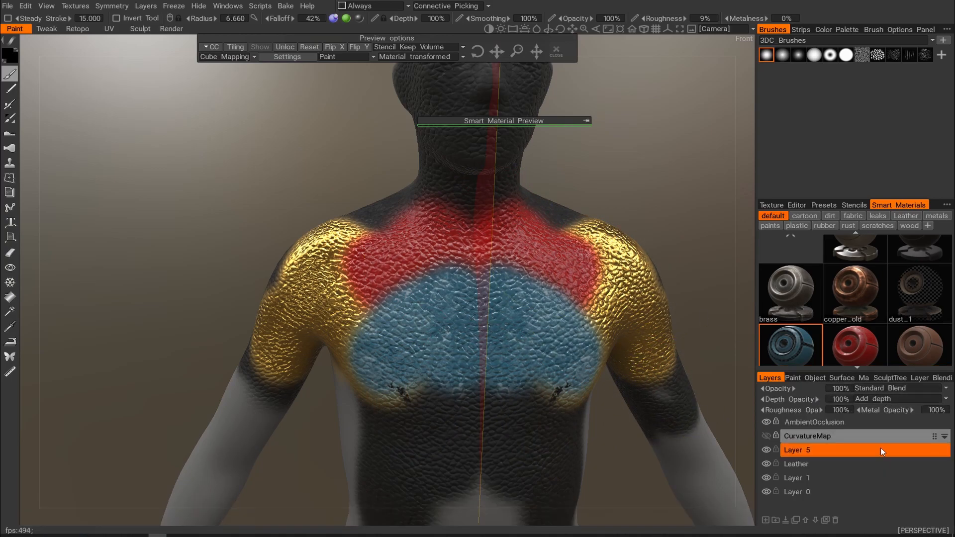
Step: Try the Screen and Multiply blend modes on Layer 5, and return it to Standard Blend
click(877, 393)
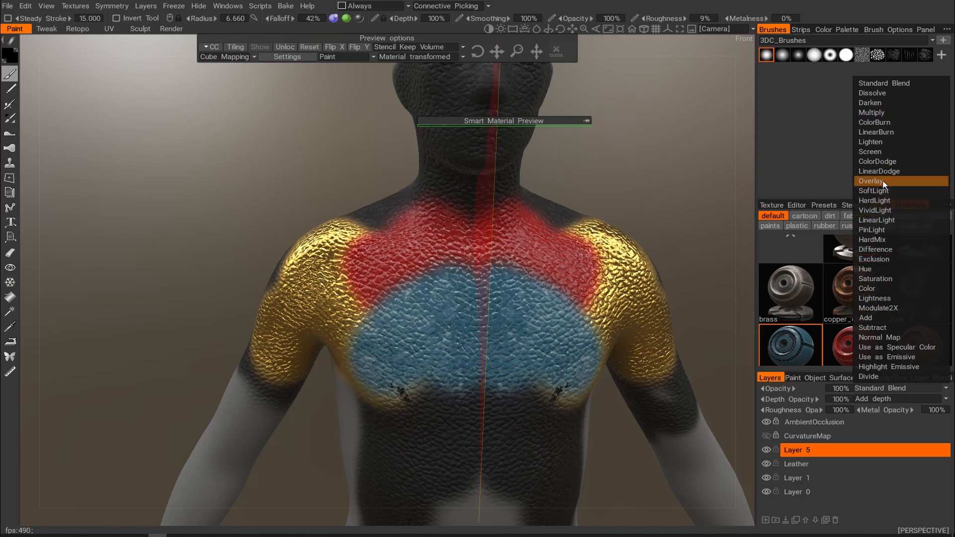
click(875, 152)
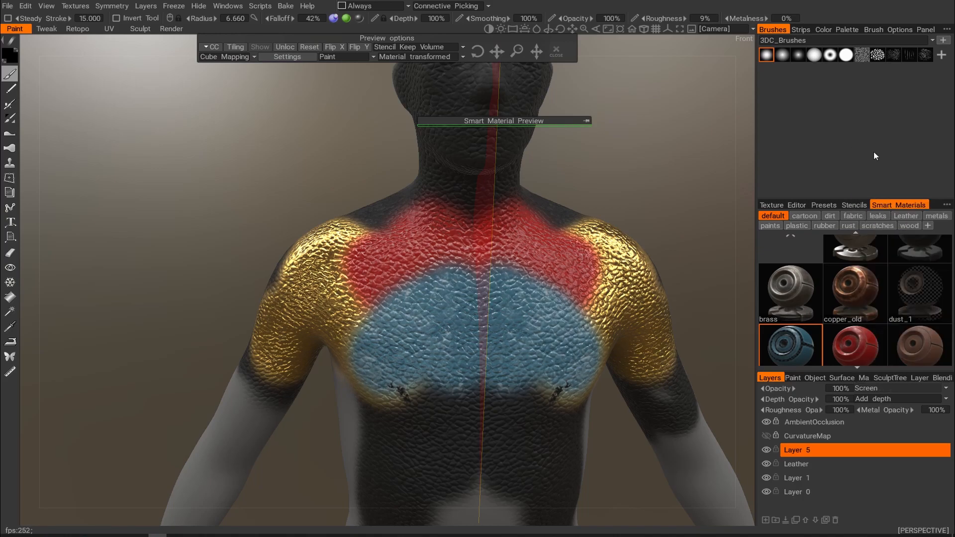
click(870, 389)
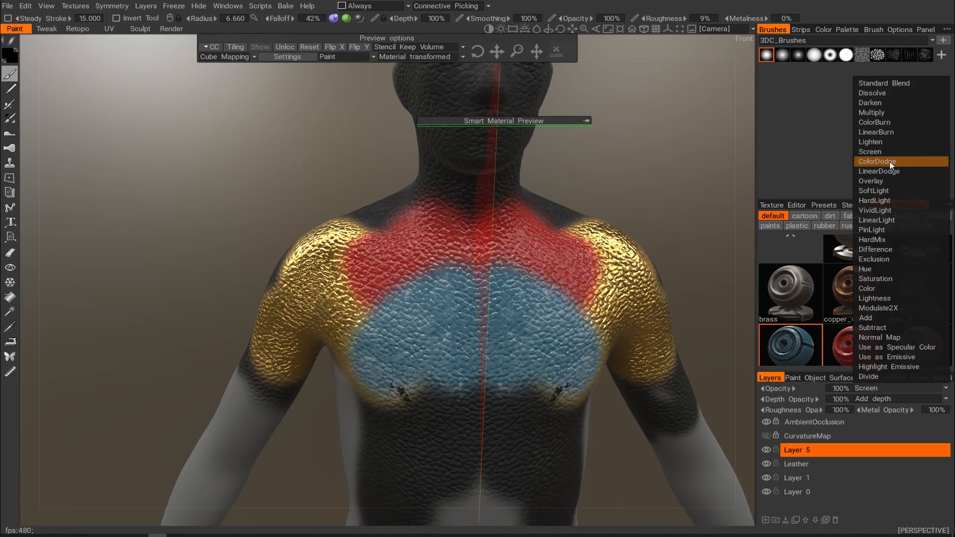
click(875, 113)
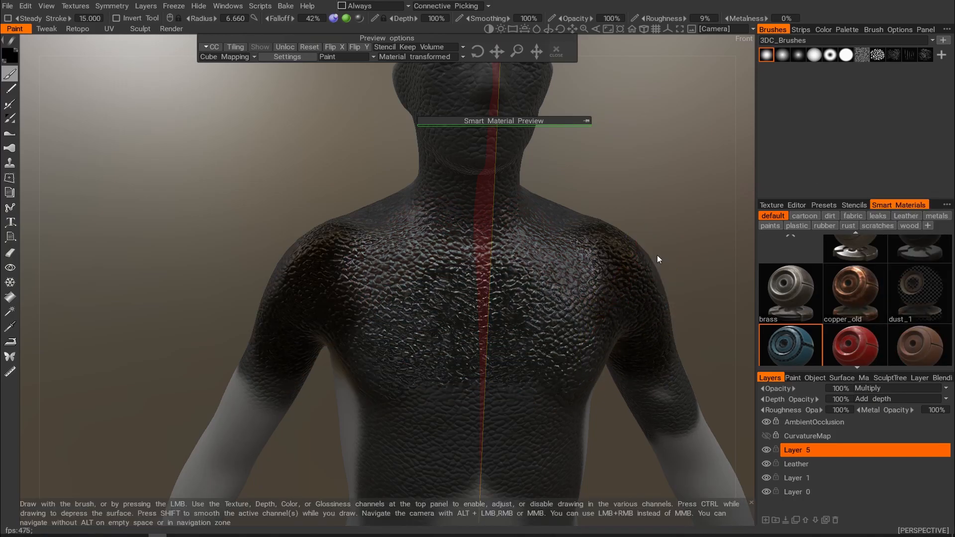
alt+drag(674, 234, 640, 213)
click(880, 388)
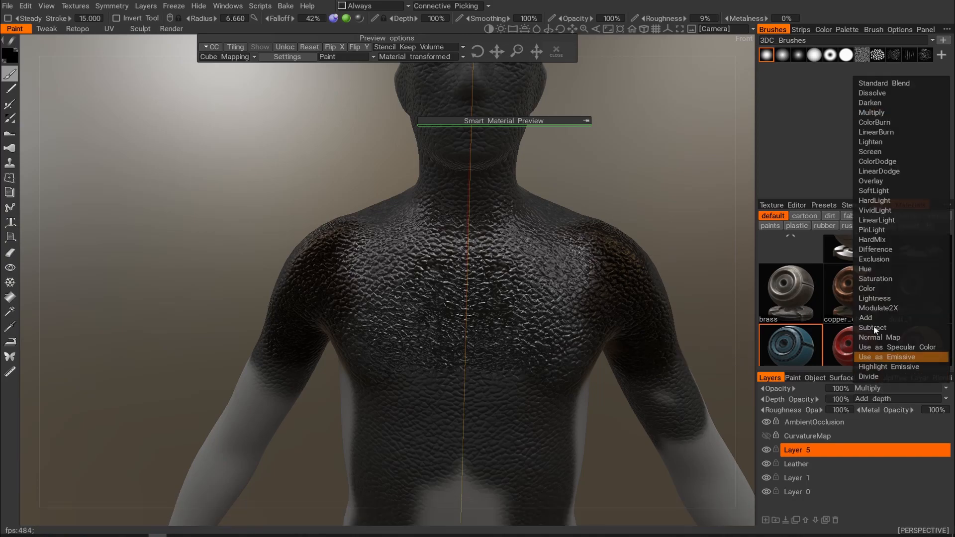
click(885, 84)
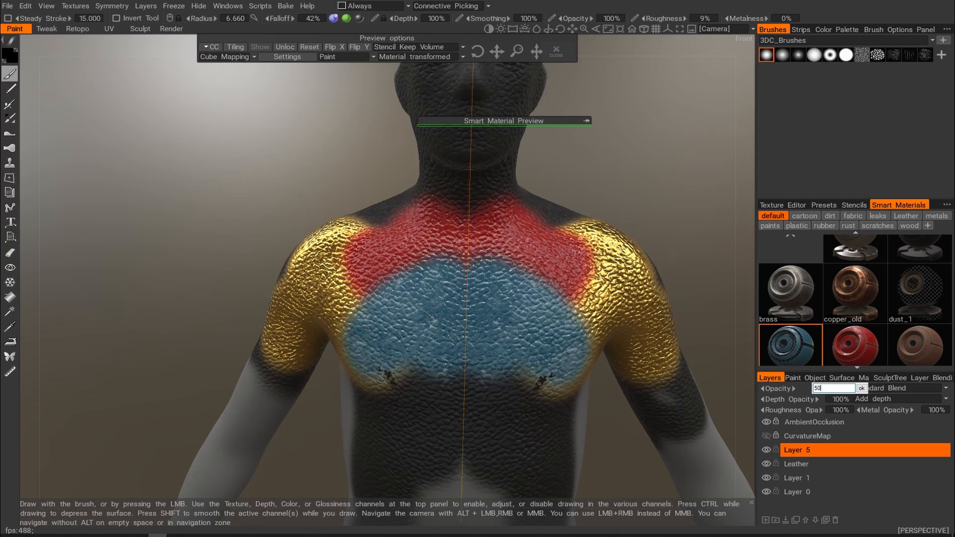
Step: Try Layer 5 at 50% opacity, and set its opacity to 70%
text(50)
key(Return)
mouse_move(651, 331)
alt+mouse_down()
mouse_move(588, 314)
mouse_move(605, 348)
mouse_move(642, 338)
alt+mouse_up()
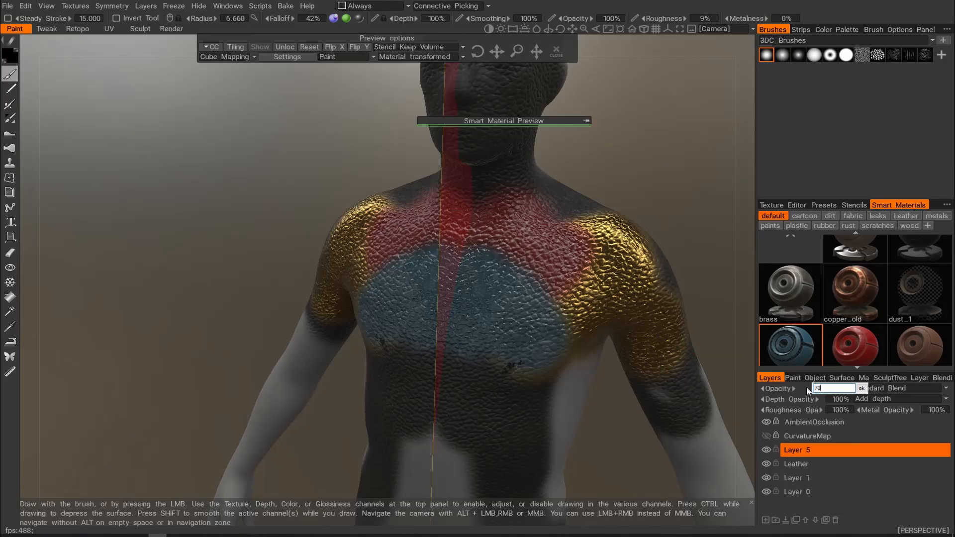
key(Return)
Step: Paint the metal_light smart material over the back of the head, the neck and the upper back
mouse_move(540, 373)
alt+mouse_down()
mouse_move(559, 351)
mouse_move(635, 331)
mouse_move(597, 336)
alt+mouse_up()
alt+right_drag(597, 336, 477, 354)
mouse_move(477, 354)
alt+mouse_down()
mouse_move(500, 358)
mouse_move(488, 368)
mouse_move(460, 360)
alt+mouse_up()
drag(475, 311, 467, 335)
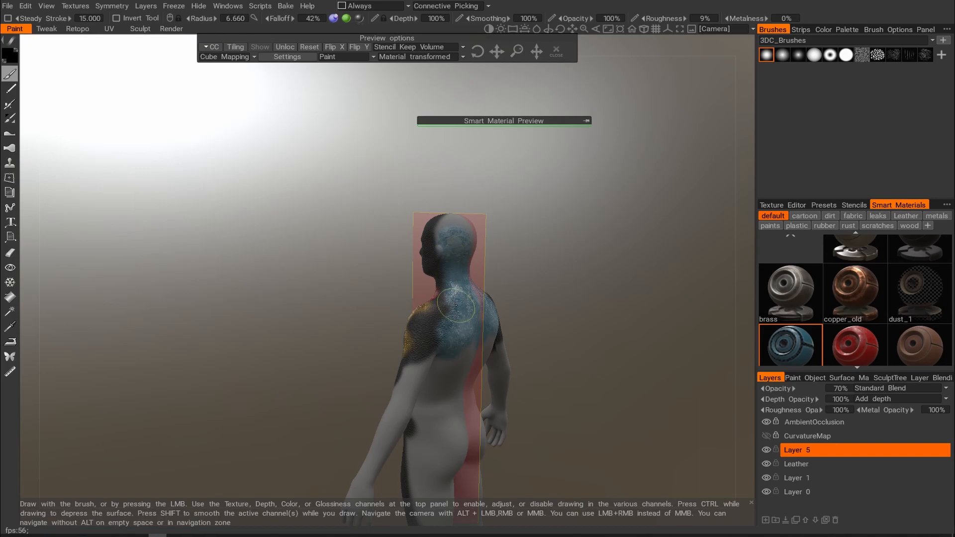
Step: Enlarge the brush to a radius of about 14.7 and paint metal_light over the rest of the back, the arms and the lower abdomen
alt+drag(465, 353, 396, 348)
mouse_move(396, 348)
alt+right_down()
mouse_move(497, 367)
mouse_move(531, 363)
alt+right_up()
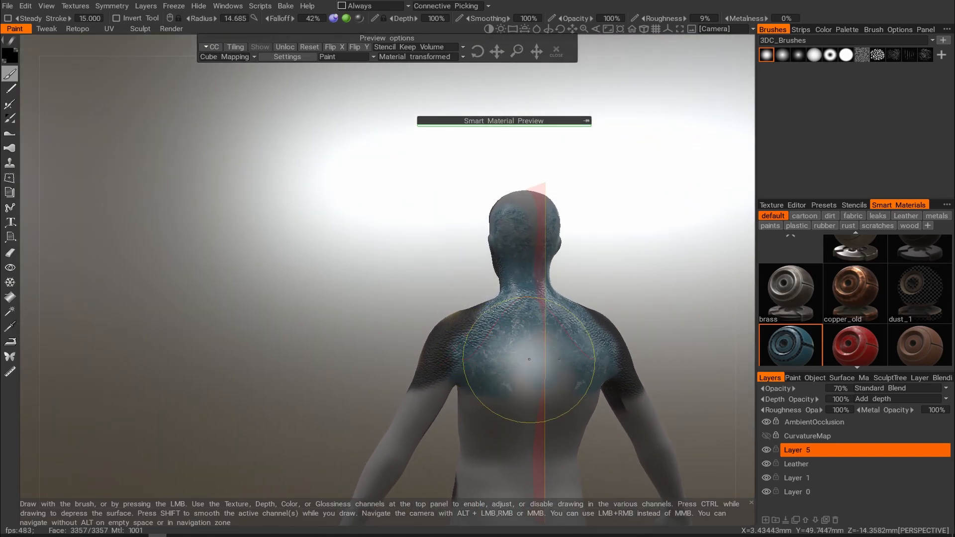
drag(475, 441, 472, 454)
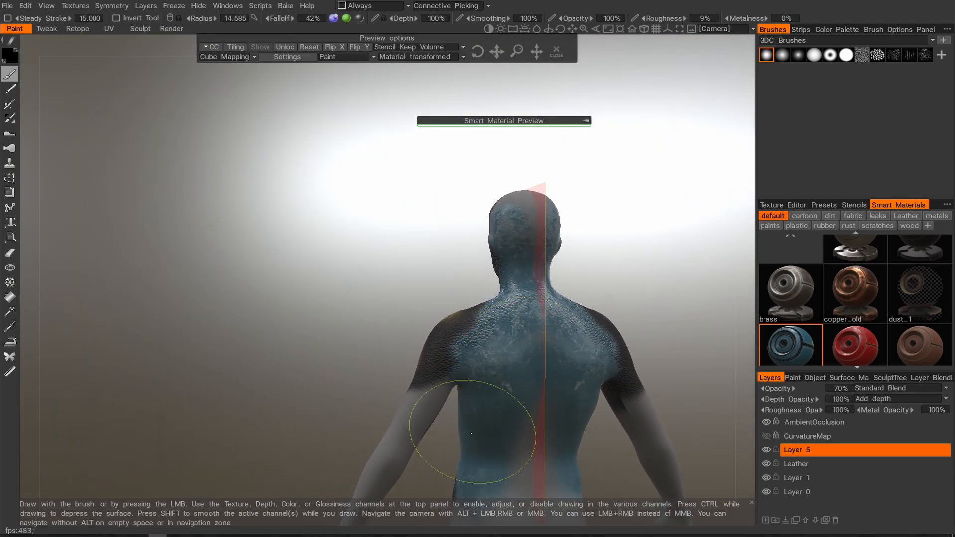
drag(459, 390, 435, 385)
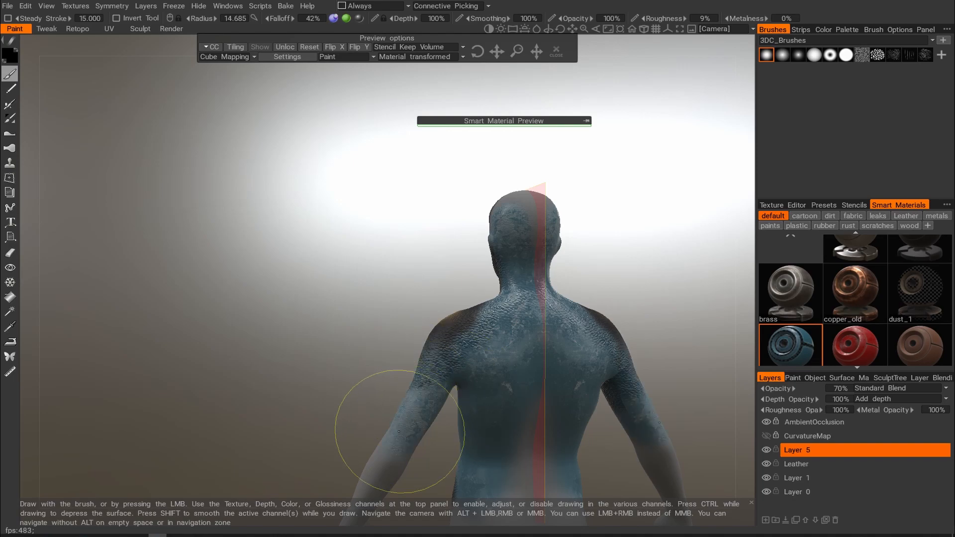
mouse_move(431, 405)
alt+mouse_down()
mouse_move(530, 411)
mouse_move(594, 336)
mouse_move(605, 358)
alt+mouse_up()
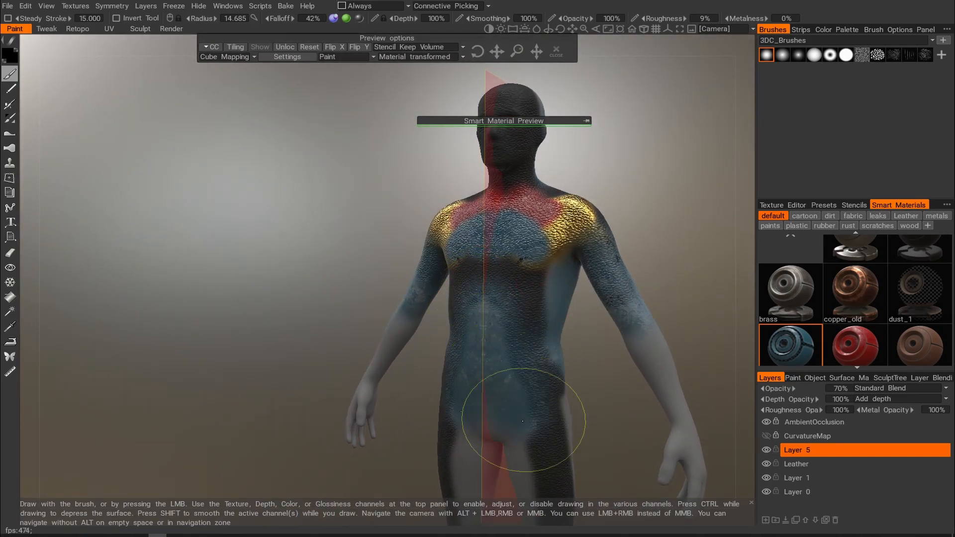
mouse_move(523, 365)
alt+mouse_down()
mouse_move(567, 377)
mouse_move(656, 372)
alt+mouse_up()
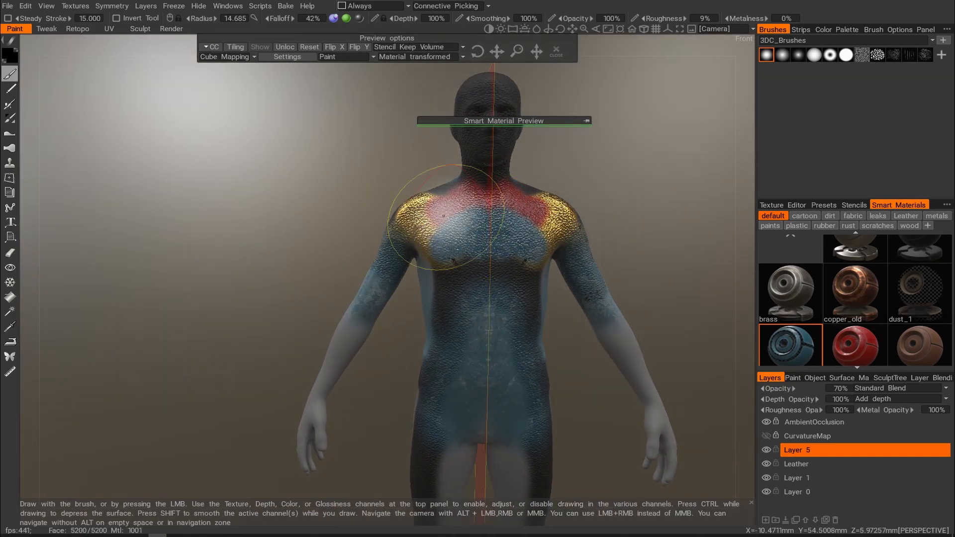
Step: Add a new layer above Layer 5 with the copper_old smart material selected, and turn off X-axis symmetry
click(766, 520)
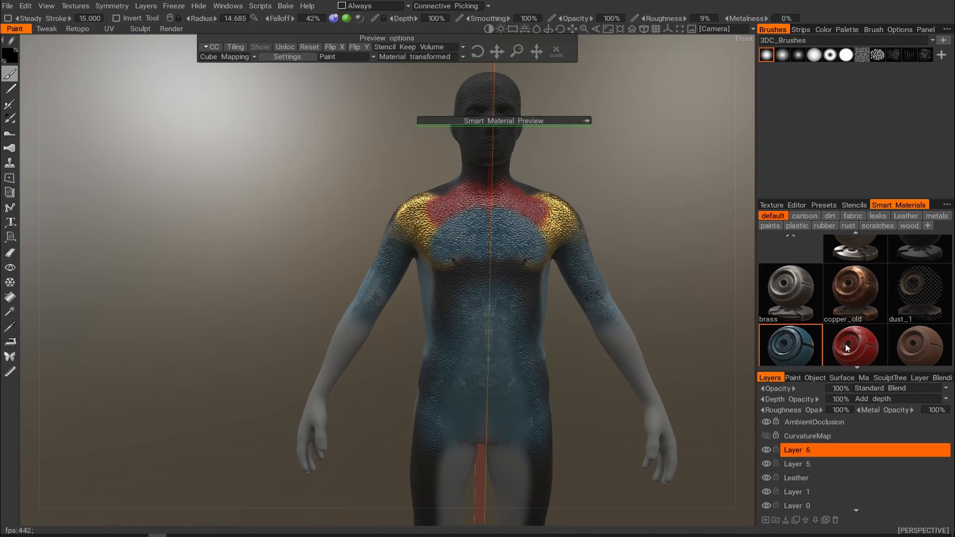
click(850, 306)
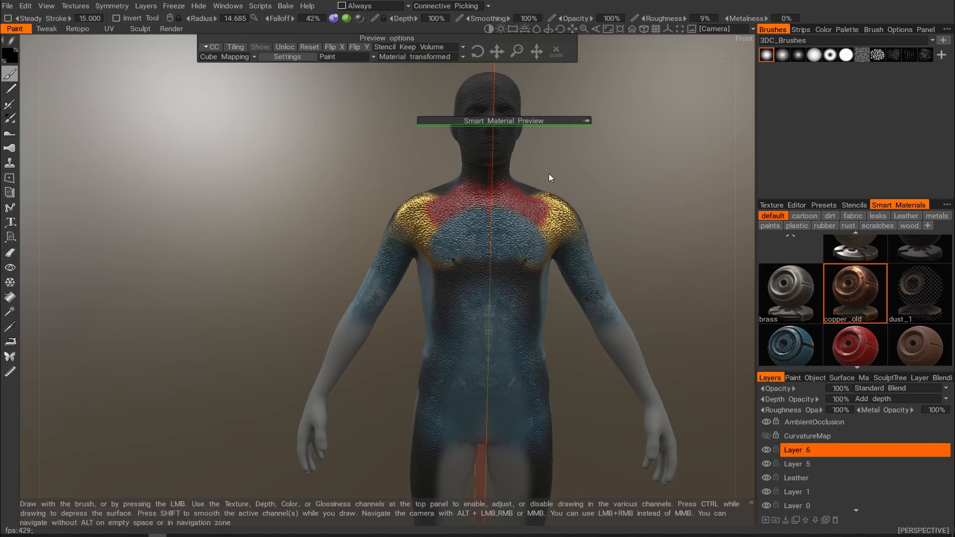
key(s)
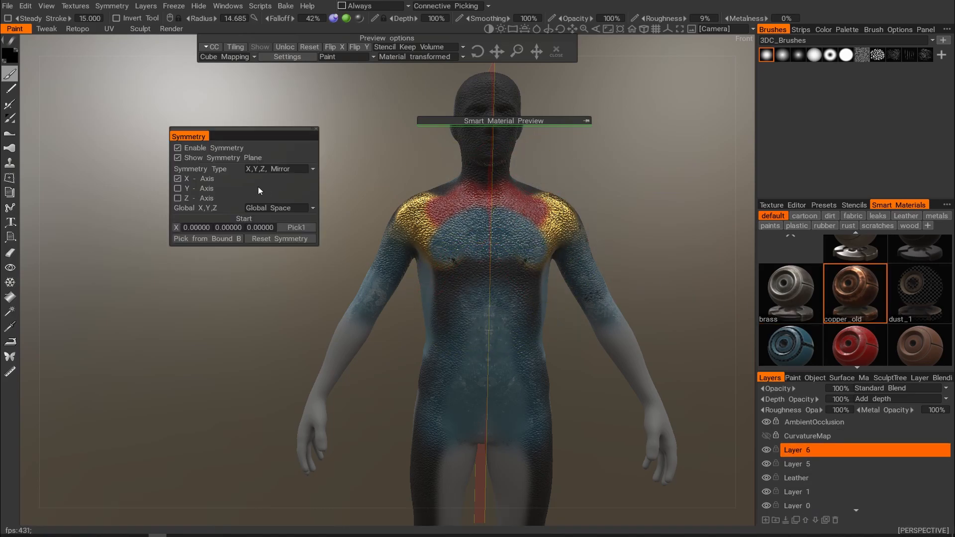
click(178, 179)
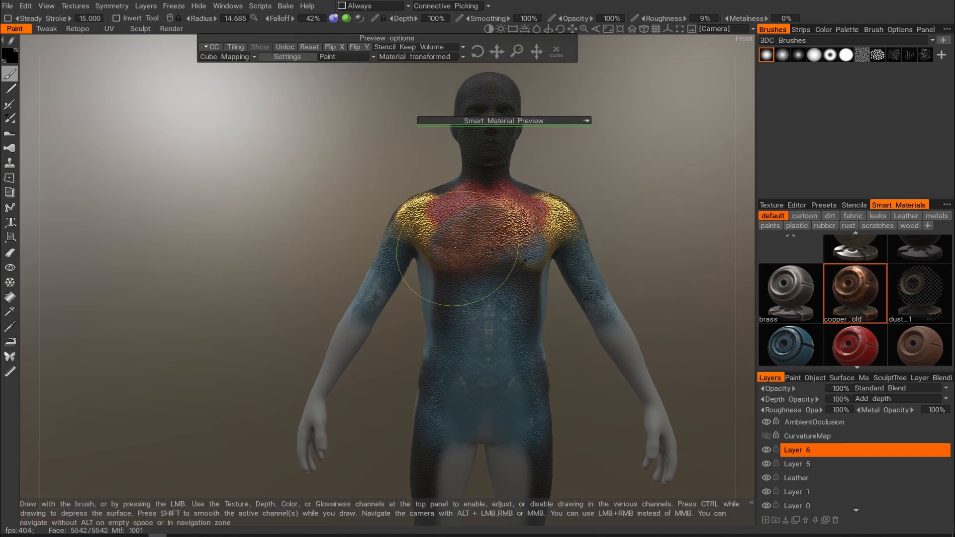
Step: Paint copper_old on Layer 6 over the chest, abdomen, both forearms and the lower back
drag(448, 272, 471, 370)
mouse_move(551, 366)
alt+mouse_down()
mouse_move(491, 356)
mouse_move(521, 267)
alt+mouse_up()
mouse_move(639, 243)
mouse_down()
mouse_move(651, 267)
mouse_move(635, 341)
mouse_move(658, 386)
mouse_up()
mouse_move(414, 220)
mouse_down()
mouse_move(593, 278)
mouse_move(462, 318)
mouse_move(405, 277)
mouse_move(422, 298)
mouse_up()
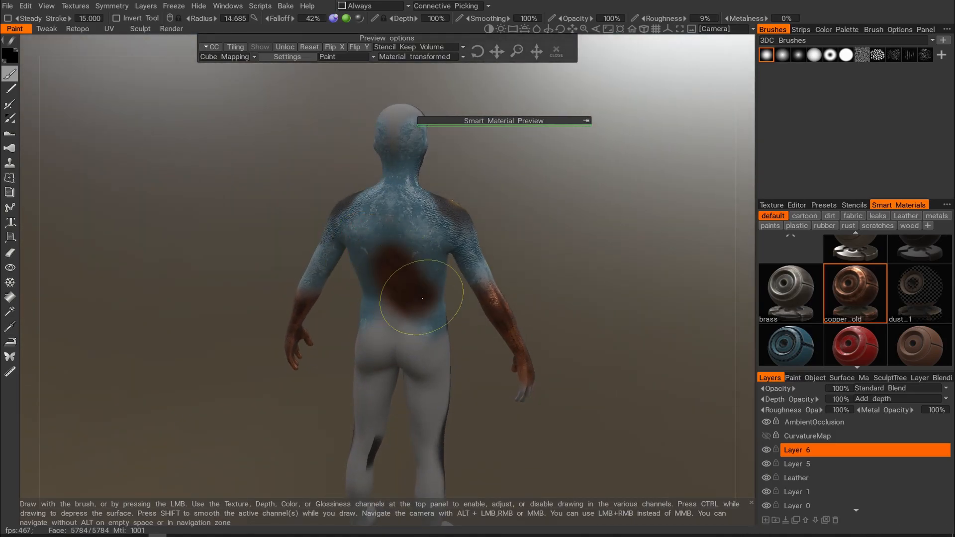
Step: Browse the remaining default smart materials and the cartoon, dirt and fabric categories
scroll(883, 329, down, 2)
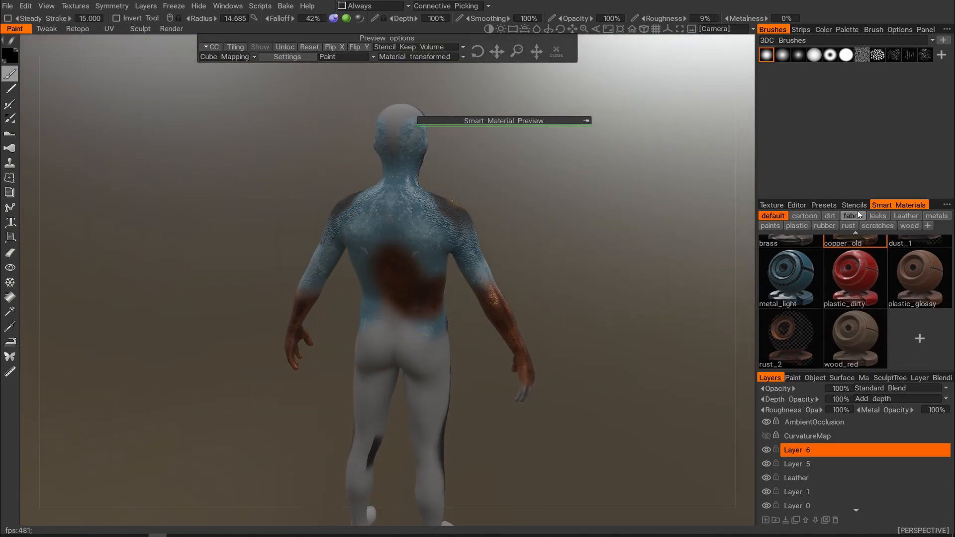
click(803, 219)
click(830, 216)
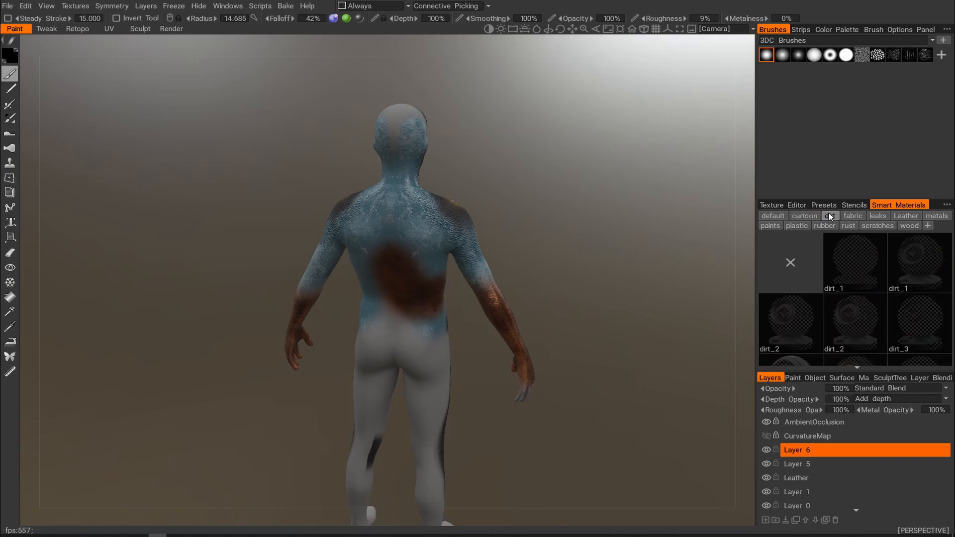
click(854, 216)
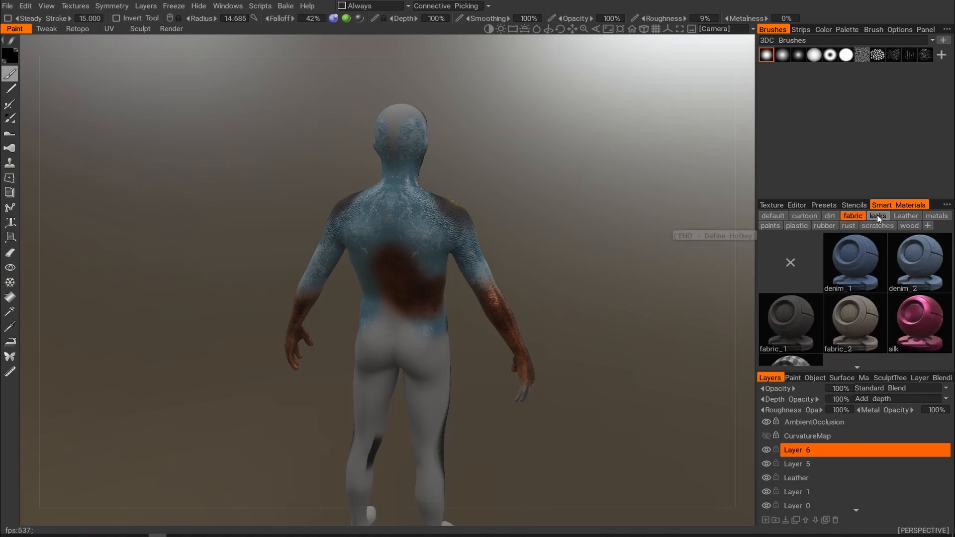
alt+drag(537, 268, 783, 329)
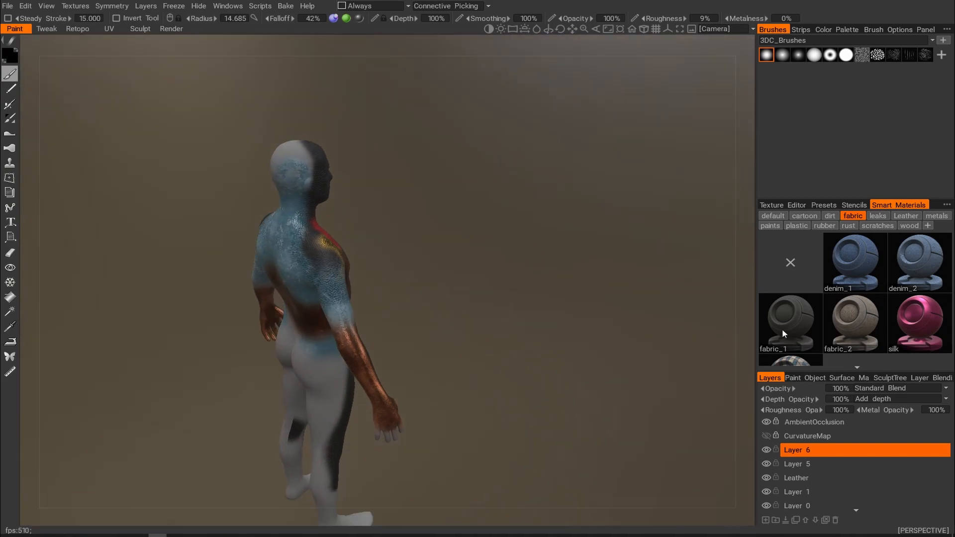
alt+drag(486, 256, 597, 239)
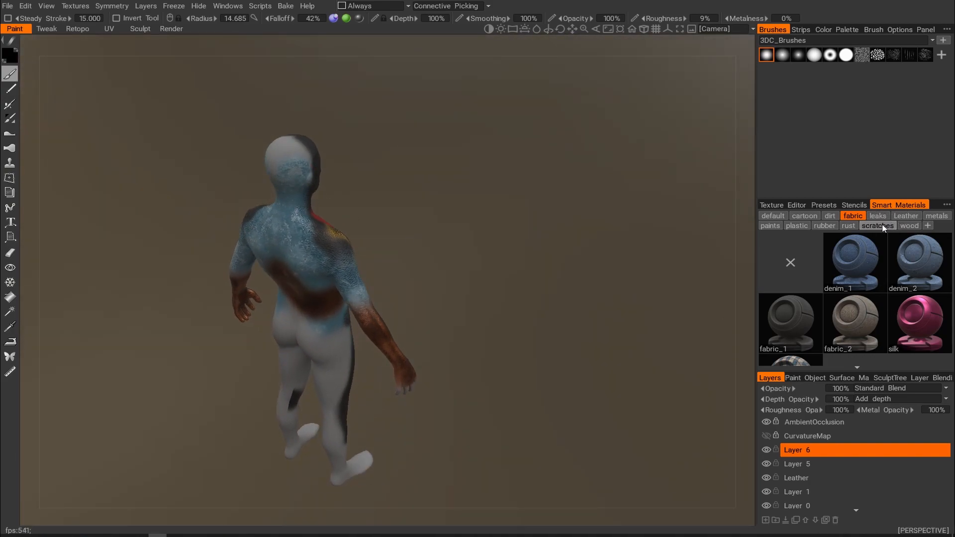
Step: Choose the plastic_glossy smart material from the plastic category and paint it over the top of the head
click(796, 226)
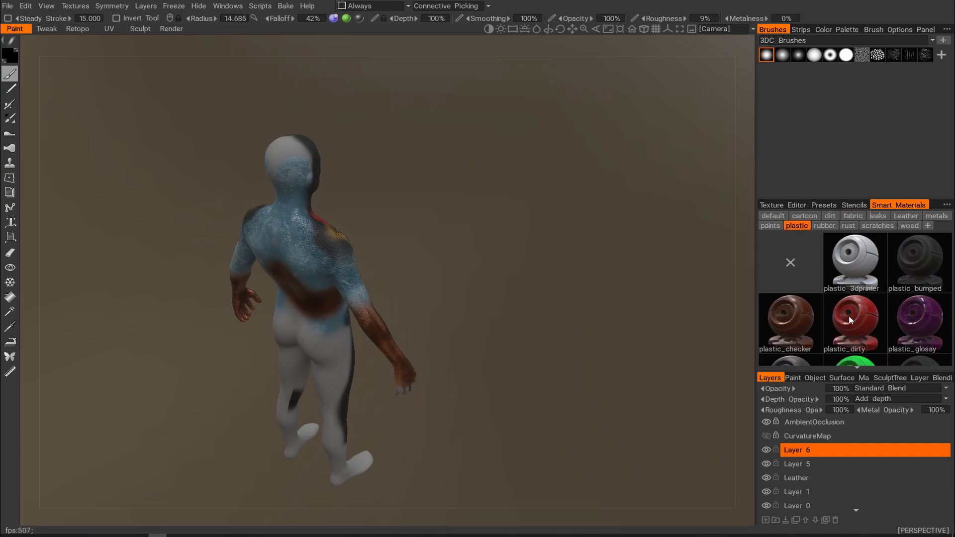
click(860, 326)
click(802, 321)
scroll(859, 335, down, 2)
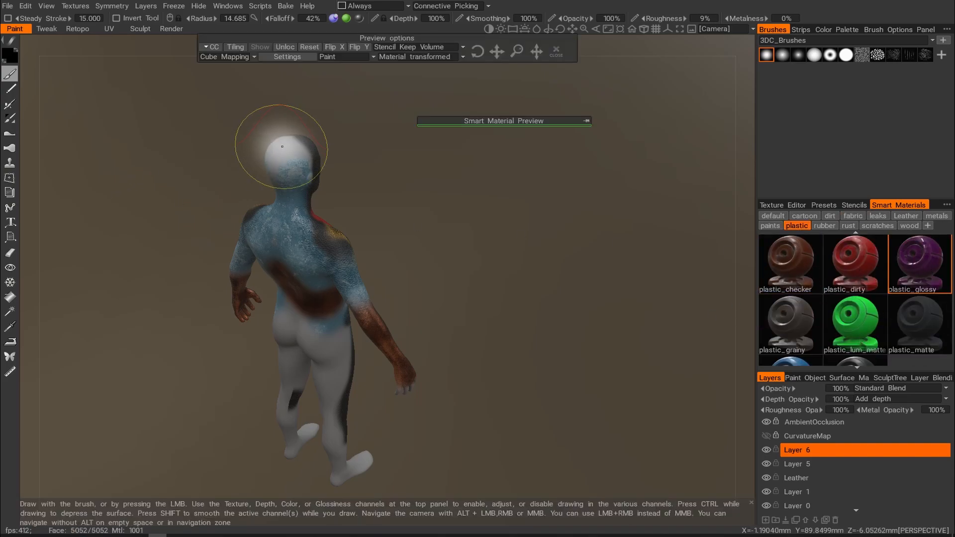
alt+drag(286, 145, 157, 165)
Step: Examine the painted materials on the body from the side and the front
alt+right_drag(156, 165, 247, 185)
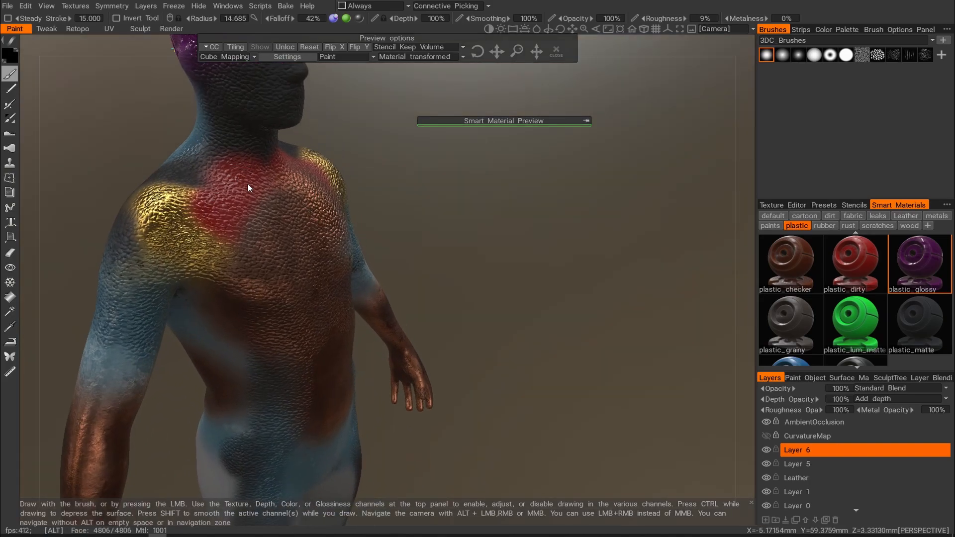
alt+middle_drag(247, 185, 339, 310)
alt+drag(338, 310, 334, 278)
alt+right_drag(405, 246, 369, 224)
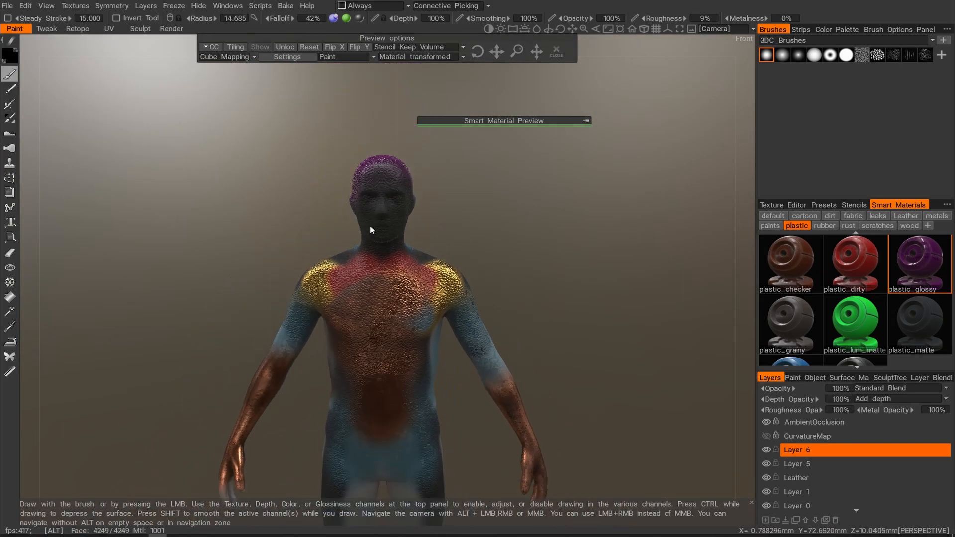
alt+drag(369, 225, 315, 234)
alt+drag(407, 245, 388, 217)
alt+middle_drag(388, 217, 426, 186)
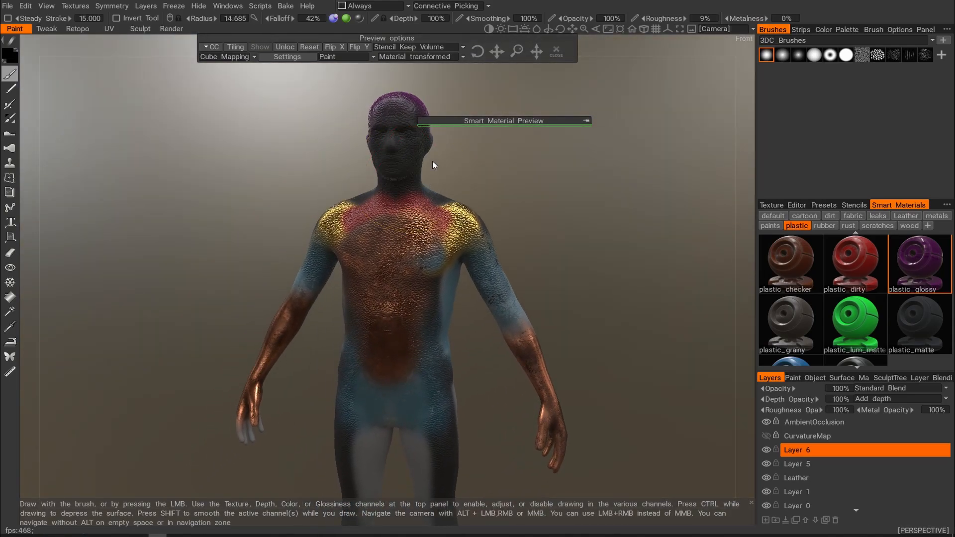
Step: Open the export settings for objects and textures, enable texture export, and choose the Arnold (IOR Workflow) preset
click(7, 6)
click(61, 145)
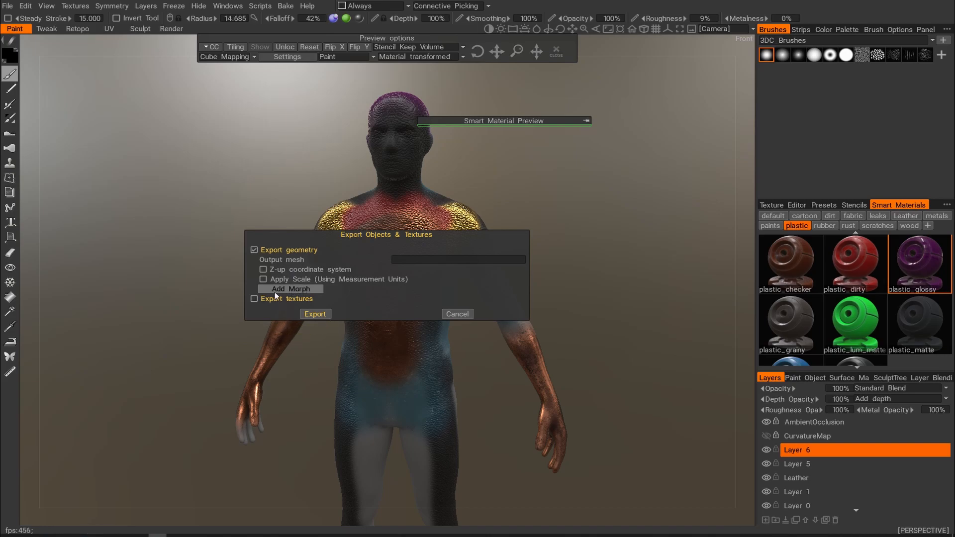
click(254, 299)
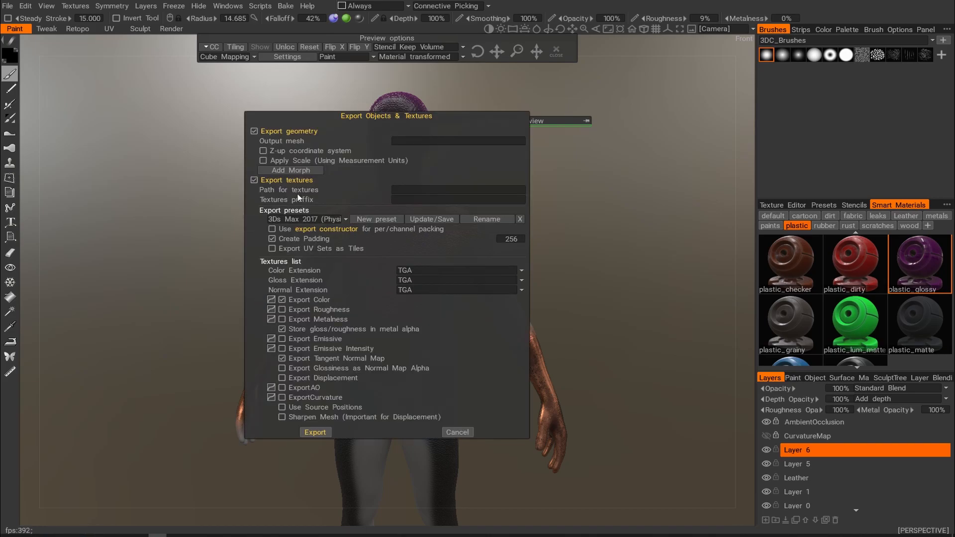
click(344, 219)
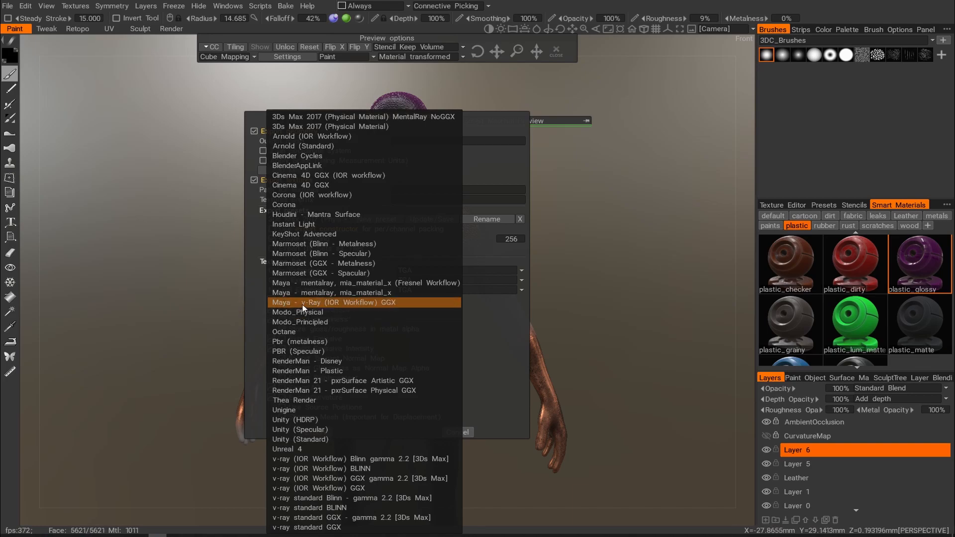
click(318, 136)
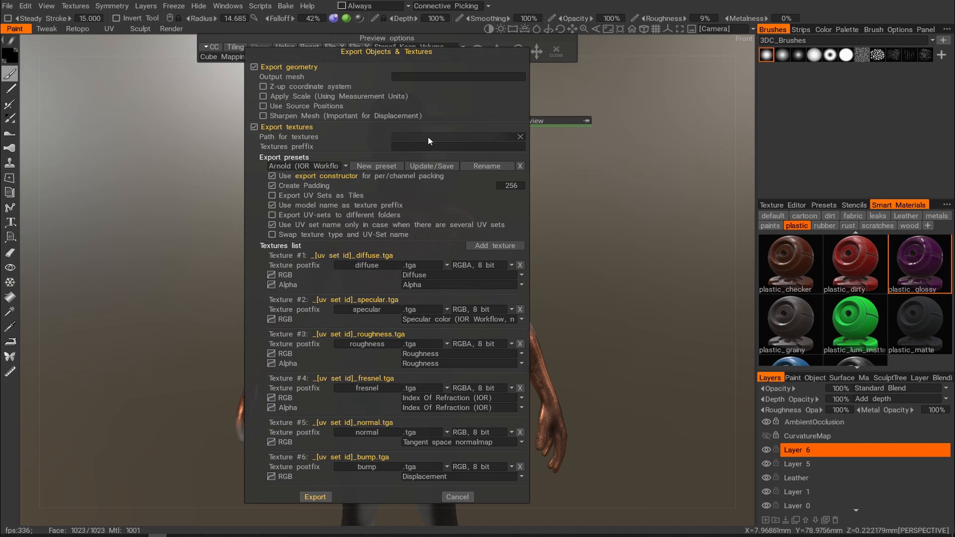
click(411, 77)
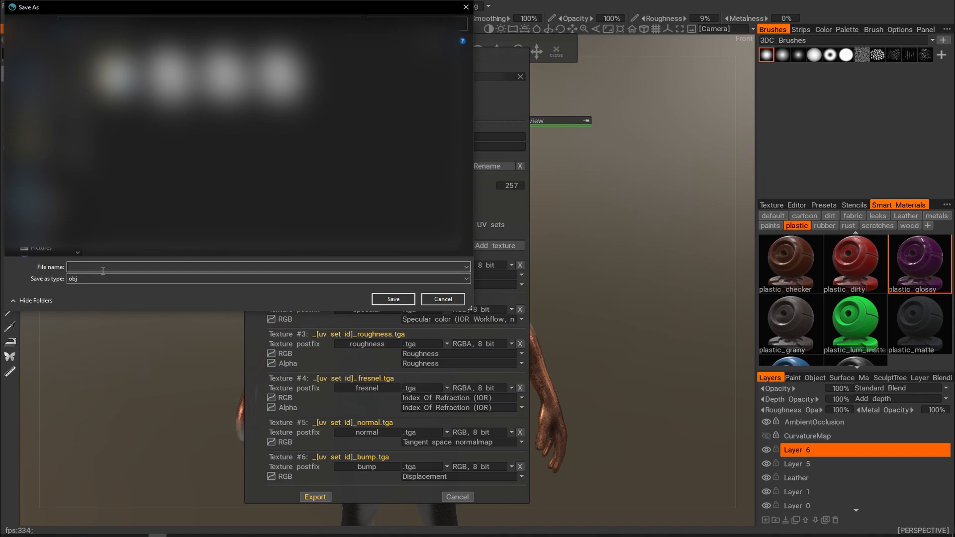
text(UDIM_MODEL)
click(446, 301)
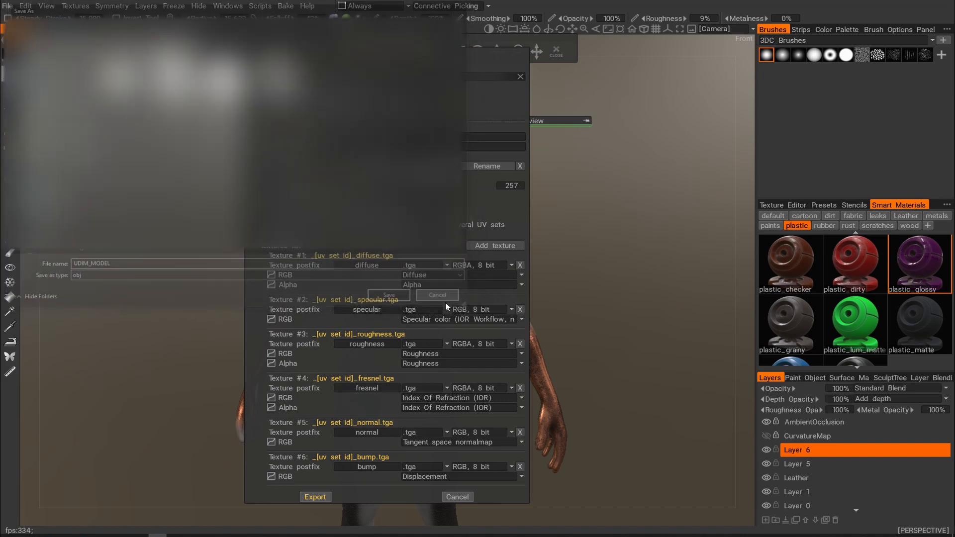
Step: Switch to Maya to check the body's UDIM tile layout in the UV Editor, and return to the 3DCoat export settings
click(201, 505)
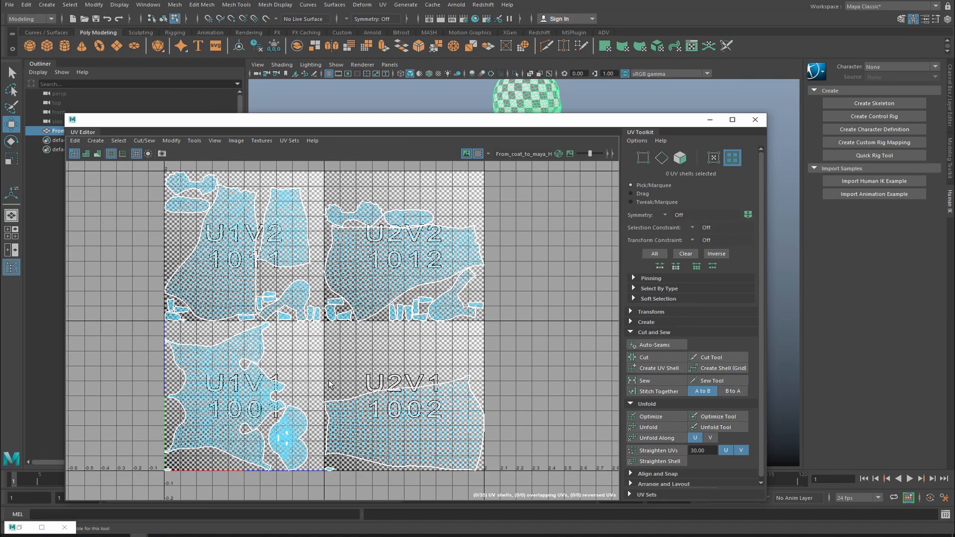
click(158, 536)
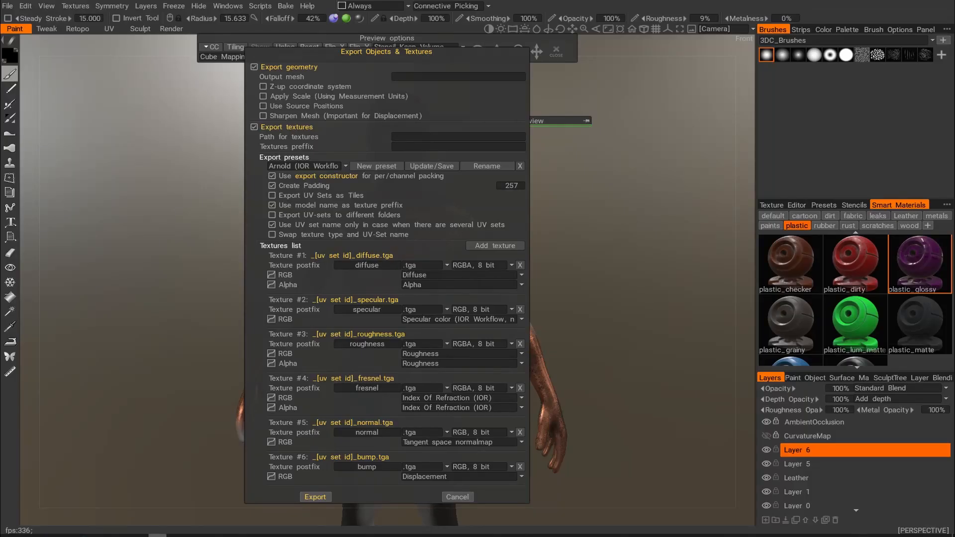
Step: Export only the textures, without geometry and with UV sets as tiles, to the Desktop folder
click(254, 67)
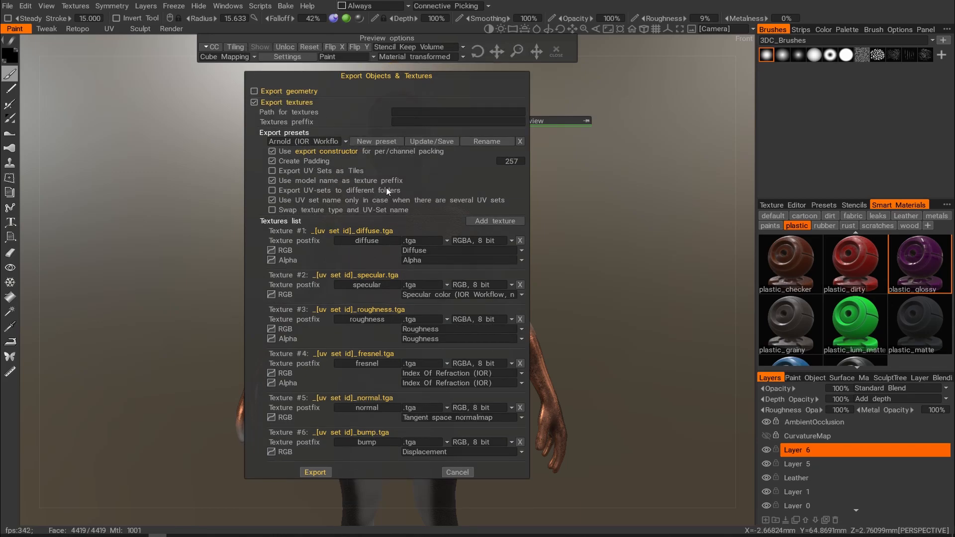
click(273, 171)
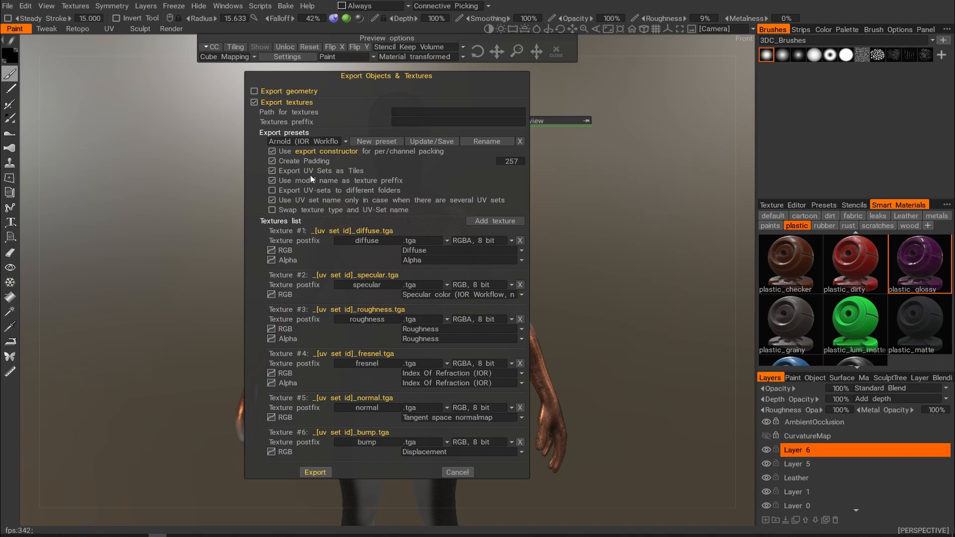
click(408, 110)
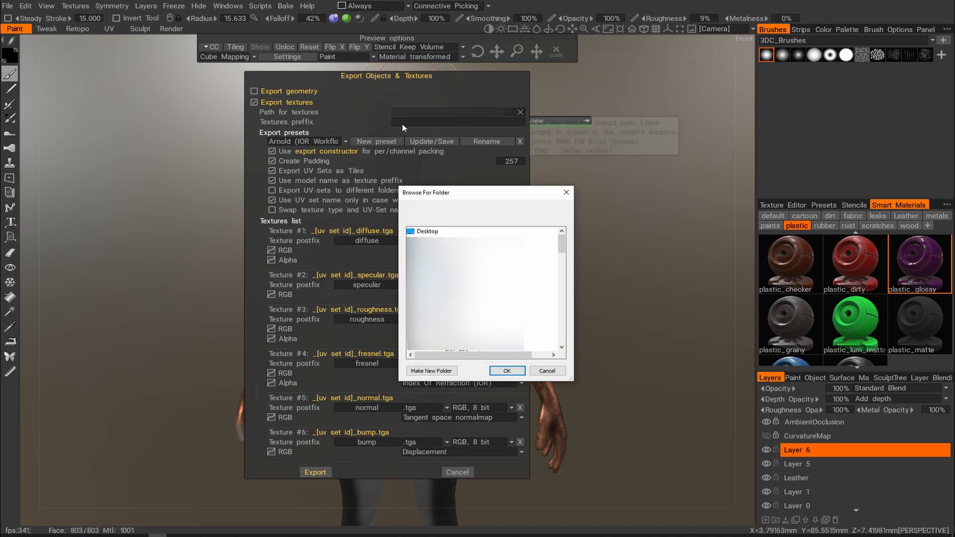
click(510, 370)
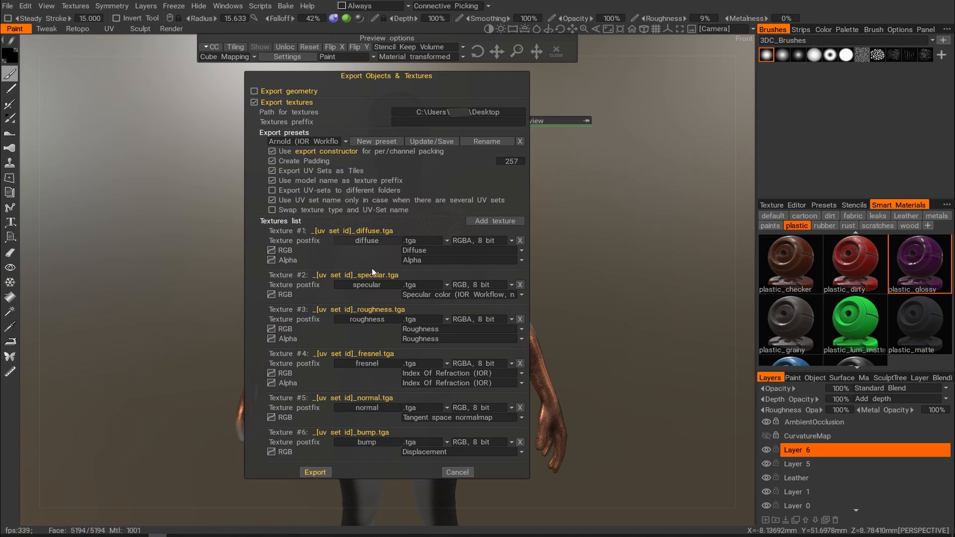
click(314, 472)
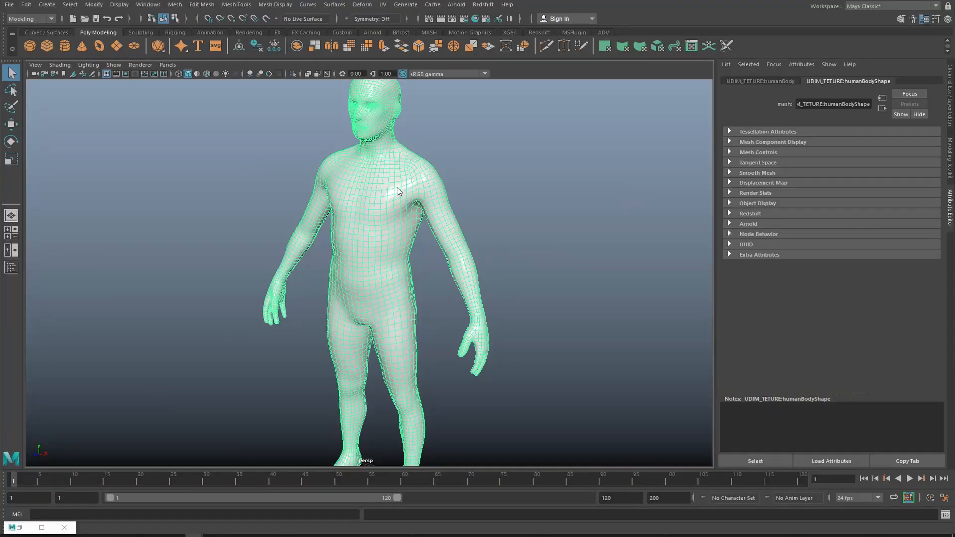
Step: Assign a new Arnold aiStandardSurface material to the human body mesh
right_click(397, 188)
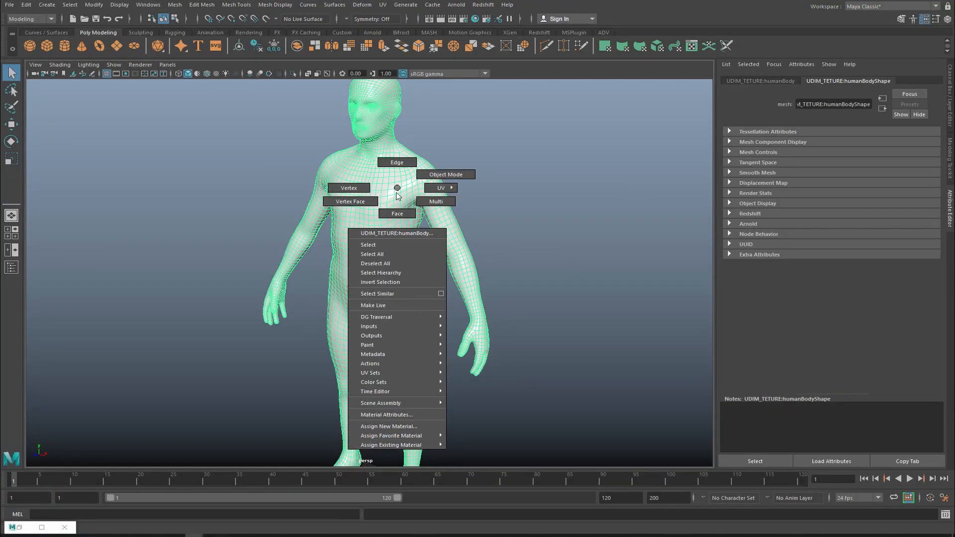
click(391, 427)
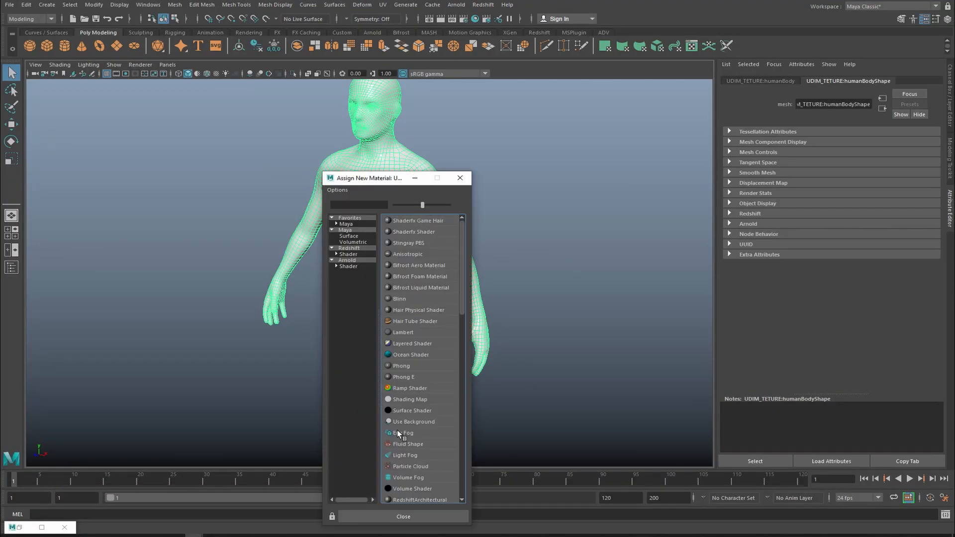
click(352, 268)
click(417, 377)
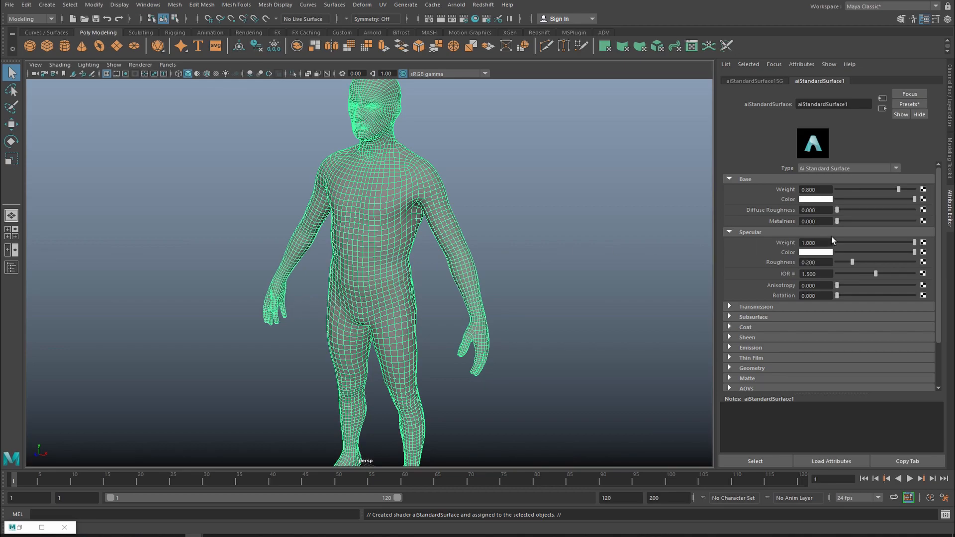
Step: Connect a File texture to the material's base color and load UDIM_TETURE_1001_diffuse.tga from the Desktop
click(924, 210)
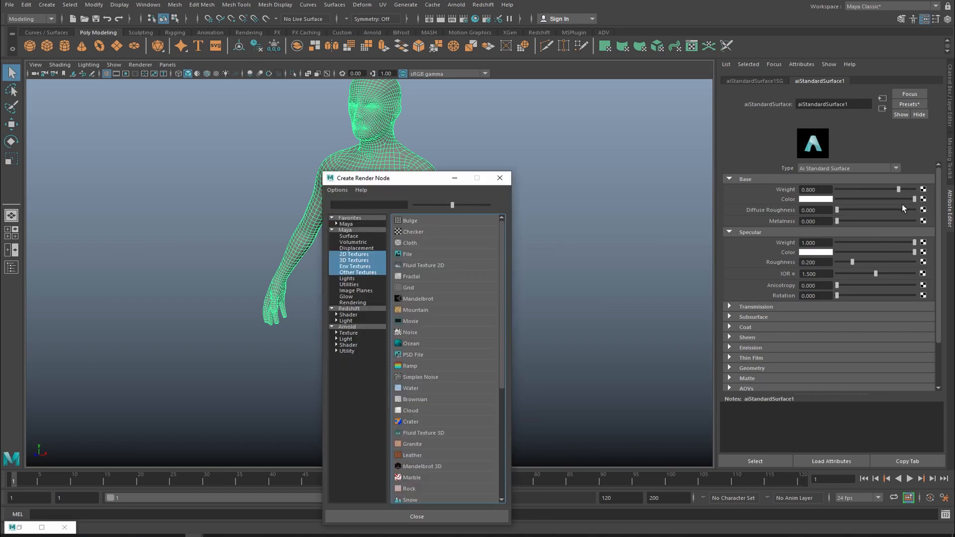
click(415, 257)
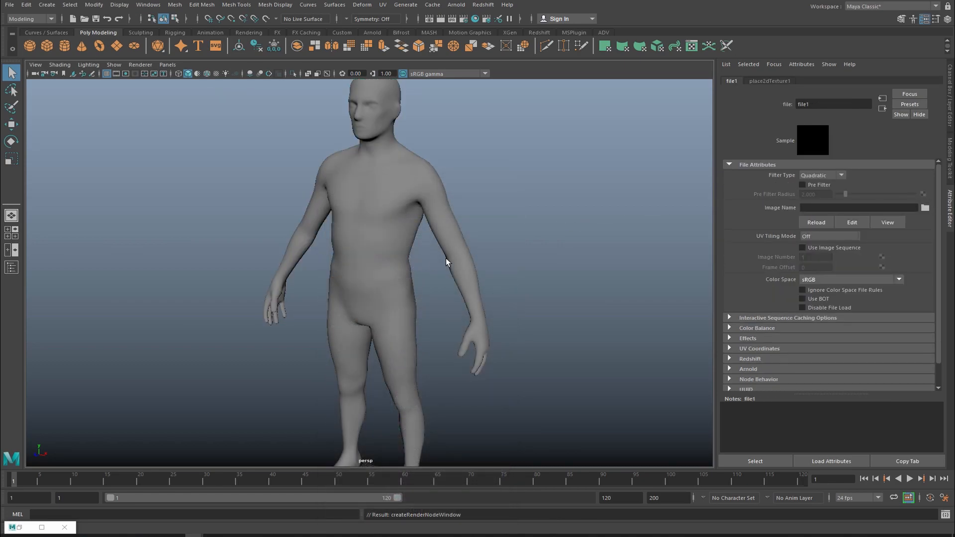
click(926, 209)
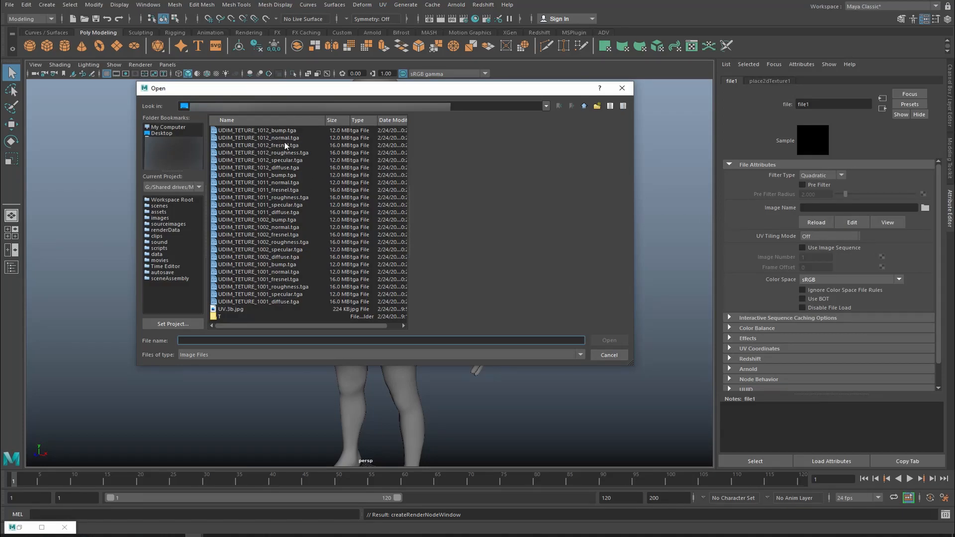
click(268, 303)
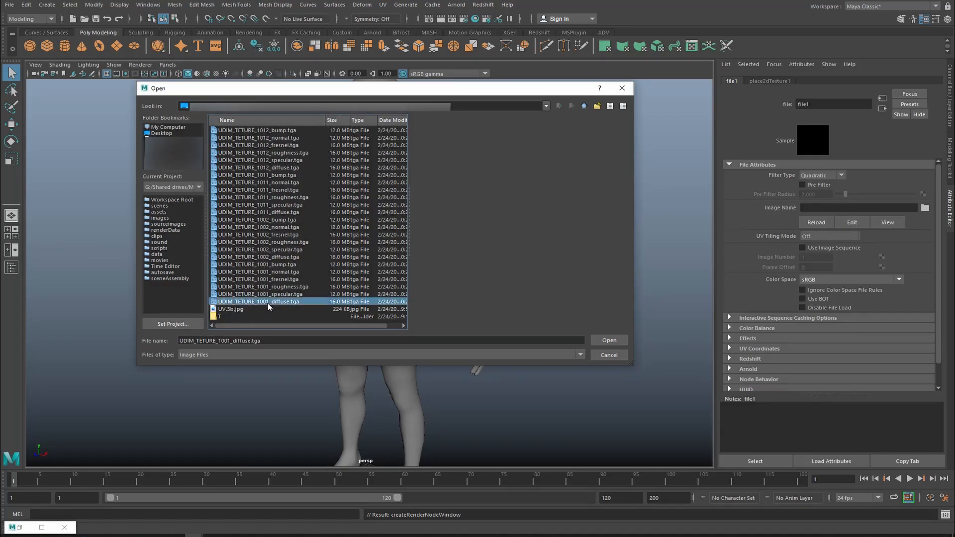
click(615, 340)
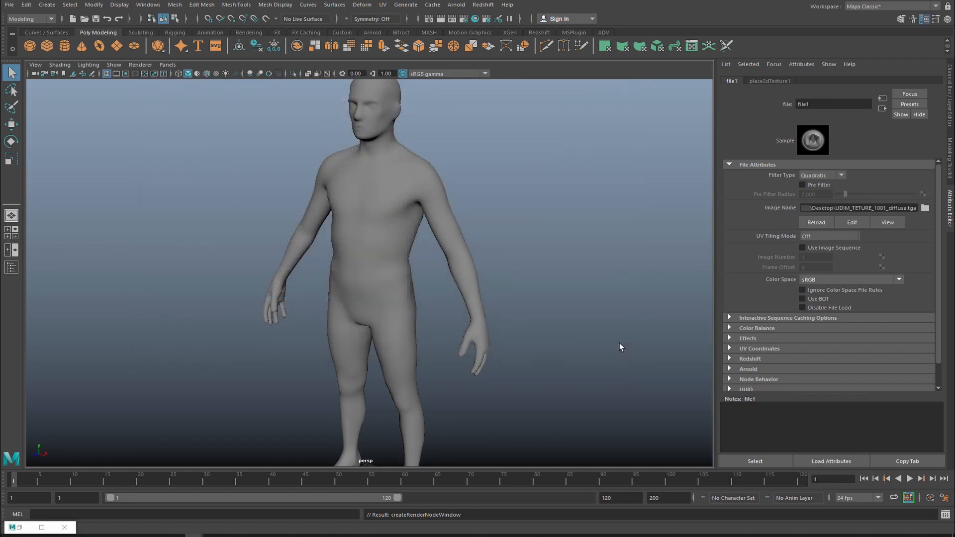
Step: Set the diffuse texture's UV tiling mode to UDIM (Mari), generate its preview, and turn on textured display in the viewport
click(817, 238)
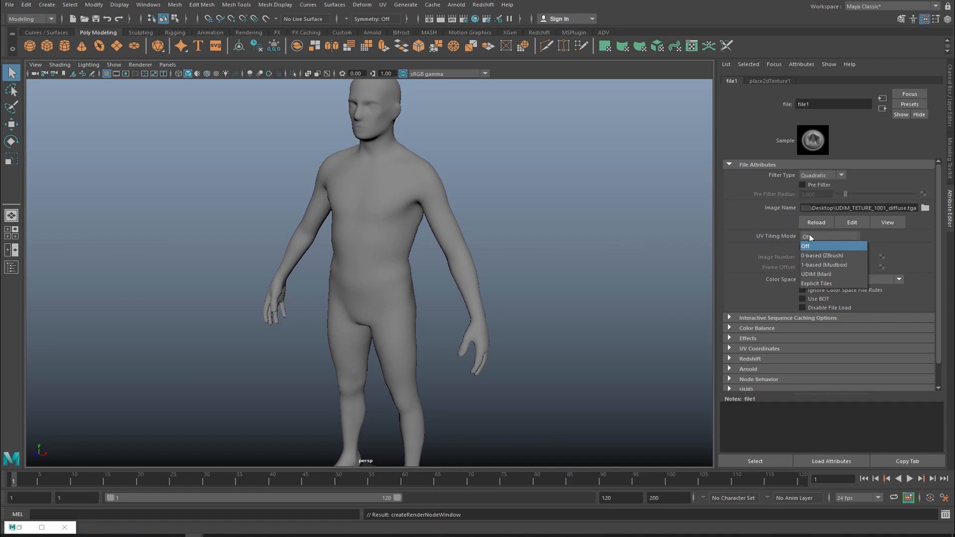
click(828, 275)
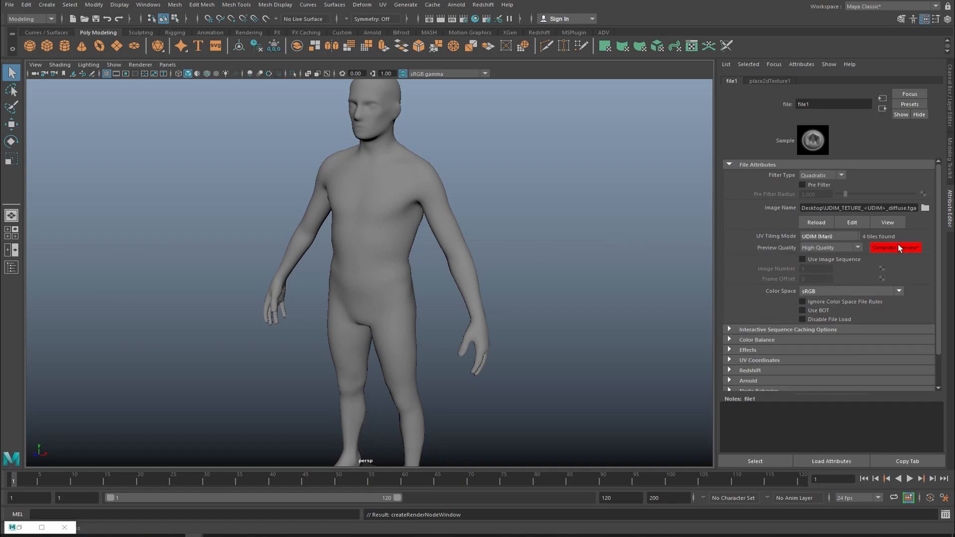
click(891, 252)
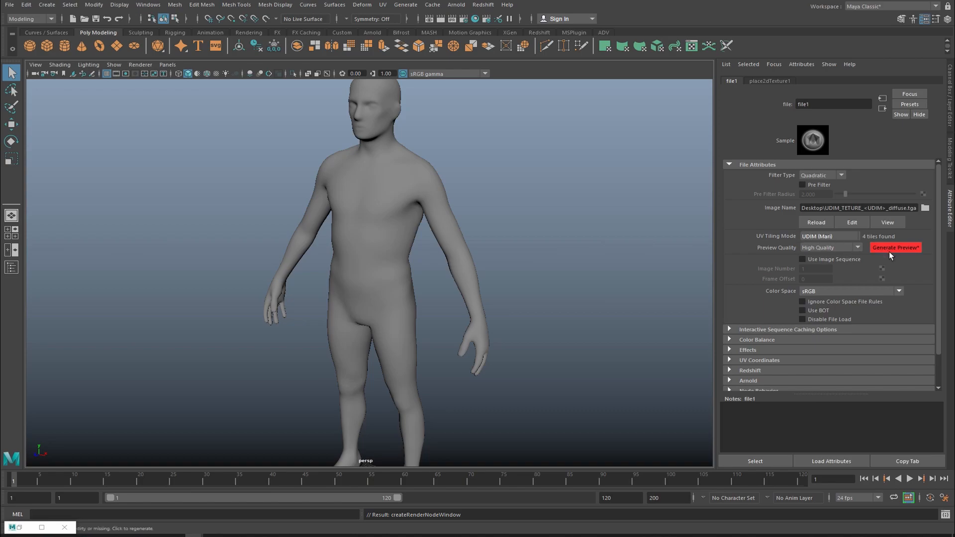
click(217, 74)
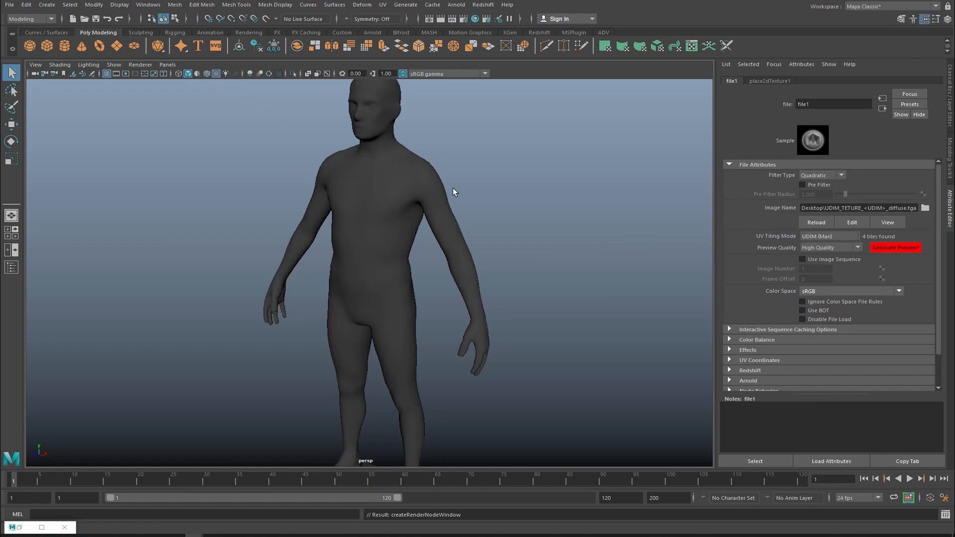
click(891, 254)
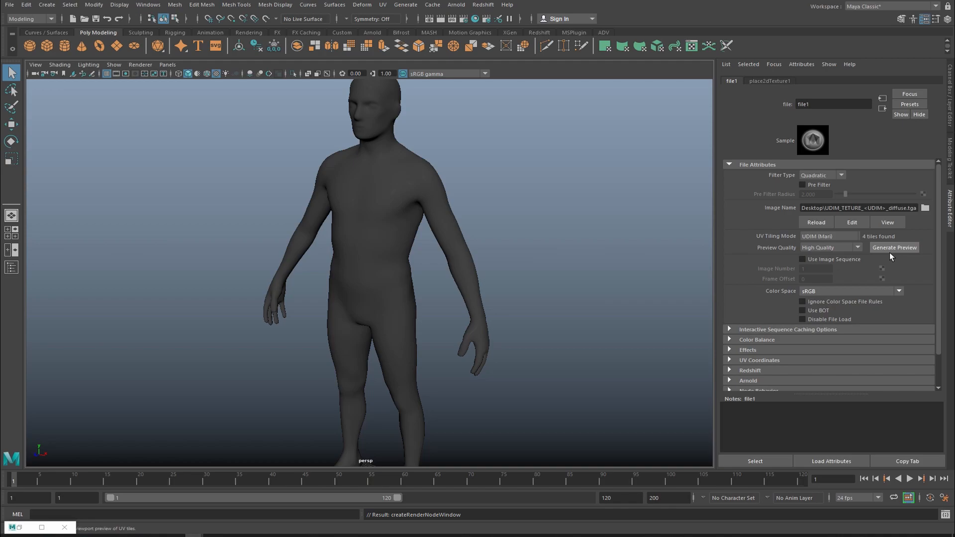
alt+drag(553, 222, 463, 249)
mouse_move(463, 250)
alt+right_down()
mouse_move(461, 282)
mouse_move(452, 262)
alt+right_up()
alt+drag(453, 262, 448, 316)
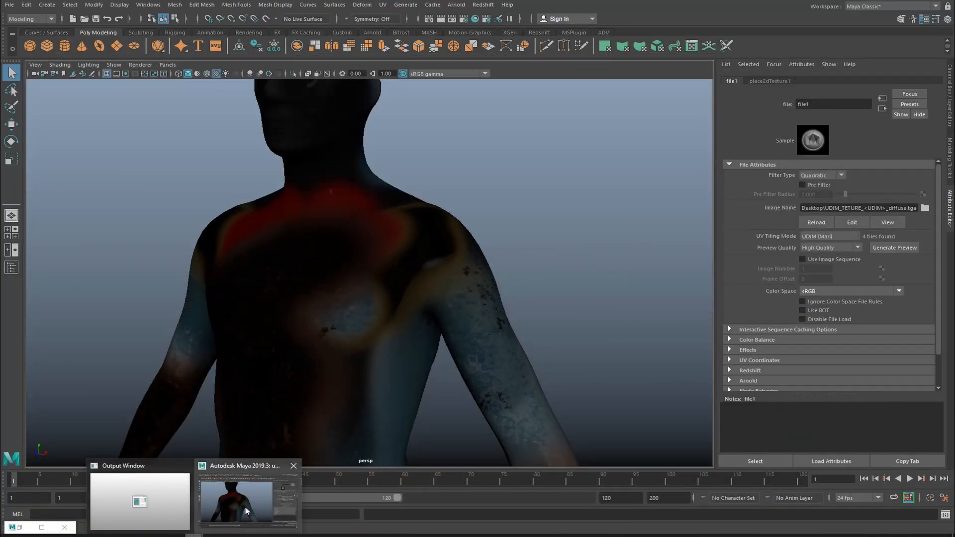
Step: Add an Arnold Skydome Light to the scene
click(457, 5)
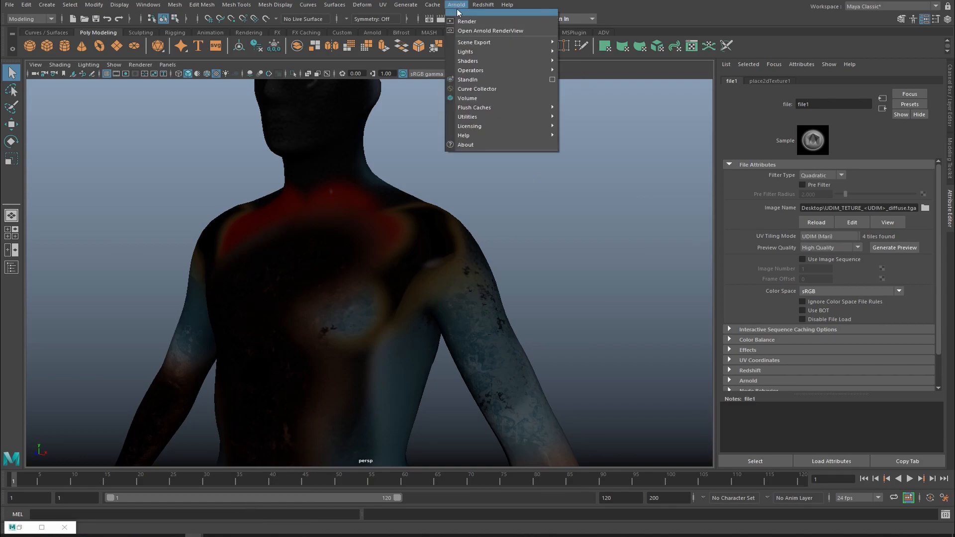
mouse_move(479, 53)
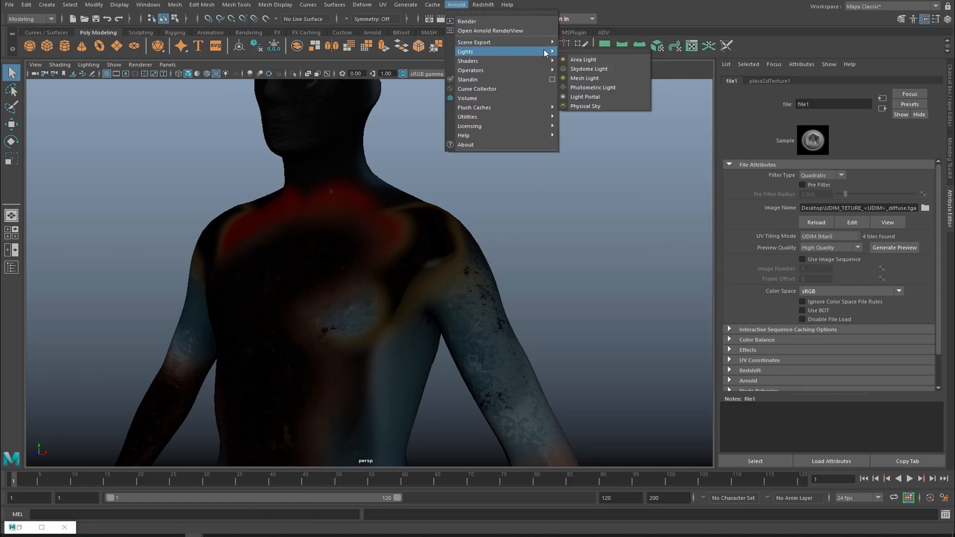
click(589, 69)
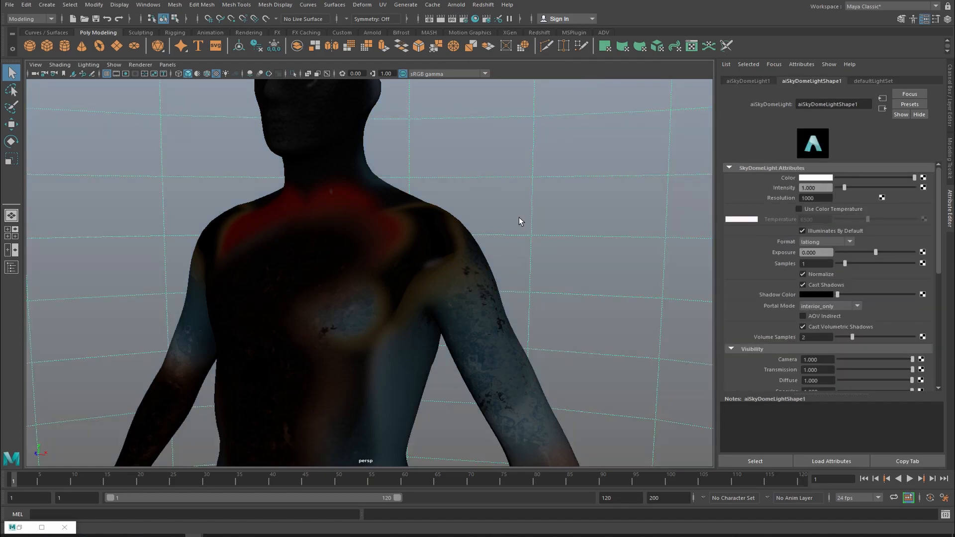
Step: Connect a File texture to the body material's specular color and load UDIM_TETURE_1001_specular.tga
click(398, 269)
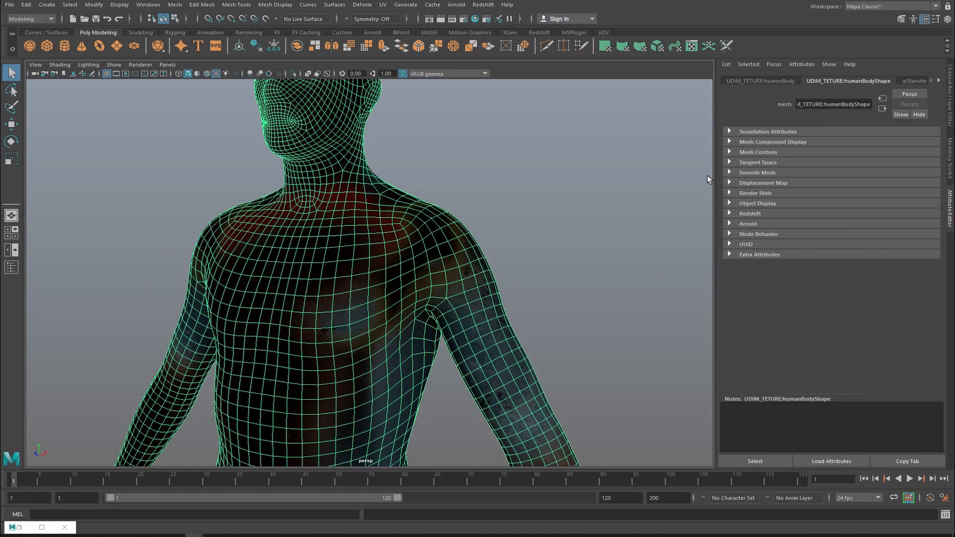
click(911, 81)
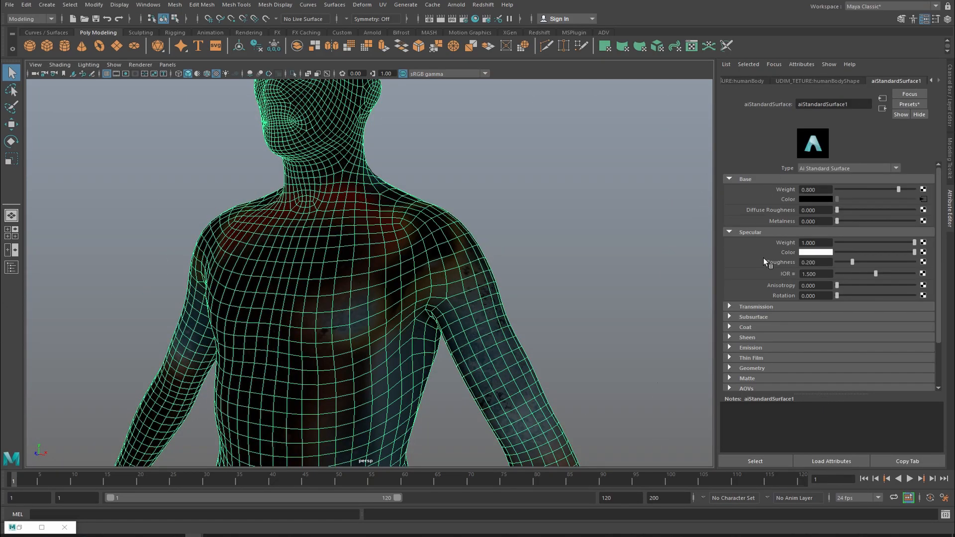
click(924, 261)
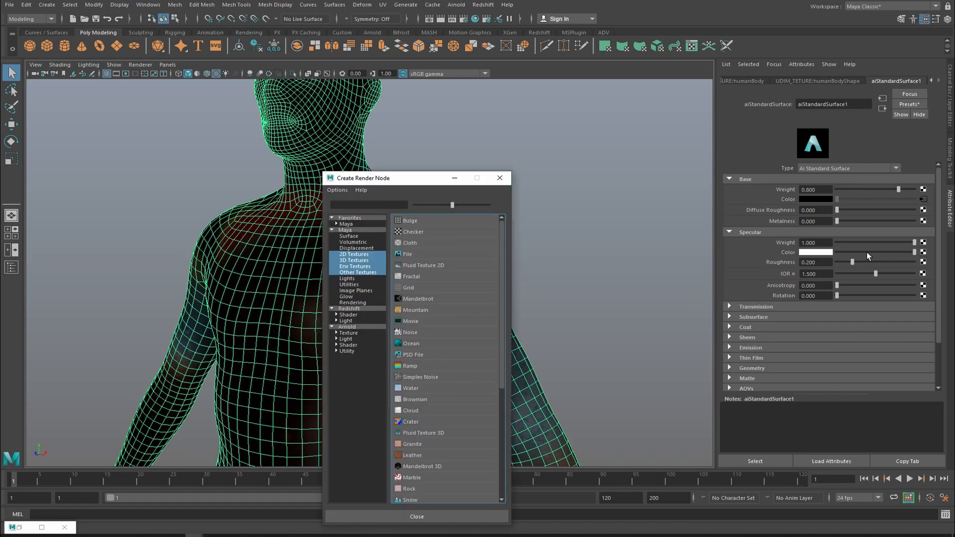
click(433, 254)
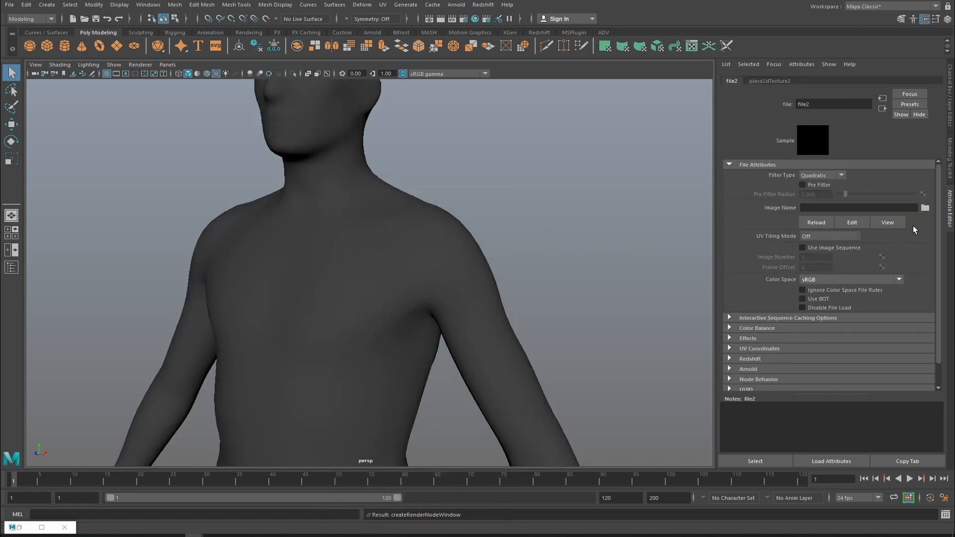
click(925, 208)
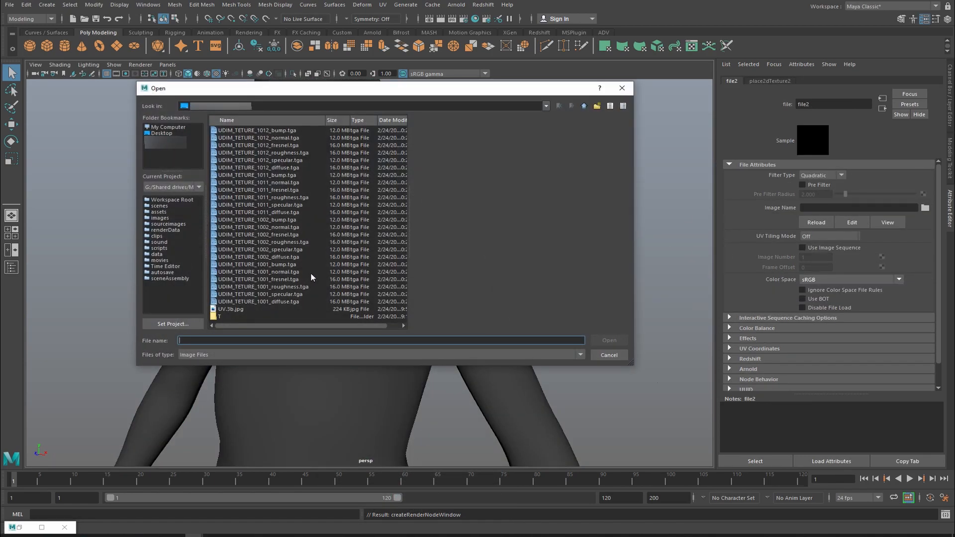
click(278, 295)
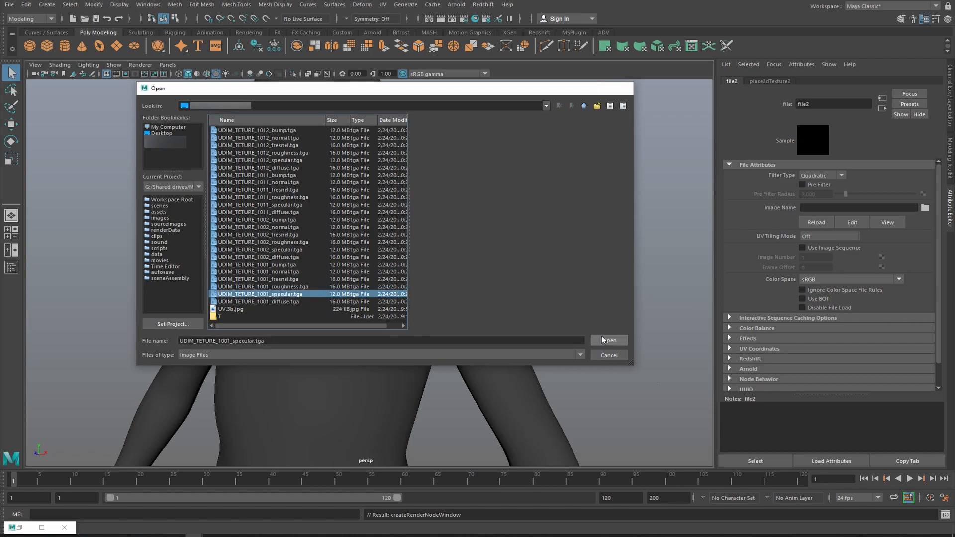
click(602, 336)
Step: Set the specular texture's UV tiling mode to UDIM (Mari) and generate its preview
click(826, 236)
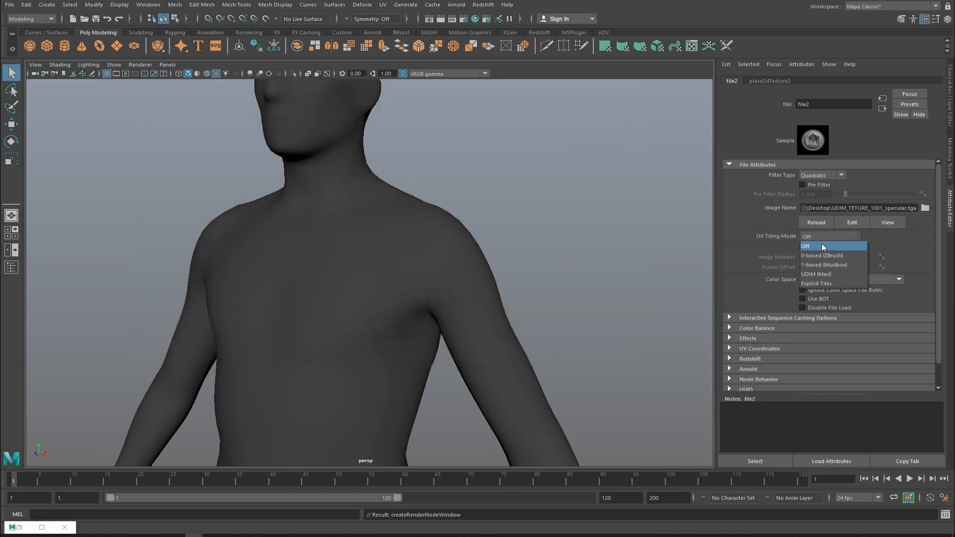
click(827, 274)
click(889, 252)
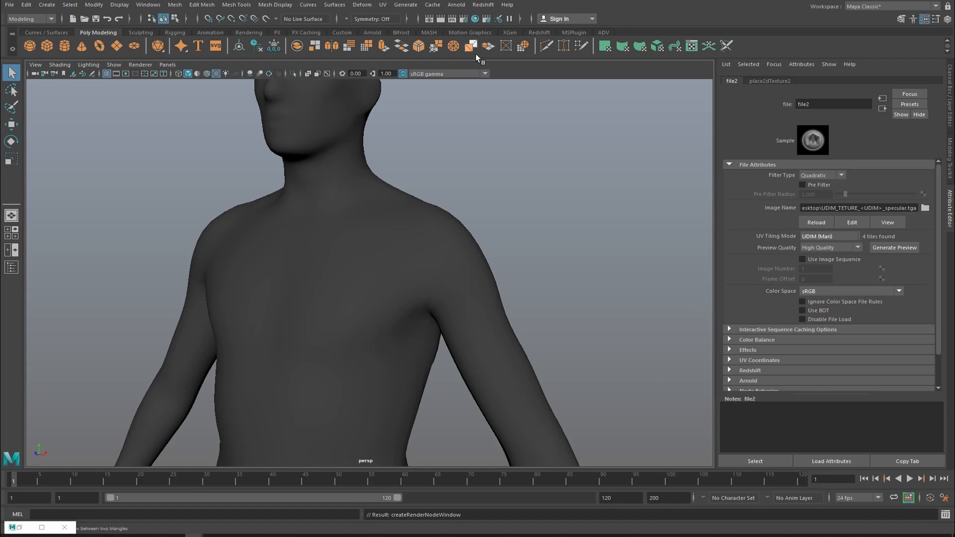
Step: Start a live render of the textured body in the Arnold RenderView and inspect its head and torso
click(462, 10)
click(462, 36)
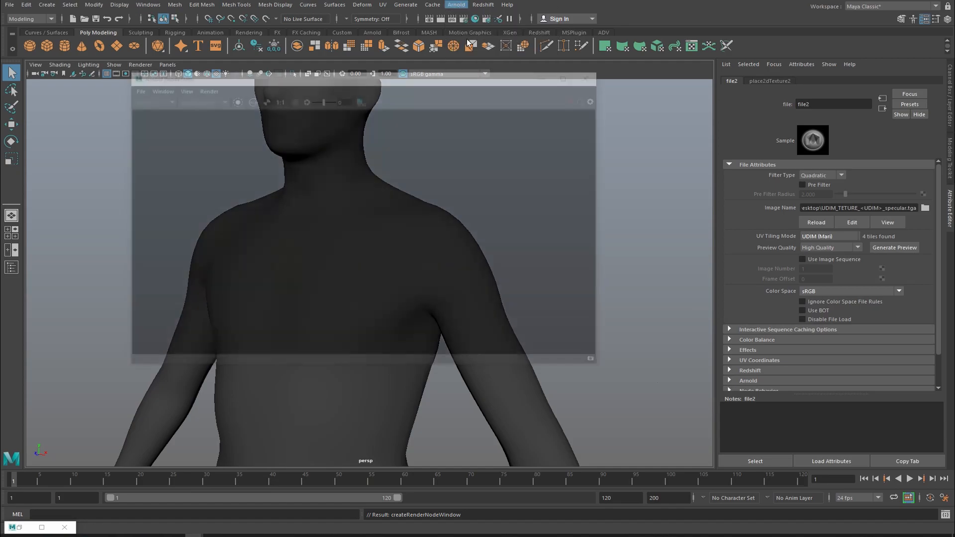
click(577, 99)
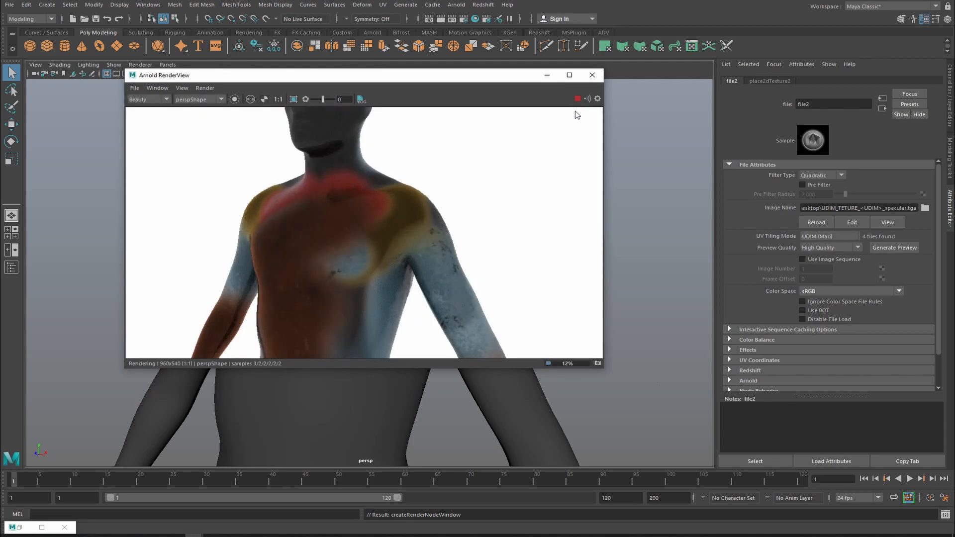
mouse_move(642, 238)
alt+mouse_down()
mouse_move(661, 239)
mouse_move(632, 239)
mouse_move(639, 243)
alt+mouse_up()
alt+middle_drag(651, 228, 649, 238)
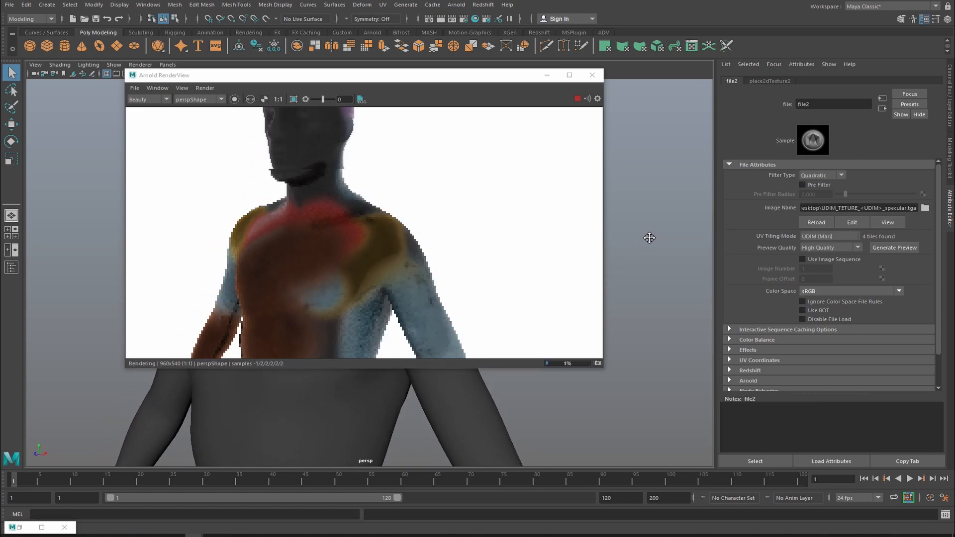
Step: Connect a File texture to the Bump Mapping attribute in the body material's Geometry settings
click(469, 388)
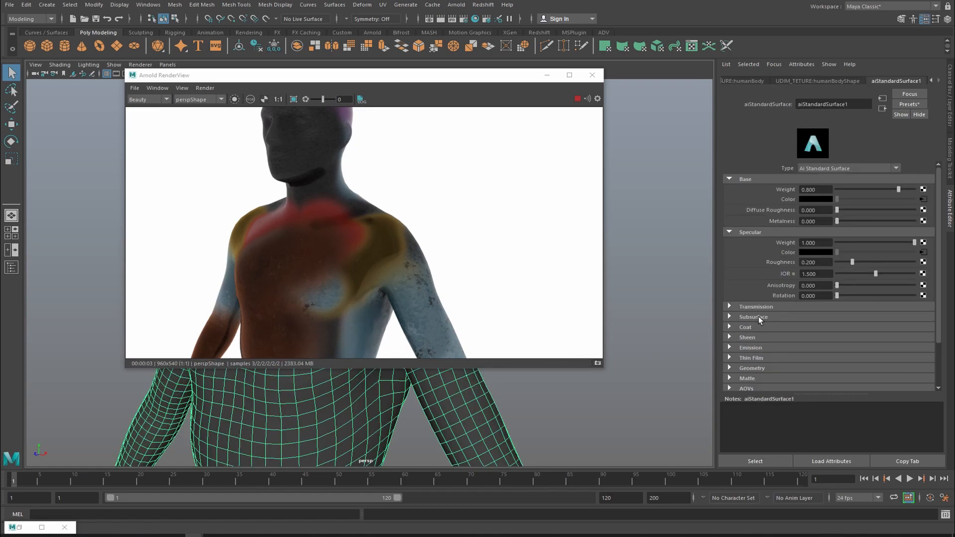
scroll(758, 315, down, 3)
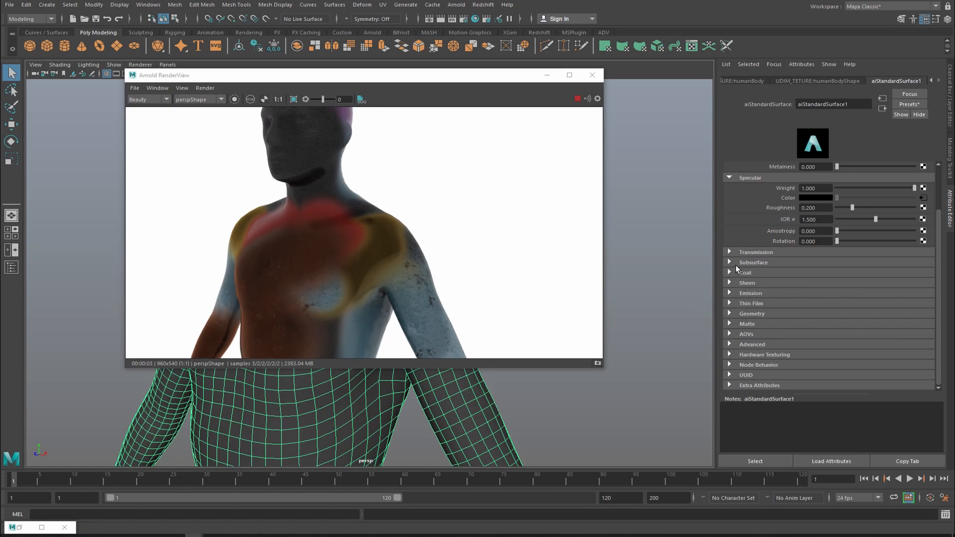
click(734, 316)
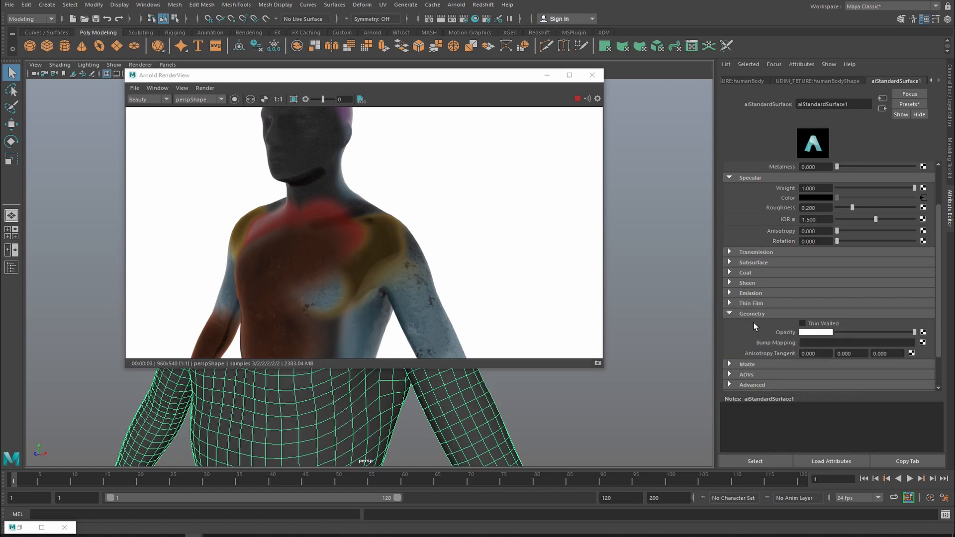
click(923, 343)
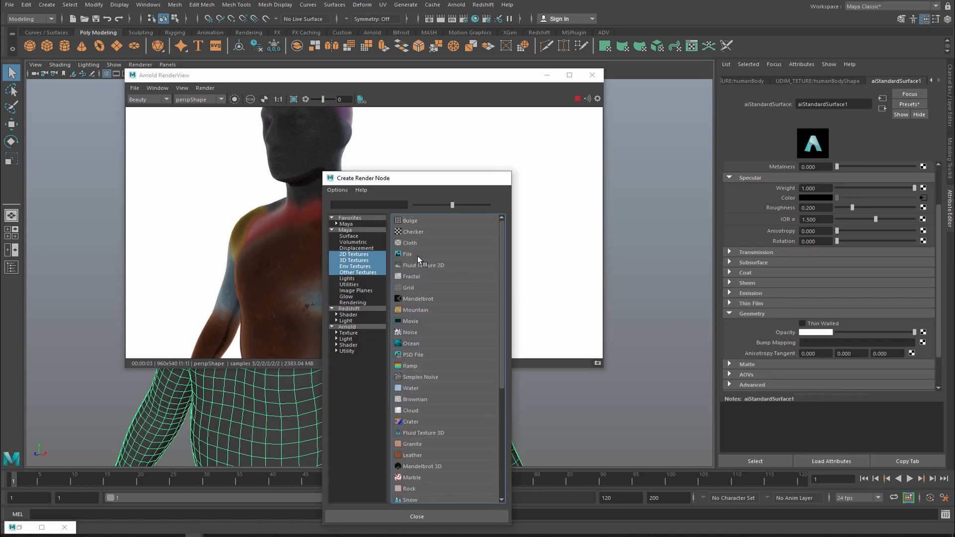
click(417, 255)
click(923, 343)
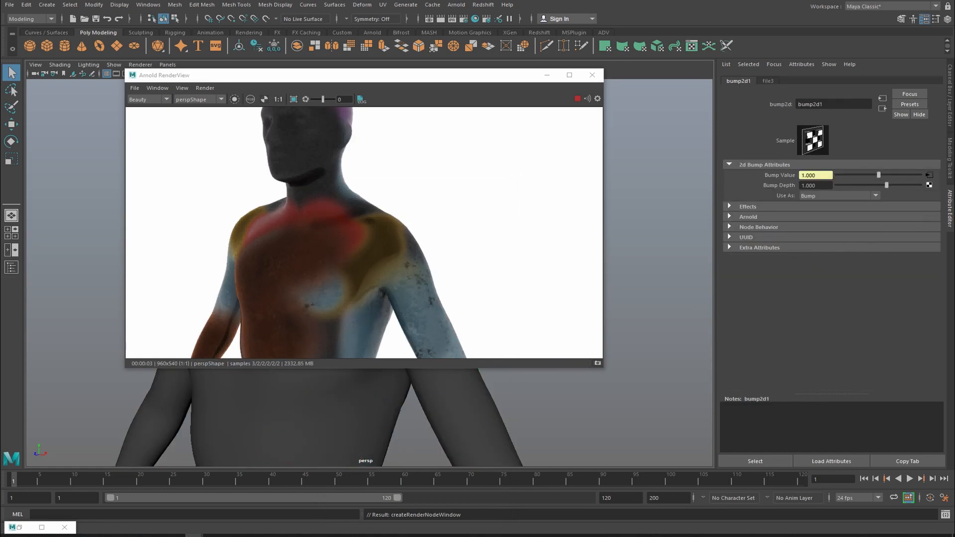
Step: Load UDIM_TETURE_1001_bump.tga as the image of the bump node's File texture
click(929, 175)
click(925, 208)
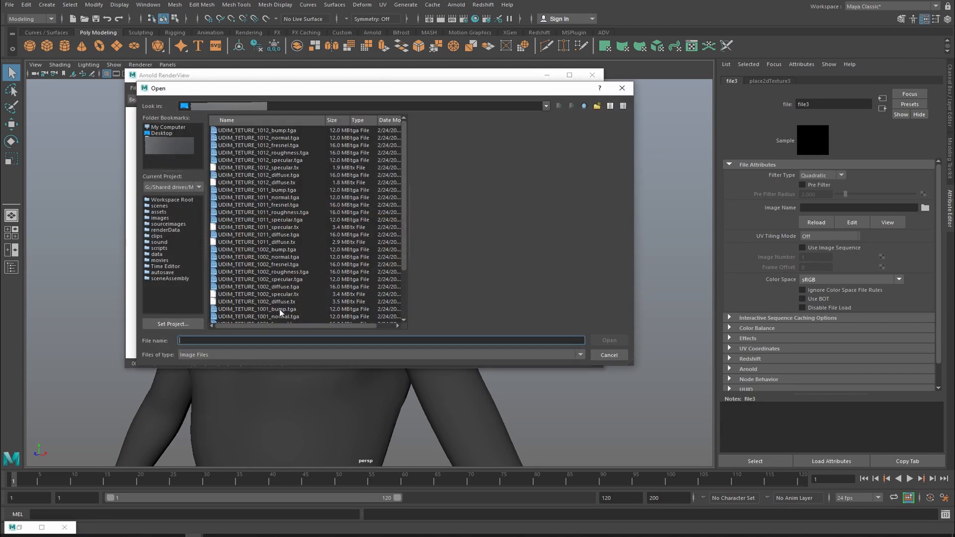
click(293, 310)
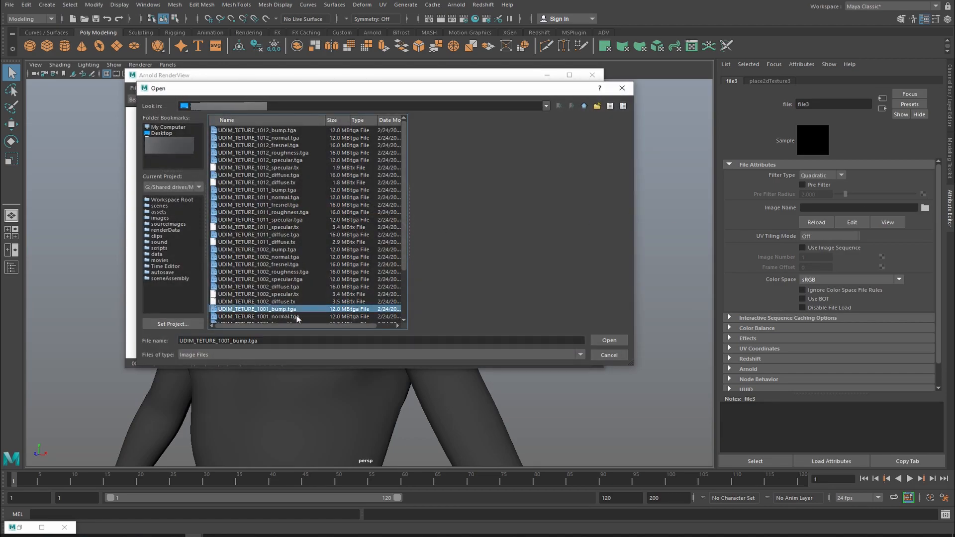
click(610, 341)
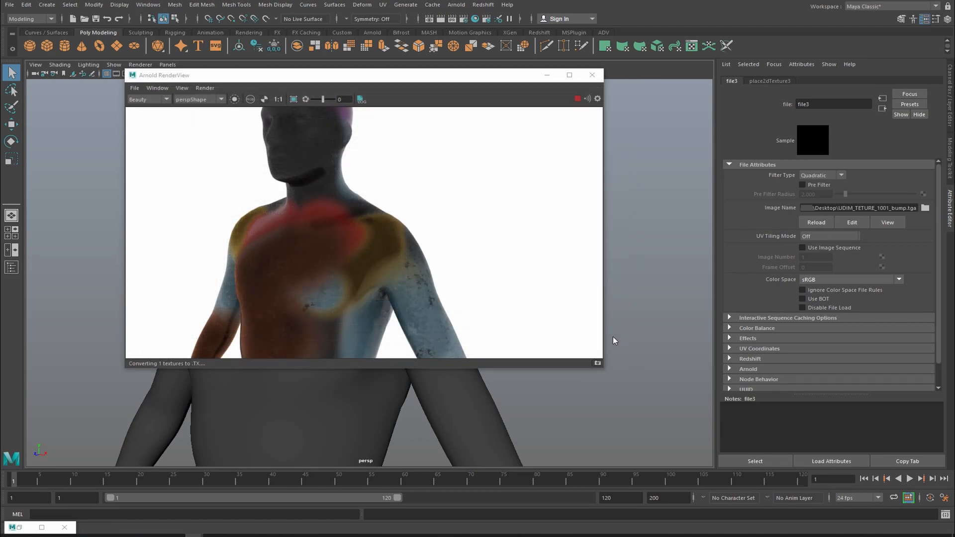
Step: Set the bump texture's UV tiling mode to UDIM (Mari) and generate its preview
click(843, 236)
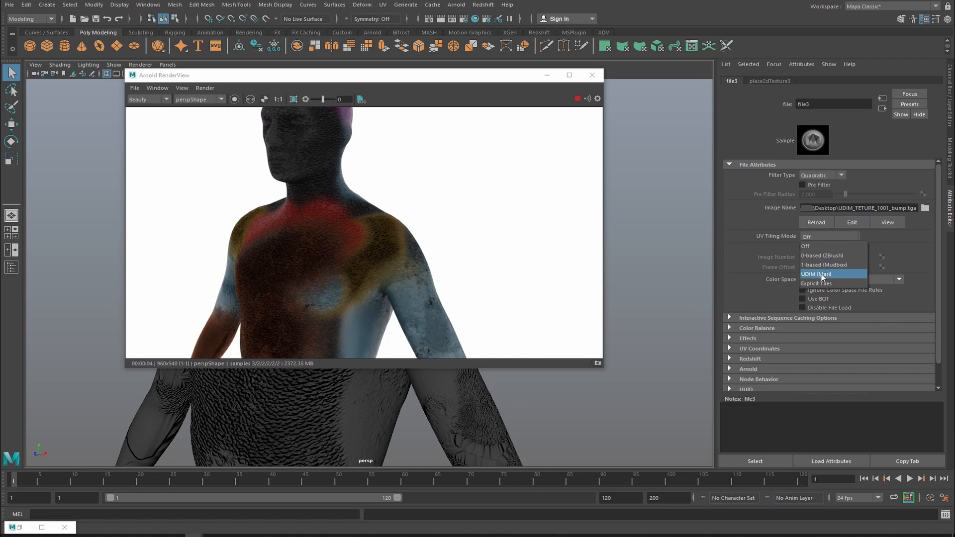
click(823, 274)
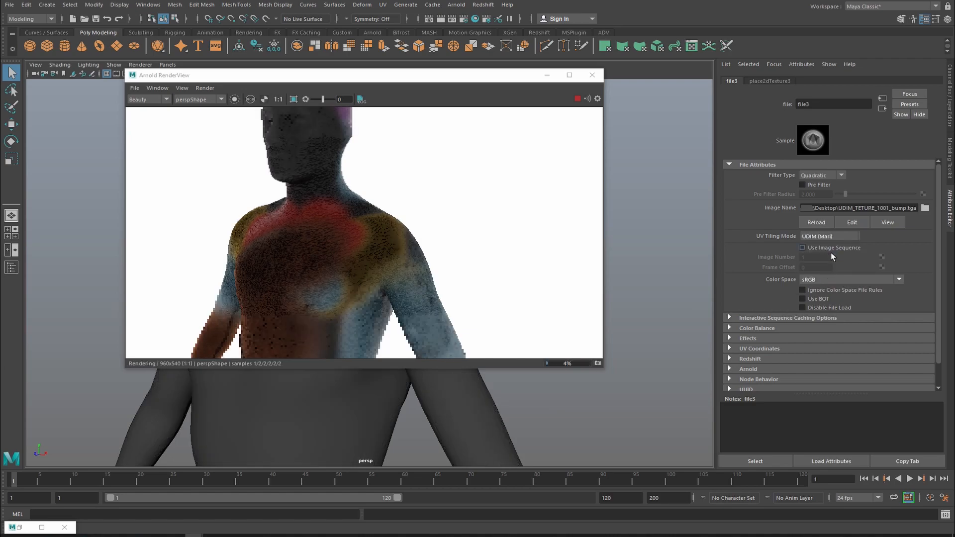
click(892, 252)
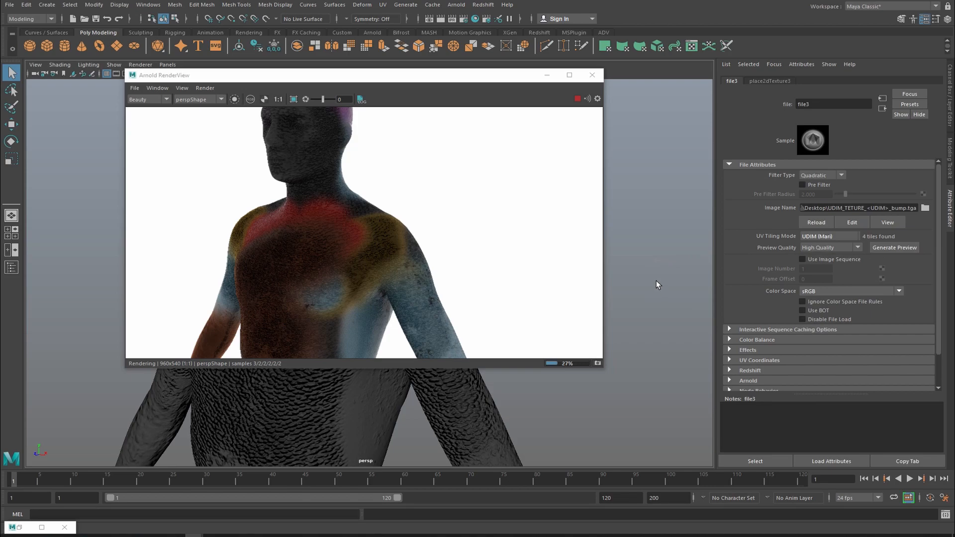
Step: Examine the bump effect on the body's face, chest and top of the head in the live render
alt+right_drag(617, 373, 697, 393)
alt+drag(652, 408, 685, 407)
alt+middle_drag(671, 386, 629, 423)
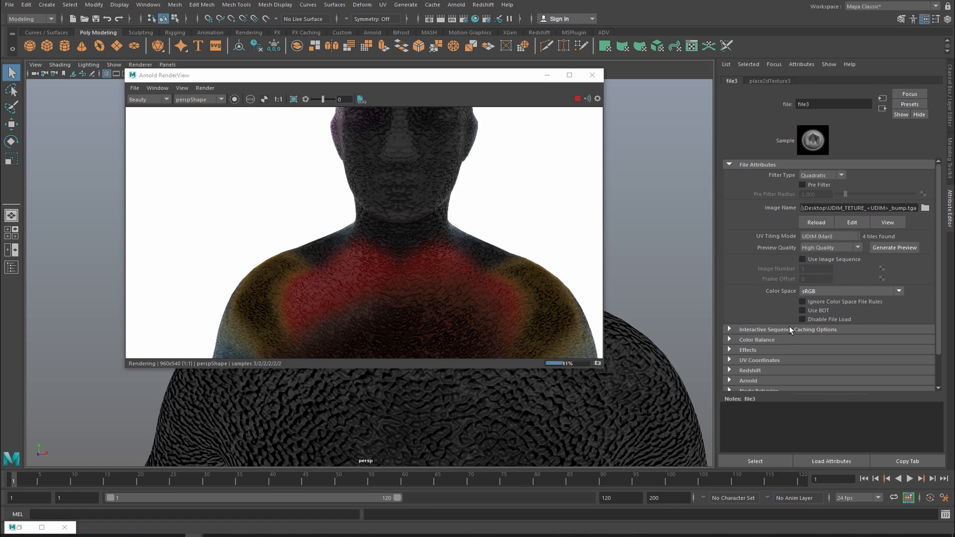
alt+drag(660, 297, 695, 269)
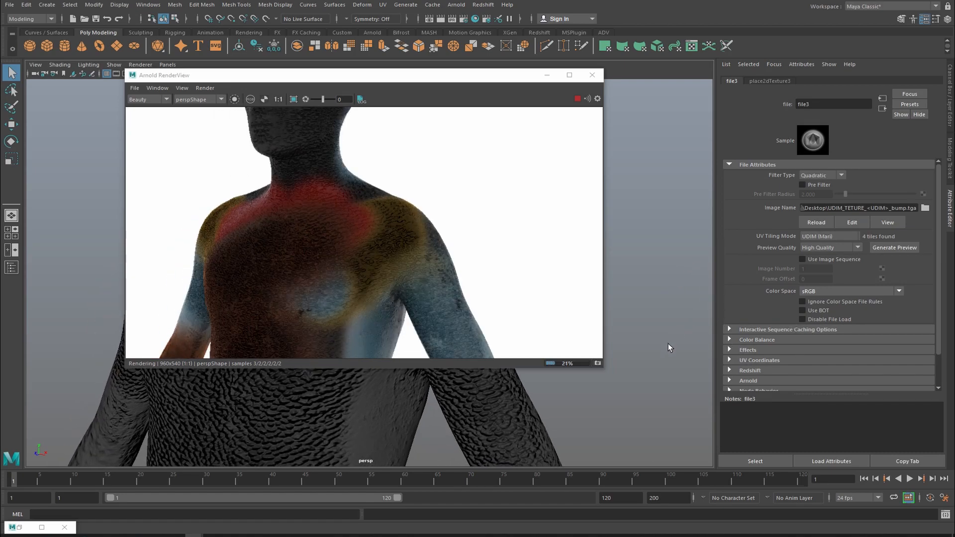
alt+middle_drag(669, 294, 667, 316)
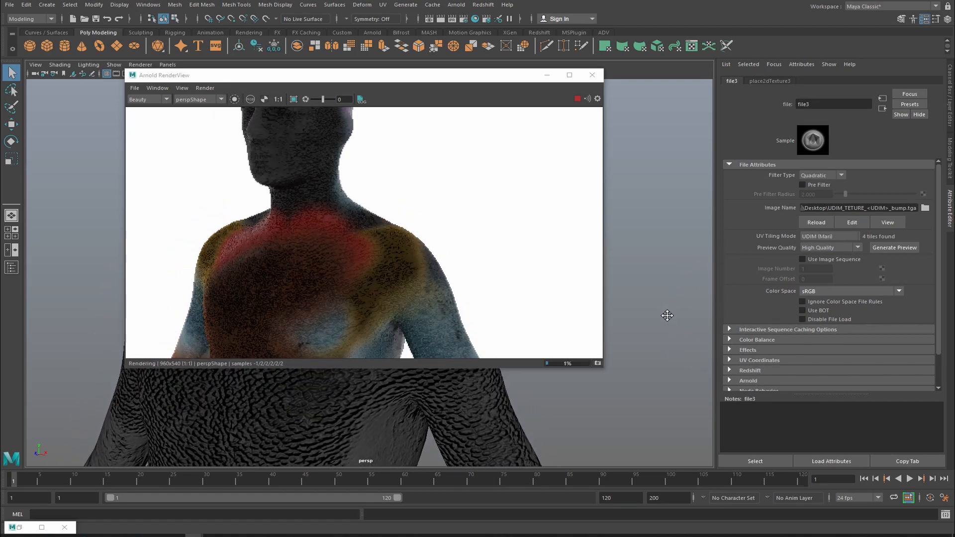
alt+middle_drag(673, 348, 676, 418)
alt+drag(676, 418, 653, 363)
alt+middle_drag(654, 363, 664, 313)
alt+drag(664, 313, 668, 284)
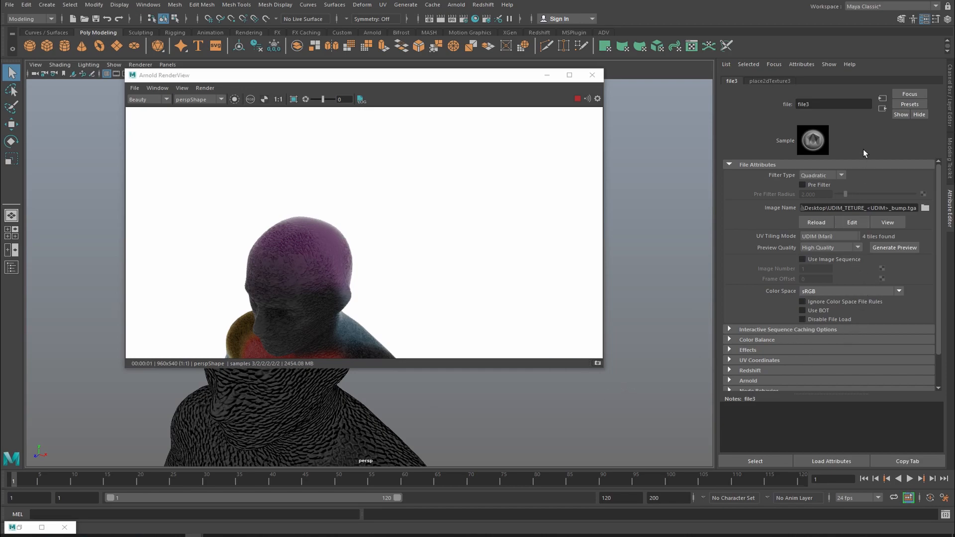
Step: Reduce the bump depth of the body's bump2d1 node to 0.120 and check the torso from another side
click(884, 111)
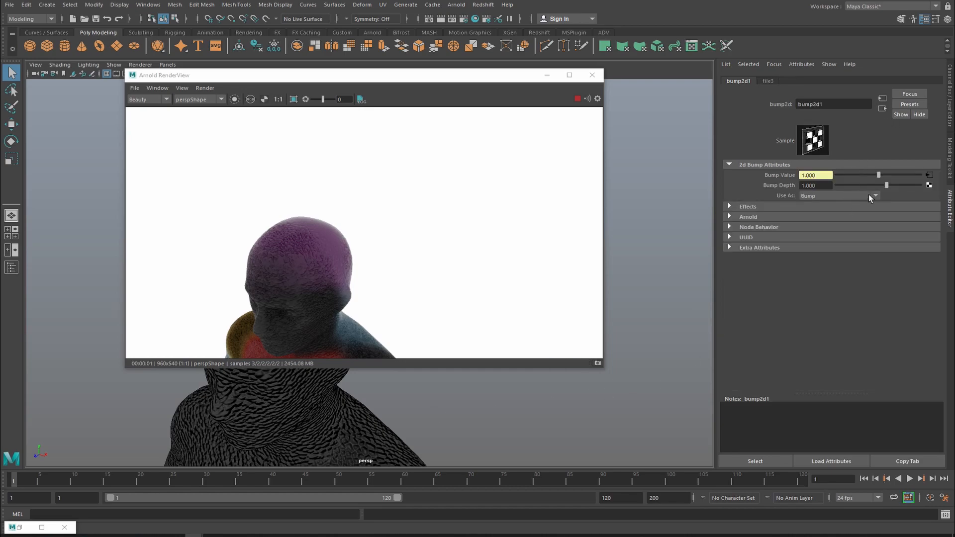
drag(882, 187, 884, 187)
alt+drag(687, 284, 735, 271)
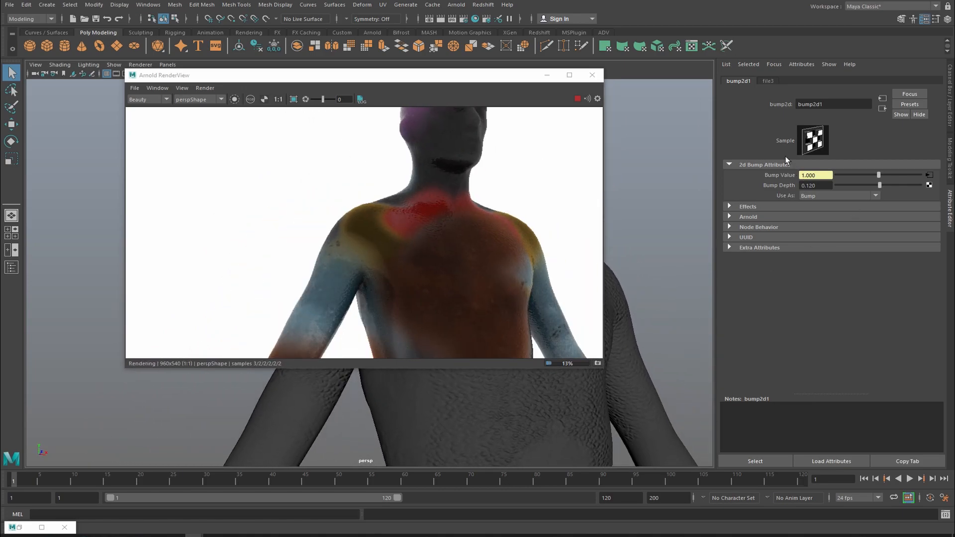
Step: Return to the aiStandardSurface1 attributes and review the exported texture file names in the Desktop folder in File Explorer
click(884, 109)
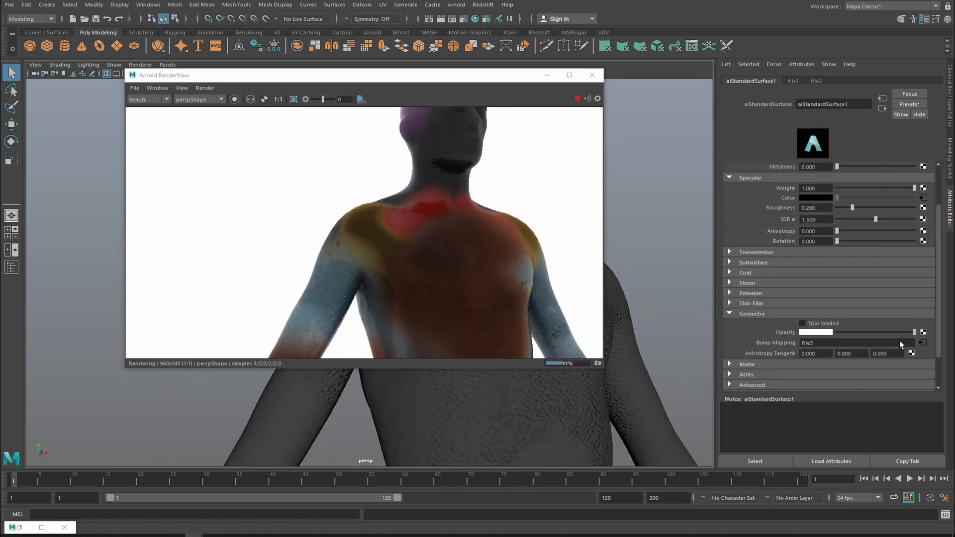
scroll(783, 274, up, 3)
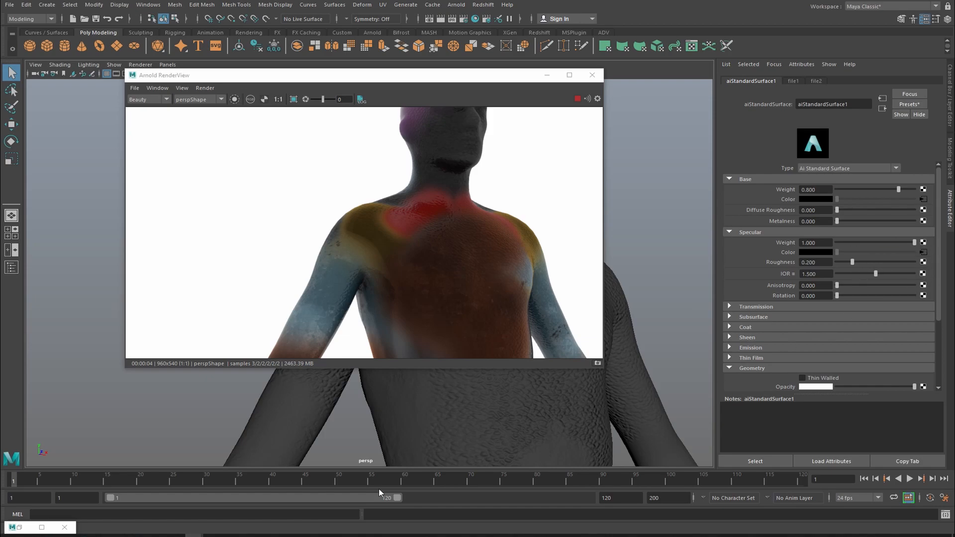
mouse_move(157, 536)
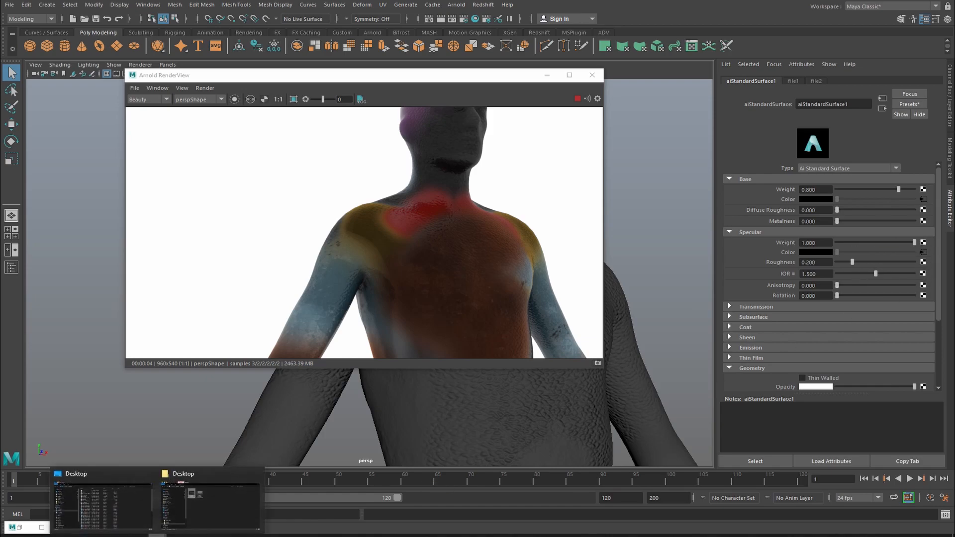
click(70, 481)
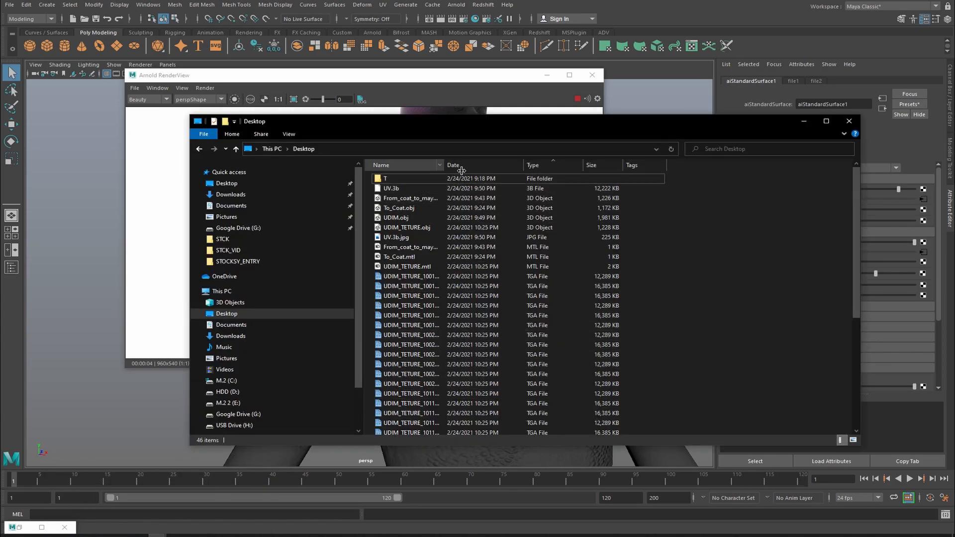
drag(453, 171, 532, 171)
drag(633, 130, 429, 180)
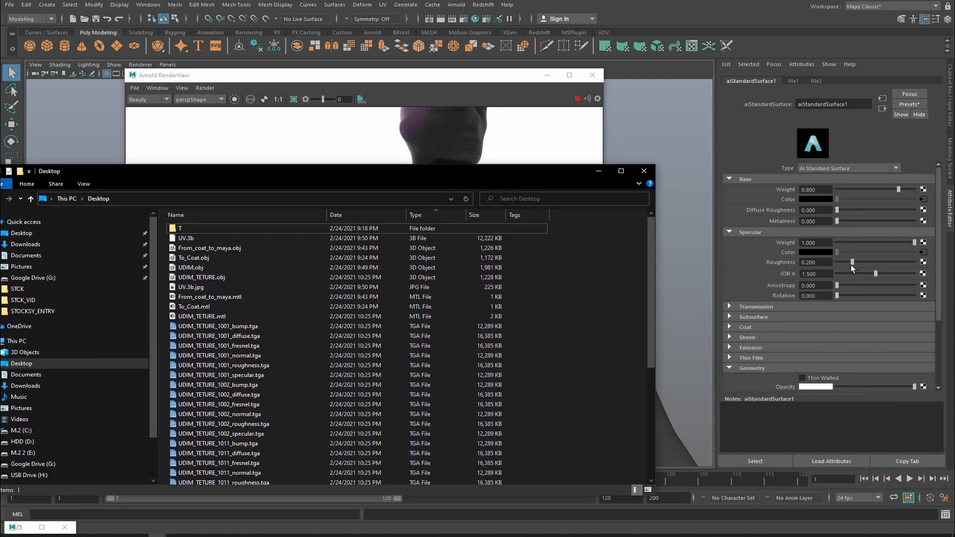
Step: Connect a File texture to the body material's specular roughness and load UDIM_TETURE_1001_roughness.tga
click(929, 268)
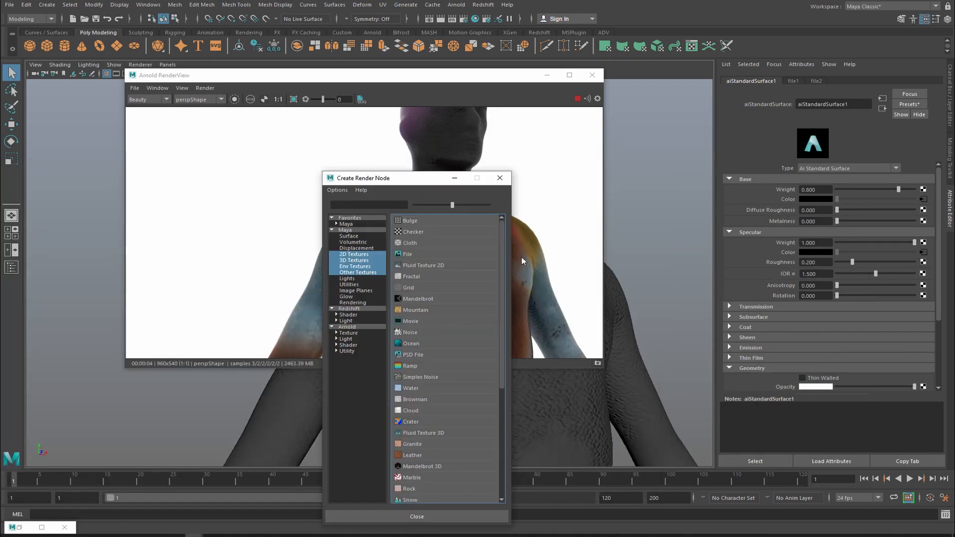
click(404, 255)
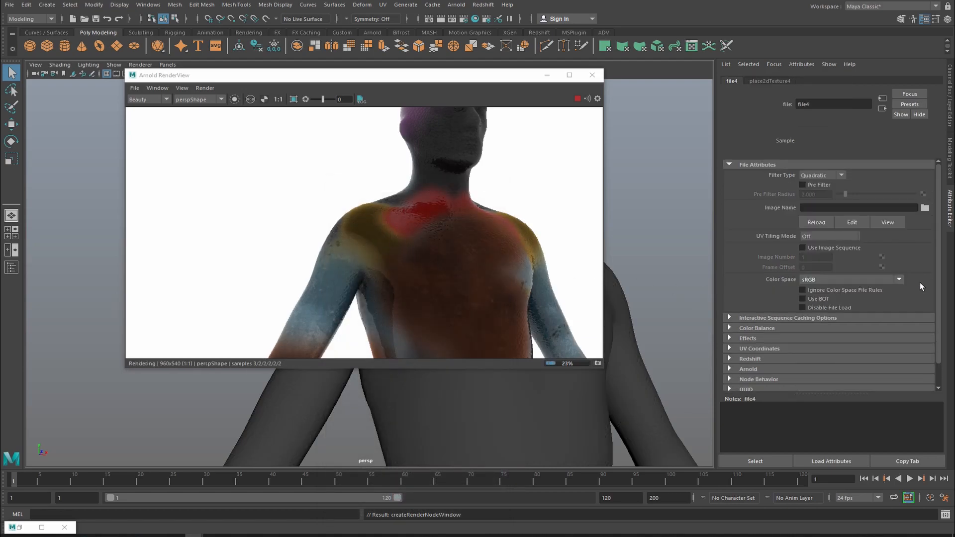
click(926, 207)
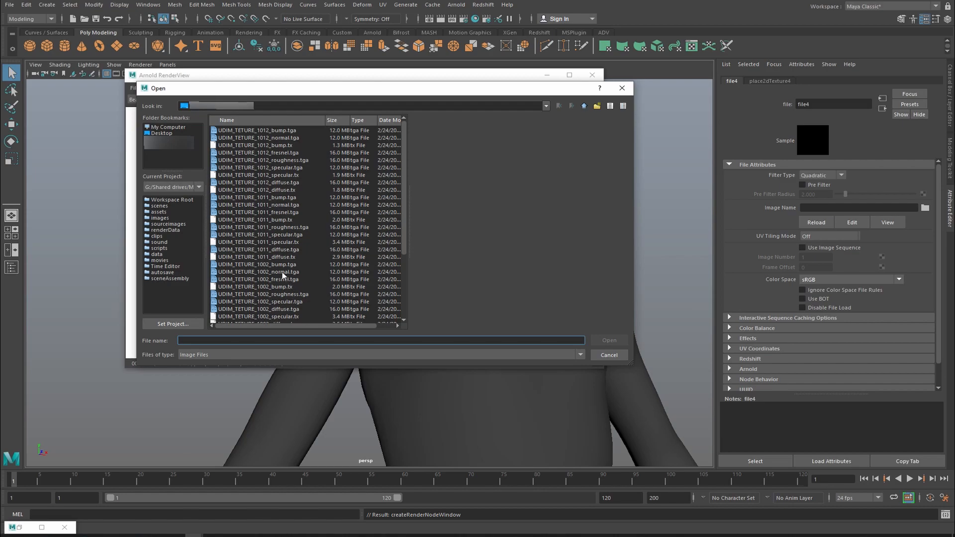
scroll(287, 313, down, 4)
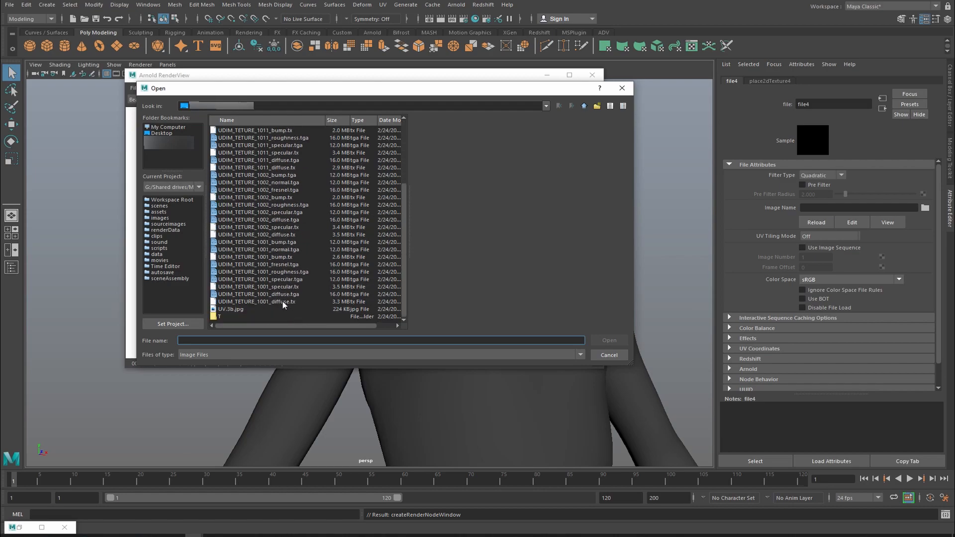
click(287, 273)
click(611, 341)
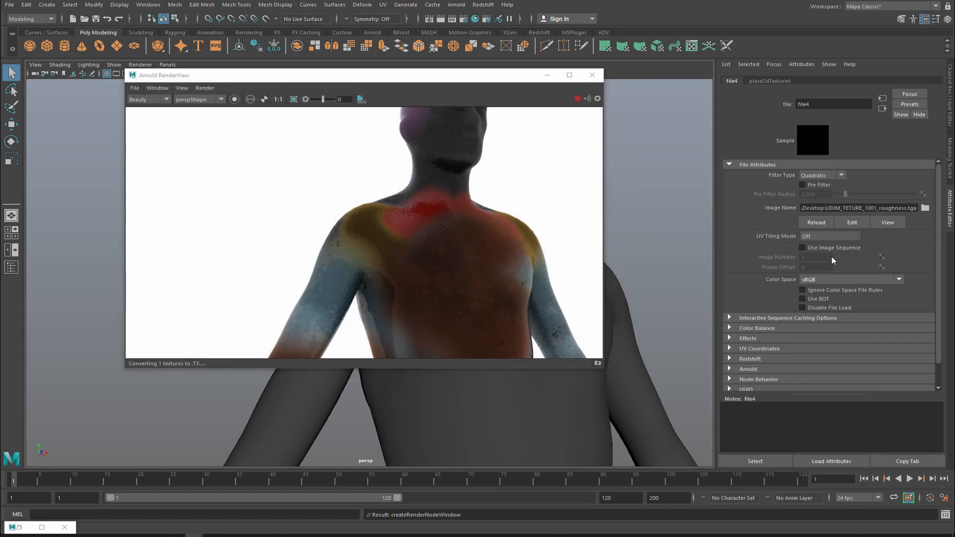
Step: Set the roughness texture's UV tiling mode to UDIM (Mari) and generate its preview
click(829, 238)
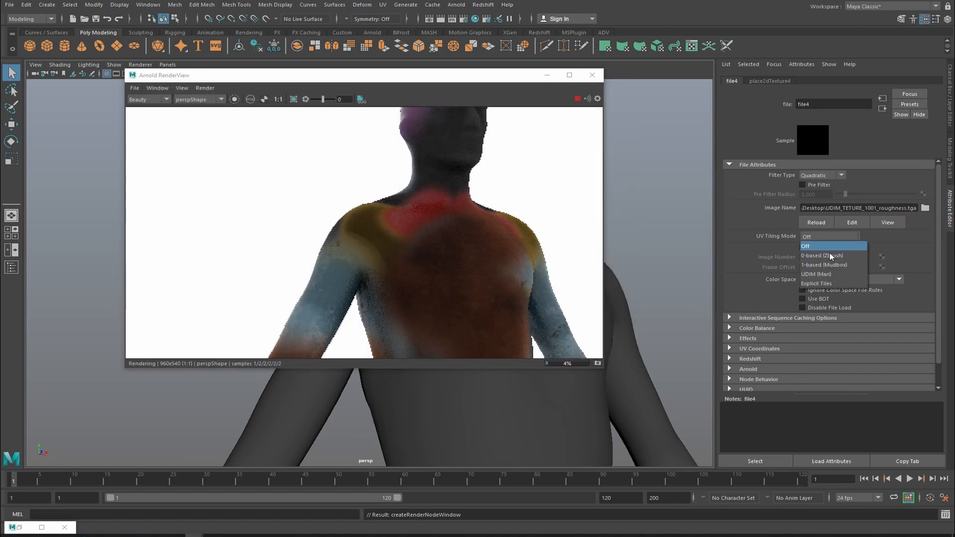
click(828, 274)
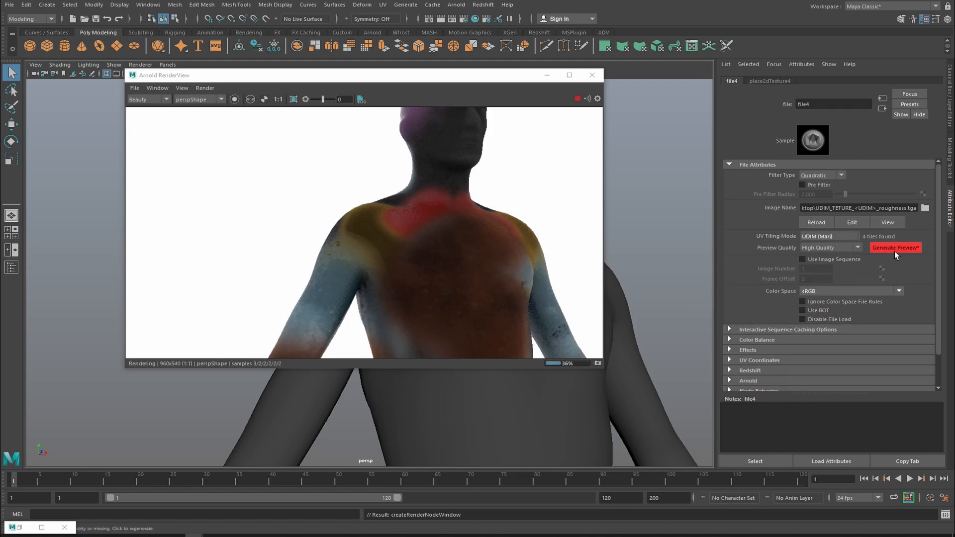
click(894, 252)
Step: Select the skydome light behind the body and lower its exposure to about -3.684
mouse_move(685, 241)
alt+mouse_down()
mouse_move(603, 249)
mouse_move(686, 247)
mouse_move(727, 235)
mouse_move(704, 241)
alt+mouse_up()
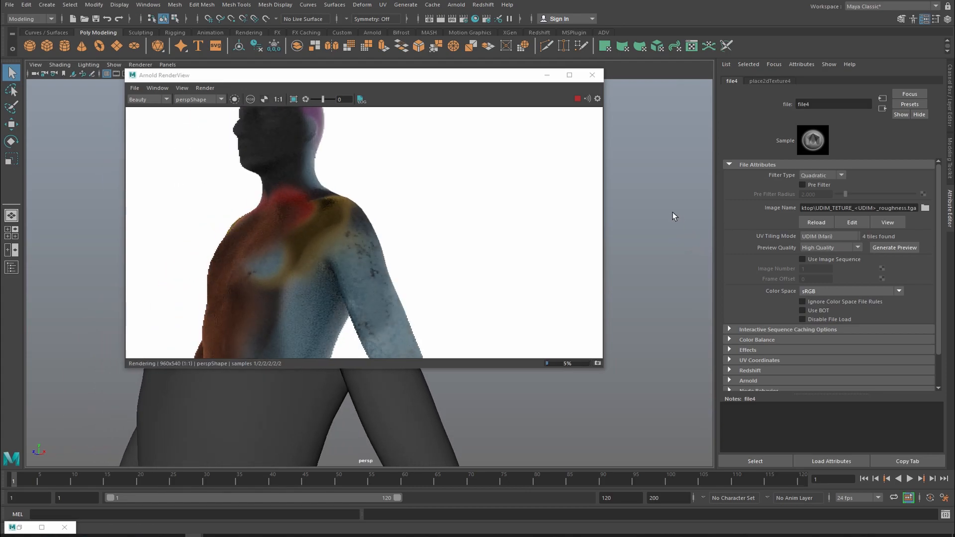
click(672, 212)
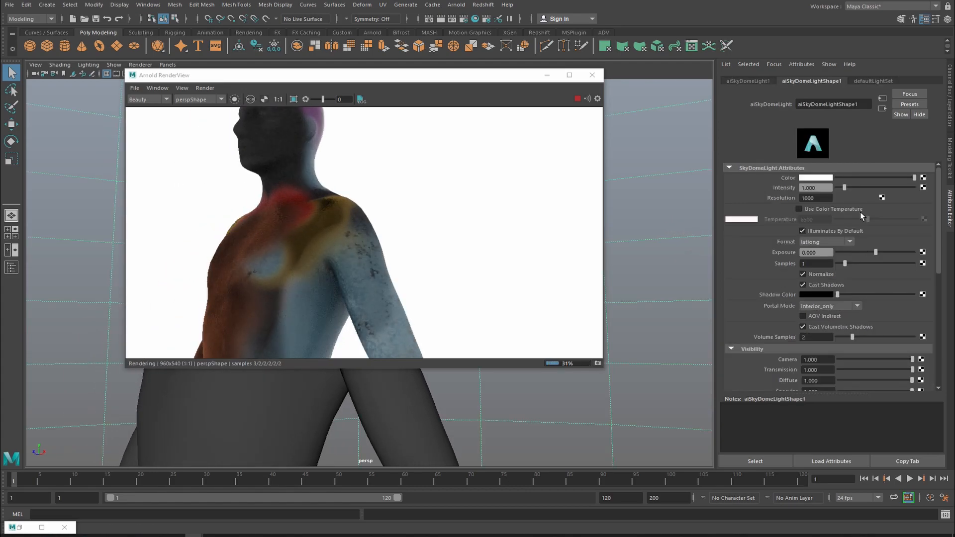
drag(877, 254, 853, 257)
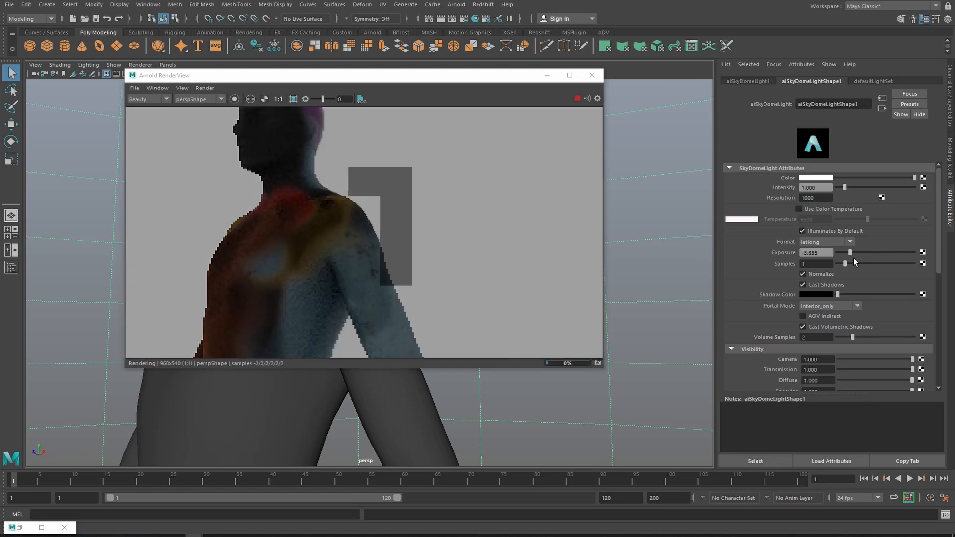
Step: Add an Arnold area light to the scene and set its exposure to 7
click(457, 5)
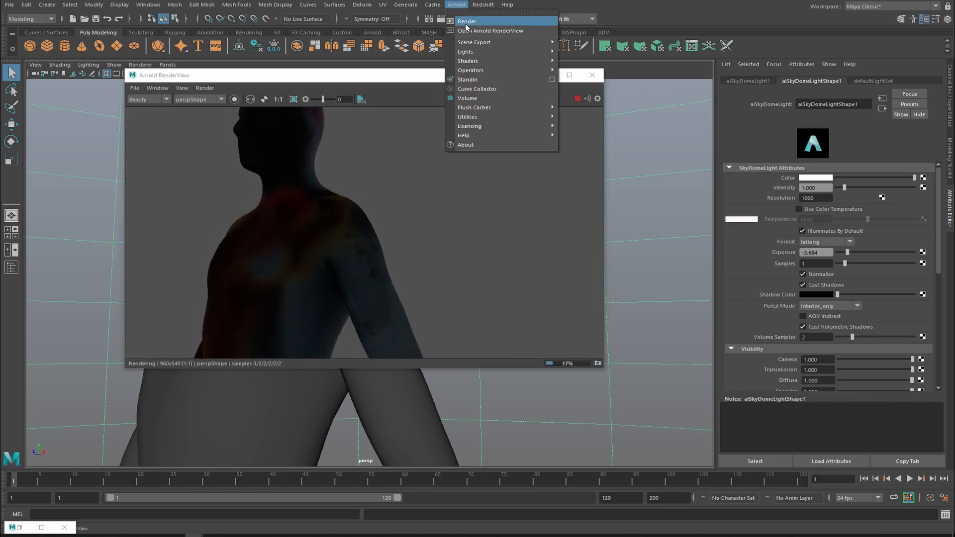
mouse_move(473, 52)
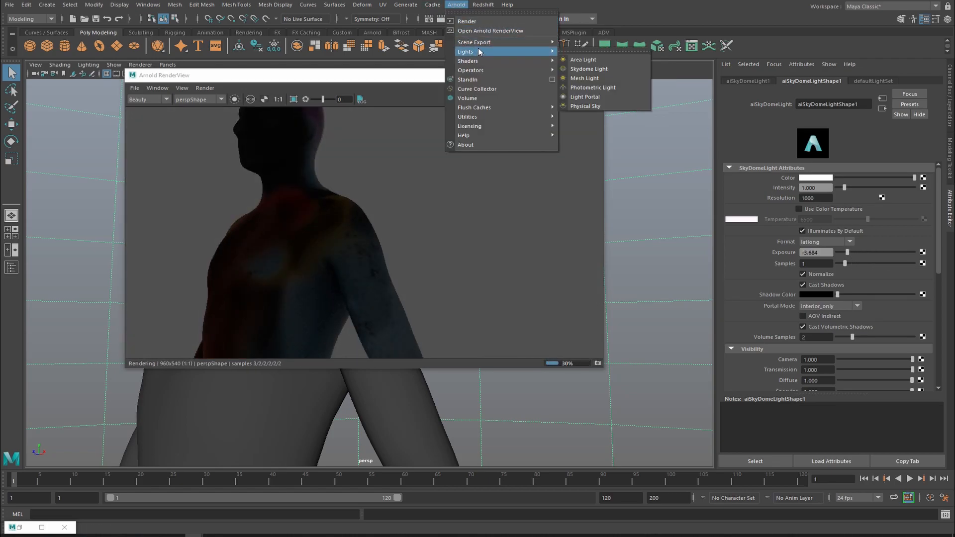
click(578, 60)
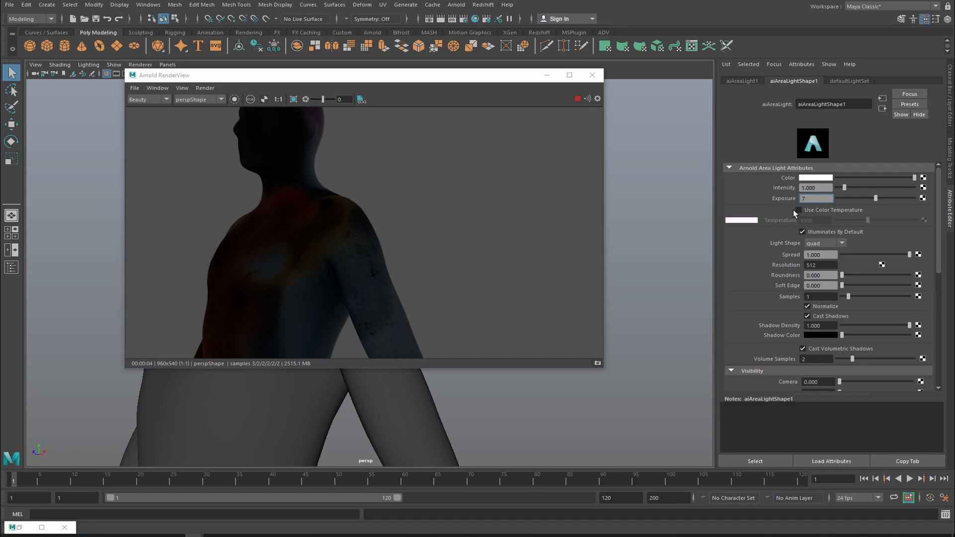
key(Return)
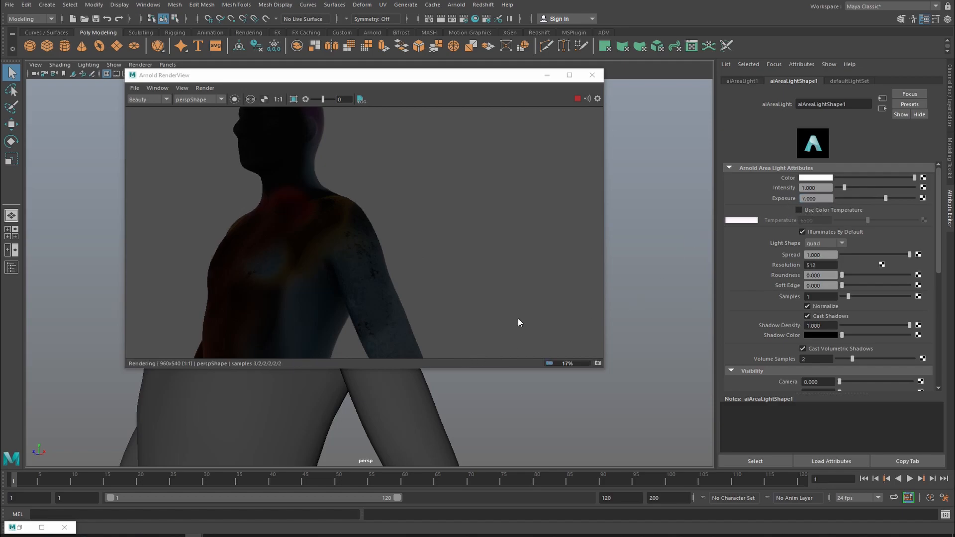
Step: Move the render window off the body and uniformly scale up the area light at the feet
drag(315, 79, 537, 77)
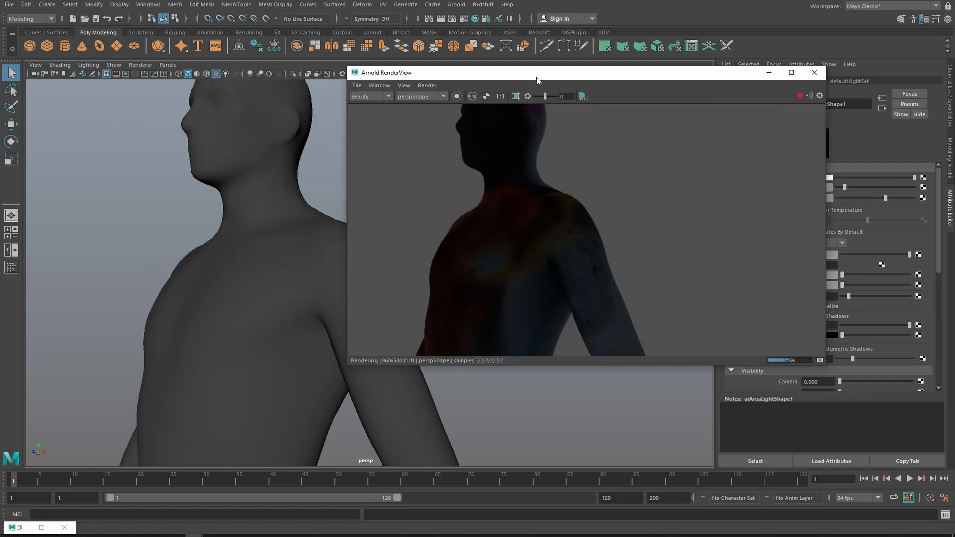
scroll(269, 305, down, 5)
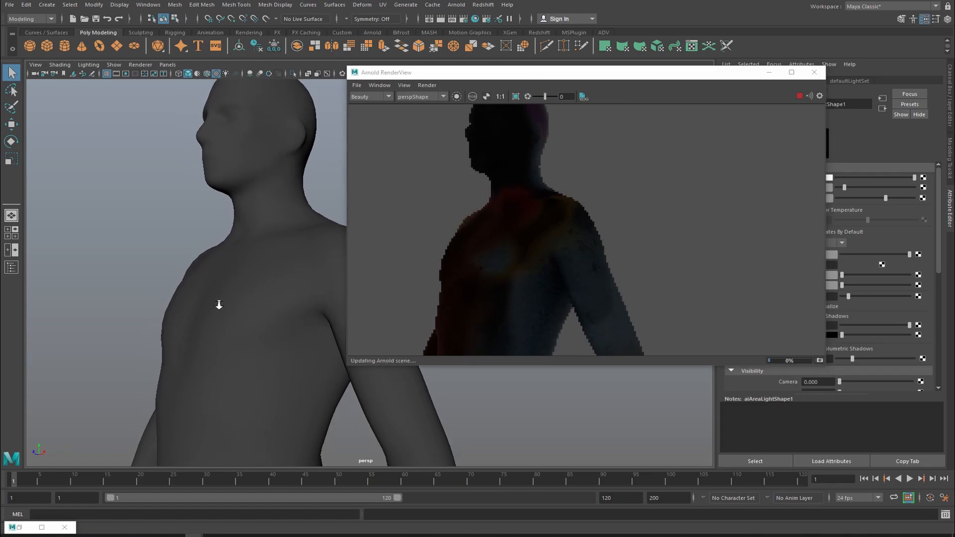
alt+middle_drag(244, 318, 183, 168)
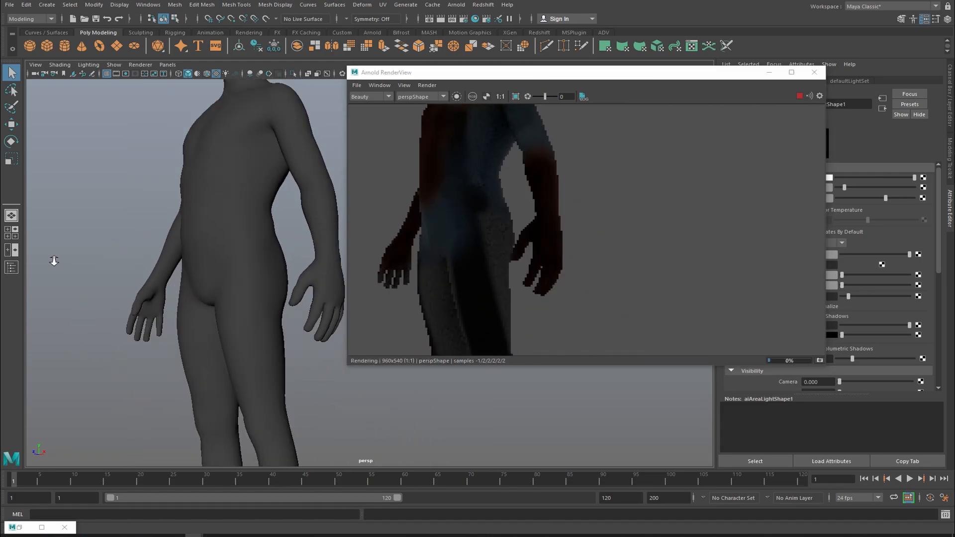
alt+right_drag(54, 261, 159, 355)
key(r)
drag(299, 440, 453, 453)
key(w)
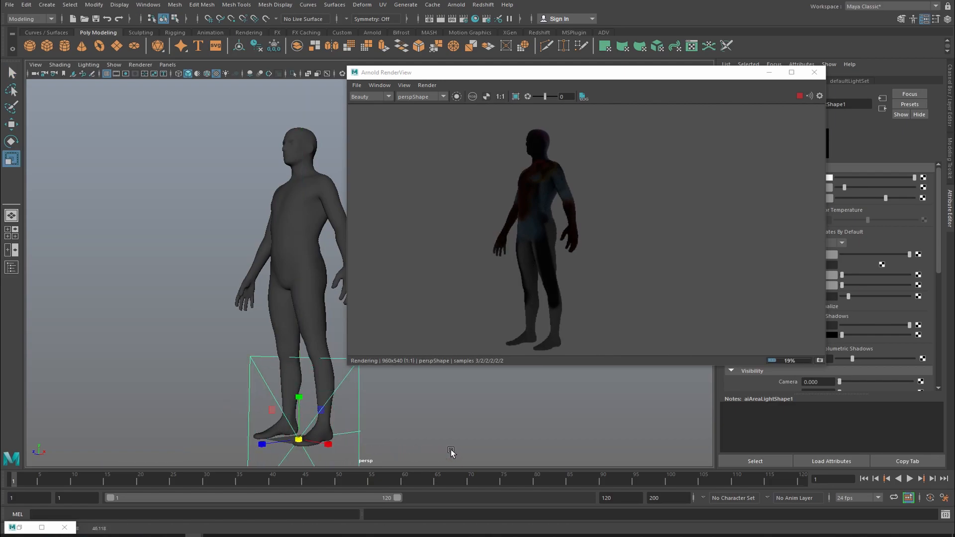
Step: Raise the area light's exposure to 14 and move the light up in front of the body's chest and head
drag(886, 198, 915, 198)
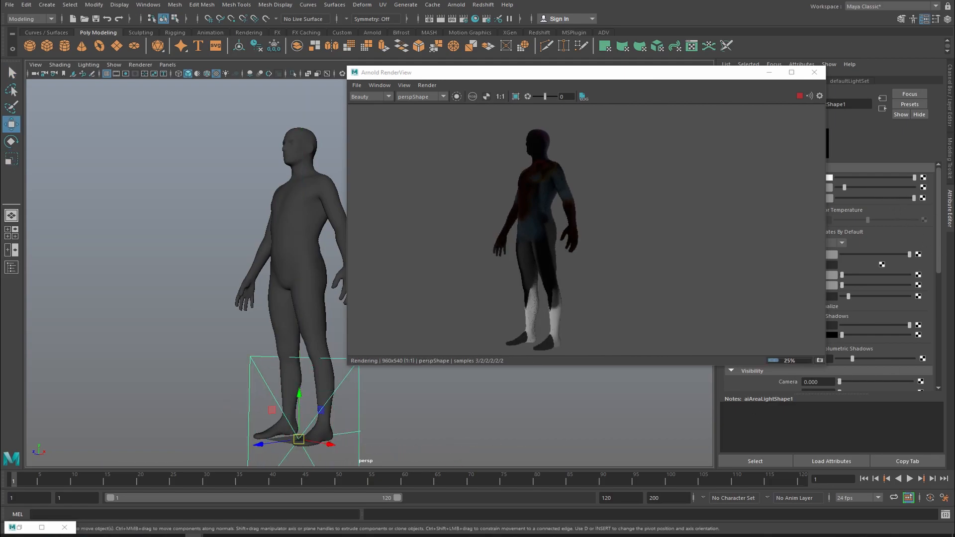
drag(291, 440, 205, 444)
drag(232, 411, 252, 158)
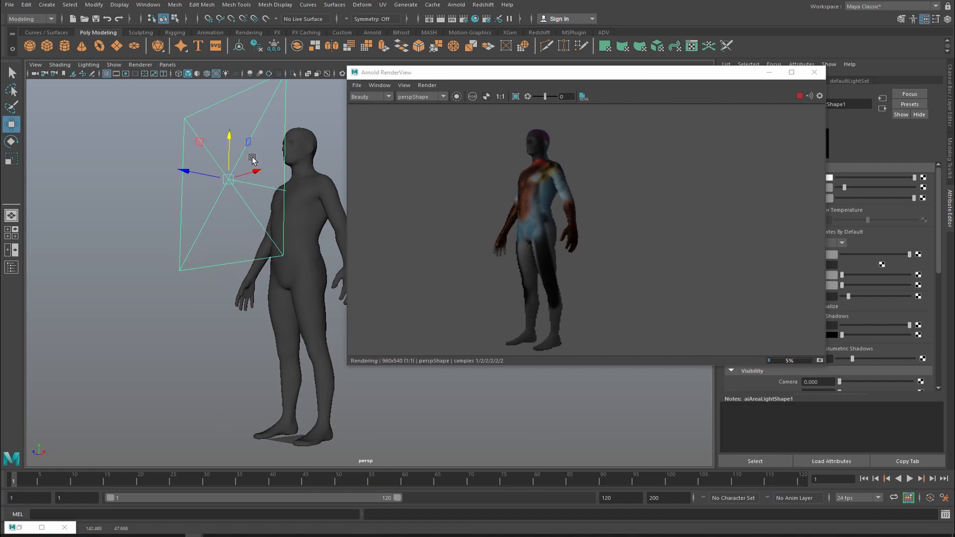
Step: Examine the rendered colours and bumpy surface detail on the chest, neck and shoulder up close
key(f)
alt+drag(315, 190, 179, 281)
alt+right_drag(179, 282, 298, 303)
alt+middle_drag(213, 355, 236, 284)
alt+right_drag(224, 301, 254, 330)
alt+drag(254, 330, 199, 322)
alt+right_drag(198, 319, 220, 329)
alt+middle_drag(222, 316, 273, 308)
alt+drag(273, 309, 237, 314)
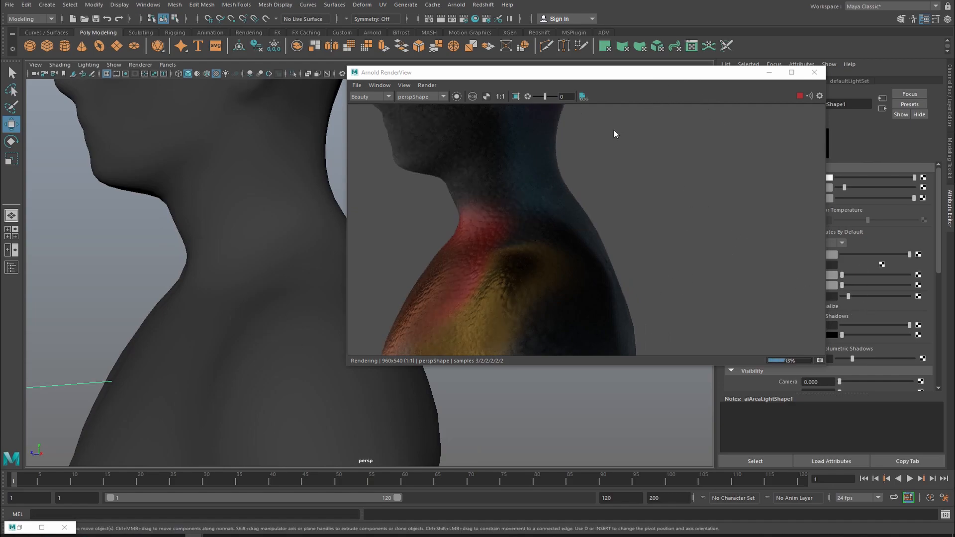
Step: Tilt the area light downward and move it up and closer to the head so it shines from above
alt+right_drag(313, 256, 193, 281)
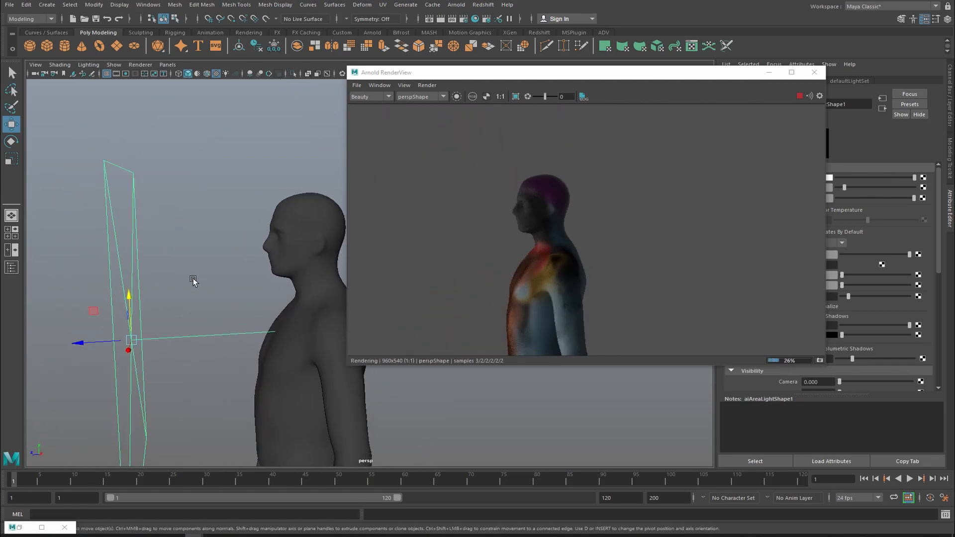
key(e)
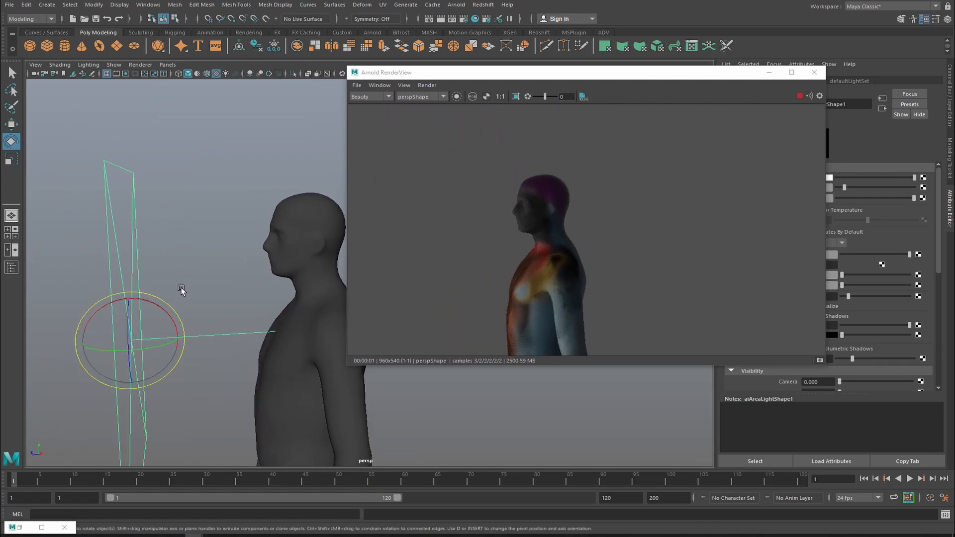
drag(174, 320, 182, 352)
key(w)
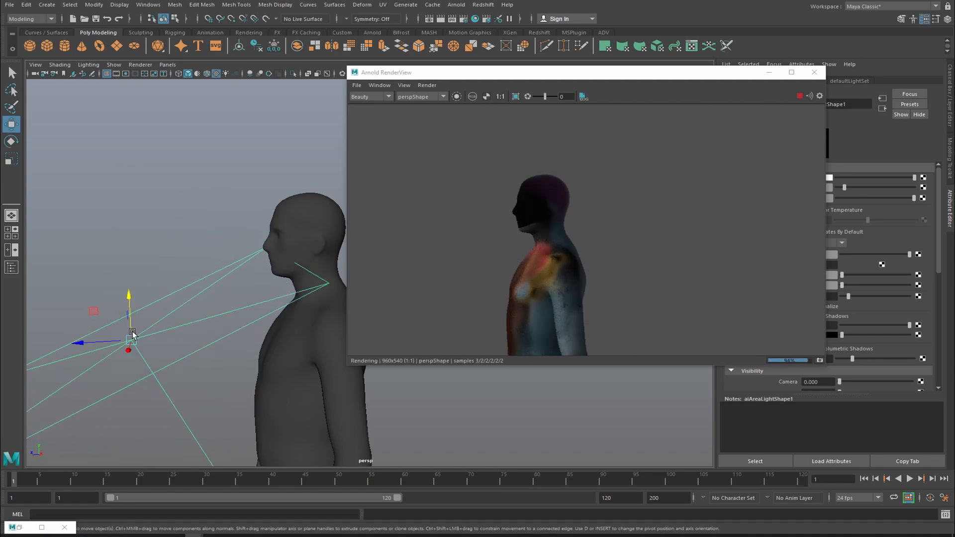
mouse_move(97, 309)
mouse_down()
mouse_move(139, 159)
mouse_move(140, 178)
mouse_up()
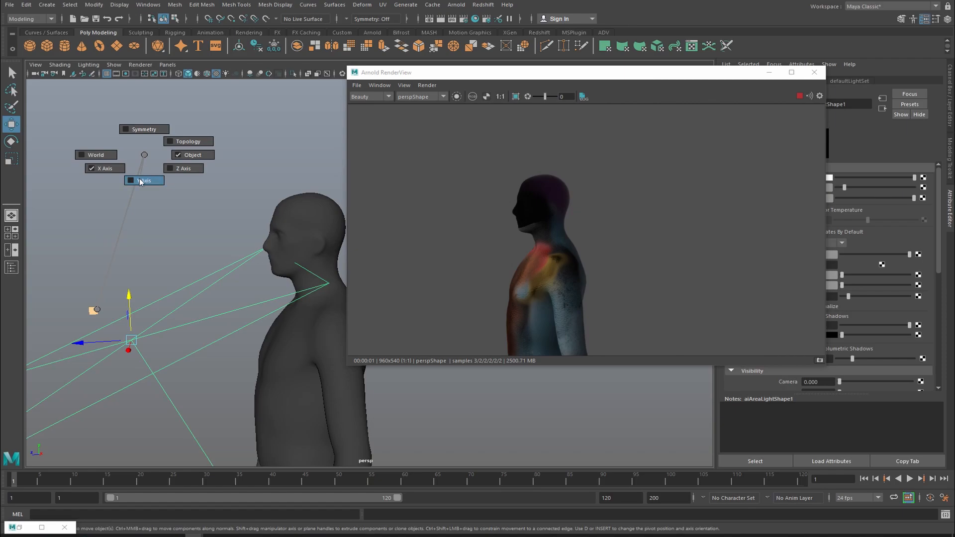
drag(96, 308, 272, 241)
Step: Move the render window clear of the attributes, select the body and set its aiStandardSurface1 specular IOR to 0.829
alt+right_drag(271, 241, 459, 195)
mouse_move(298, 262)
alt+right_down()
mouse_move(258, 269)
mouse_move(309, 261)
alt+right_up()
alt+drag(310, 258, 196, 256)
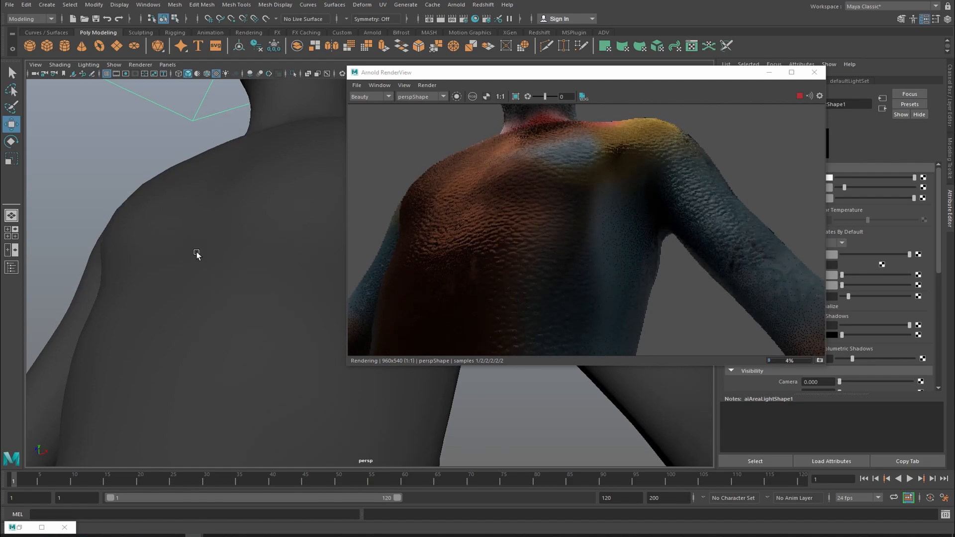
click(693, 78)
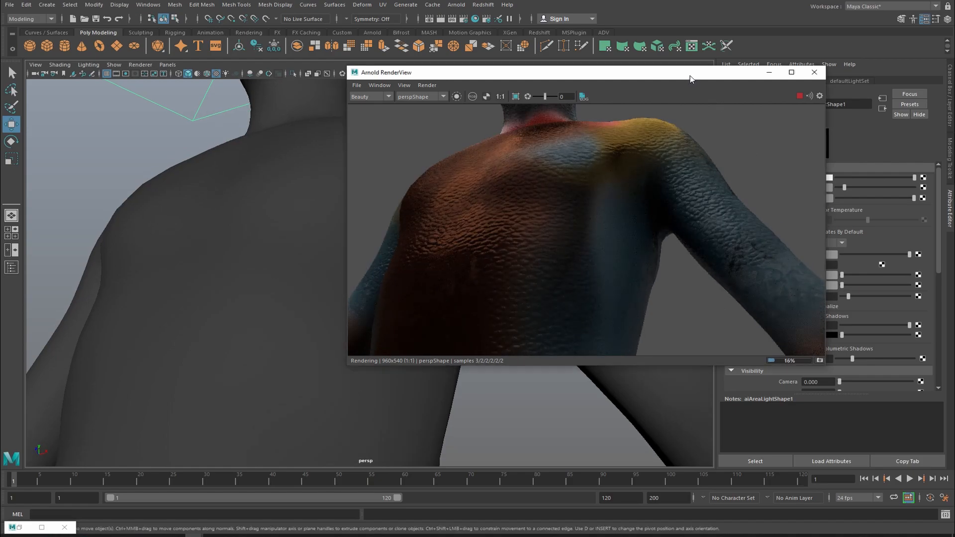
drag(692, 78, 593, 83)
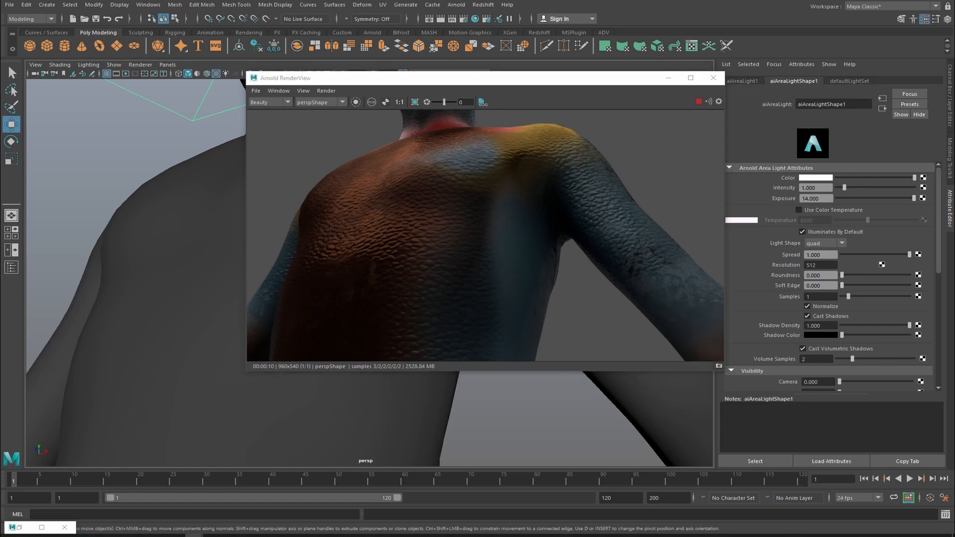
right_drag(205, 209, 200, 265)
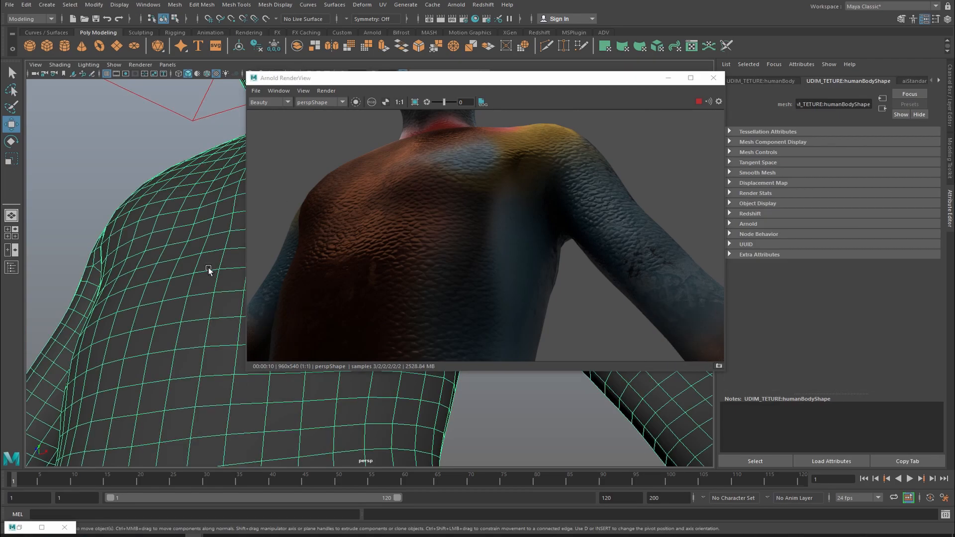
click(914, 81)
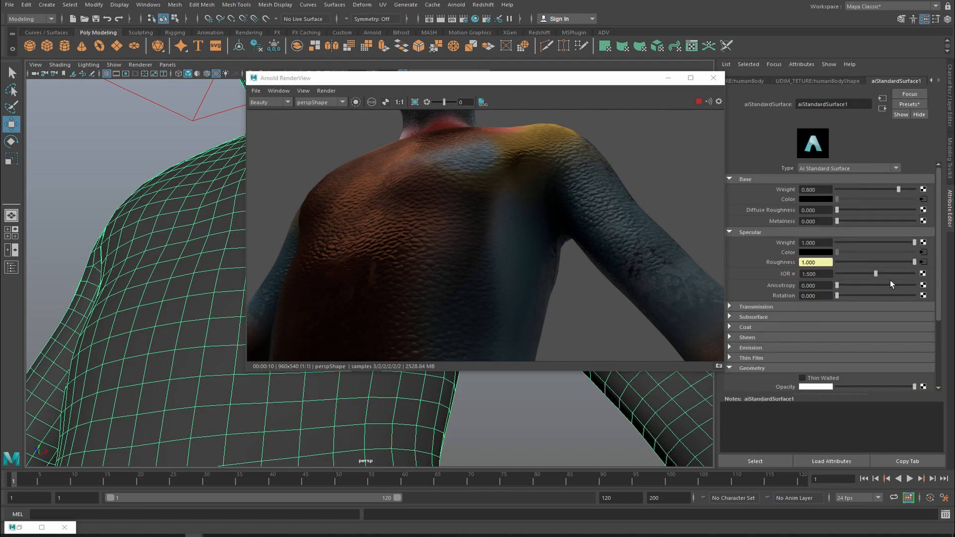
mouse_move(882, 277)
mouse_down()
mouse_move(908, 279)
mouse_move(853, 276)
mouse_move(863, 276)
mouse_up()
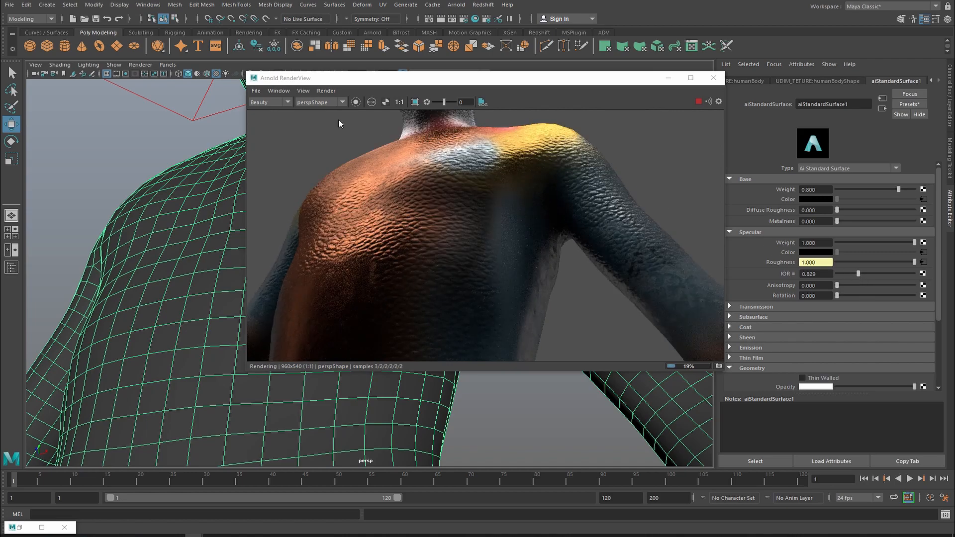
Step: Enable camera navigation directly in the render window and examine the material on the shoulders, chest, neck and head from several angles
click(288, 92)
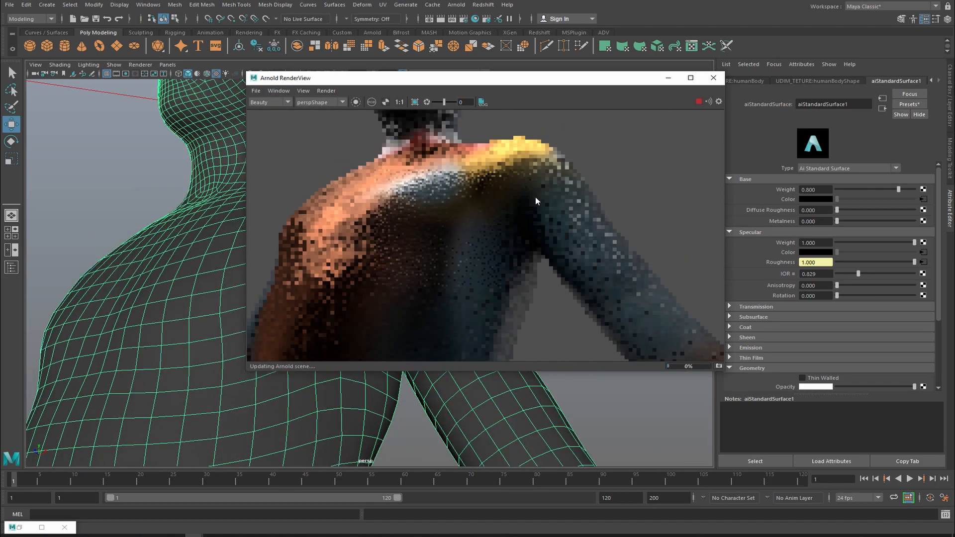
alt+drag(542, 201, 540, 235)
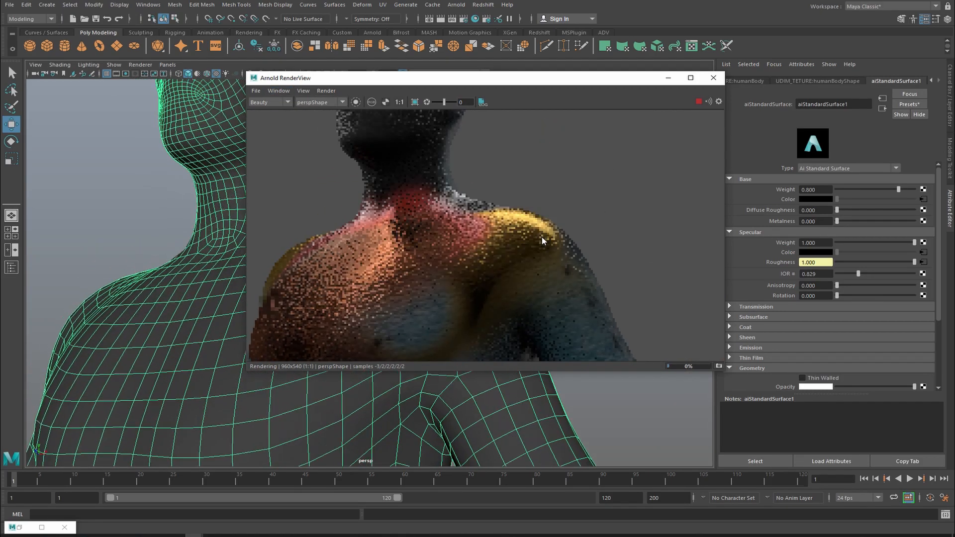
alt+middle_drag(541, 234, 555, 247)
mouse_move(555, 246)
alt+mouse_down()
mouse_move(531, 256)
mouse_move(470, 247)
mouse_move(559, 252)
mouse_move(561, 235)
alt+mouse_up()
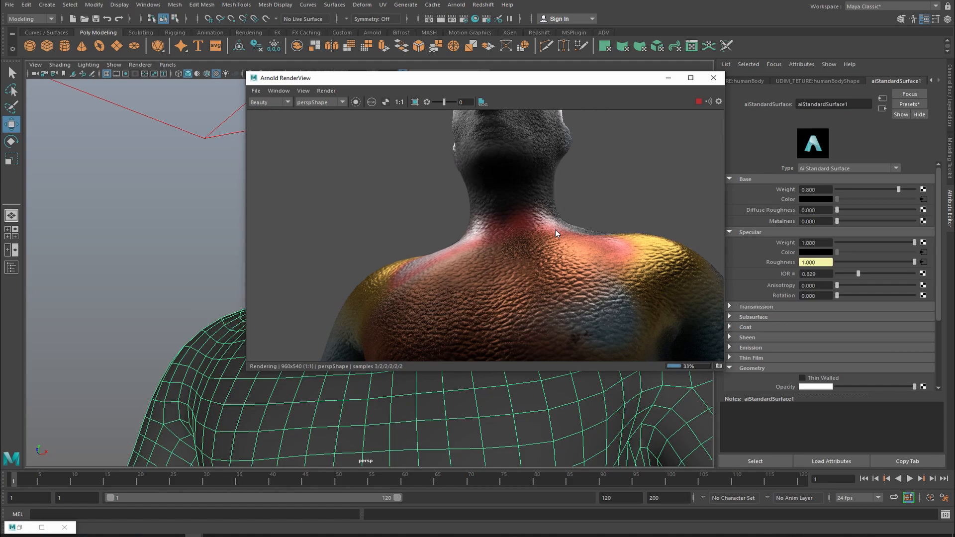
alt+middle_drag(581, 226, 561, 210)
alt+right_drag(561, 210, 486, 214)
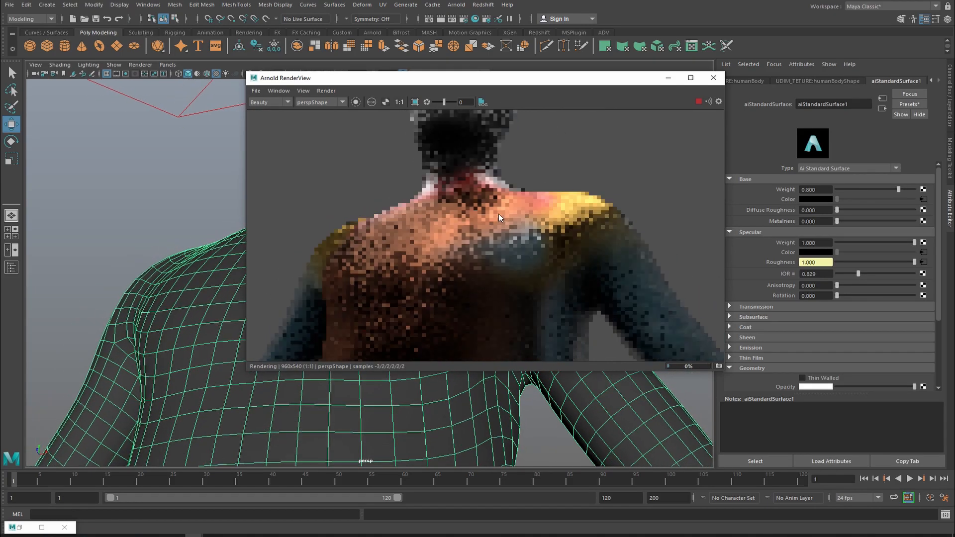
alt+middle_drag(487, 214, 470, 162)
alt+right_drag(498, 190, 485, 193)
alt+drag(482, 195, 550, 225)
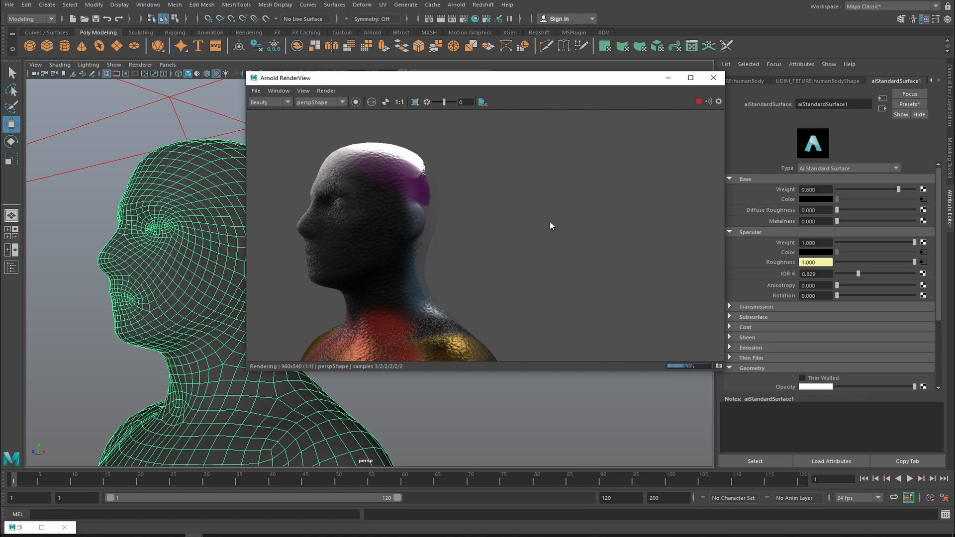
alt+middle_drag(569, 223, 599, 196)
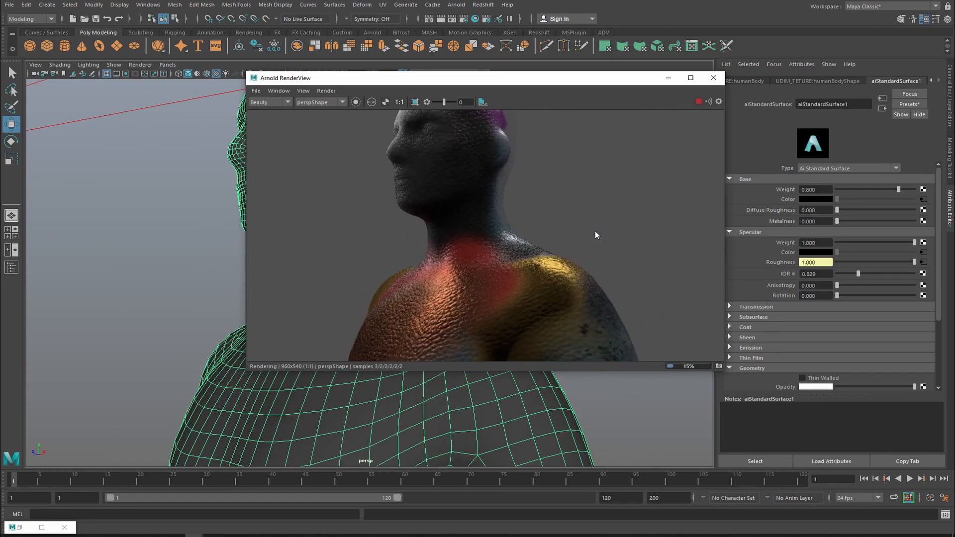
alt+drag(595, 231, 464, 216)
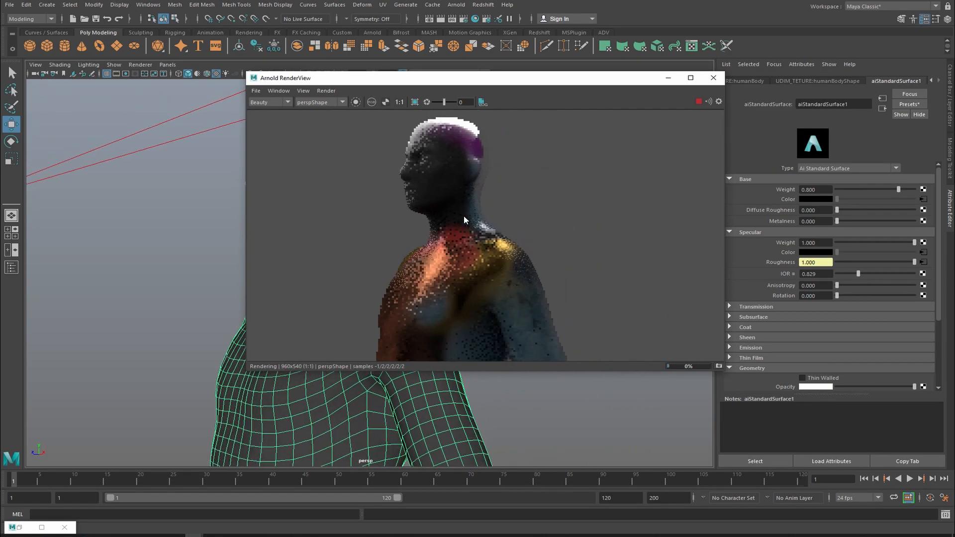